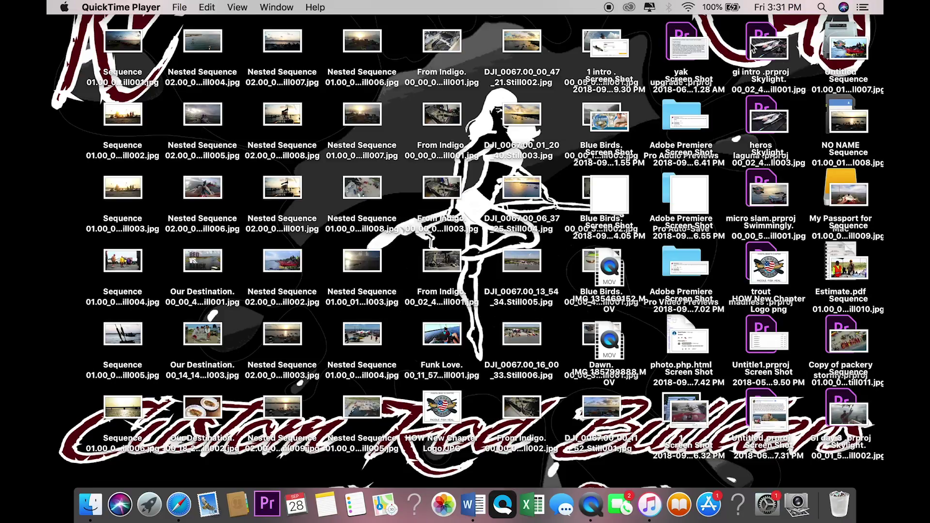
Open Image Capture and look through the video clips on the NO NAME card
{"action": "left_click", "coordinate": [822, 7]}
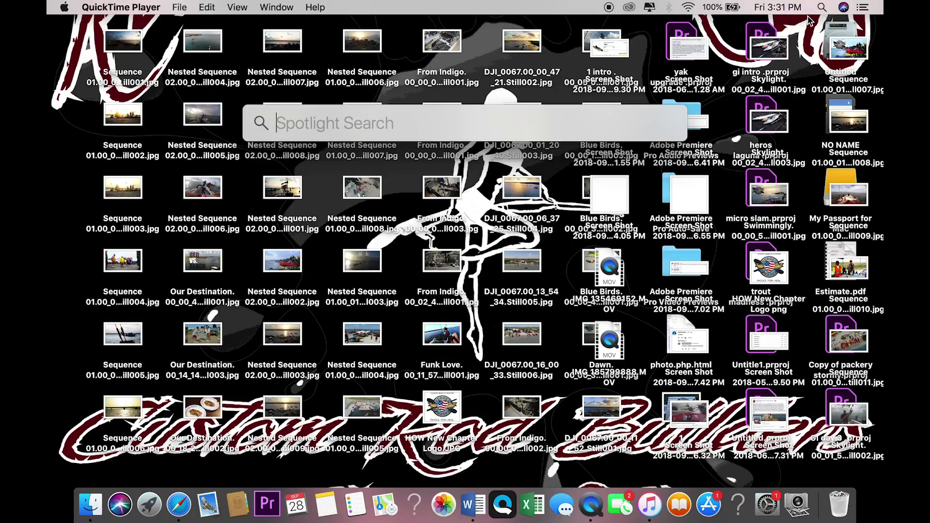
{"action": "type", "text": "image capture"}
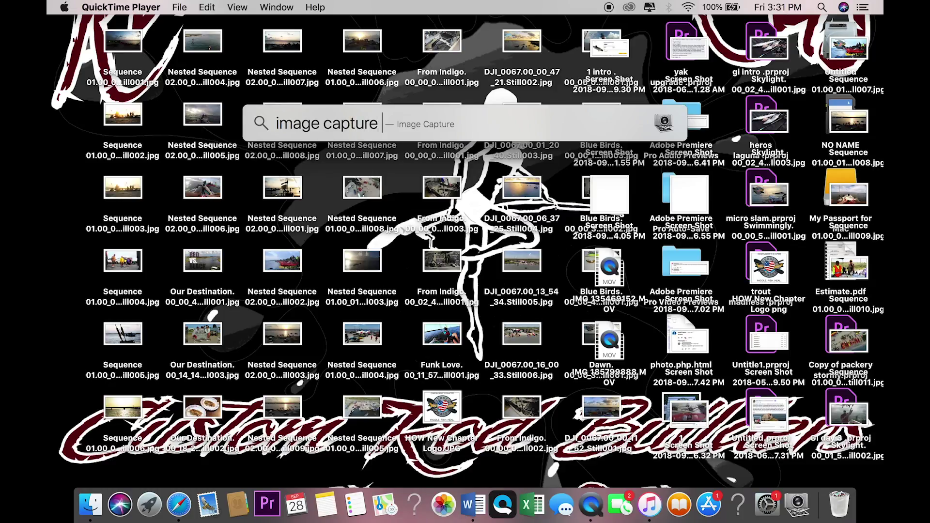
{"action": "key", "text": "Return"}
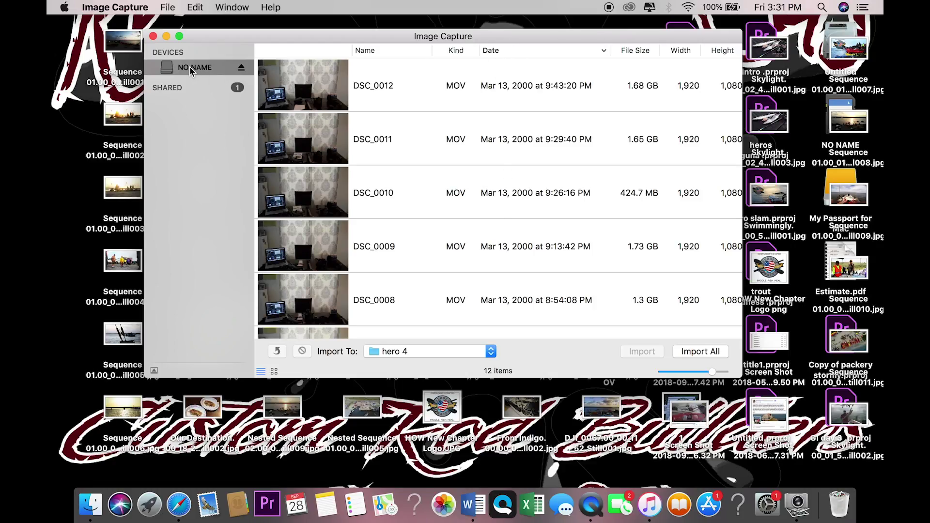
{"action": "scroll", "coordinate": [546, 248], "scroll_direction": "down", "scroll_amount": 10}
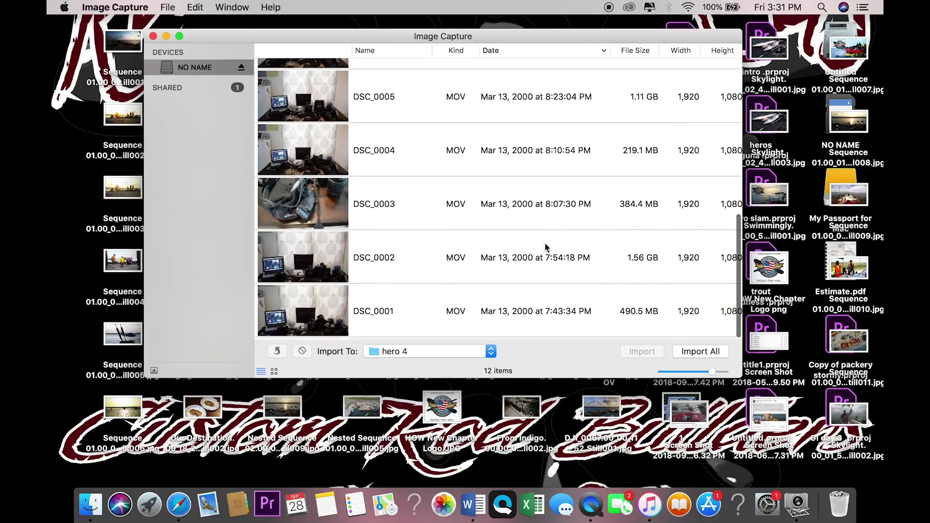
{"action": "scroll", "coordinate": [546, 247], "scroll_direction": "up", "scroll_amount": 10}
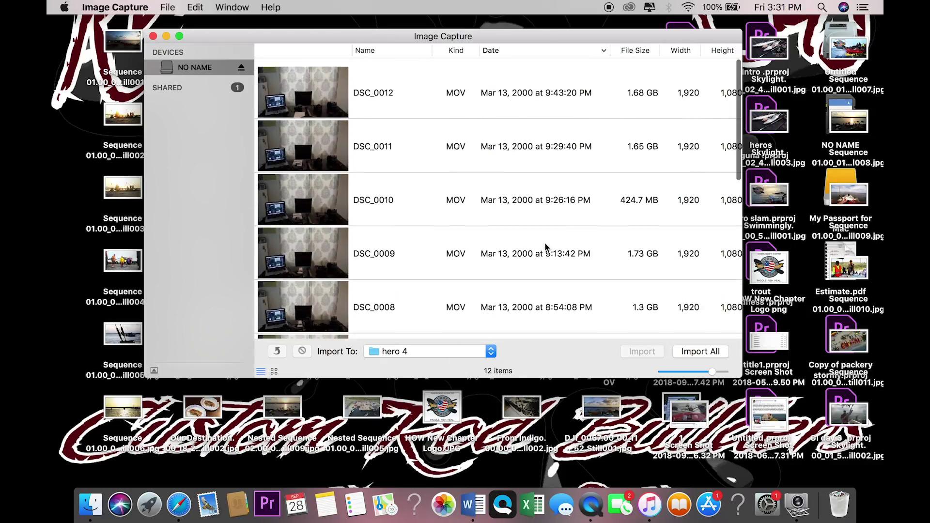
Create a folder named "how to make videos." on My Passport for Mac and set it as the import destination
{"action": "left_click", "coordinate": [492, 352]}
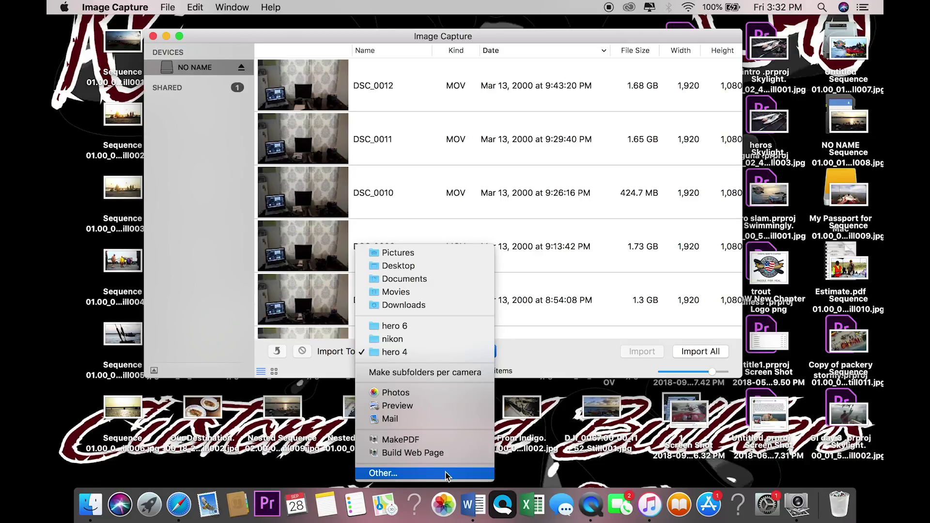
{"action": "left_click", "coordinate": [446, 474]}
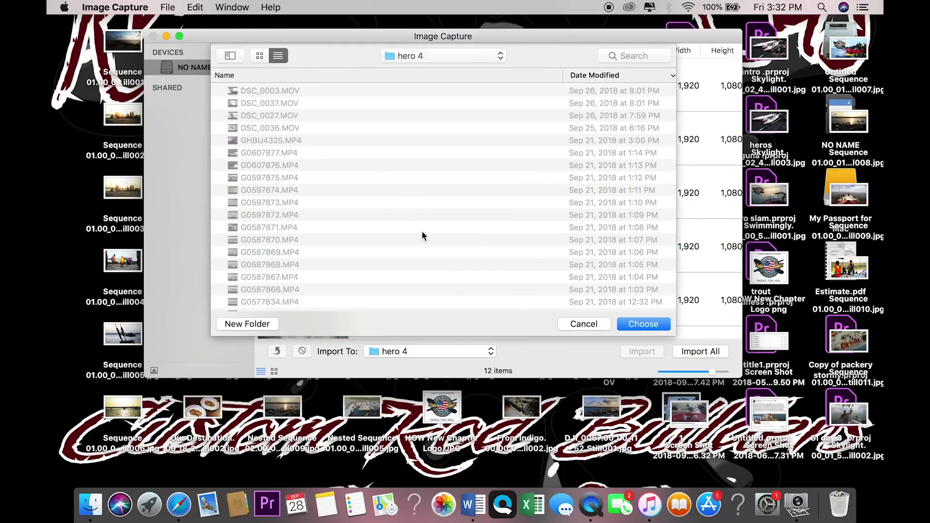
{"action": "left_click", "coordinate": [446, 62]}
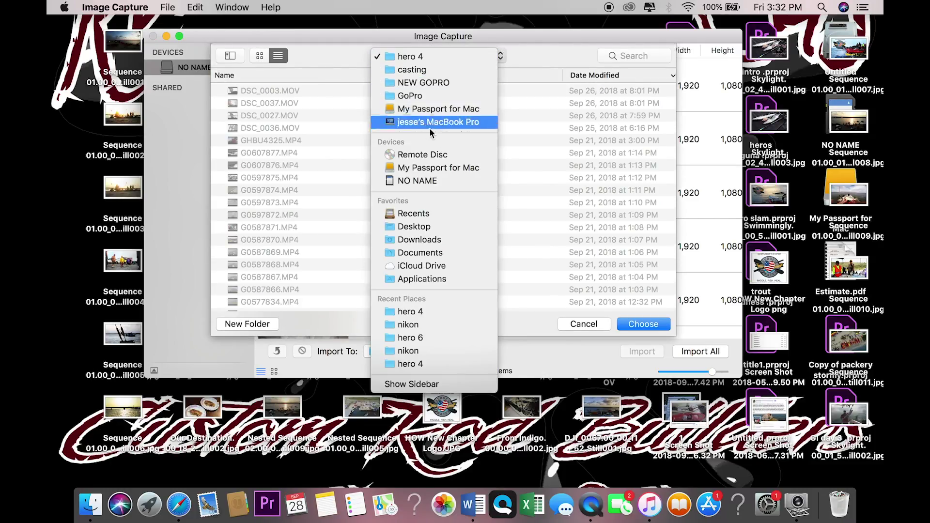
{"action": "left_click", "coordinate": [426, 166]}
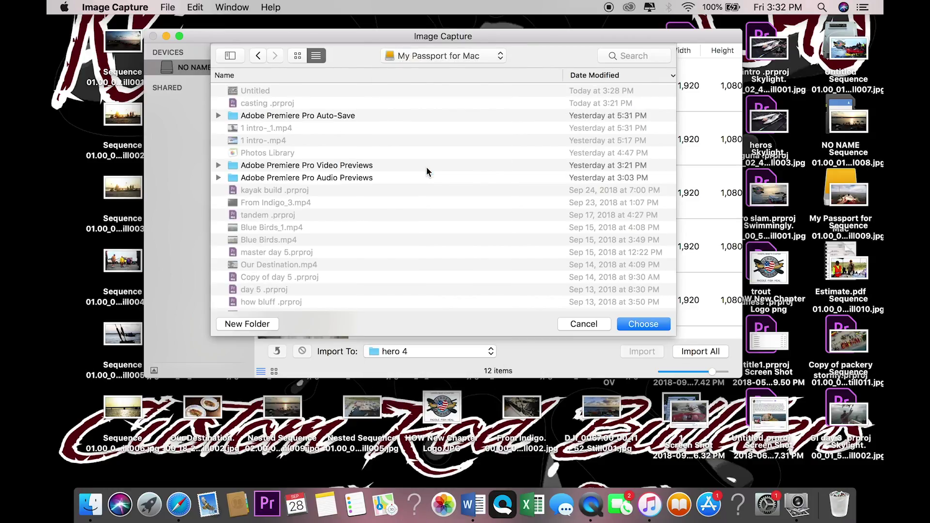
{"action": "left_click", "coordinate": [258, 330]}
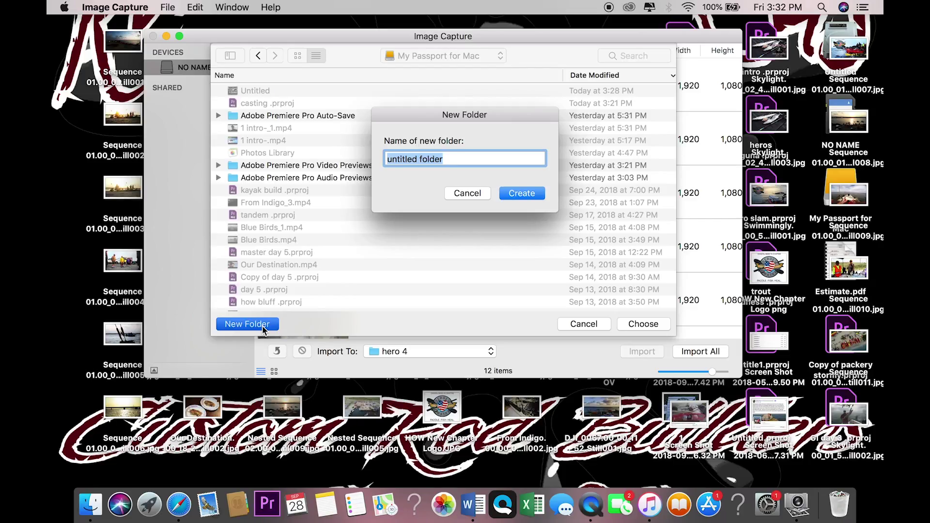
{"action": "type", "text": "how to make videos."}
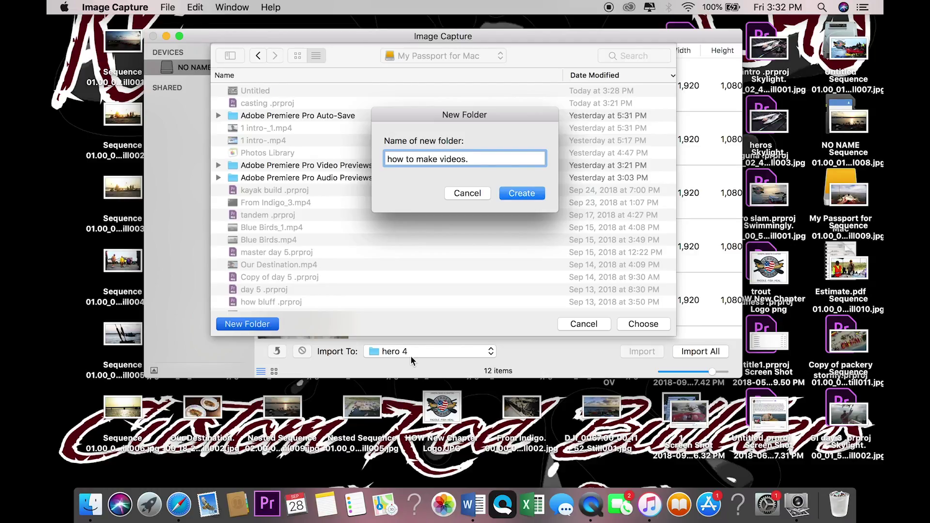
{"action": "left_click", "coordinate": [528, 193]}
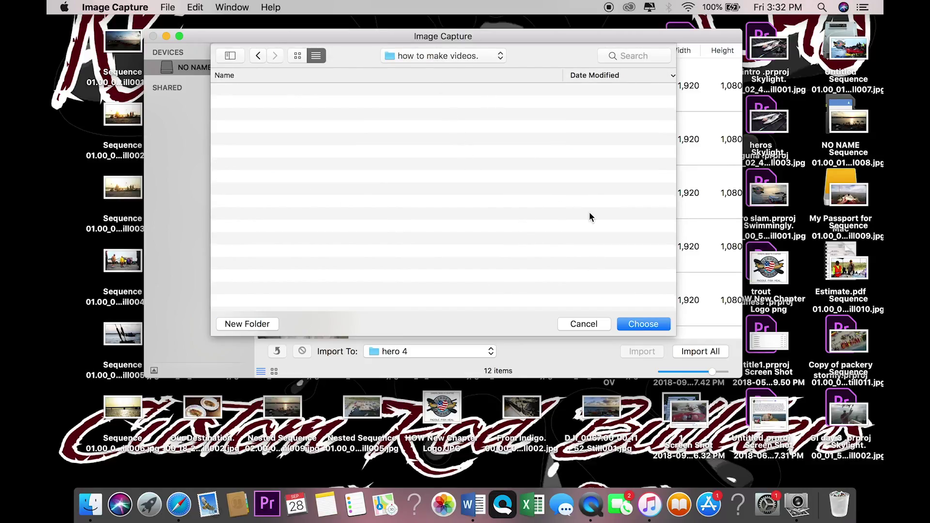
{"action": "left_click", "coordinate": [643, 324]}
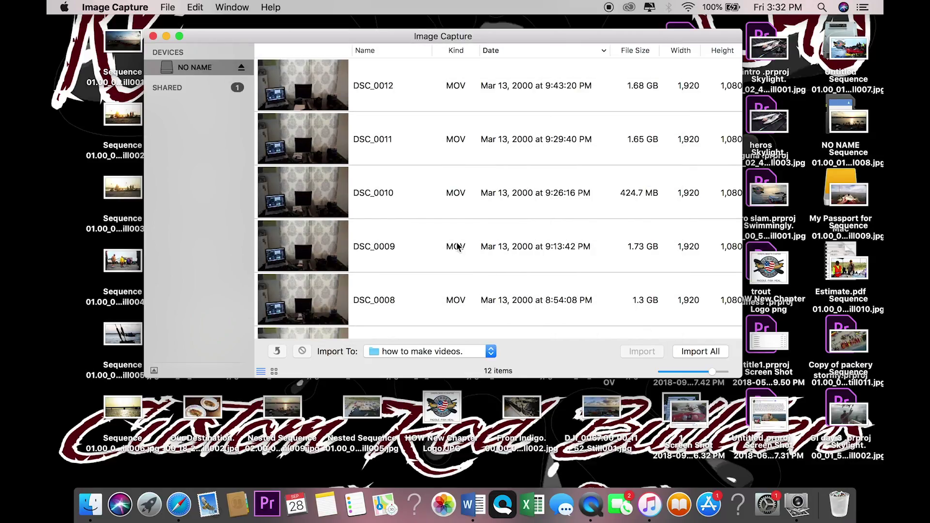
Select all clips from DSC_0001 through DSC_0012 and import them into the "how to make videos." folder
{"action": "scroll", "coordinate": [455, 246], "scroll_direction": "down", "scroll_amount": 8}
{"action": "scroll", "coordinate": [492, 243], "scroll_direction": "up", "scroll_amount": 8}
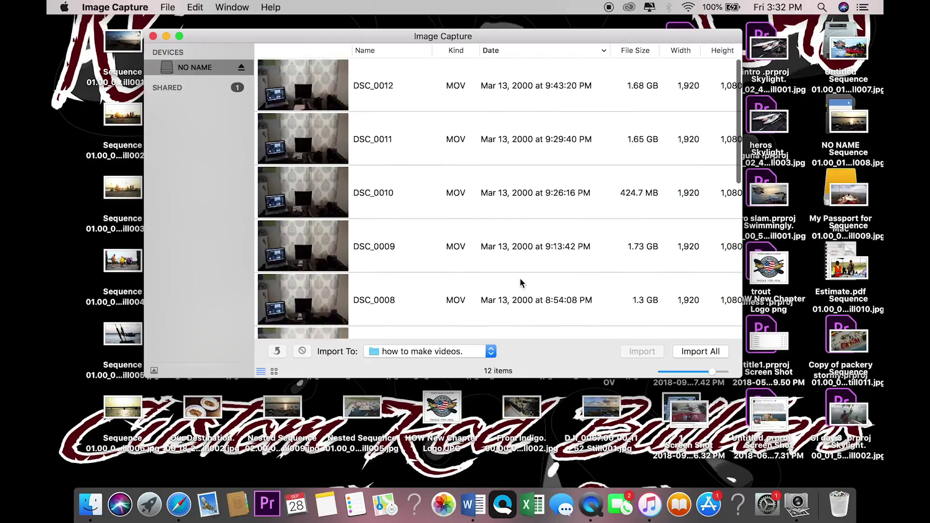
{"action": "scroll", "coordinate": [520, 283], "scroll_direction": "down", "scroll_amount": 8}
{"action": "left_click", "coordinate": [531, 296]}
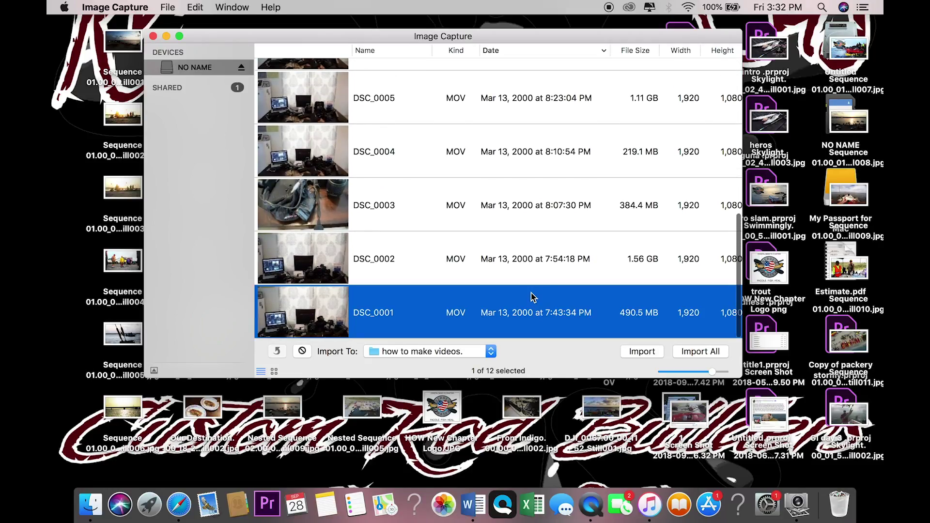
{"action": "key", "text": "shift+Up"}
{"action": "key", "text": "shift+Up"}
{"action": "key", "text": "shift+Up"}
{"action": "key", "text": "shift+Up"}
{"action": "key", "text": "shift+Up"}
{"action": "key", "text": "shift+Up"}
{"action": "key", "text": "shift+Up"}
{"action": "key", "text": "shift+Up"}
{"action": "key", "text": "shift+Up"}
{"action": "key", "text": "shift+Up"}
{"action": "key", "text": "shift+Up"}
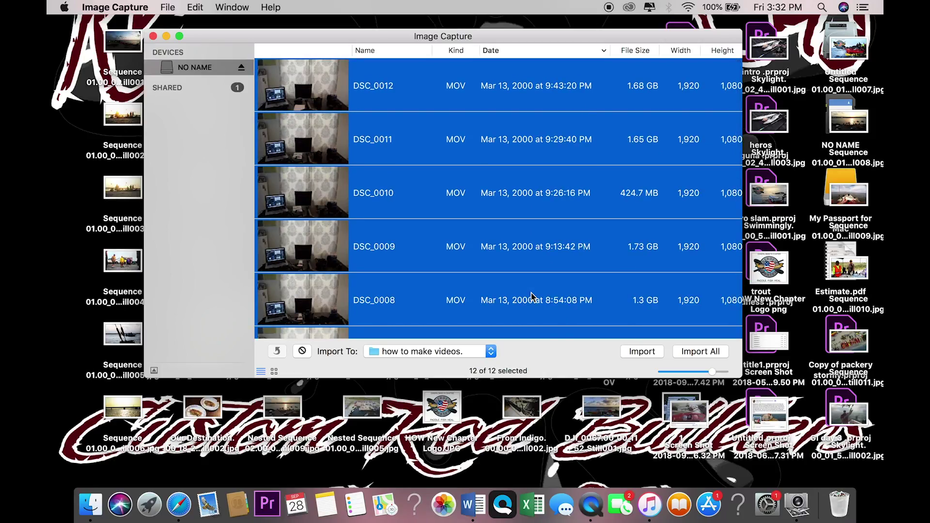
{"action": "left_click", "coordinate": [648, 351]}
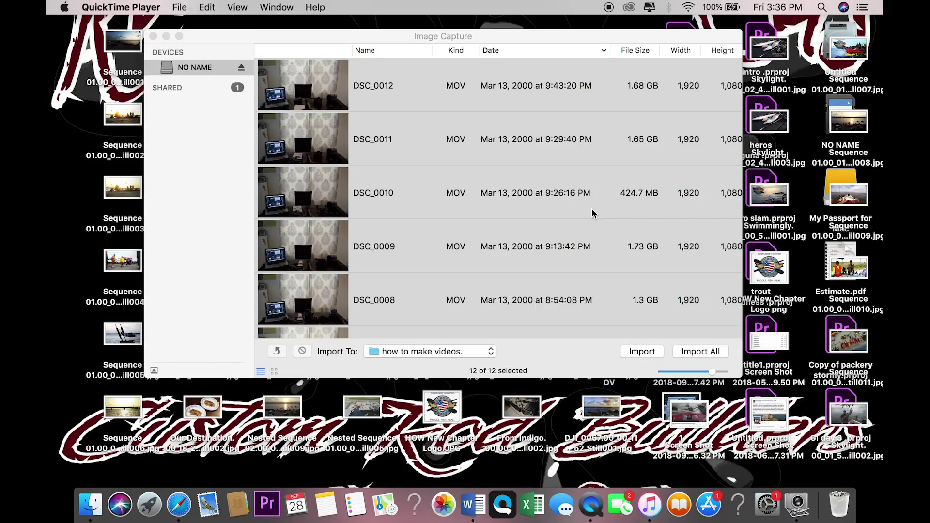
Minimize Image Capture and open the "how to make videos." folder on My Passport for Mac in Finder
{"action": "scroll", "coordinate": [592, 214], "scroll_direction": "down", "scroll_amount": 4}
{"action": "scroll", "coordinate": [592, 214], "scroll_direction": "down", "scroll_amount": 4}
{"action": "scroll", "coordinate": [592, 214], "scroll_direction": "up", "scroll_amount": 8}
{"action": "left_click", "coordinate": [166, 37]}
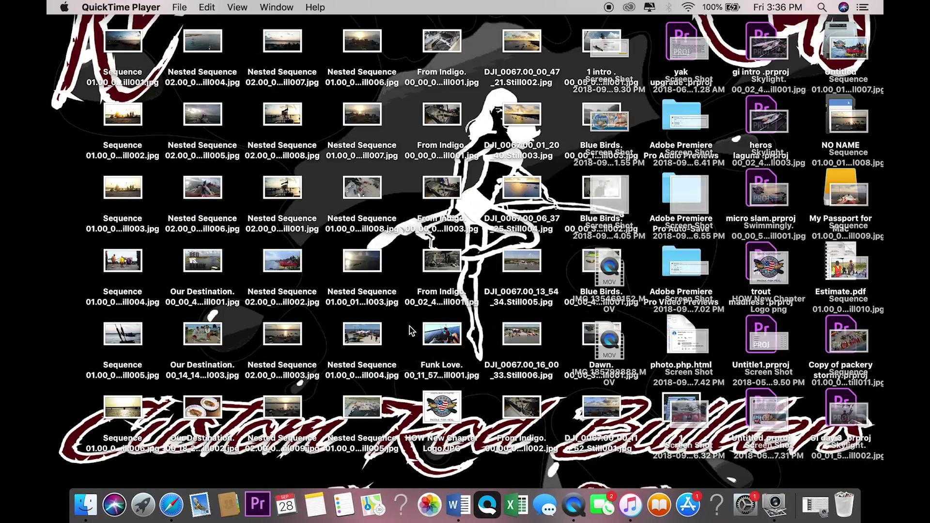
{"action": "left_click", "coordinate": [91, 505]}
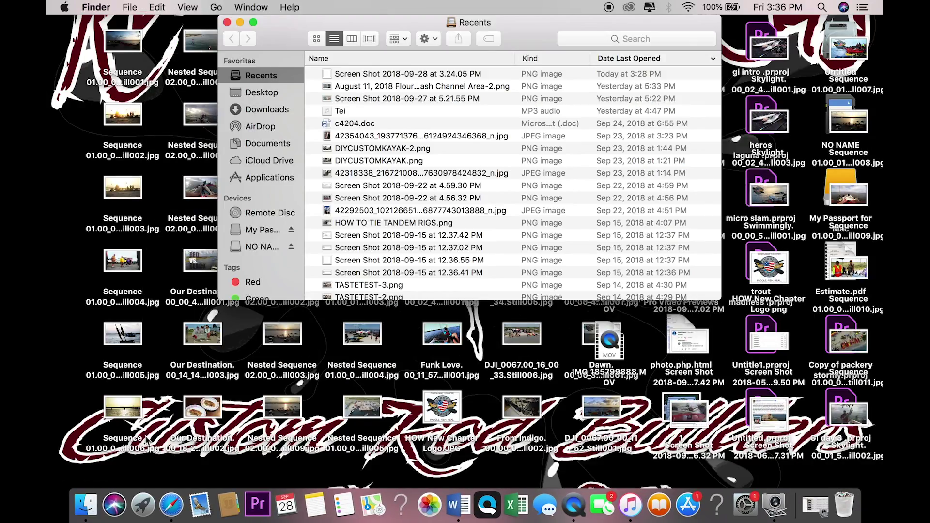
{"action": "left_click", "coordinate": [260, 230]}
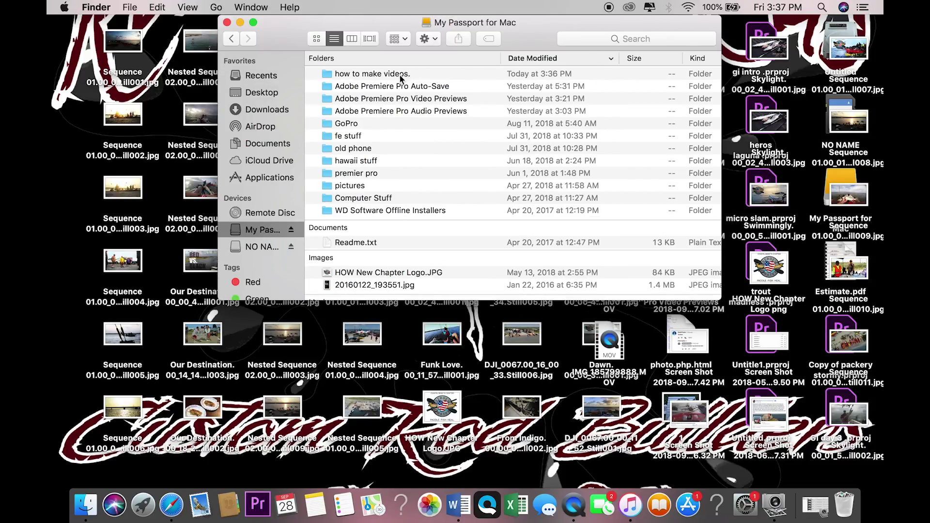
{"action": "double_click", "coordinate": [414, 73]}
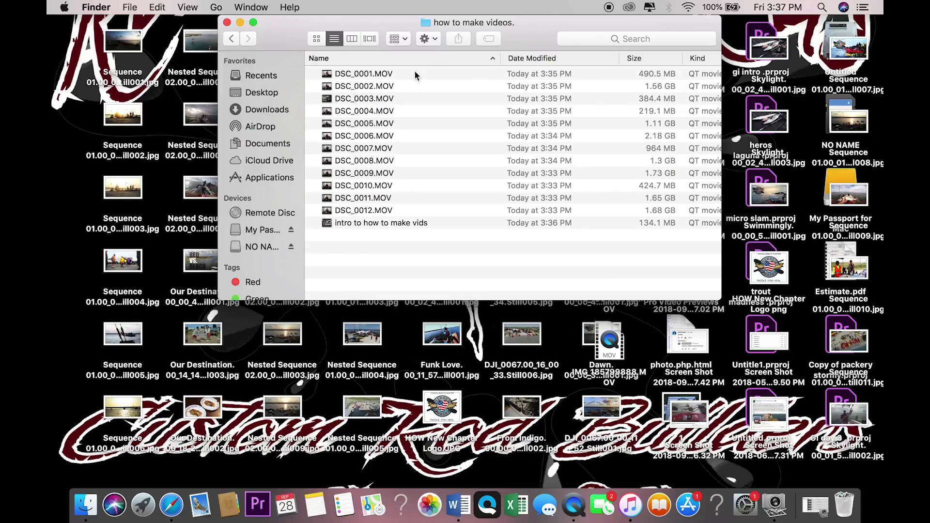
Batch-rename DSC_0001.MOV through DSC_0012.MOV with the Name and Index format, custom text "nikon", and numbers before the name starting at 1
{"action": "left_click", "coordinate": [468, 211]}
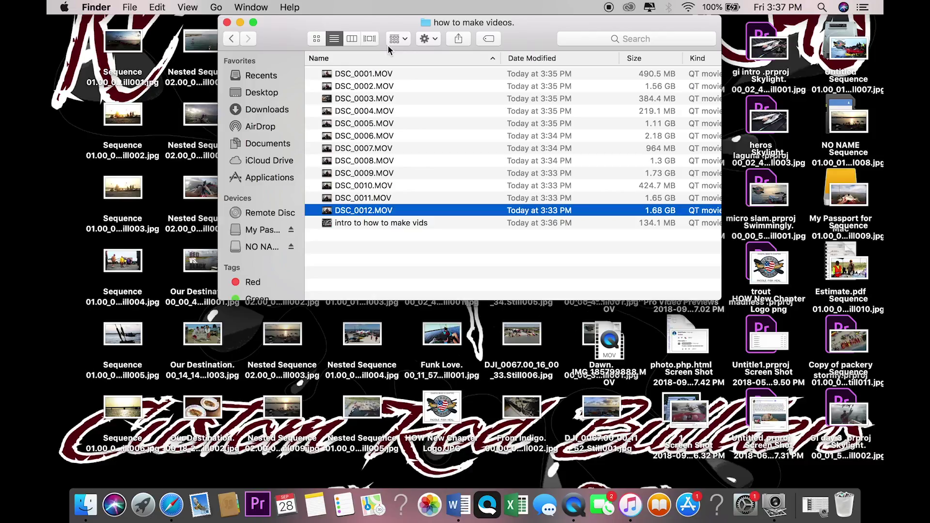
{"action": "left_click", "coordinate": [415, 75]}
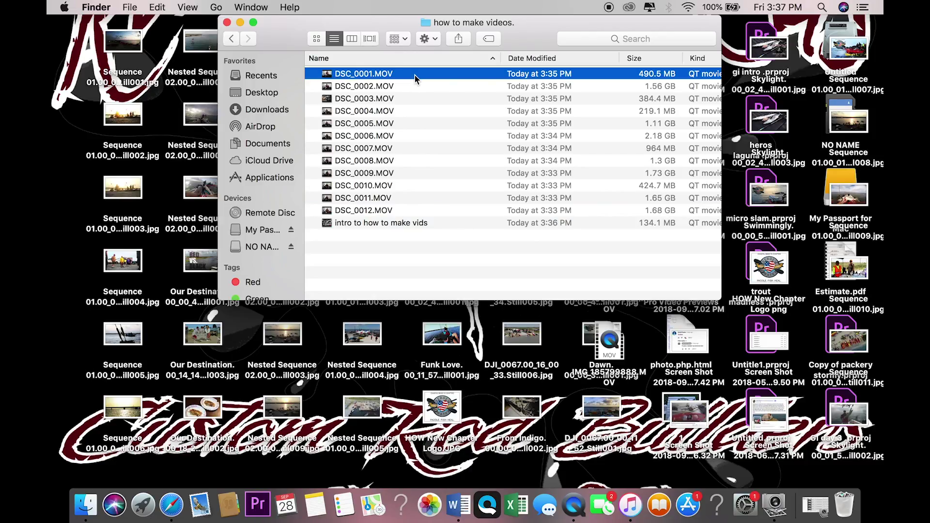
{"action": "key", "text": "shift+Down"}
{"action": "key", "text": "shift+Down"}
{"action": "key", "text": "shift+Down"}
{"action": "key", "text": "shift+Down"}
{"action": "key", "text": "shift+Down"}
{"action": "key", "text": "shift+Down"}
{"action": "key", "text": "shift+Down"}
{"action": "key", "text": "shift+Down"}
{"action": "key", "text": "shift+Down"}
{"action": "key", "text": "shift+Down"}
{"action": "key", "text": "shift+Down"}
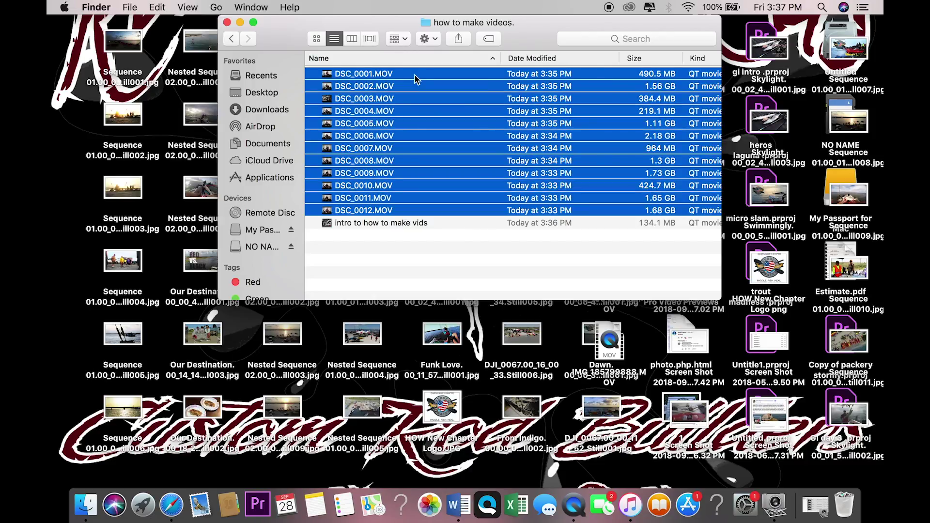
{"action": "right_click", "coordinate": [422, 112]}
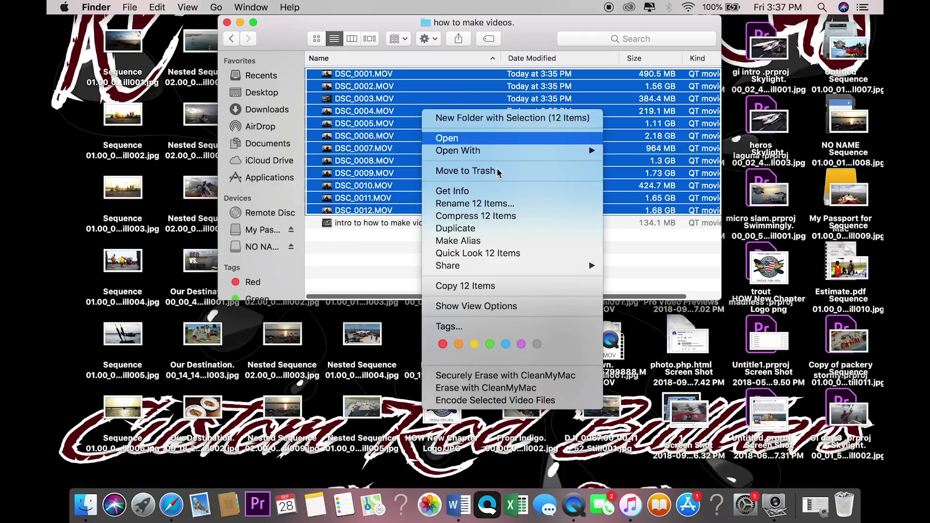
{"action": "left_click", "coordinate": [513, 205]}
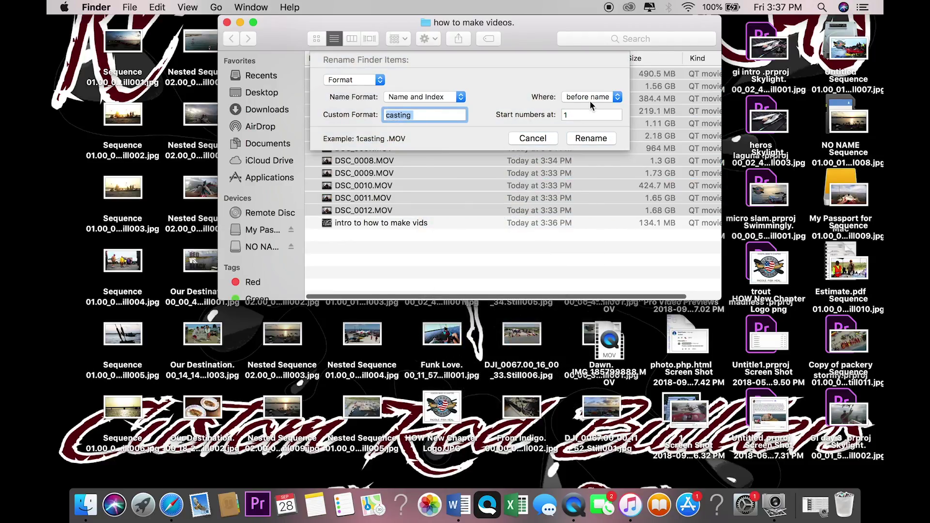
{"action": "left_click", "coordinate": [461, 98]}
{"action": "left_click", "coordinate": [434, 95]}
{"action": "key", "text": "BackSpace"}
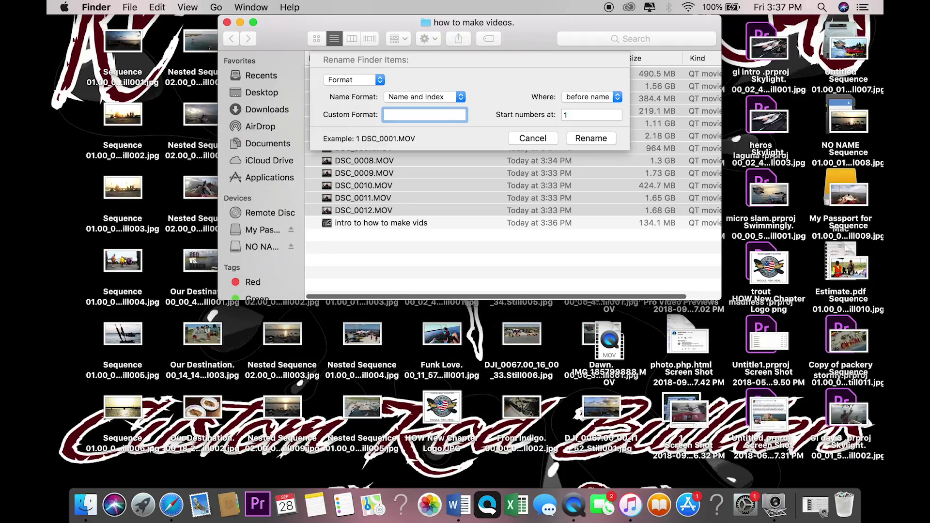
{"action": "type", "text": "nikon"}
{"action": "left_click", "coordinate": [591, 138]}
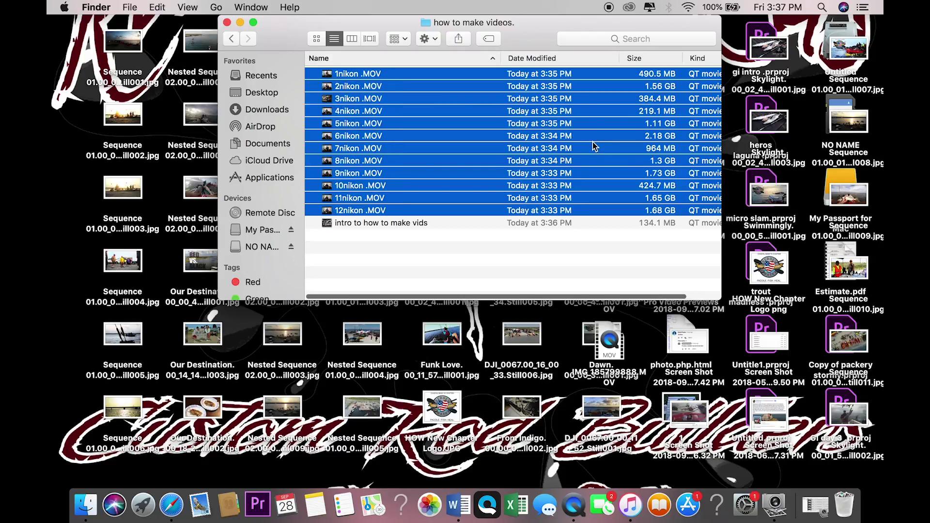
{"action": "left_click", "coordinate": [485, 257]}
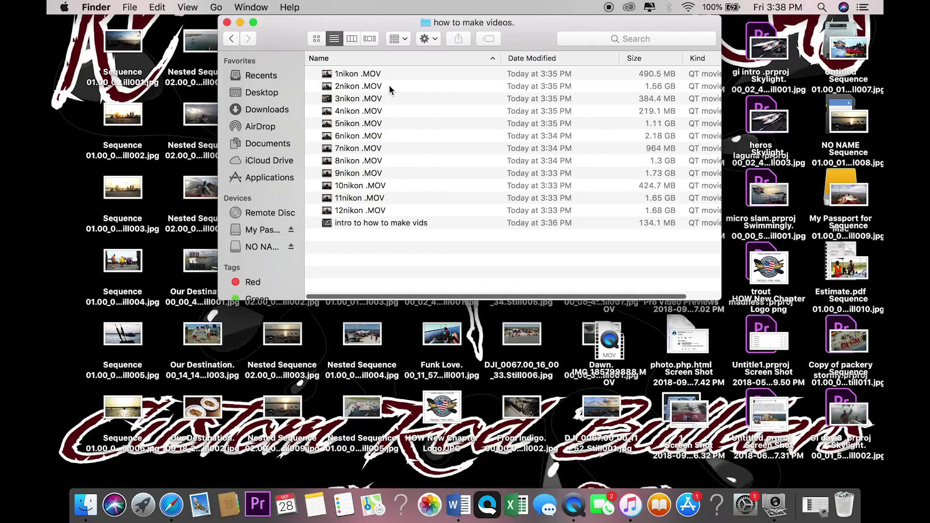
Rename the clip 1nikon .MOV, keeping the number 1 and replacing the rest of the name with "intro"
{"action": "left_click", "coordinate": [376, 76]}
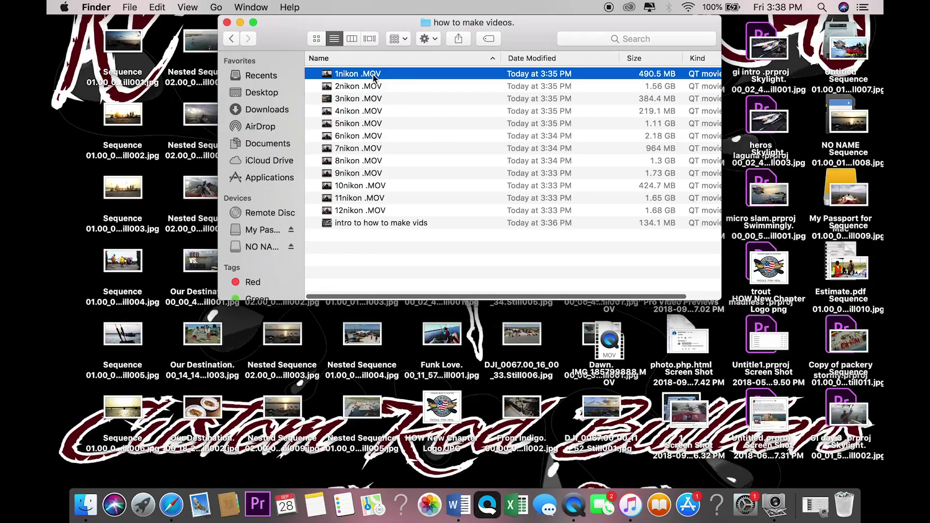
{"action": "left_click", "coordinate": [373, 76]}
{"action": "left_click", "coordinate": [372, 74]}
{"action": "key", "text": "BackSpace"}
{"action": "key", "text": "BackSpace"}
{"action": "key", "text": "BackSpace"}
{"action": "key", "text": "BackSpace"}
{"action": "key", "text": "BackSpace"}
{"action": "key", "text": "BackSpace"}
{"action": "key", "text": "BackSpace"}
{"action": "key", "text": "BackSpace"}
{"action": "key", "text": "BackSpace"}
{"action": "key", "text": "BackSpace"}
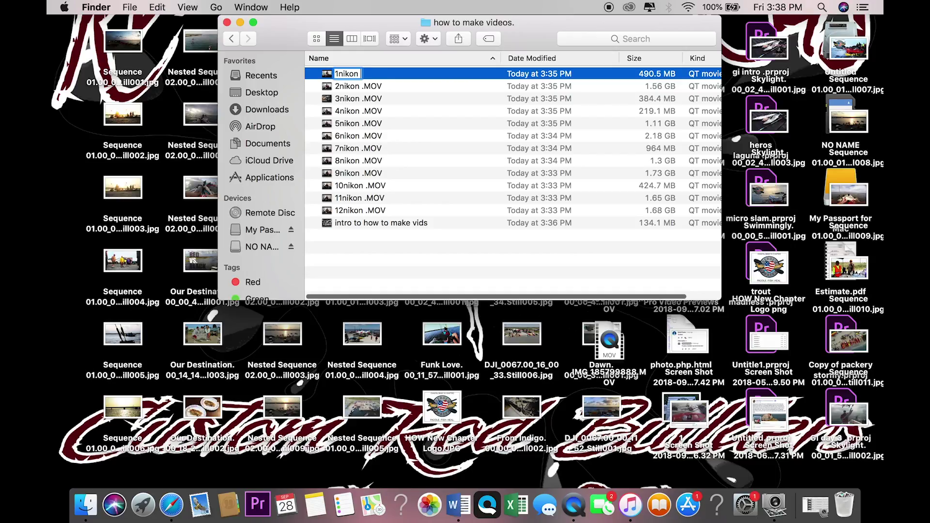
{"action": "type", "text": "into"}
{"action": "key", "text": "BackSpace"}
{"action": "key", "text": "BackSpace"}
{"action": "key", "text": "BackSpace"}
{"action": "type", "text": "tro"}
{"action": "left_click", "coordinate": [394, 98]}
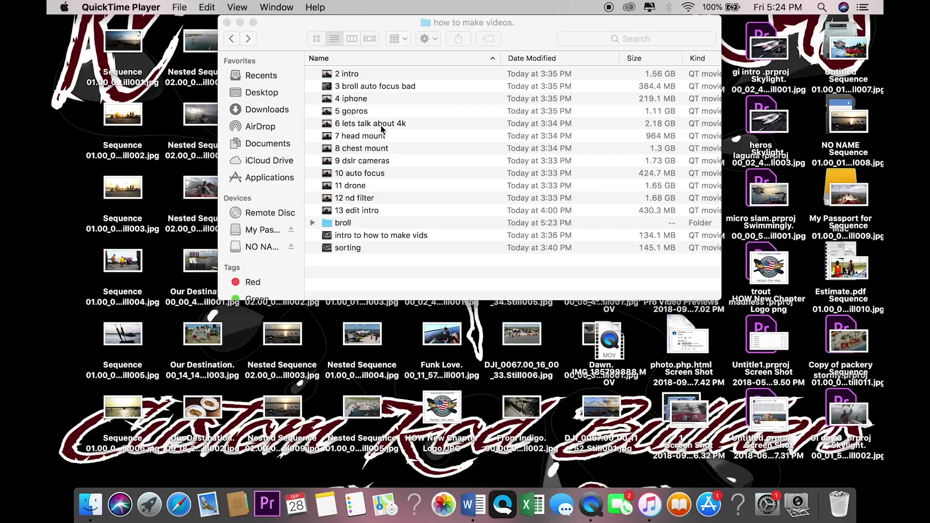
Launch Premiere Pro and create a new project named "how to make videos" on My Passport for Mac
{"action": "double_click", "coordinate": [357, 224]}
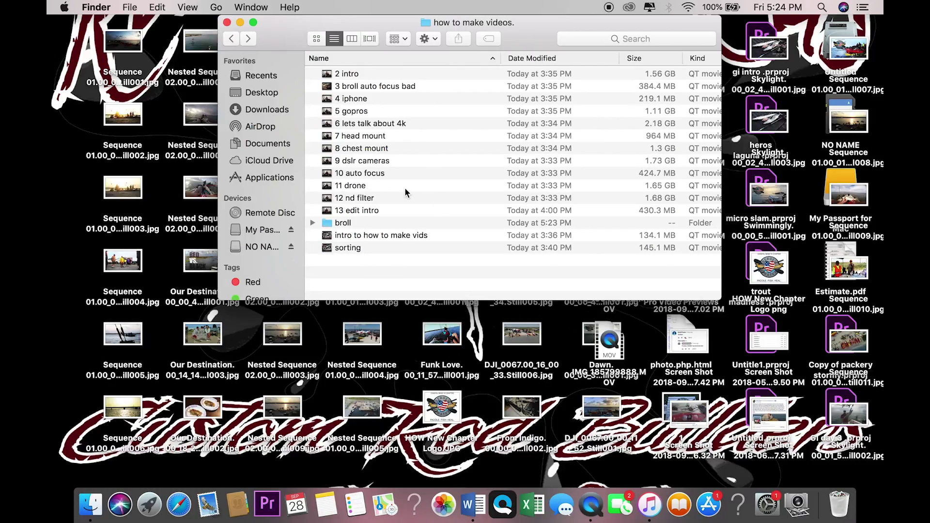
{"action": "left_click", "coordinate": [269, 506]}
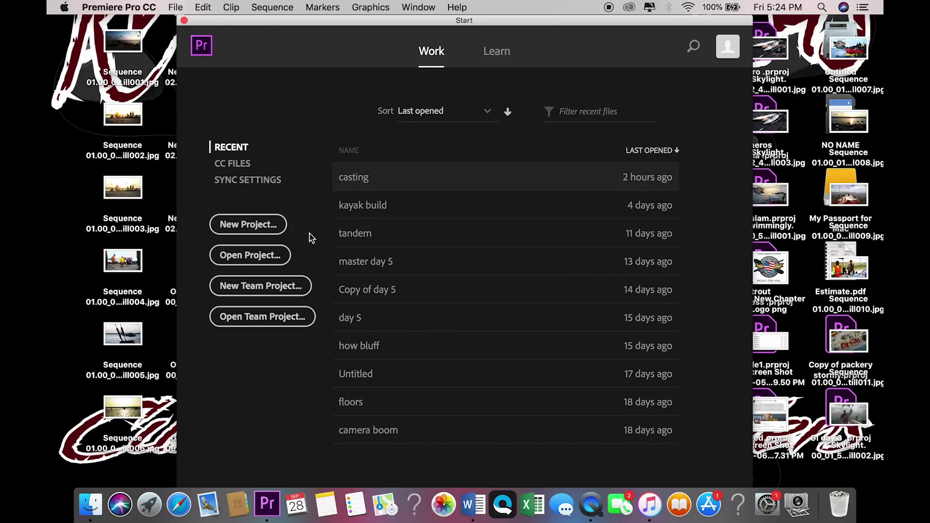
{"action": "left_click", "coordinate": [251, 226]}
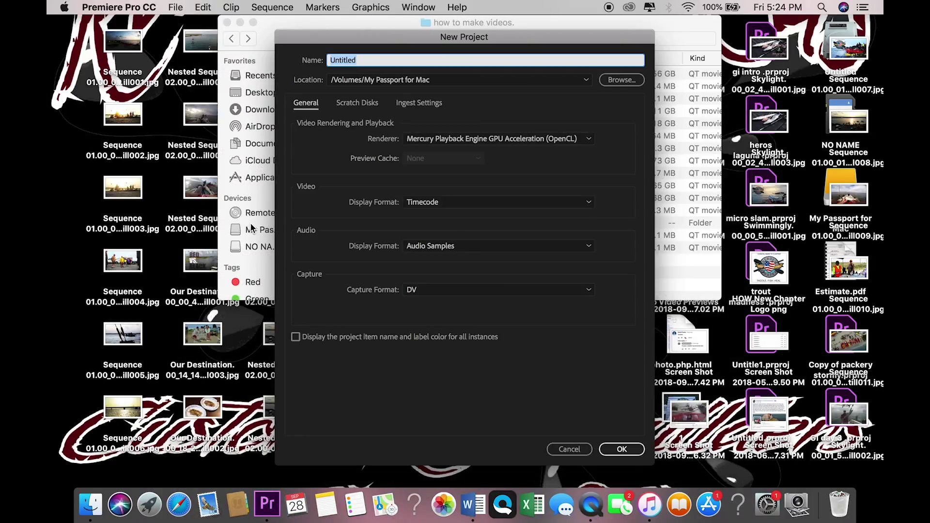
{"action": "type", "text": "how to make videos"}
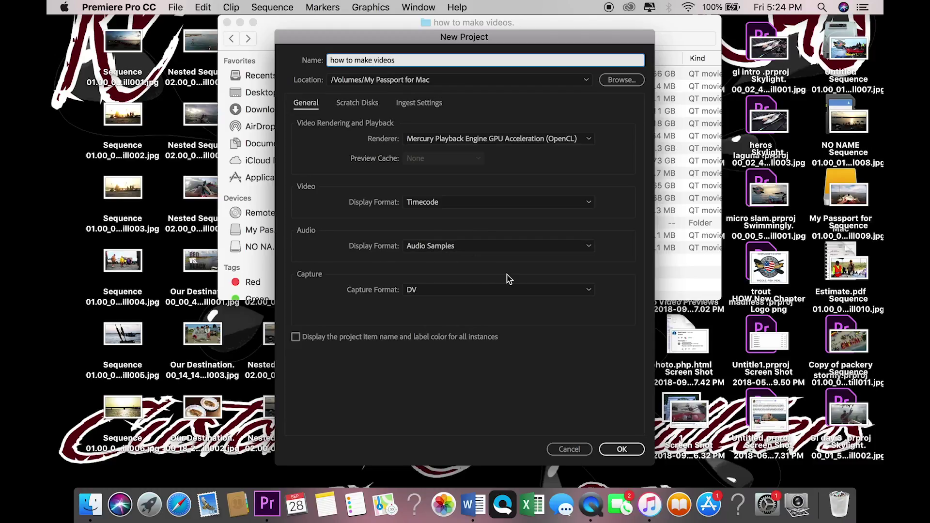
{"action": "left_click", "coordinate": [620, 450]}
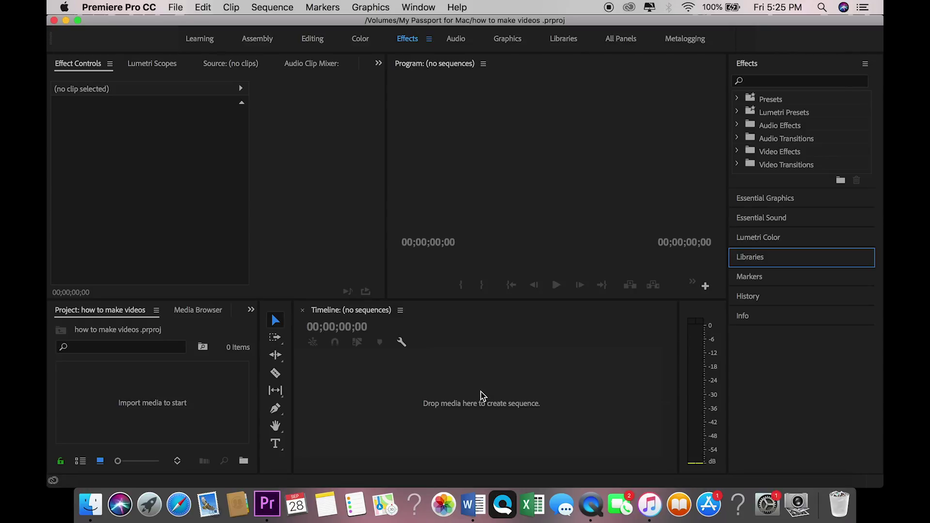
Import the "2 intro" clip from the "how to make videos." folder in Finder into the Premiere Pro project
{"action": "left_click", "coordinate": [91, 505]}
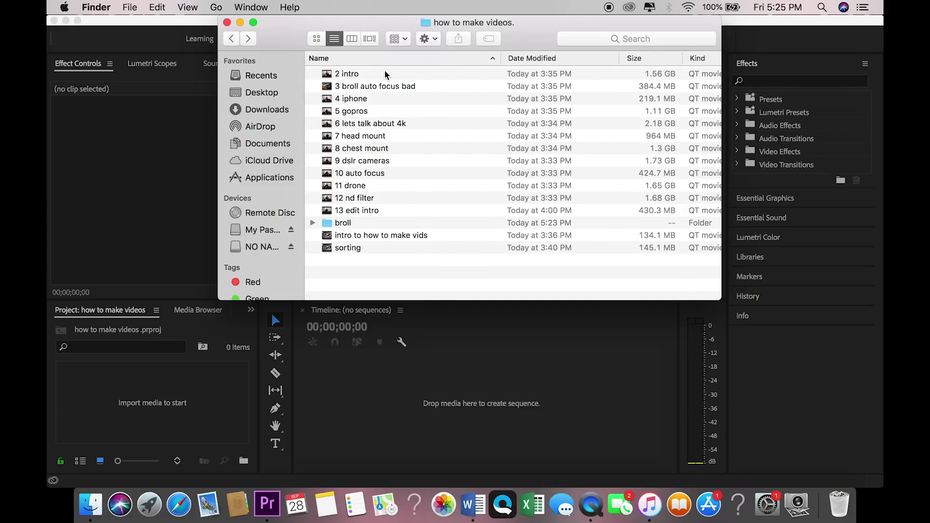
{"action": "left_click_drag", "start_coordinate": [390, 73], "coordinate": [437, 74]}
{"action": "left_click_drag", "start_coordinate": [437, 75], "coordinate": [185, 402]}
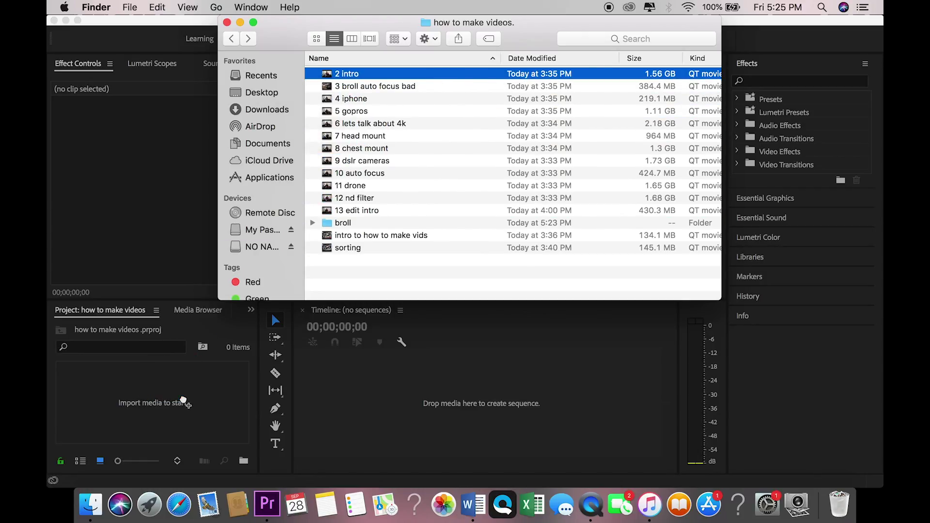
{"action": "left_click_drag", "start_coordinate": [183, 400], "coordinate": [183, 398]}
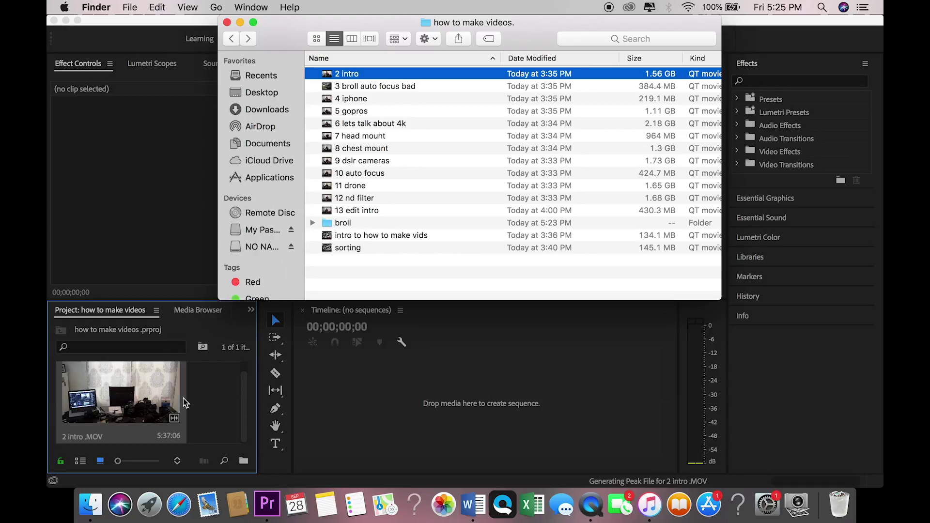
Minimize the Finder window, switch Premiere Pro to the Editing workspace and load 2 intro.MOV in the Source monitor
{"action": "left_click", "coordinate": [239, 22]}
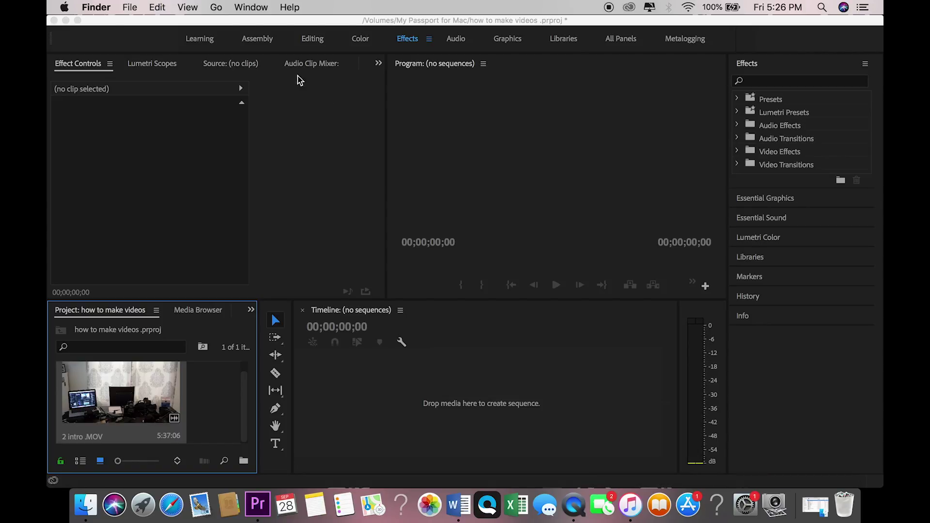
{"action": "left_click", "coordinate": [314, 43]}
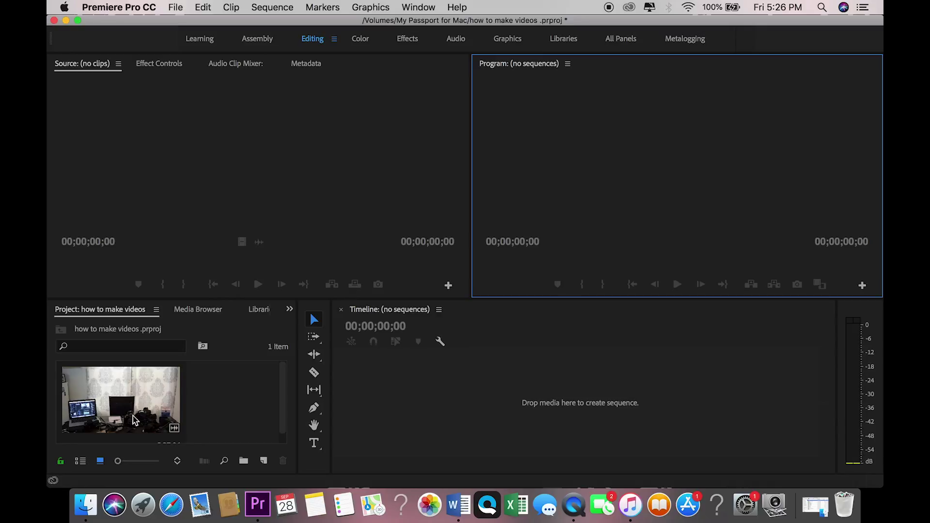
{"action": "left_click_drag", "start_coordinate": [199, 209], "coordinate": [248, 162]}
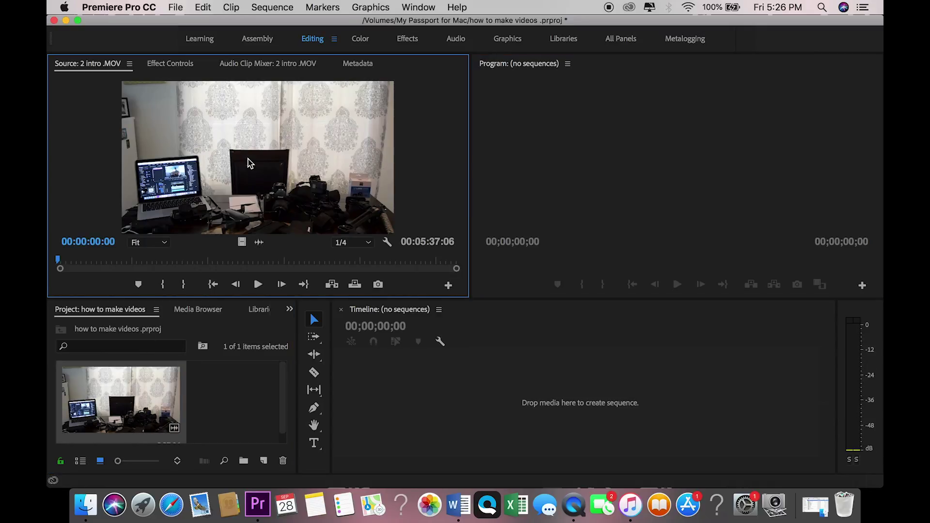
Play 2 intro.MOV from the start and mark its In point at about 4 seconds, as the presenter enters the frame
{"action": "left_click", "coordinate": [259, 285]}
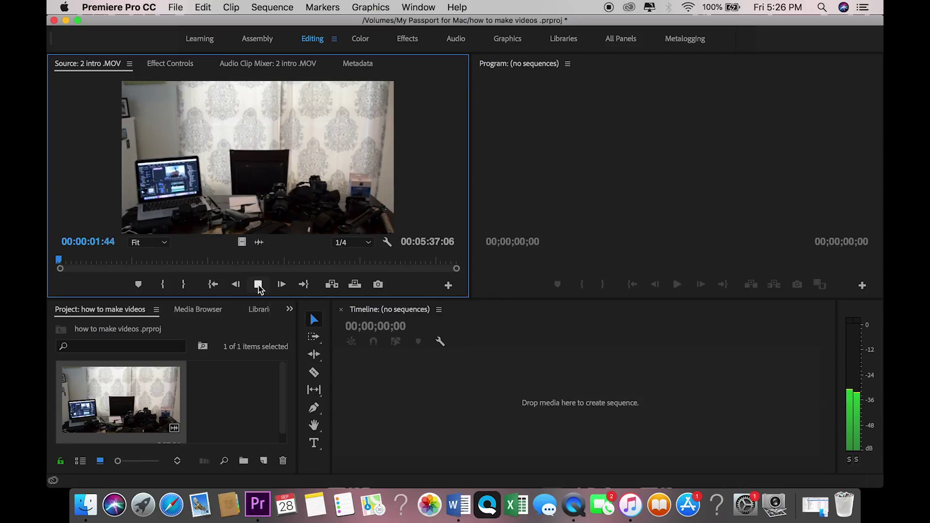
{"action": "left_click", "coordinate": [166, 285]}
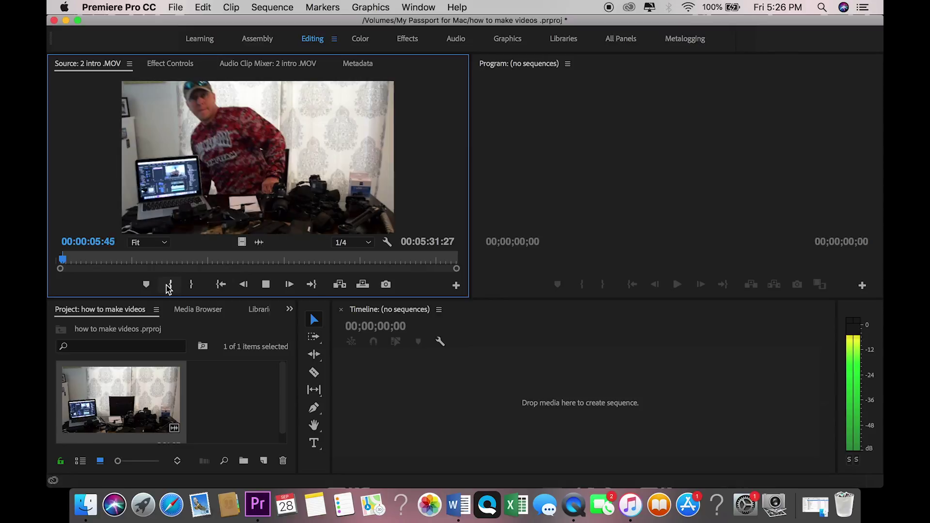
{"action": "left_click", "coordinate": [265, 284]}
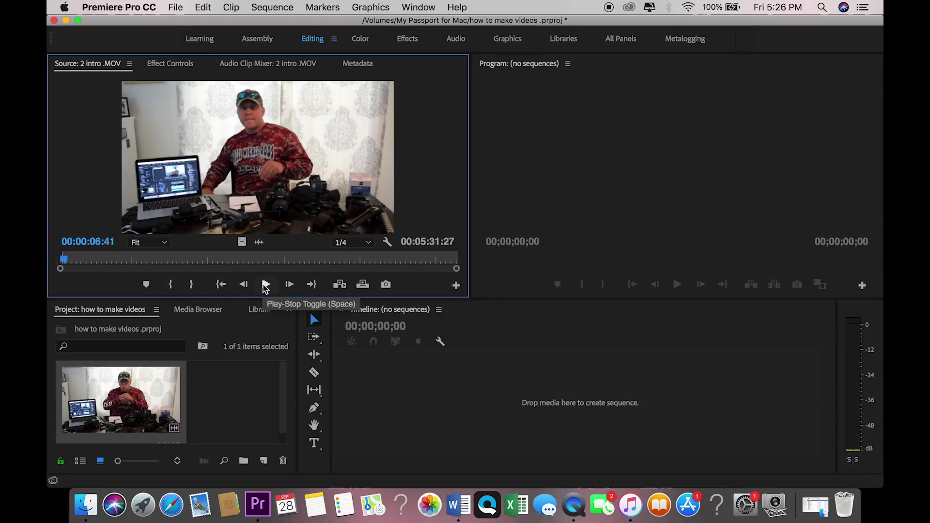
{"action": "left_click", "coordinate": [59, 261]}
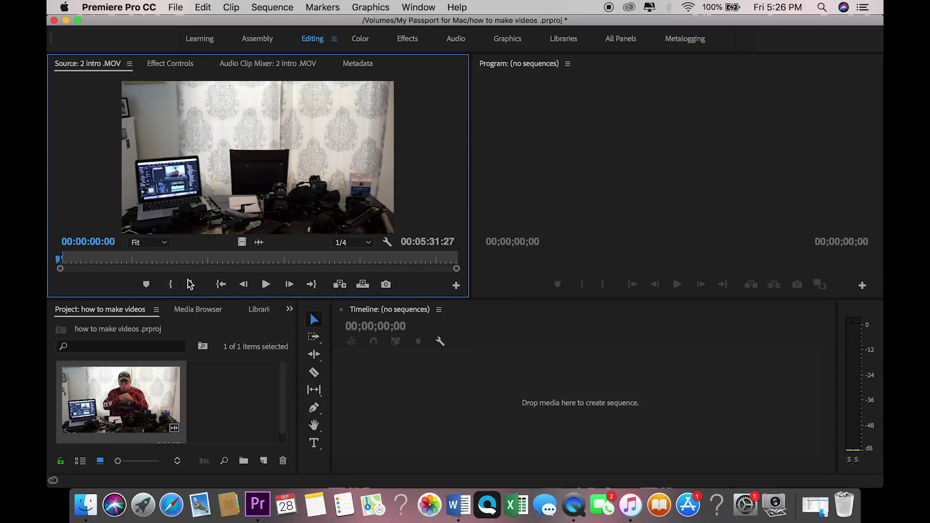
{"action": "left_click", "coordinate": [266, 284]}
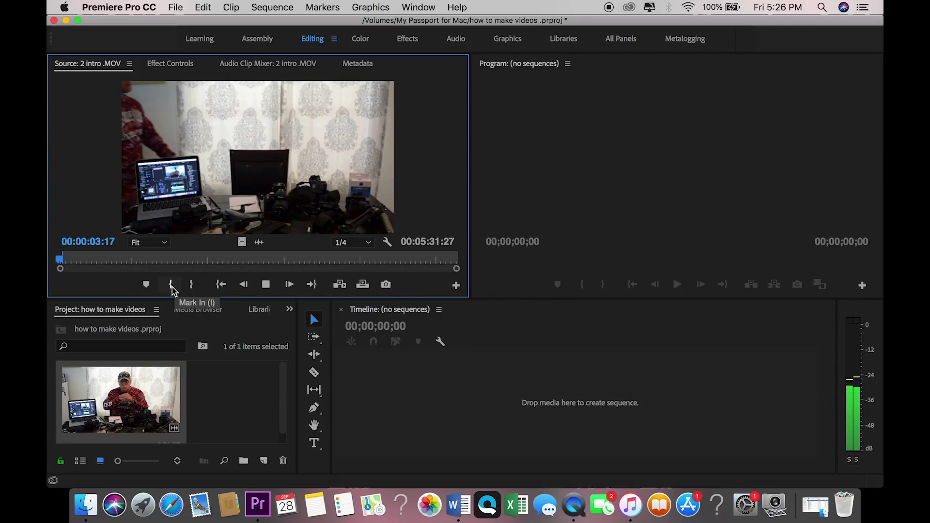
{"action": "left_click", "coordinate": [172, 287]}
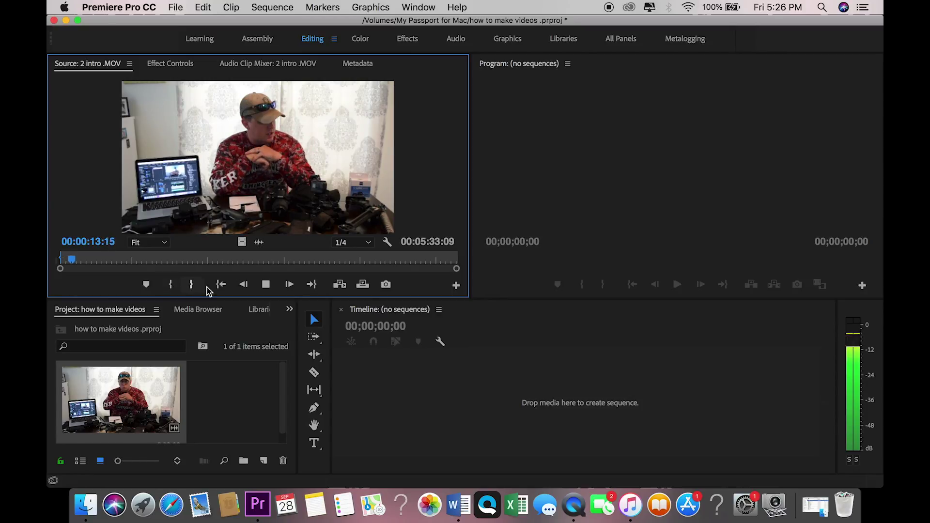
Find the end of the talk in 2 intro.MOV and mark the Out point at about 5 minutes 30 seconds
{"action": "left_click", "coordinate": [266, 284]}
{"action": "left_click", "coordinate": [375, 264]}
{"action": "left_click", "coordinate": [266, 285]}
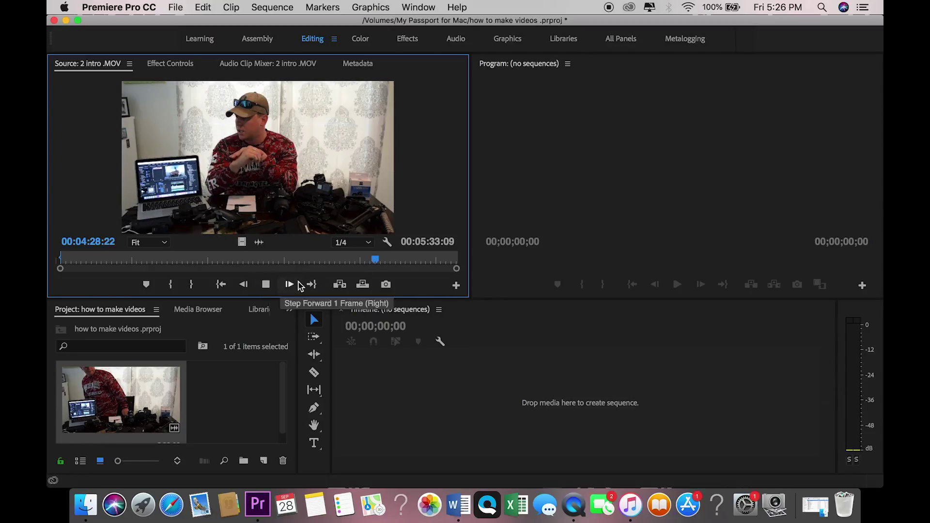
{"action": "left_click", "coordinate": [265, 284]}
{"action": "left_click", "coordinate": [427, 264]}
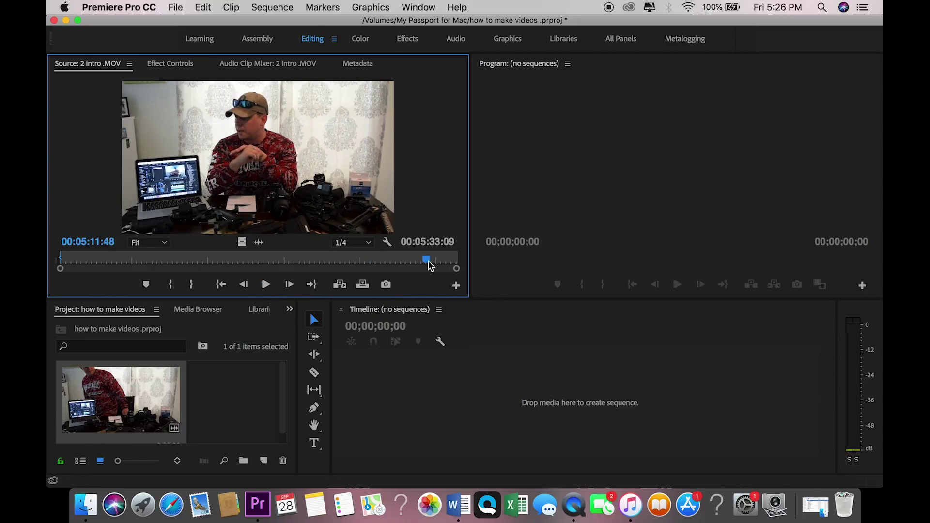
{"action": "left_click", "coordinate": [267, 286]}
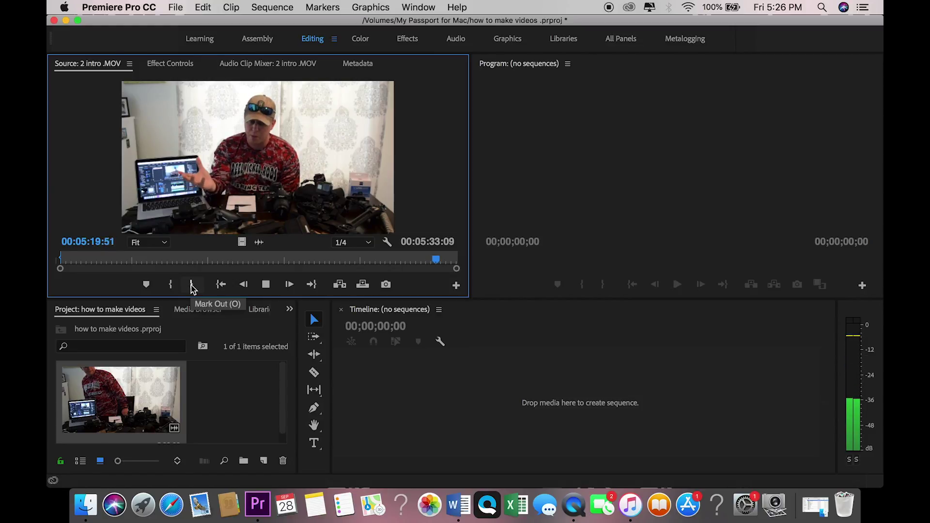
{"action": "left_click", "coordinate": [452, 263]}
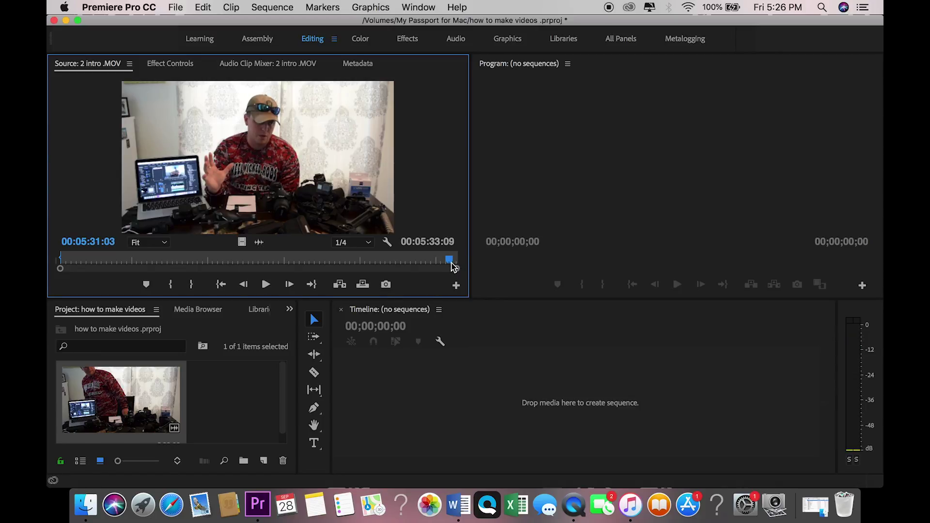
{"action": "left_click", "coordinate": [265, 285]}
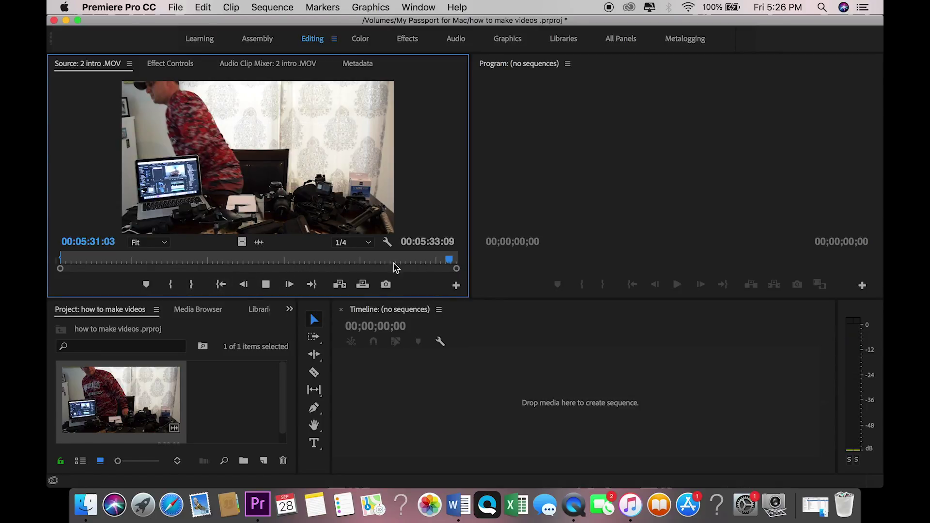
{"action": "left_click", "coordinate": [441, 260]}
{"action": "left_click", "coordinate": [267, 286]}
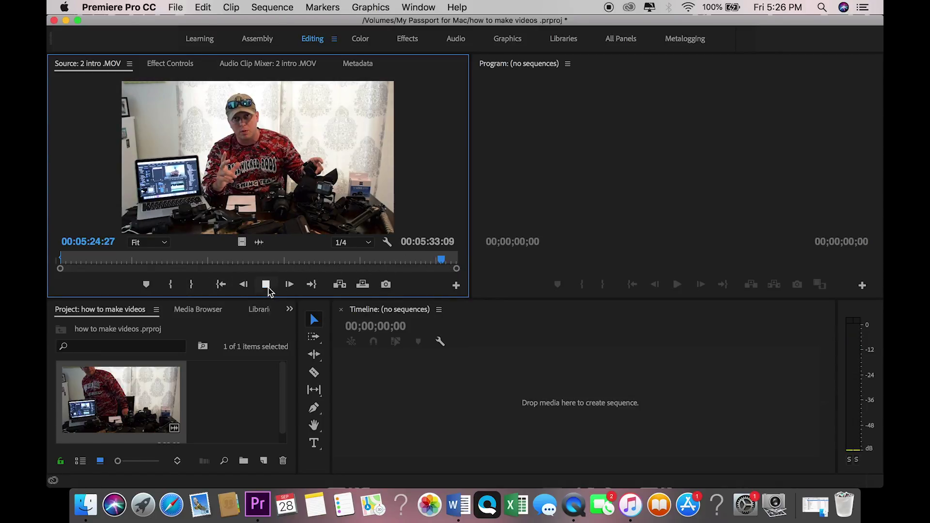
{"action": "left_click", "coordinate": [191, 286]}
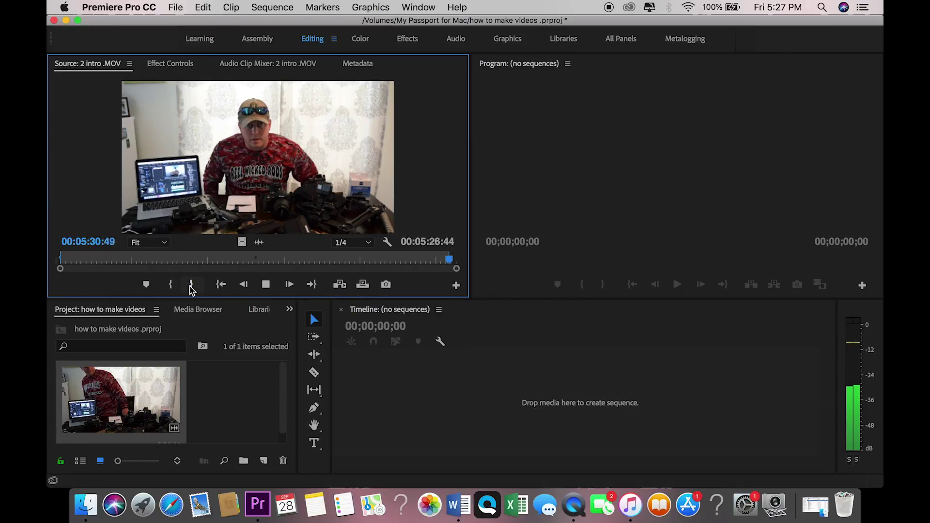
{"action": "left_click", "coordinate": [259, 287]}
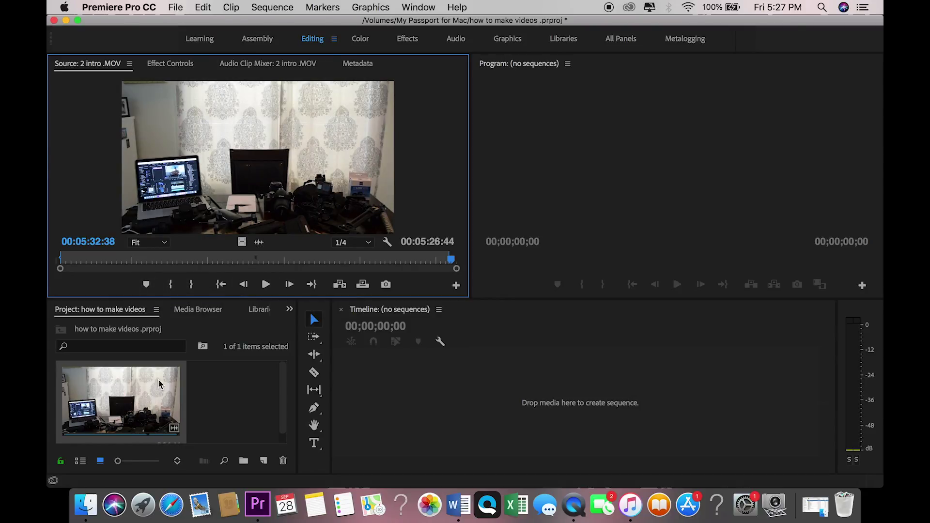
Place the trimmed 2 intro.MOV in the empty timeline as a new sequence and shift it to start at about 15 seconds
{"action": "left_click_drag", "start_coordinate": [218, 181], "coordinate": [452, 405]}
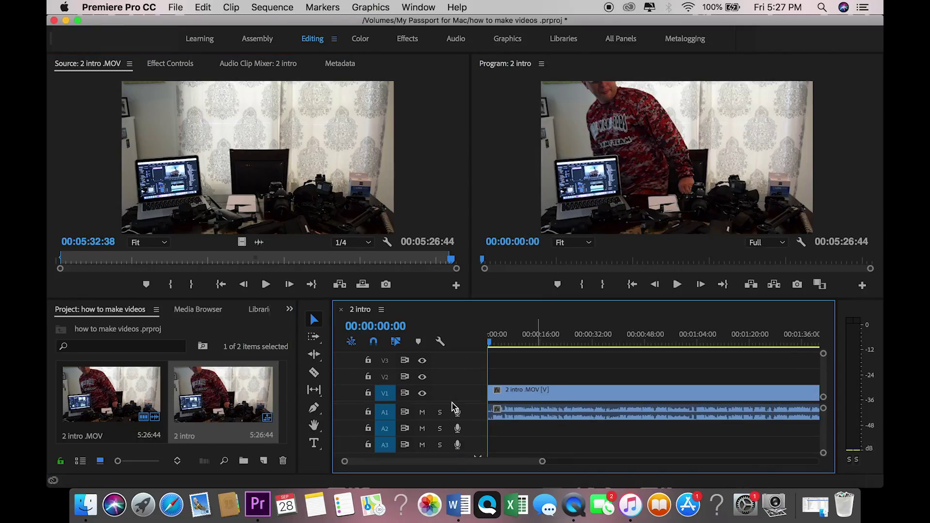
{"action": "scroll", "coordinate": [632, 398], "scroll_direction": "right", "scroll_amount": 5}
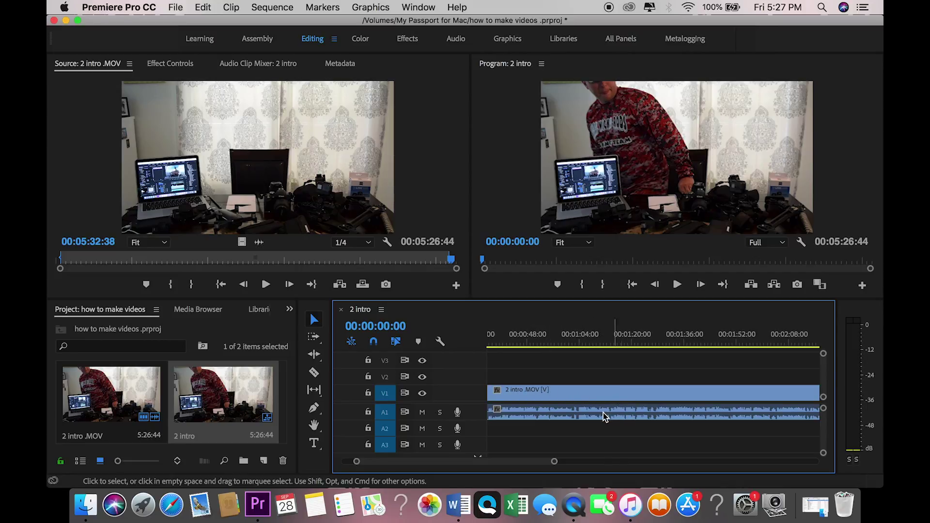
{"action": "scroll", "coordinate": [621, 378], "scroll_direction": "left", "scroll_amount": 5}
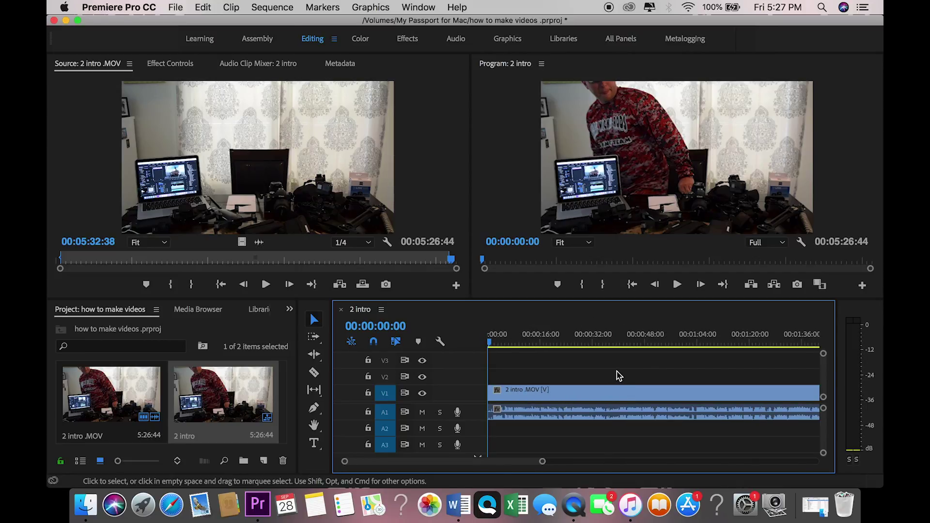
{"action": "left_click_drag", "start_coordinate": [581, 406], "coordinate": [633, 407]}
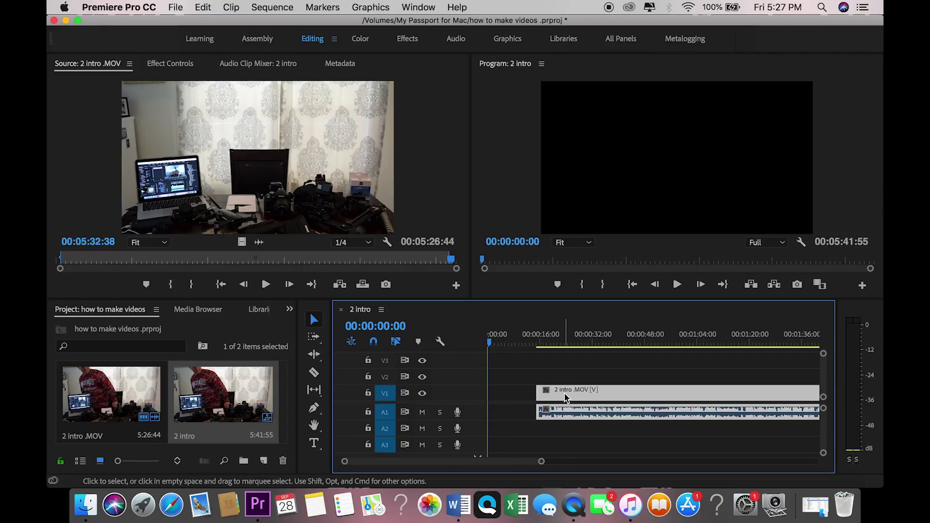
{"action": "left_click_drag", "start_coordinate": [623, 388], "coordinate": [628, 388]}
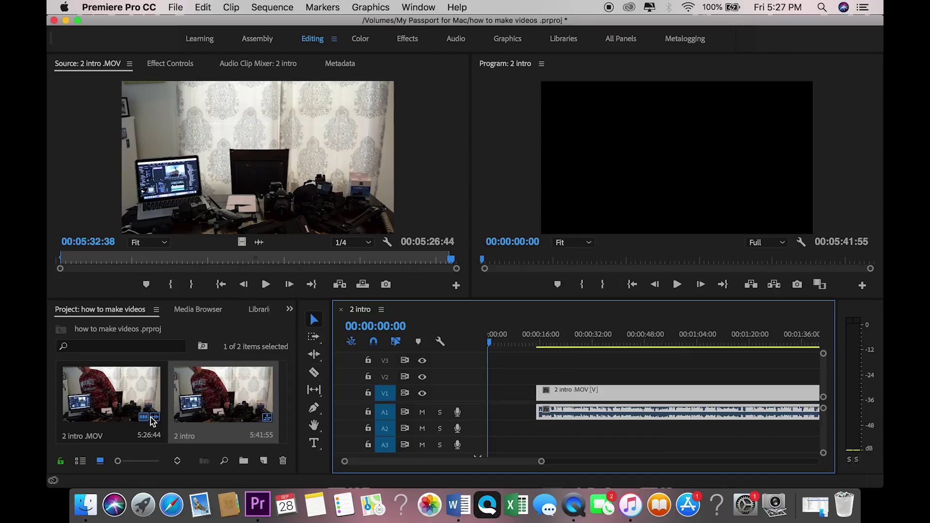
Import the "5 gopros" clip from the Finder folder into the Premiere Pro project and load it in the Source monitor
{"action": "left_click", "coordinate": [86, 505]}
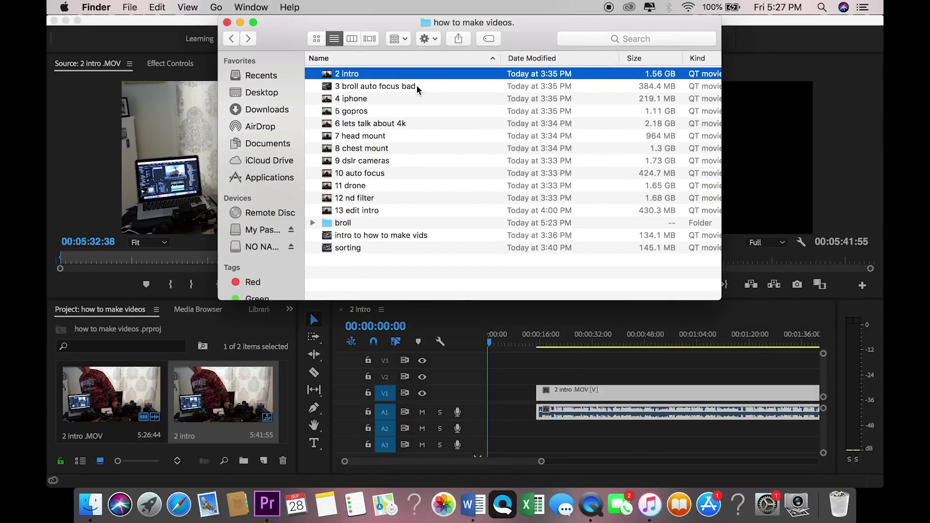
{"action": "left_click", "coordinate": [376, 111]}
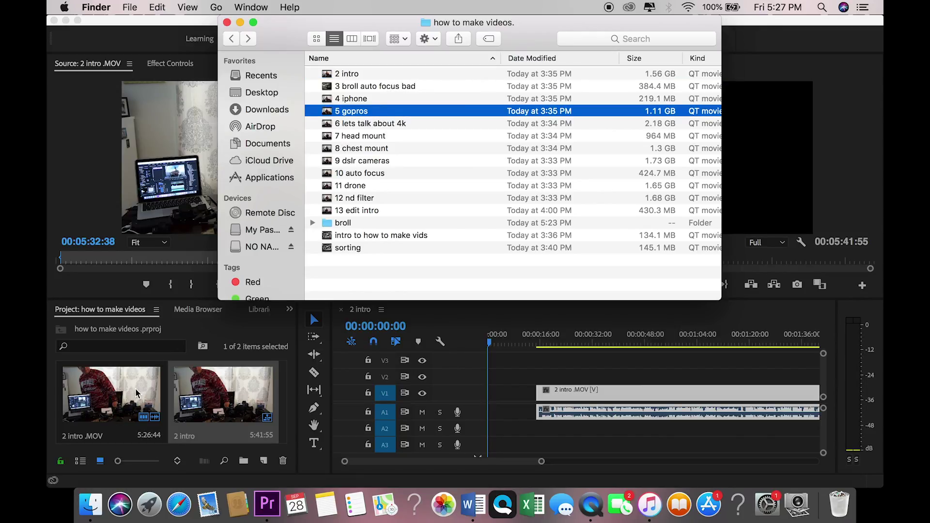
{"action": "left_click_drag", "start_coordinate": [389, 117], "coordinate": [254, 169]}
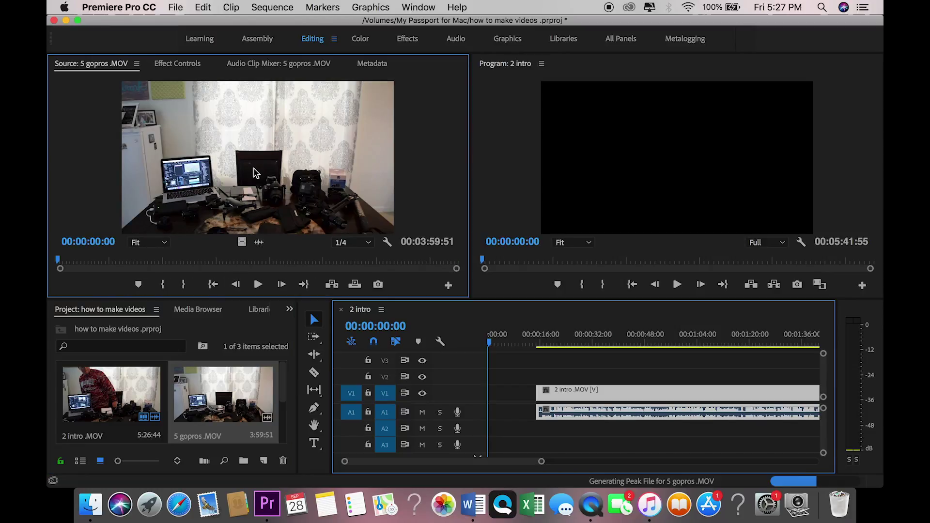
Preview 5 gopros.MOV and mark its In point at 00:00:03:55, before the presenter sits down
{"action": "left_click", "coordinate": [258, 285]}
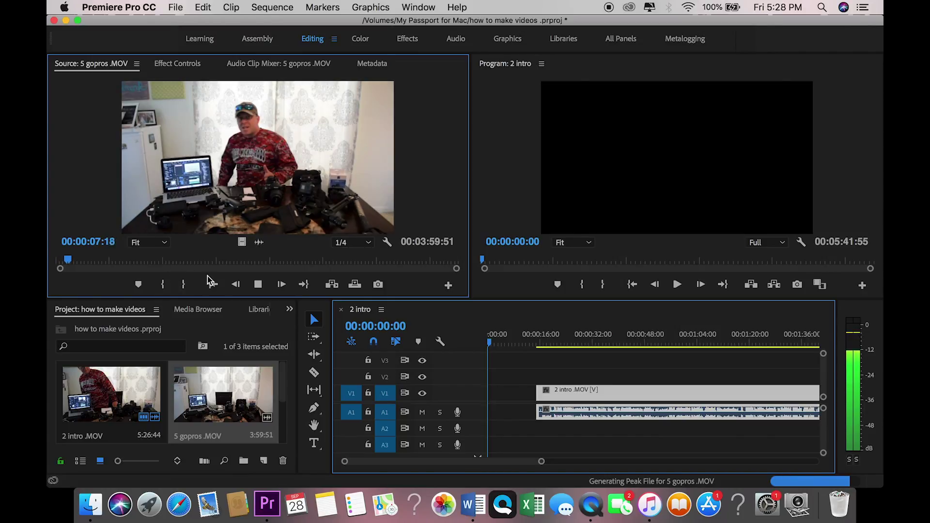
{"action": "left_click", "coordinate": [258, 285]}
{"action": "left_click_drag", "start_coordinate": [71, 261], "coordinate": [63, 262]}
{"action": "left_click", "coordinate": [171, 284]}
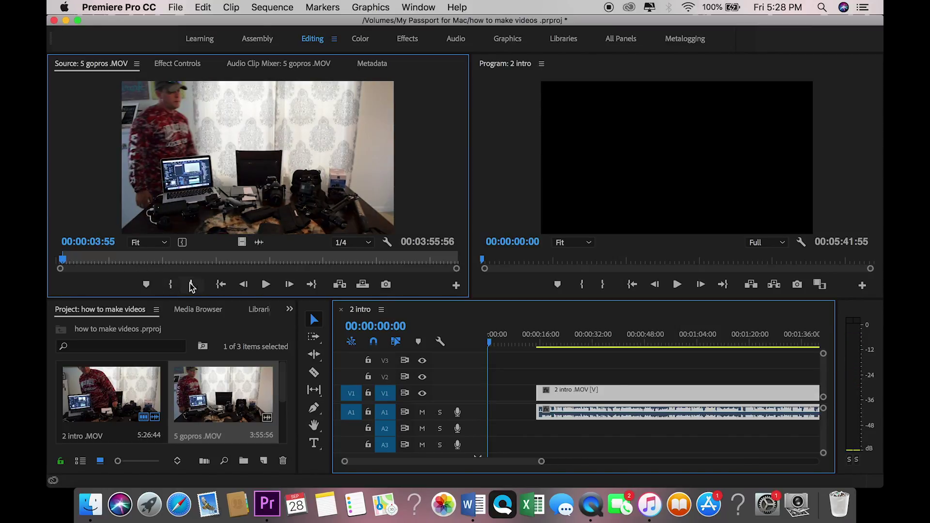
Play 5 gopros.MOV further and re-mark its In point while the presenter is sitting down
{"action": "left_click", "coordinate": [266, 284]}
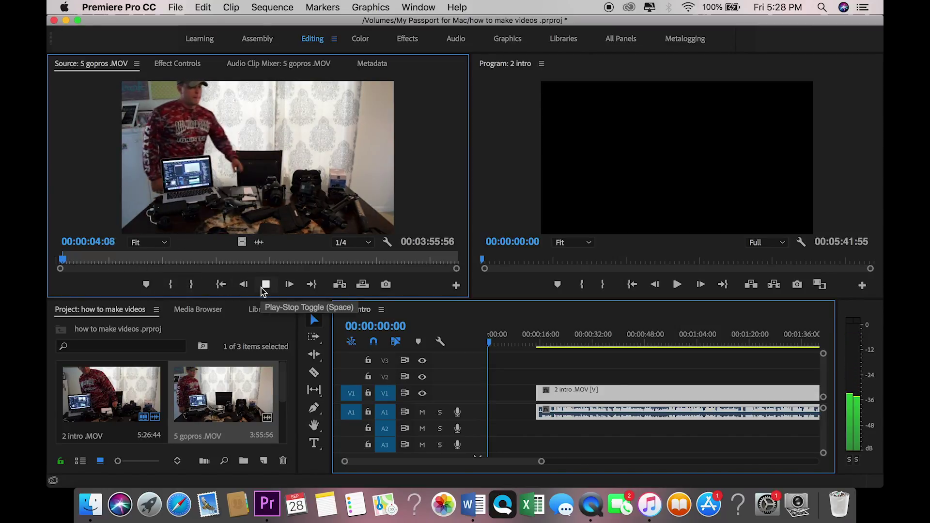
{"action": "left_click", "coordinate": [171, 285]}
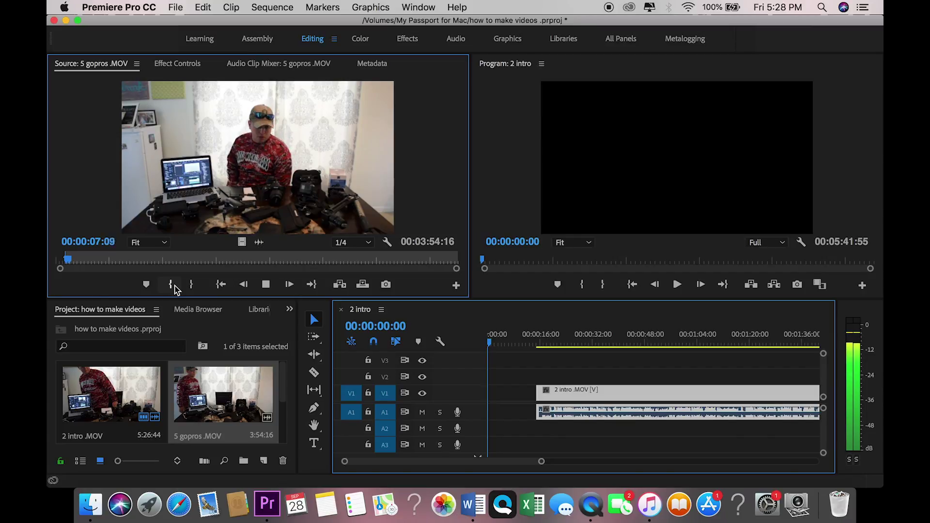
{"action": "left_click", "coordinate": [268, 285]}
Find where the presenter finishes talking in 5 gopros.MOV and mark the Out point at about 3 minutes 53 seconds, before he stands up
{"action": "left_click", "coordinate": [433, 260]}
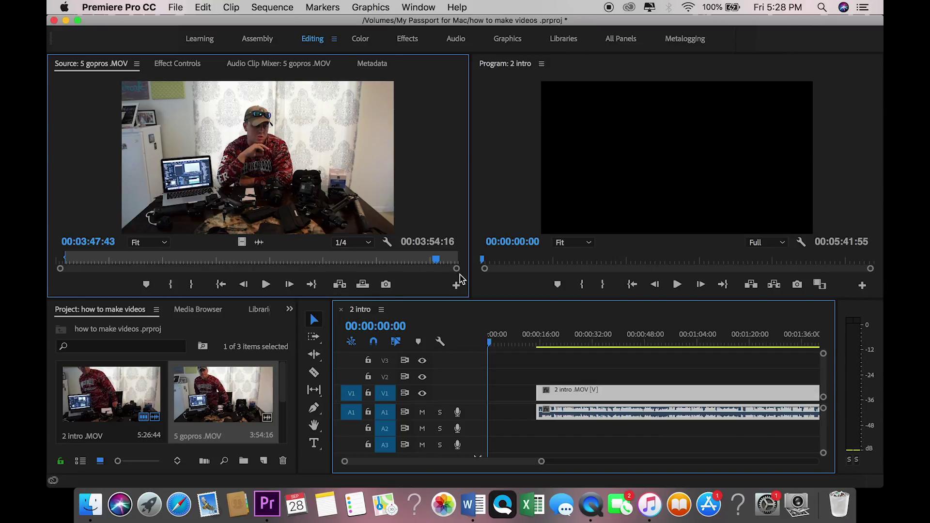
{"action": "left_click", "coordinate": [266, 285]}
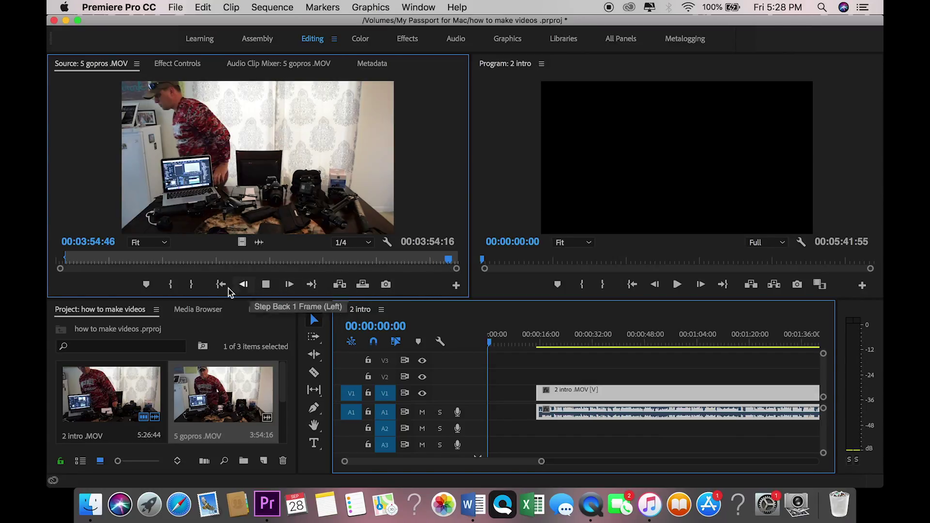
{"action": "left_click", "coordinate": [266, 285]}
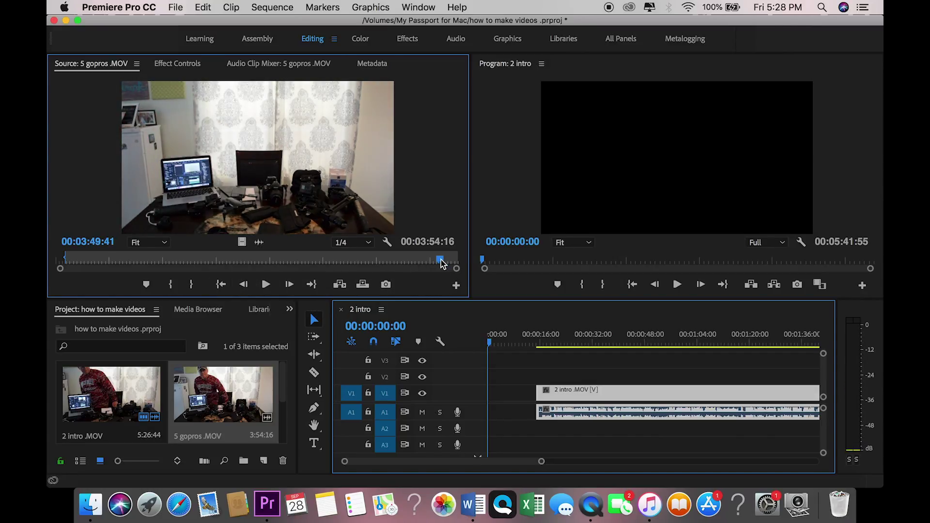
{"action": "left_click", "coordinate": [267, 285]}
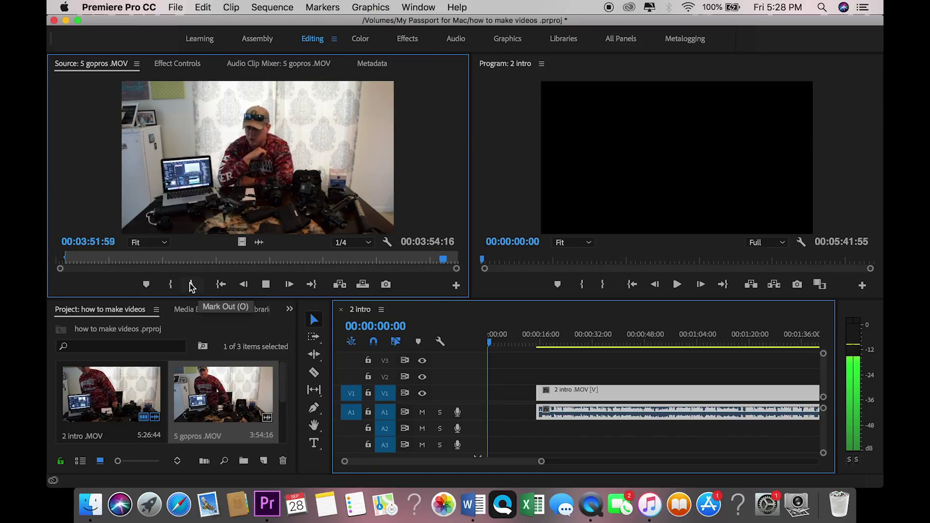
{"action": "left_click", "coordinate": [192, 285]}
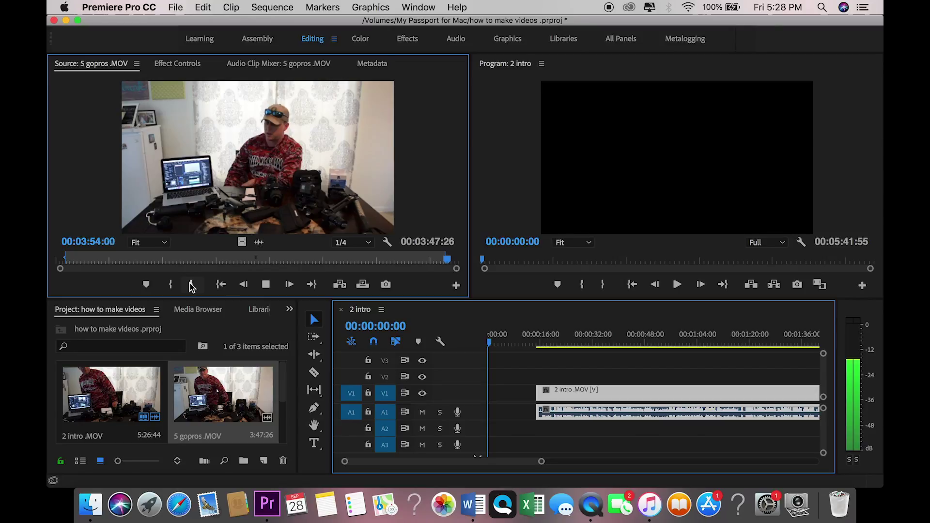
{"action": "left_click", "coordinate": [266, 285]}
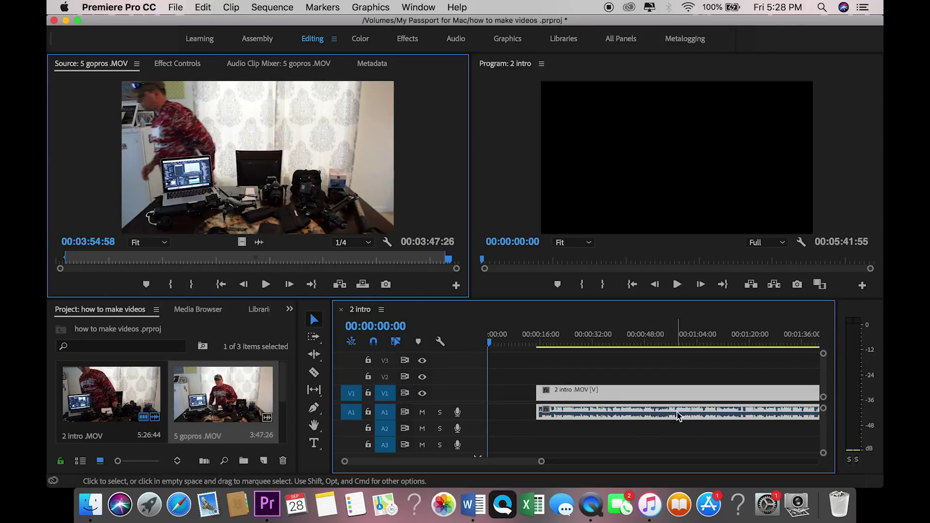
Place the trimmed 5 gopros.MOV in the timeline directly after the end of 2 intro.MOV
{"action": "scroll", "coordinate": [678, 415], "scroll_direction": "down", "scroll_amount": 5}
{"action": "scroll", "coordinate": [678, 415], "scroll_direction": "down", "scroll_amount": 5}
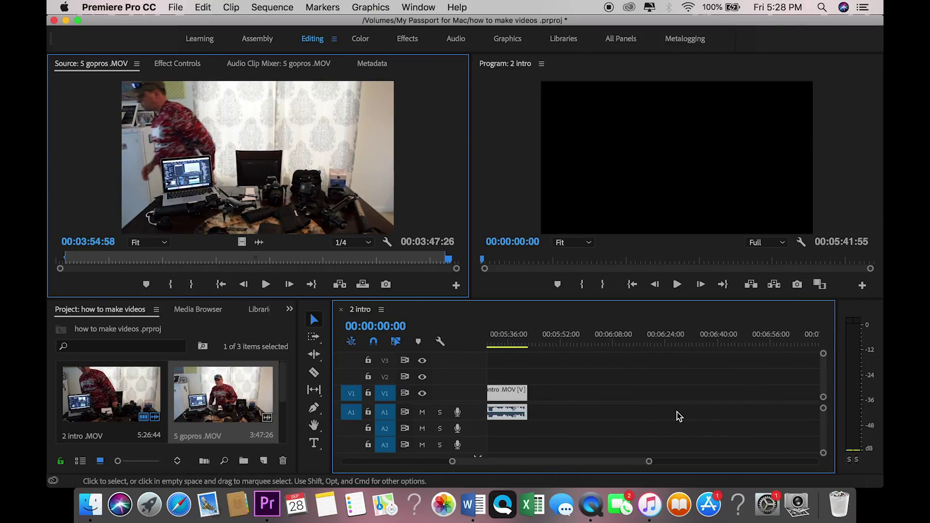
{"action": "left_click_drag", "start_coordinate": [247, 132], "coordinate": [535, 398]}
{"action": "scroll", "coordinate": [590, 404], "scroll_direction": "down", "scroll_amount": 2}
{"action": "scroll", "coordinate": [589, 403], "scroll_direction": "down", "scroll_amount": 5}
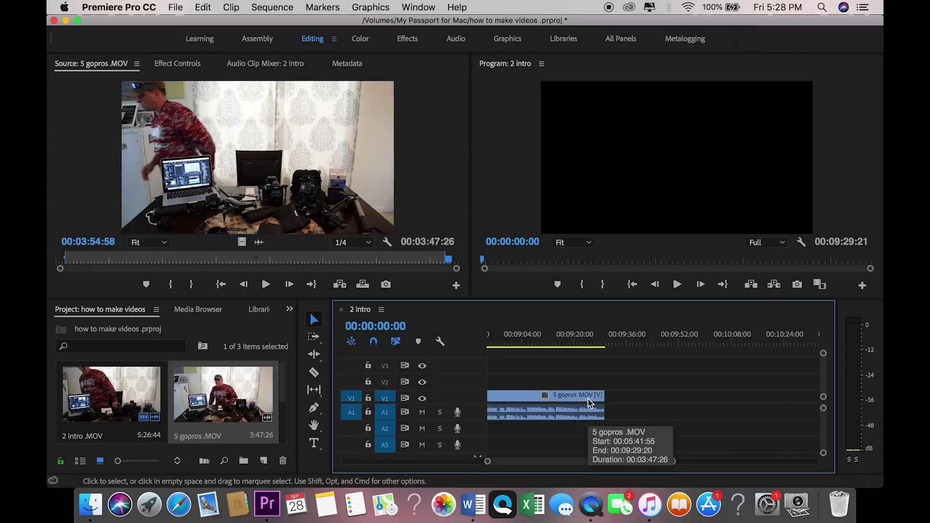
{"action": "scroll", "coordinate": [590, 403], "scroll_direction": "down", "scroll_amount": 2}
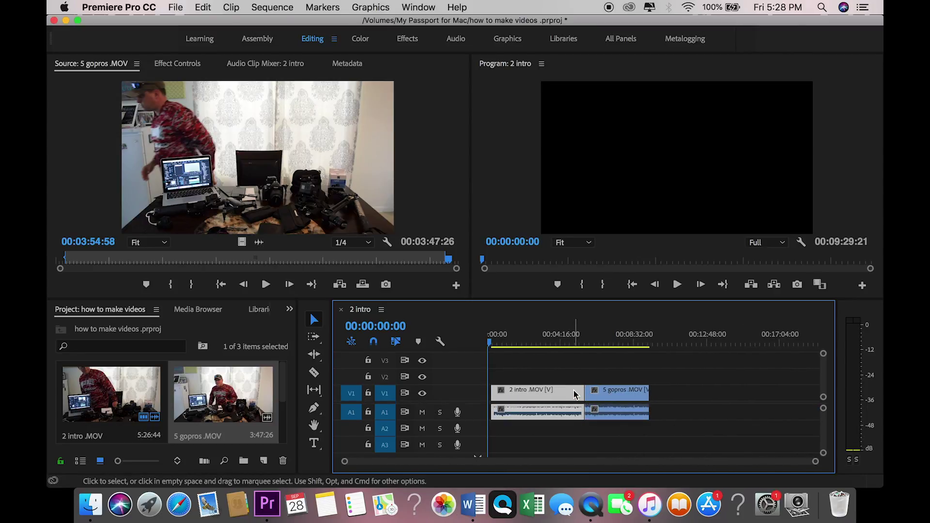
Import the "7 head mount" clip from the Finder folder into the Premiere Pro project and load it in the Source monitor
{"action": "left_click", "coordinate": [99, 509]}
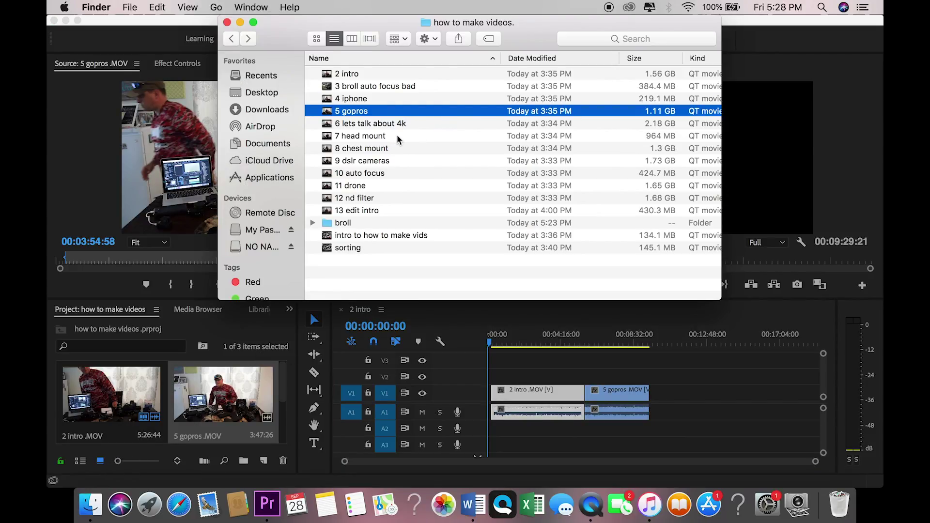
{"action": "left_click_drag", "start_coordinate": [397, 136], "coordinate": [138, 386]}
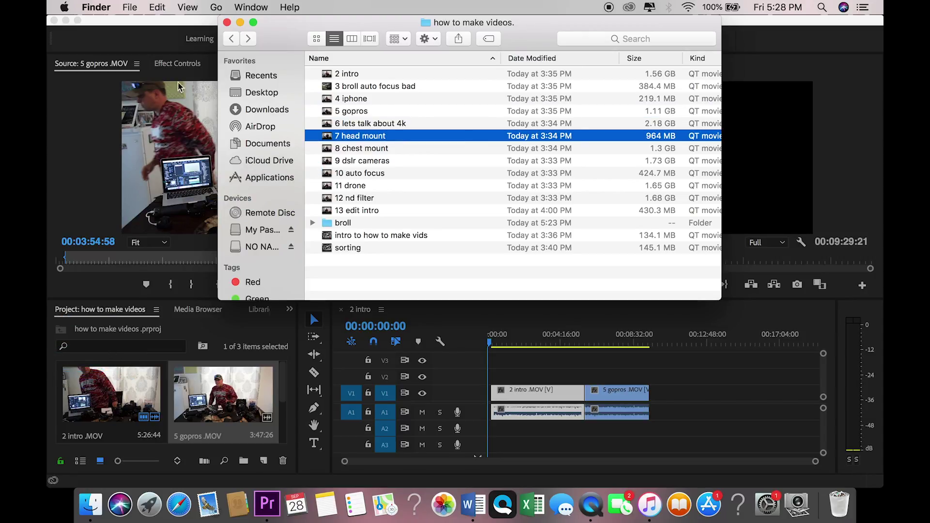
{"action": "left_click", "coordinate": [196, 24]}
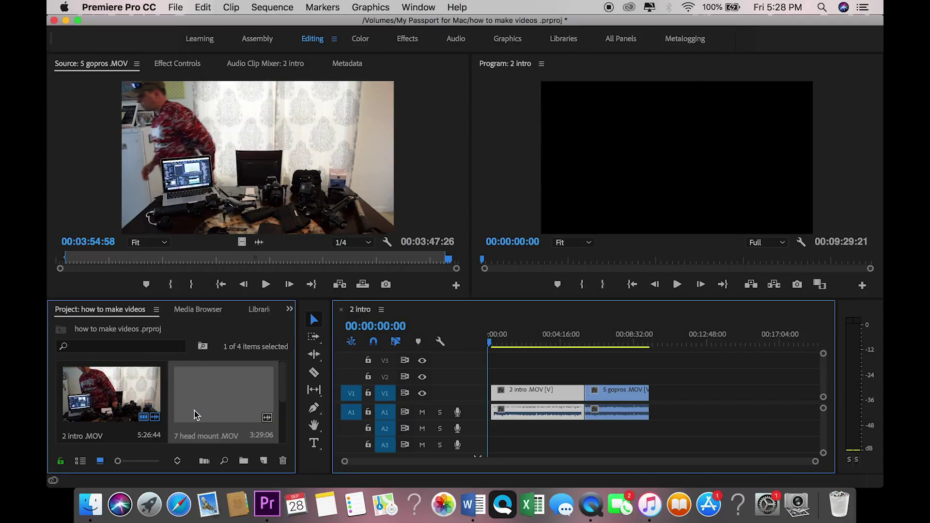
{"action": "left_click_drag", "start_coordinate": [242, 178], "coordinate": [242, 180]}
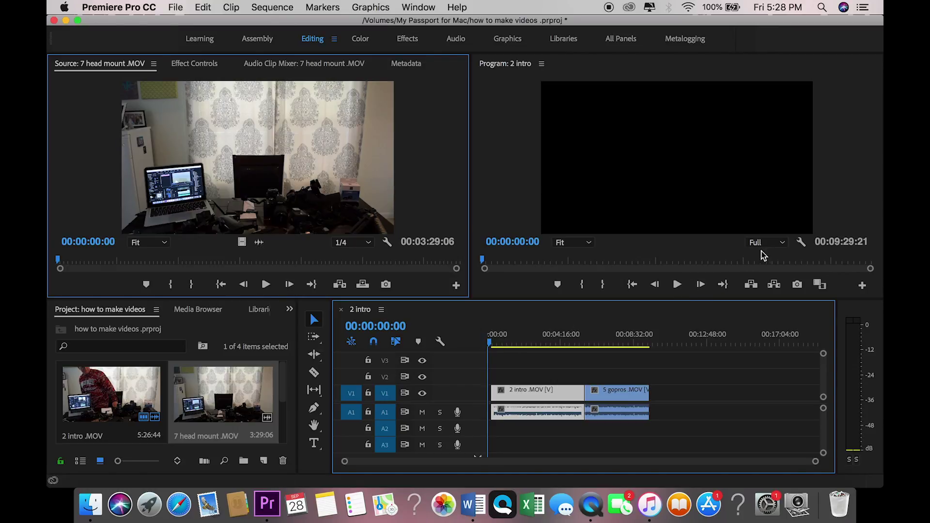
Set the Program monitor's playback resolution to 1/4
{"action": "left_click", "coordinate": [780, 247]}
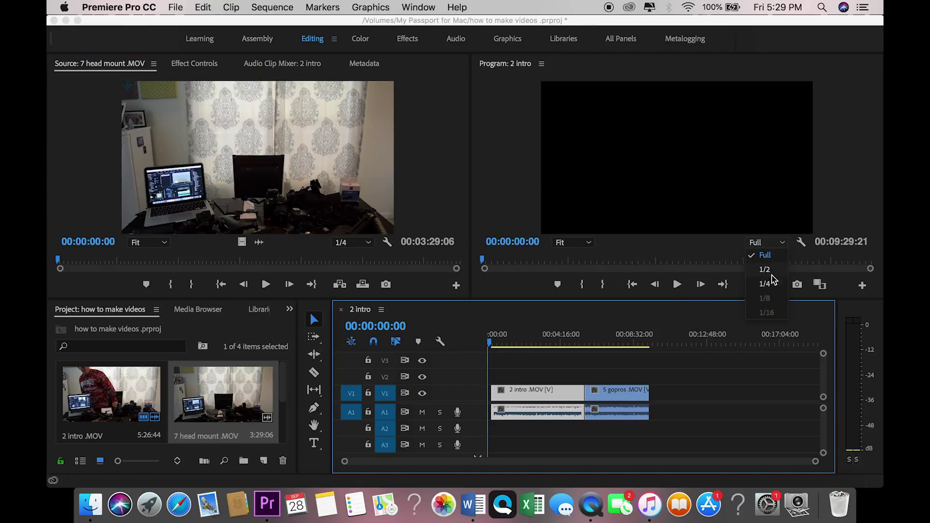
{"action": "left_click", "coordinate": [778, 248]}
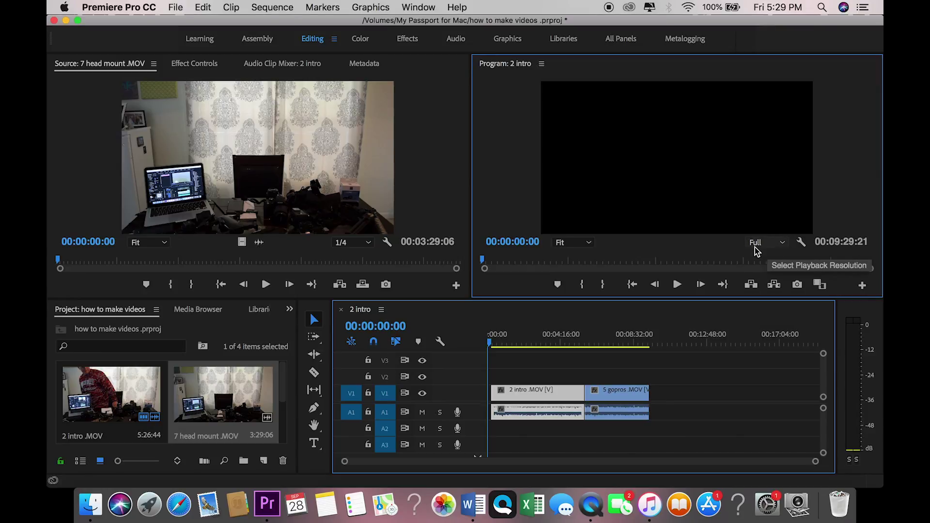
{"action": "left_click", "coordinate": [782, 248]}
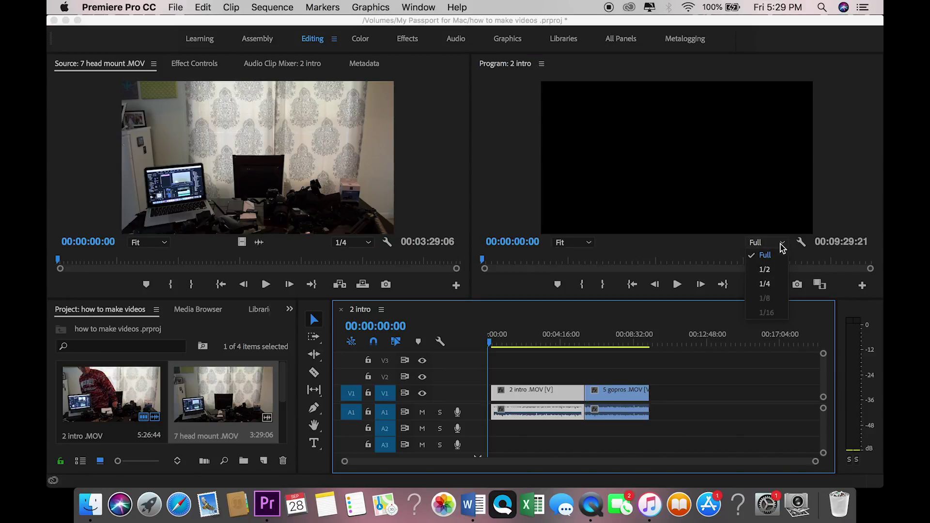
{"action": "left_click", "coordinate": [771, 285]}
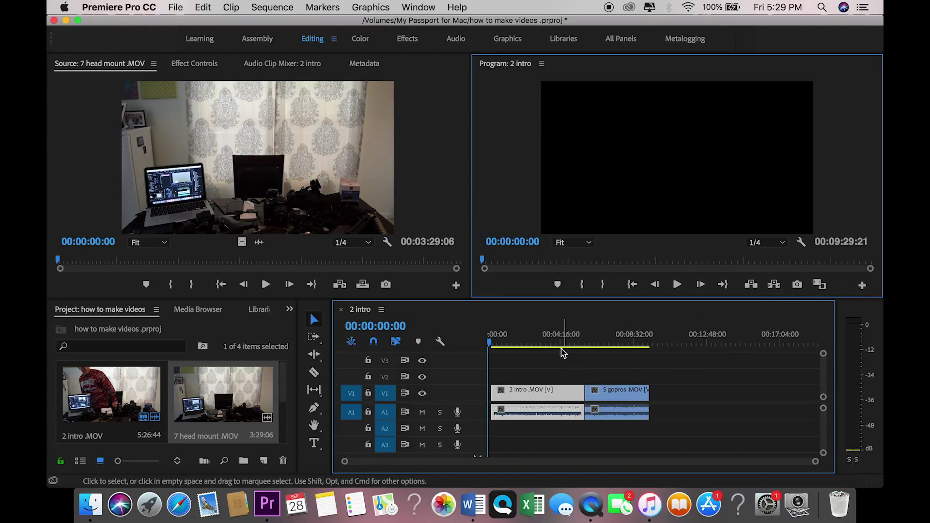
Mark the sequence's In point at 00:00:11:28 and Out point at 00:09:26:03 around both clips, and render that range
{"action": "left_click", "coordinate": [491, 345]}
{"action": "left_click_drag", "start_coordinate": [491, 345], "coordinate": [493, 345]}
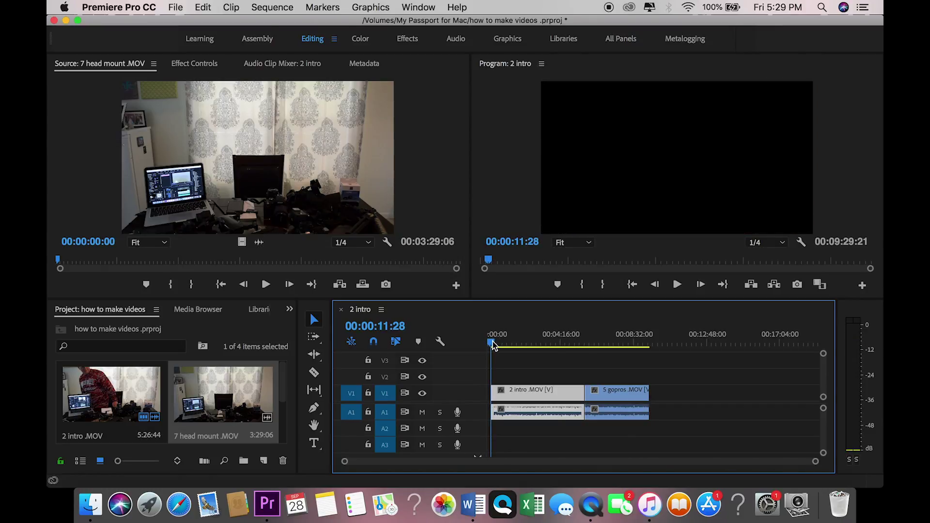
{"action": "left_click", "coordinate": [582, 284]}
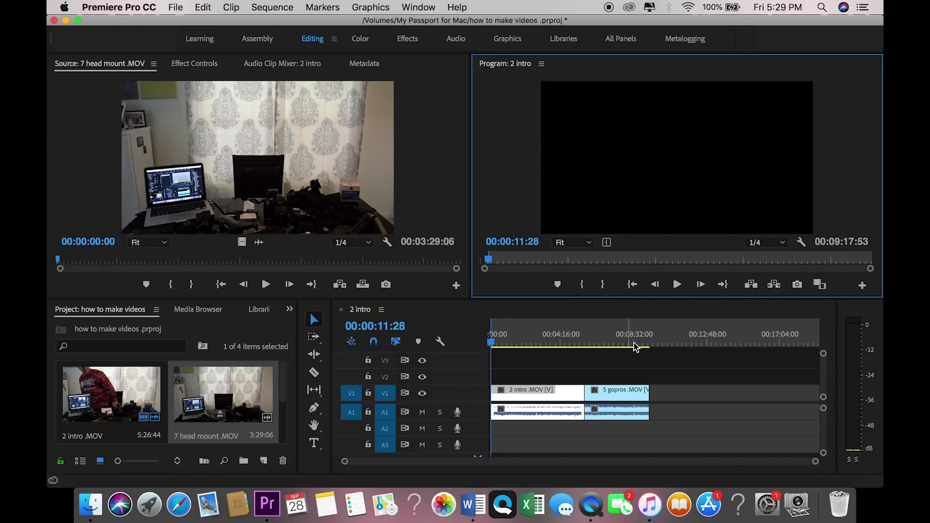
{"action": "left_click", "coordinate": [650, 346]}
{"action": "left_click", "coordinate": [604, 285]}
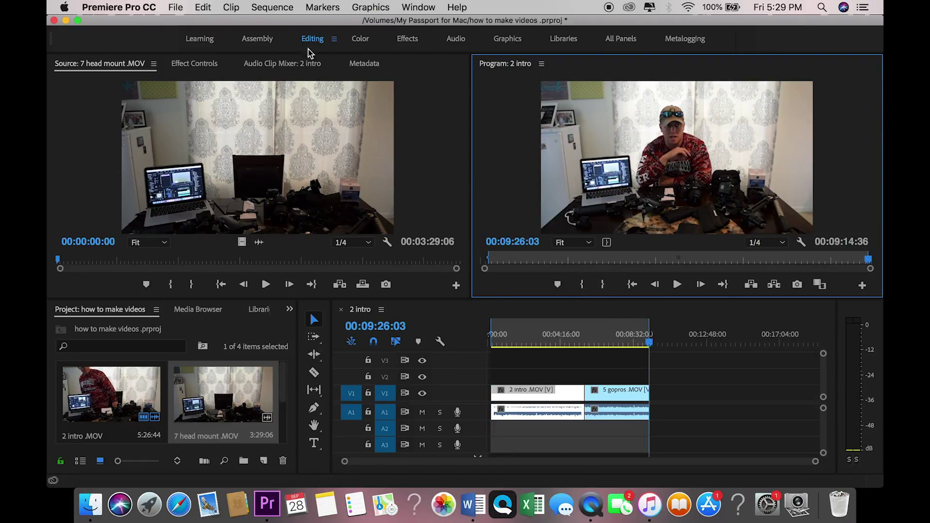
{"action": "left_click", "coordinate": [287, 8]}
{"action": "left_click", "coordinate": [291, 54]}
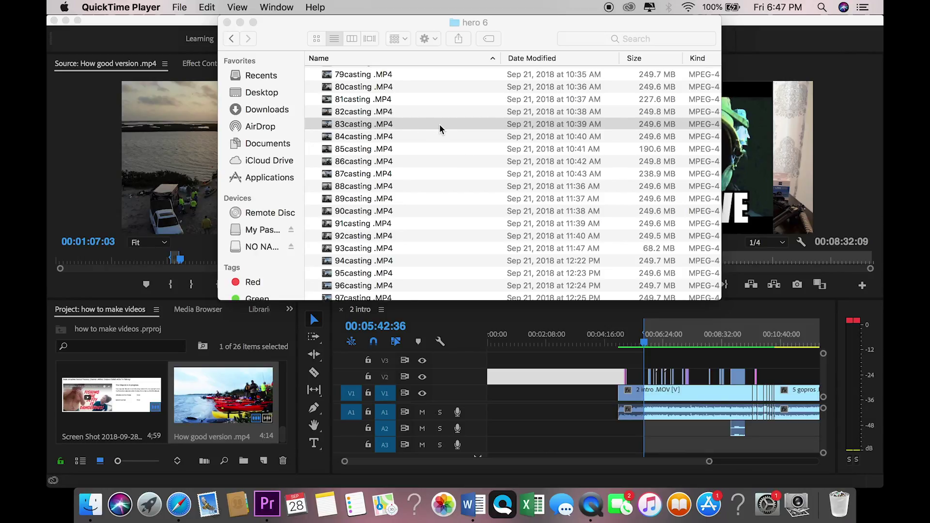
Import 83casting.MP4 from the hero 6 folder and mark In and Out points around roughly its first 6 seconds
{"action": "left_click_drag", "start_coordinate": [440, 124], "coordinate": [164, 397]}
{"action": "left_click", "coordinate": [183, 30]}
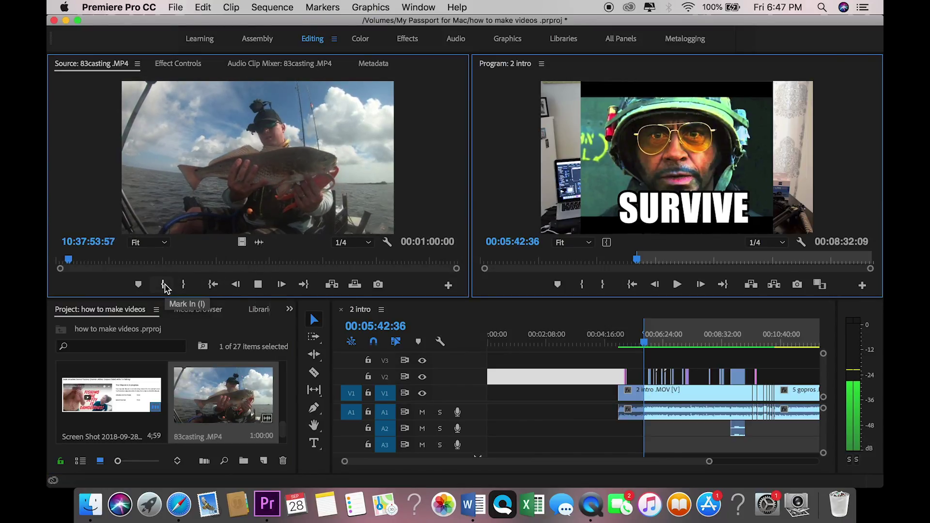
{"action": "left_click", "coordinate": [164, 288]}
{"action": "left_click_drag", "start_coordinate": [84, 261], "coordinate": [54, 259]}
{"action": "left_click", "coordinate": [266, 286]}
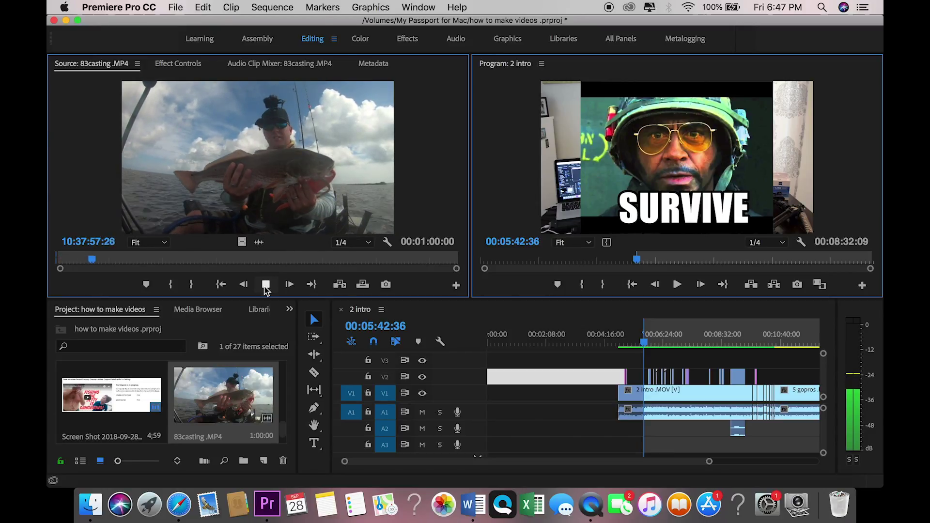
{"action": "left_click", "coordinate": [192, 285]}
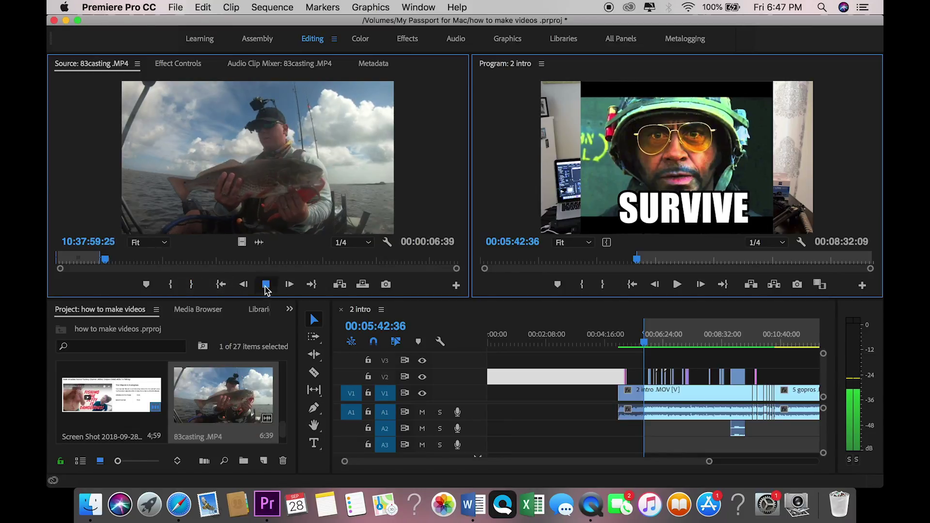
{"action": "left_click", "coordinate": [266, 285]}
Place the trimmed 83casting.MP4 on track V1 at the very start of the 2 intro sequence
{"action": "left_click_drag", "start_coordinate": [410, 202], "coordinate": [515, 400]}
{"action": "scroll", "coordinate": [515, 400], "scroll_direction": "up", "scroll_amount": 5}
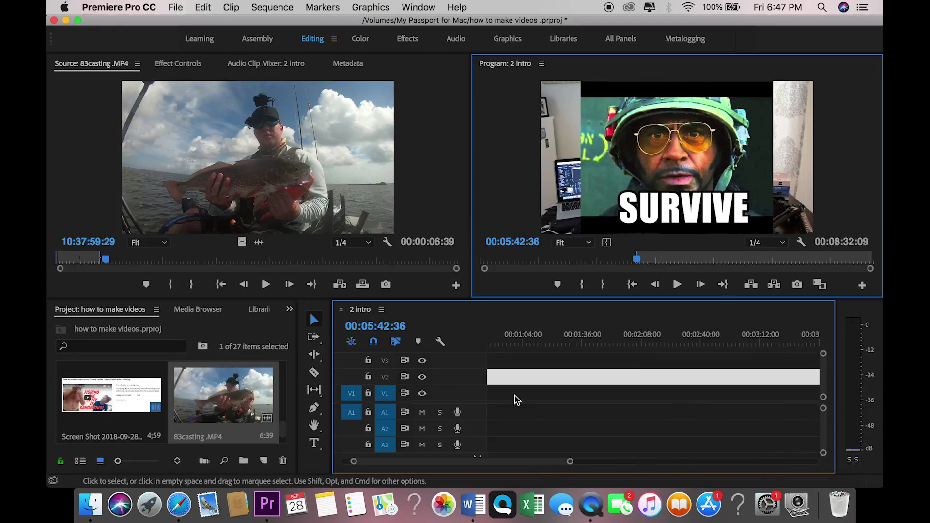
{"action": "scroll", "coordinate": [515, 400], "scroll_direction": "down", "scroll_amount": 5}
{"action": "scroll", "coordinate": [515, 400], "scroll_direction": "up", "scroll_amount": 2}
{"action": "scroll", "coordinate": [515, 399], "scroll_direction": "up", "scroll_amount": 5}
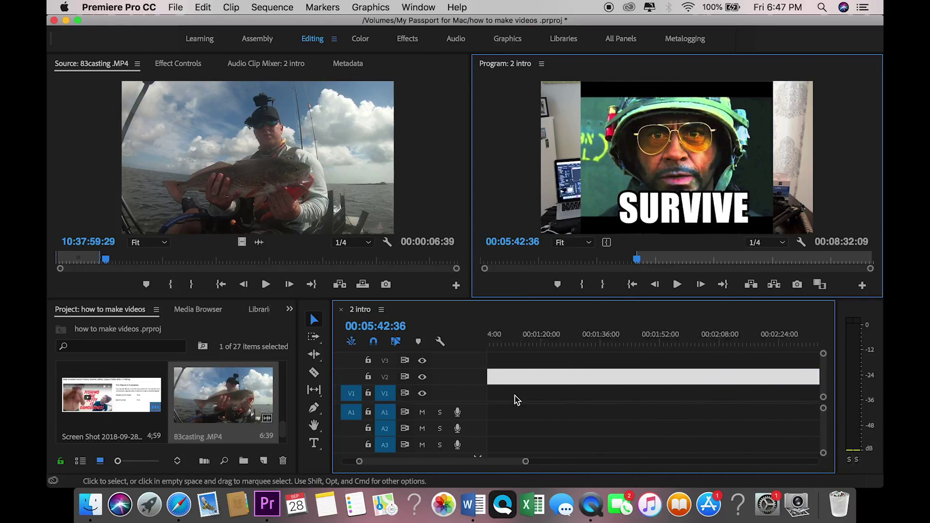
Slow the 83casting.MP4 clip in the timeline to a speed of 50%
{"action": "left_click", "coordinate": [503, 401]}
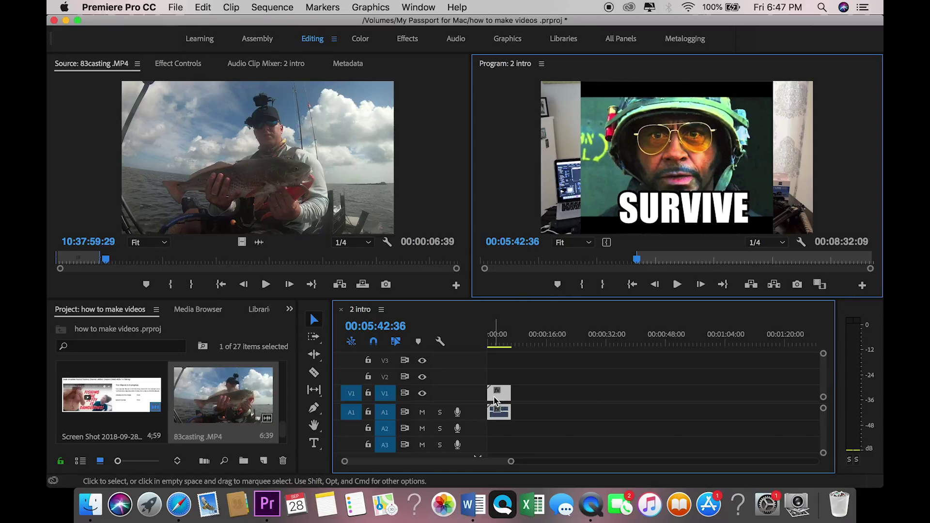
{"action": "right_click", "coordinate": [499, 401]}
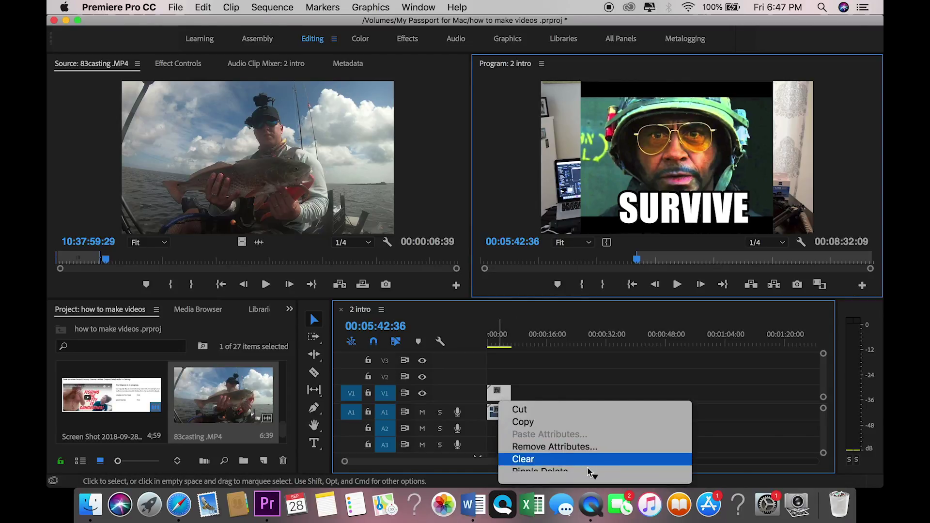
{"action": "mouse_move", "coordinate": [592, 487]}
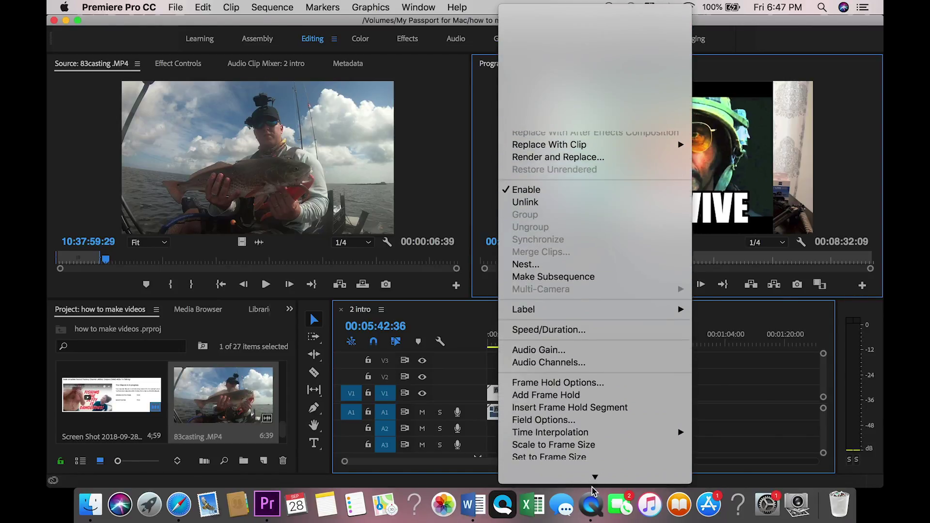
{"action": "left_click", "coordinate": [588, 305]}
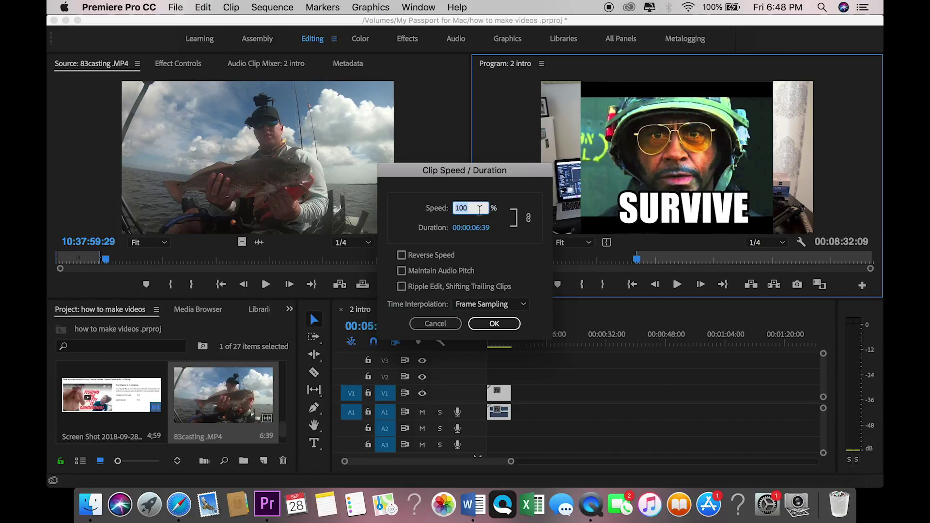
{"action": "type", "text": "50"}
{"action": "left_click", "coordinate": [496, 323]}
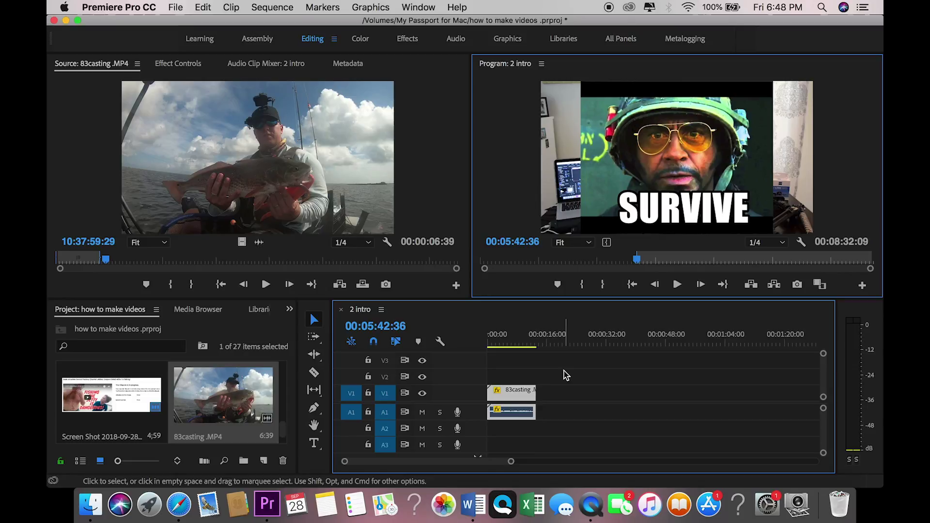
Play the slowed 83casting.MP4 clip from the start of the sequence to check the slow motion
{"action": "left_click", "coordinate": [508, 343]}
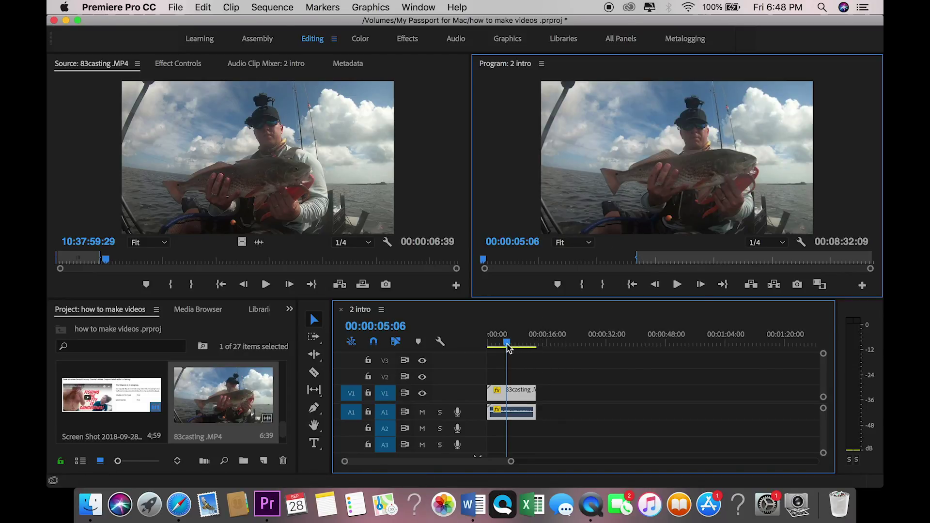
{"action": "left_click_drag", "start_coordinate": [508, 345], "coordinate": [488, 345]}
{"action": "left_click", "coordinate": [677, 284]}
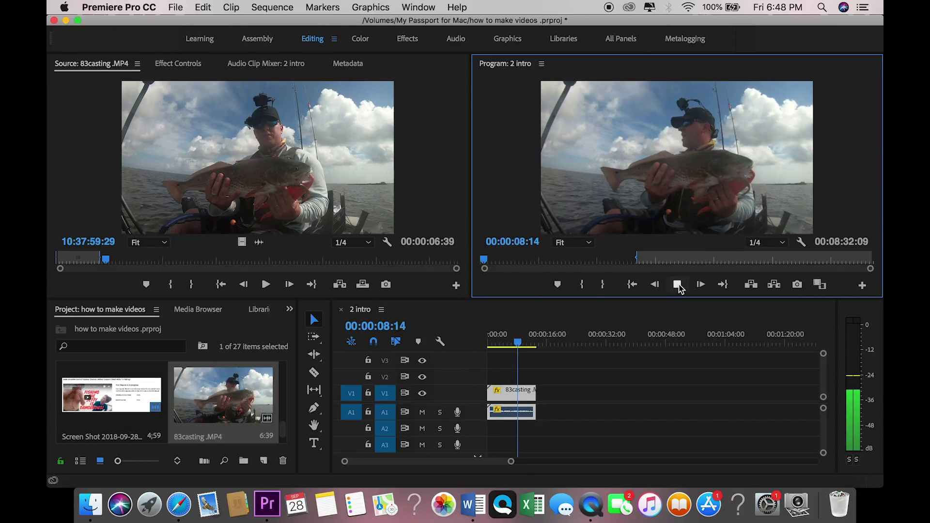
Unlink the audio of the slowed 83casting.MP4 clip from its video and delete the audio from track A1
{"action": "left_click", "coordinate": [677, 285]}
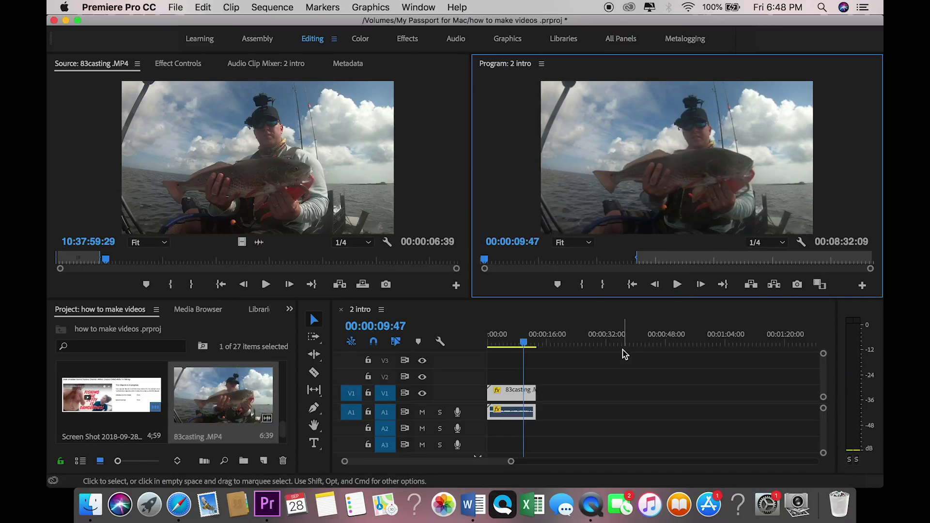
{"action": "left_click", "coordinate": [515, 414]}
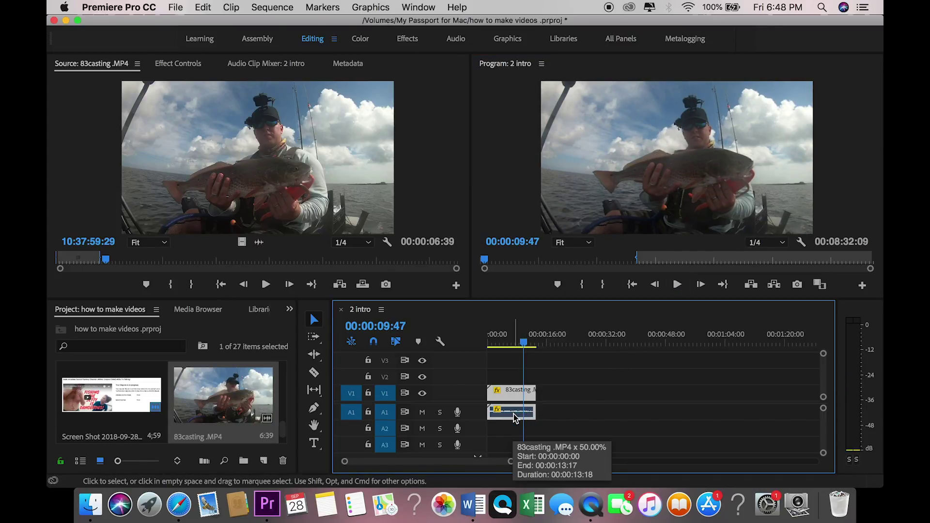
{"action": "right_click", "coordinate": [514, 417]}
{"action": "mouse_move", "coordinate": [551, 475]}
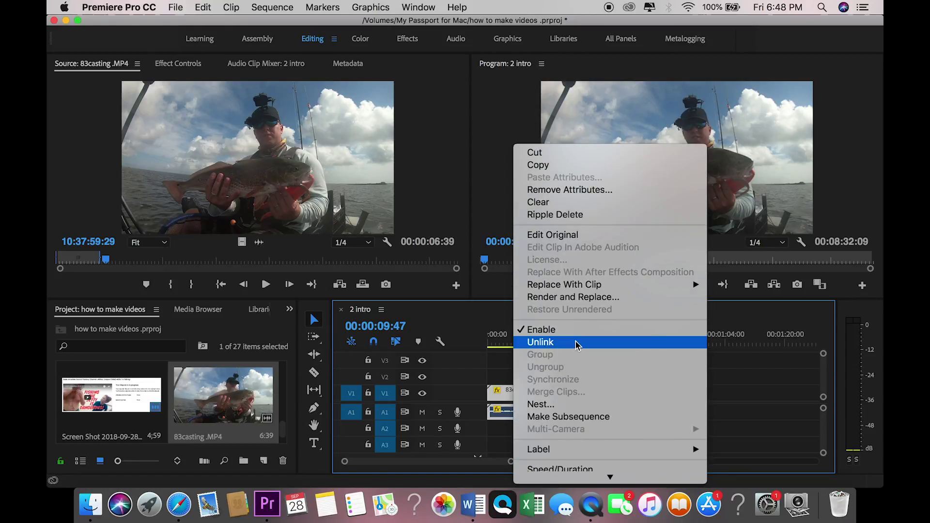
{"action": "left_click", "coordinate": [577, 342]}
{"action": "left_click", "coordinate": [509, 417]}
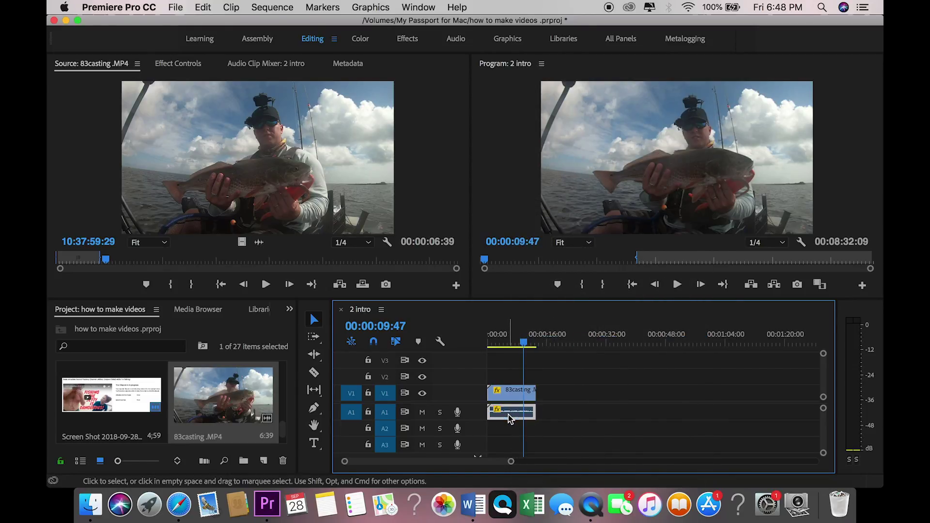
{"action": "key", "text": "Delete"}
{"action": "key", "text": "minus"}
{"action": "key", "text": "minus"}
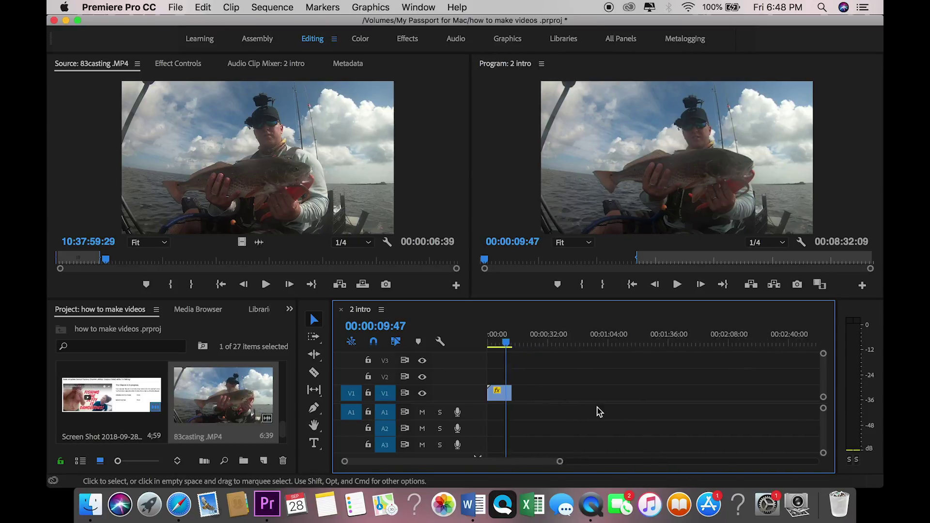
Park the playhead at 00:00:05:46, select the 83casting.MP4 clip and open its Creative settings in Lumetri Color
{"action": "scroll", "coordinate": [598, 409], "scroll_direction": "down", "scroll_amount": 1}
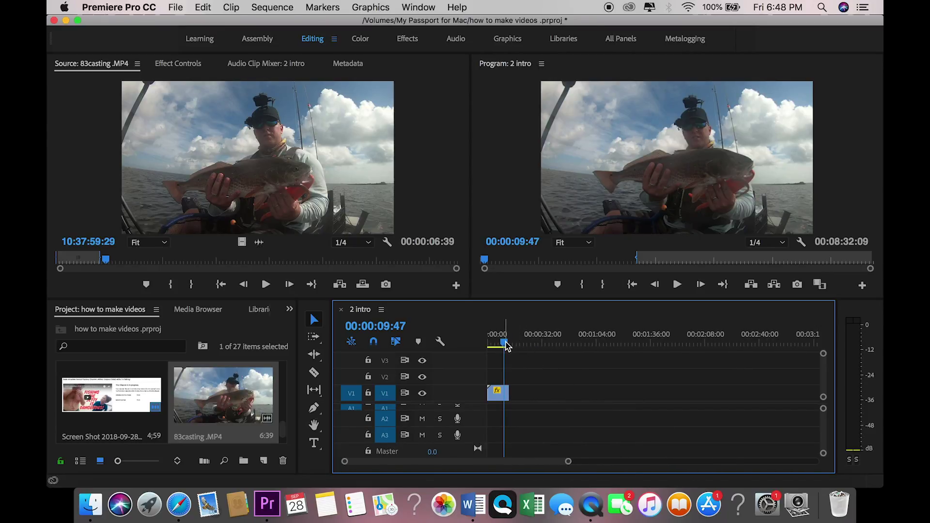
{"action": "left_click_drag", "start_coordinate": [505, 346], "coordinate": [500, 346]}
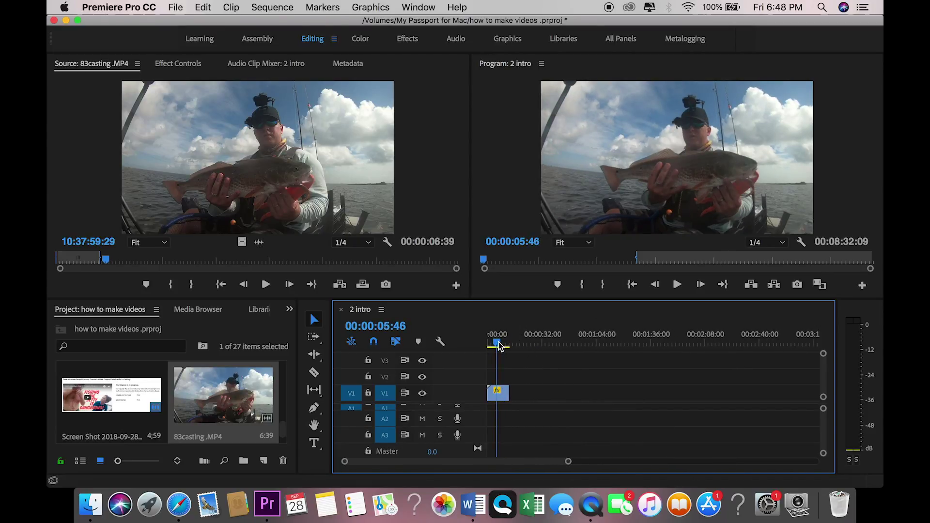
{"action": "left_click", "coordinate": [504, 400]}
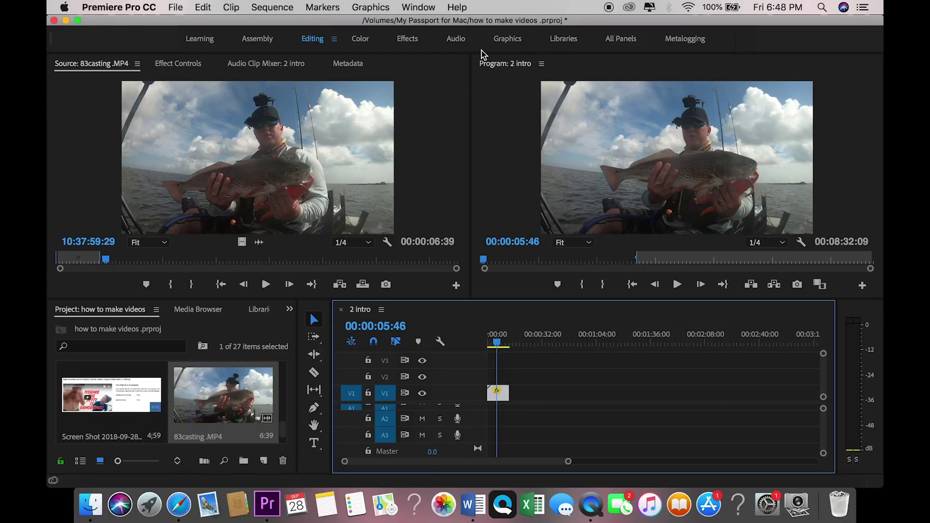
{"action": "left_click", "coordinate": [367, 41]}
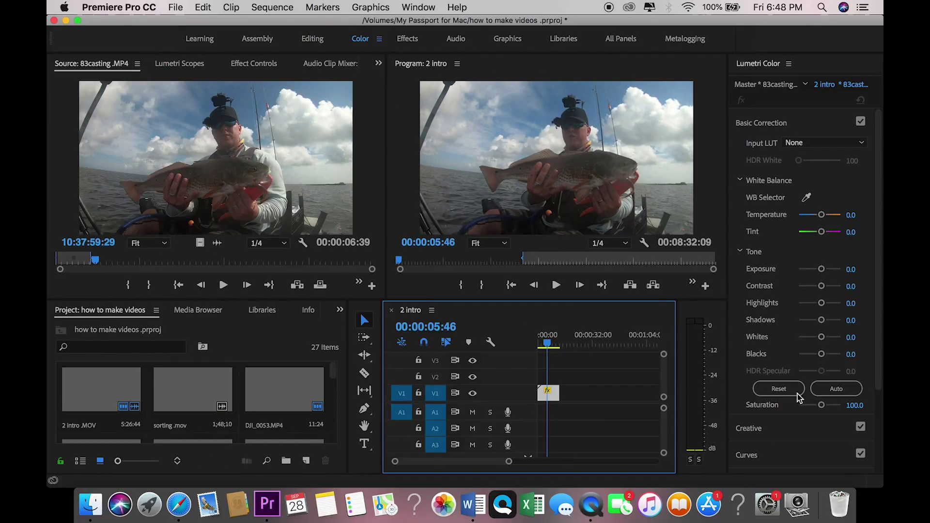
{"action": "left_click", "coordinate": [754, 438]}
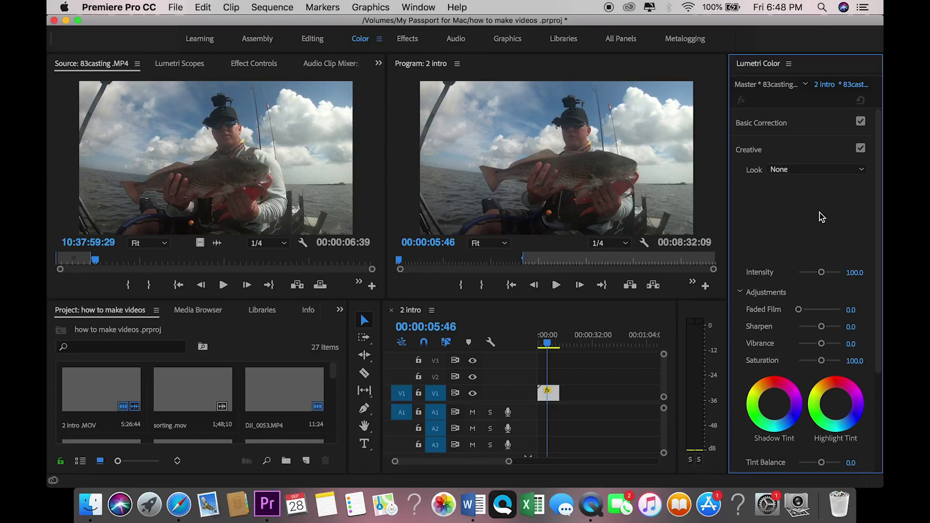
Try the Kodak 5218 Kodak 2383 and SL BLEACH NDR looks on the clip and settle on SL CLEAN KODAK B
{"action": "left_click", "coordinate": [859, 144]}
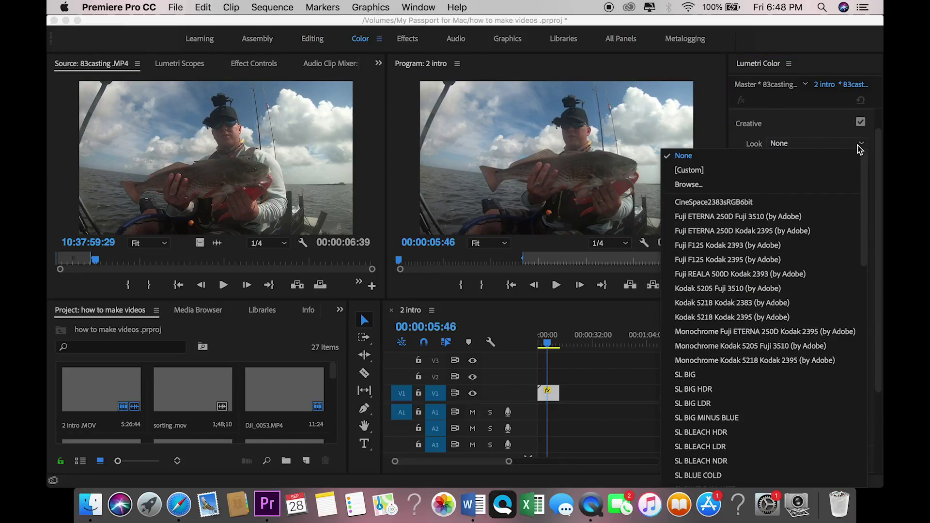
{"action": "left_click", "coordinate": [737, 304]}
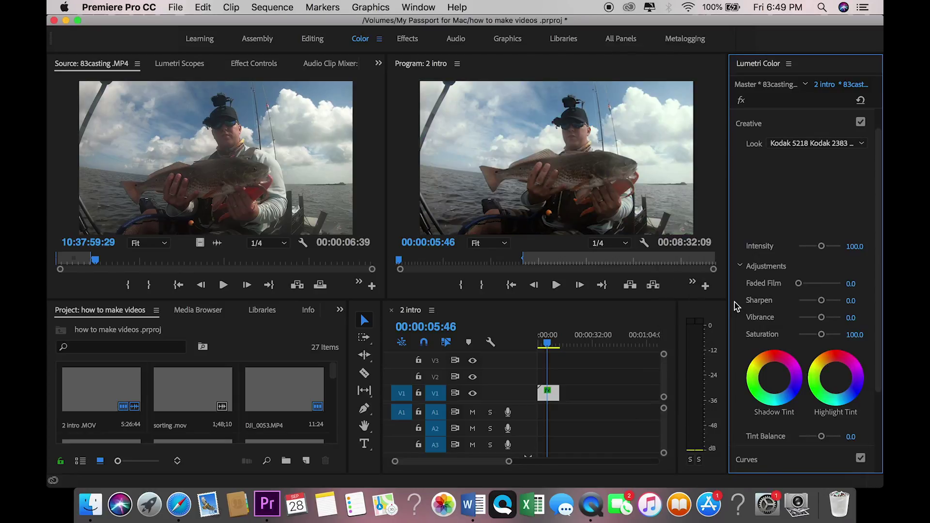
{"action": "left_click", "coordinate": [860, 145]}
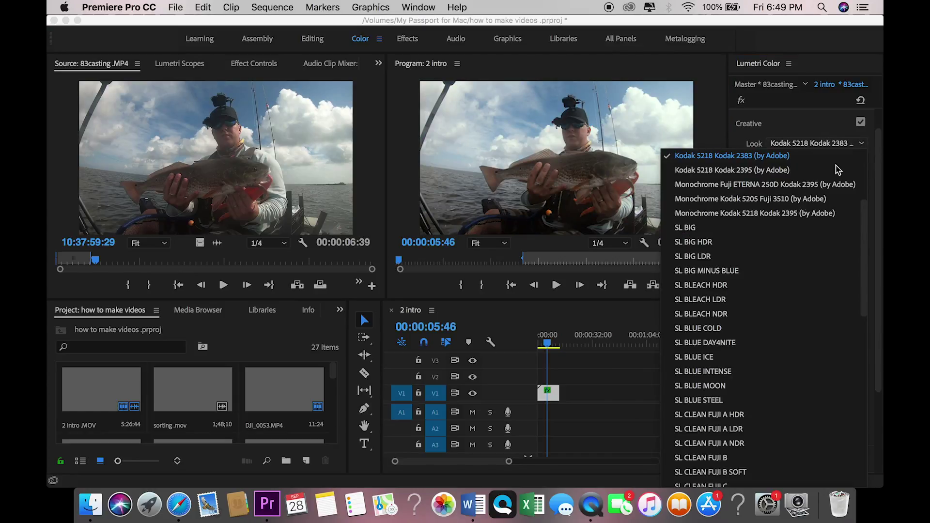
{"action": "left_click", "coordinate": [731, 314]}
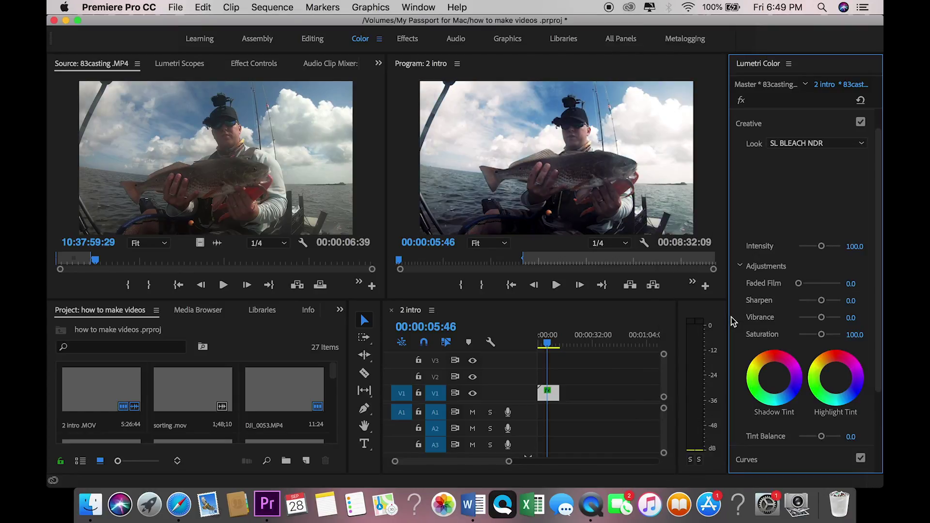
{"action": "left_click", "coordinate": [832, 144]}
{"action": "left_click", "coordinate": [726, 386]}
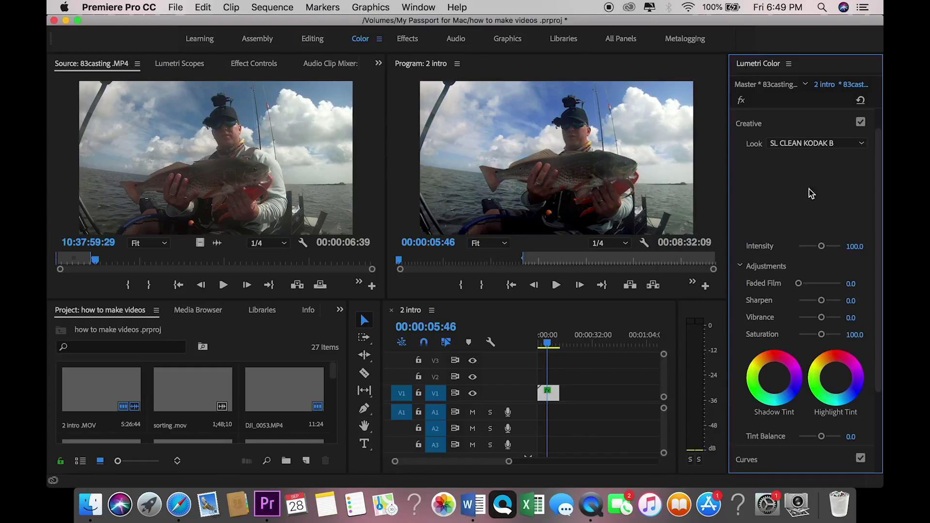
Set the clip's look Intensity to about 172.3, Sharpen to 16.9, Vibrance to 69.2 and Saturation to 166.2
{"action": "left_click_drag", "start_coordinate": [822, 247], "coordinate": [837, 248]}
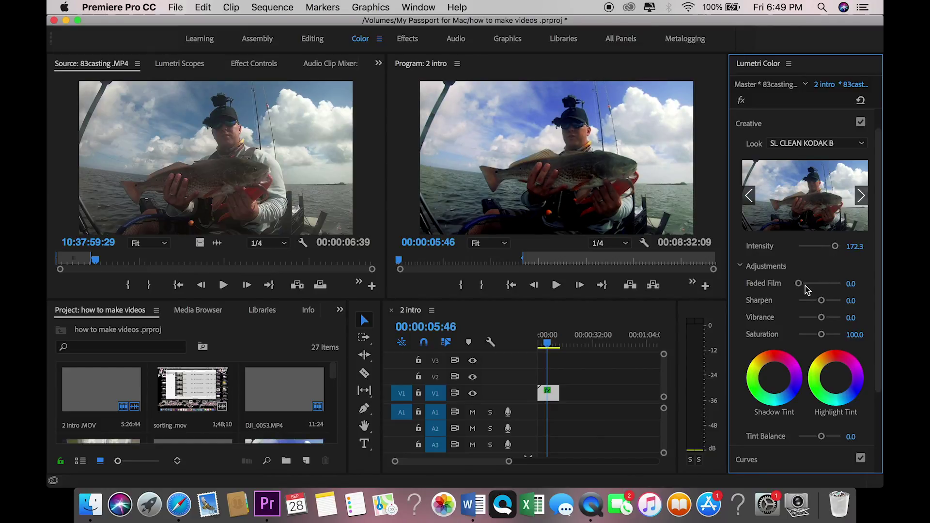
{"action": "left_click_drag", "start_coordinate": [799, 284], "coordinate": [822, 303]}
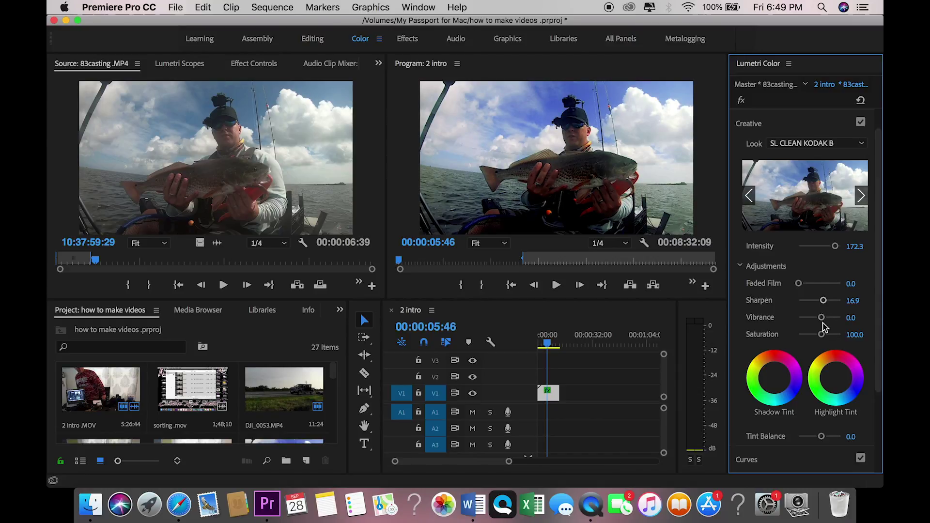
{"action": "left_click_drag", "start_coordinate": [821, 317], "coordinate": [834, 339]}
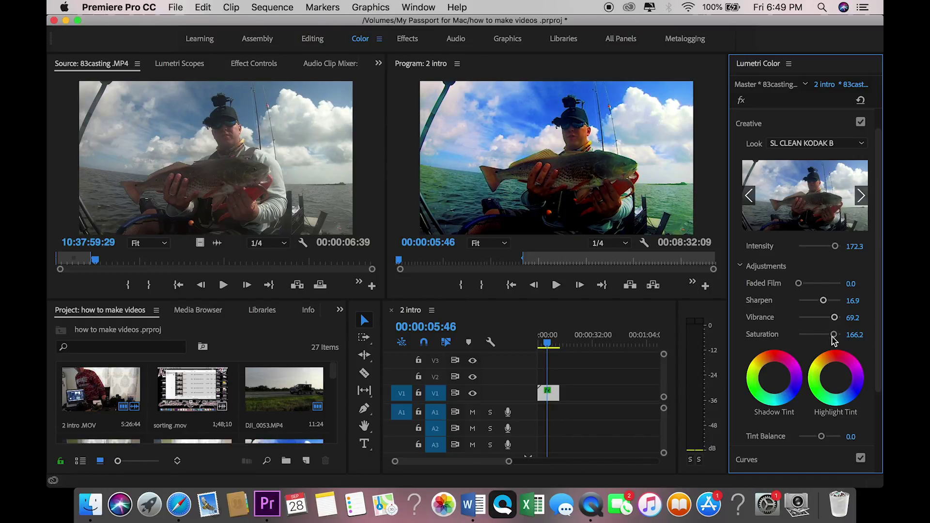
Keep the shadow tint near neutral, shift the highlight tint strongly toward red and set Tint Balance to about 50.8
{"action": "left_click", "coordinate": [789, 373]}
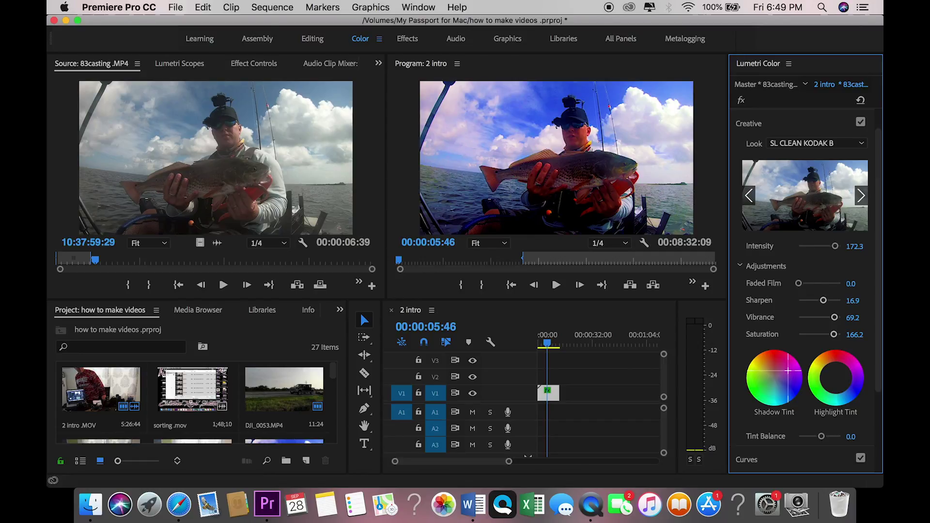
{"action": "left_click_drag", "start_coordinate": [790, 373], "coordinate": [773, 380]}
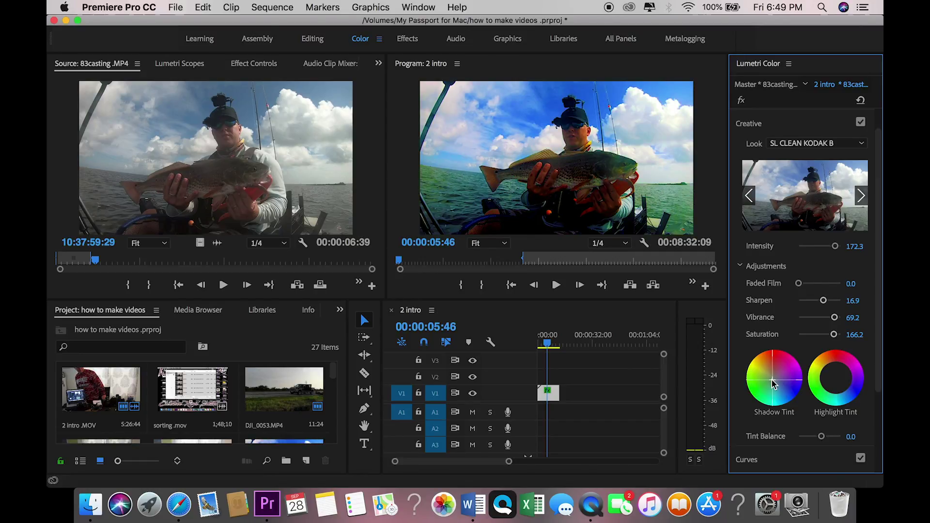
{"action": "left_click_drag", "start_coordinate": [833, 364], "coordinate": [835, 363]}
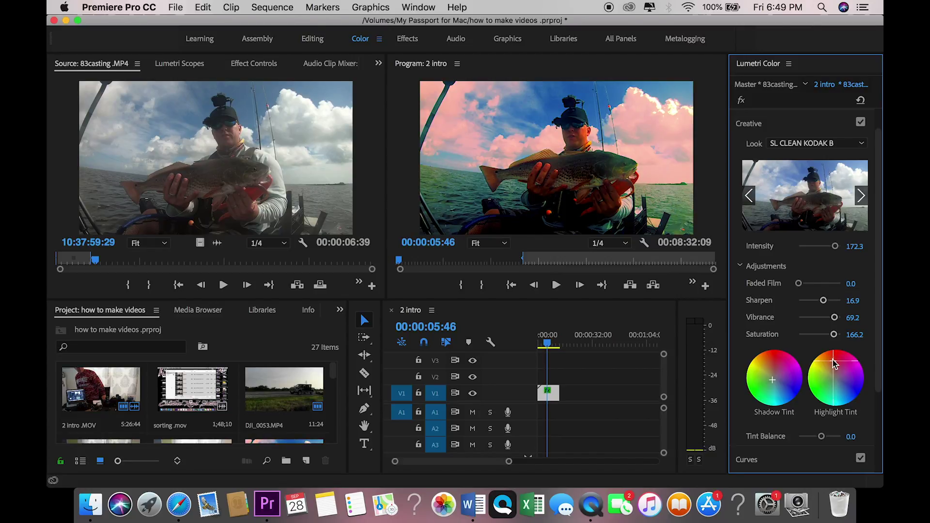
{"action": "left_click_drag", "start_coordinate": [836, 356], "coordinate": [837, 353]}
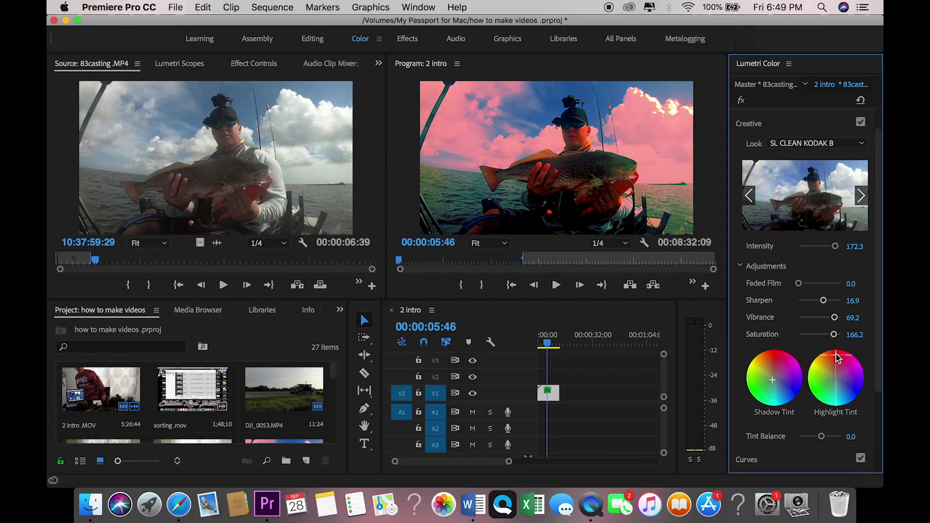
{"action": "left_click", "coordinate": [832, 355]}
{"action": "left_click_drag", "start_coordinate": [821, 436], "coordinate": [829, 438]}
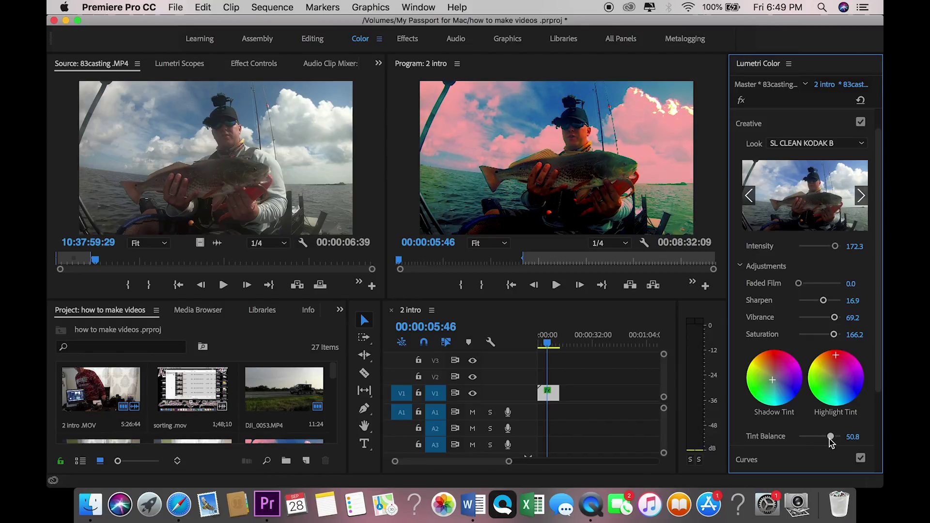
Create a new legacy title for the sequence with the default title settings
{"action": "left_click", "coordinate": [640, 320]}
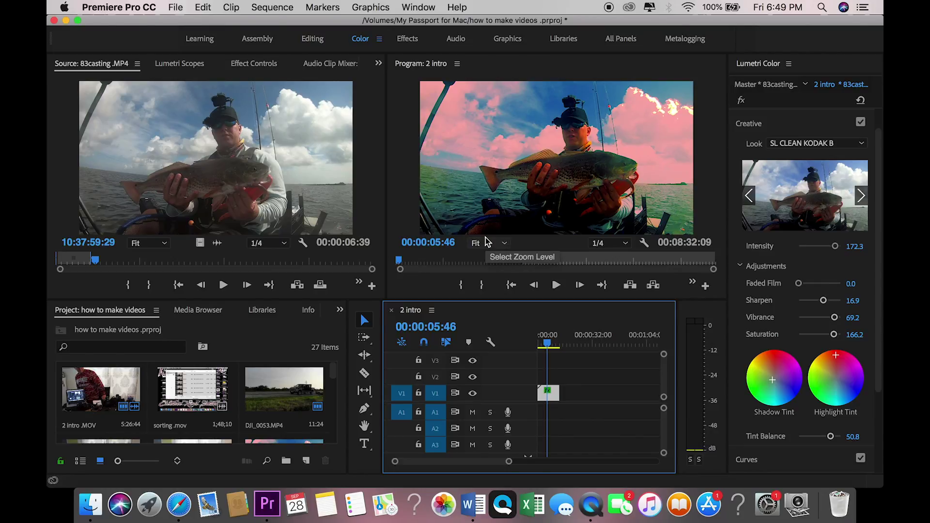
{"action": "left_click", "coordinate": [175, 8]}
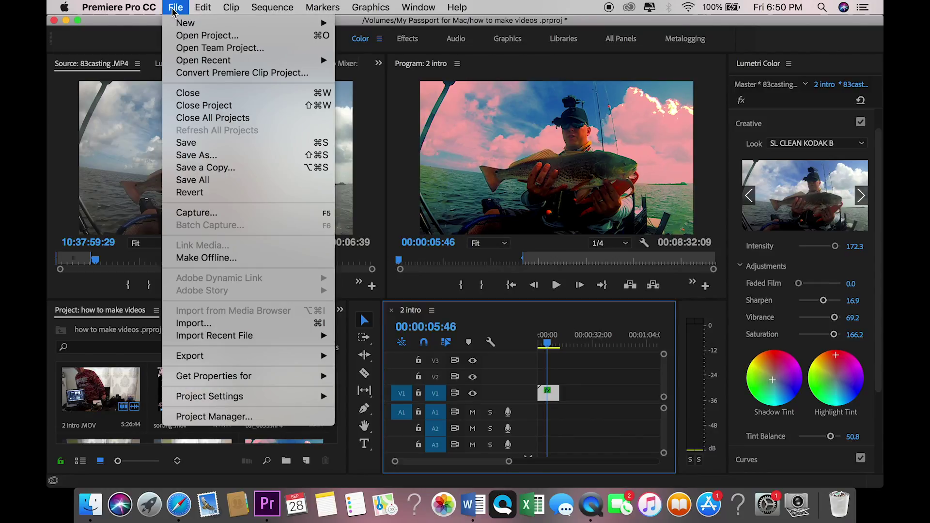
{"action": "mouse_move", "coordinate": [193, 24]}
{"action": "left_click", "coordinate": [403, 151]}
{"action": "left_click", "coordinate": [537, 320]}
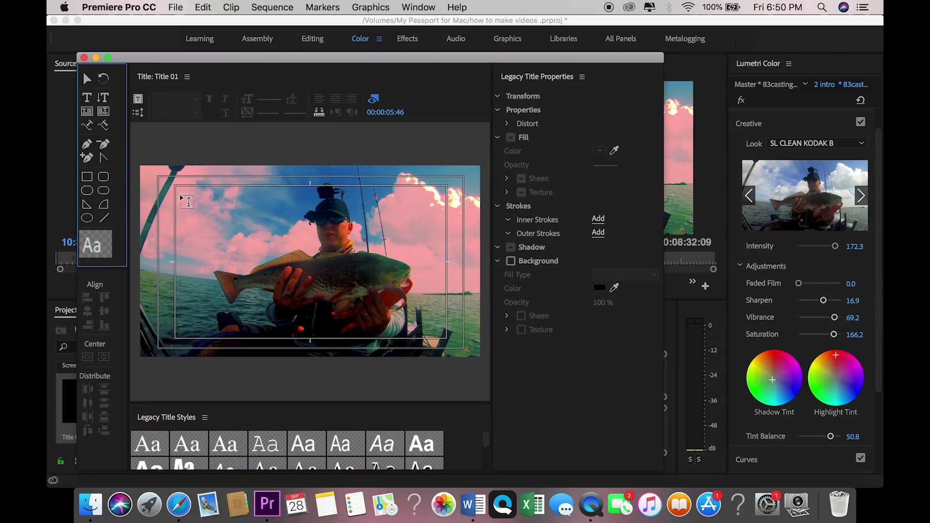
Draw a text box about 1534 by 883 over the title frame and apply the bold white Impact title style
{"action": "left_click_drag", "start_coordinate": [159, 177], "coordinate": [430, 334]}
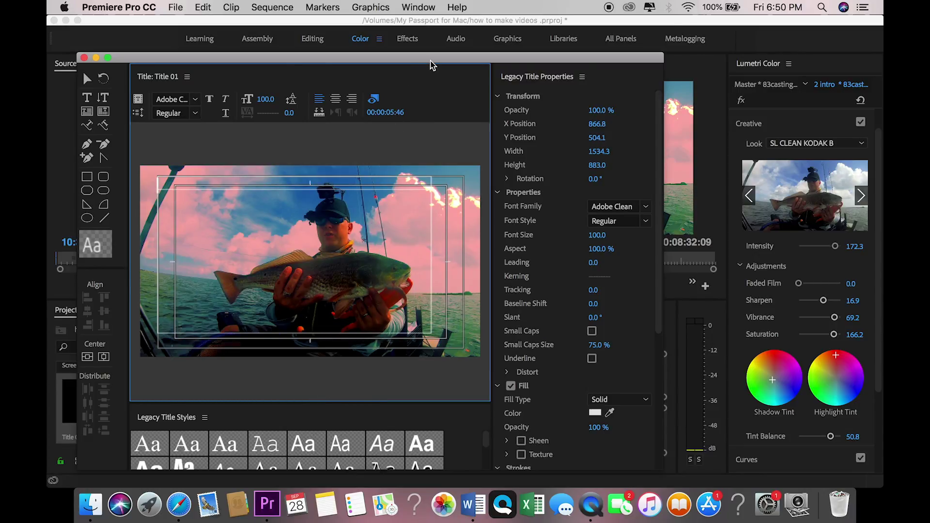
{"action": "left_click_drag", "start_coordinate": [430, 61], "coordinate": [458, 23]}
{"action": "scroll", "coordinate": [329, 422], "scroll_direction": "down", "scroll_amount": 2}
{"action": "scroll", "coordinate": [328, 422], "scroll_direction": "down", "scroll_amount": 3}
{"action": "scroll", "coordinate": [328, 423], "scroll_direction": "up", "scroll_amount": 1}
{"action": "left_click", "coordinate": [213, 413]}
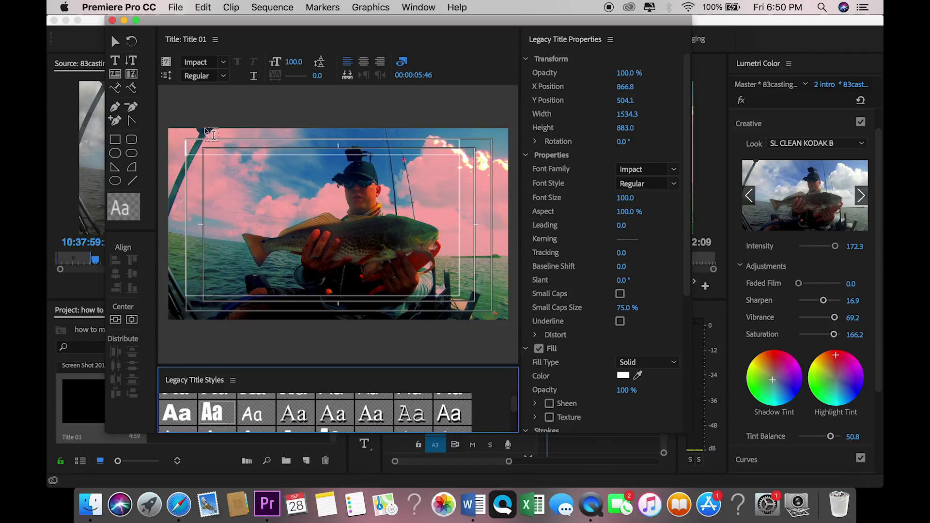
Enter the title text "I WISH I HAD FOUND THIS VID WHEN I FIRST STARTED YOUTUBE" on four lines, breaking after FOUND, I and STARTED
{"action": "left_click", "coordinate": [200, 145]}
{"action": "type", "text": "I WISH"}
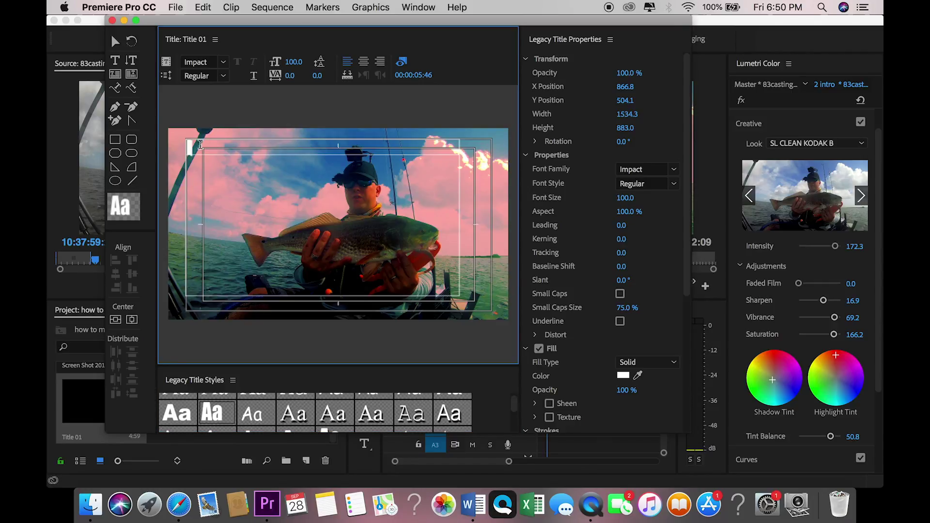
{"action": "key", "text": "BackSpace"}
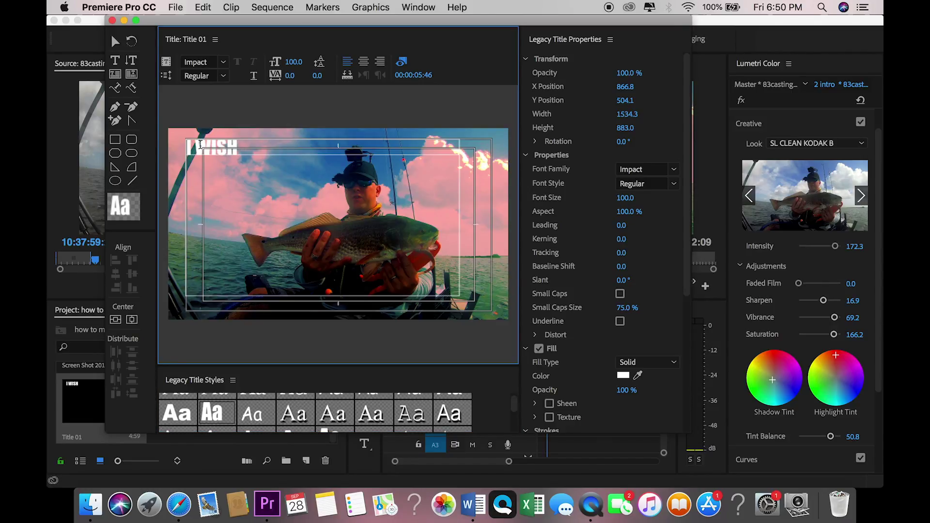
{"action": "type", "text": "I HAD FOUND"}
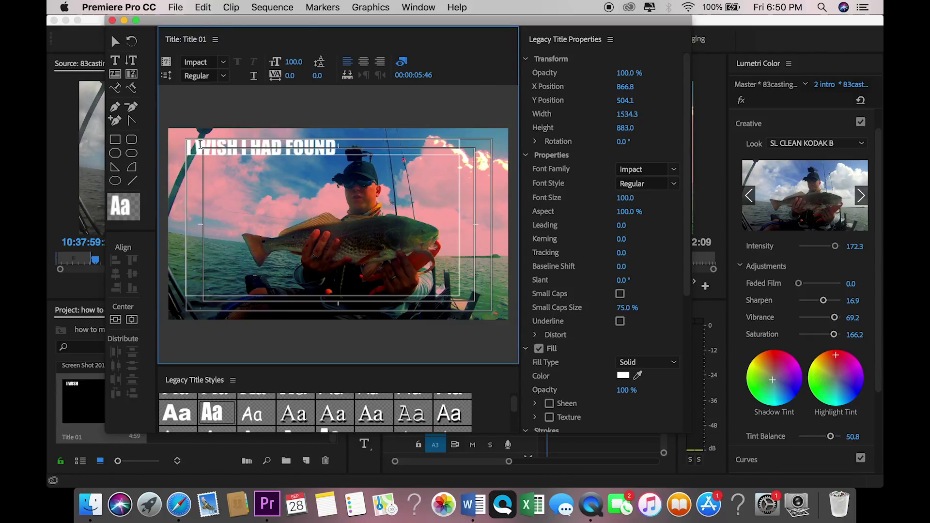
{"action": "key", "text": "Return"}
{"action": "type", "text": "THIS"}
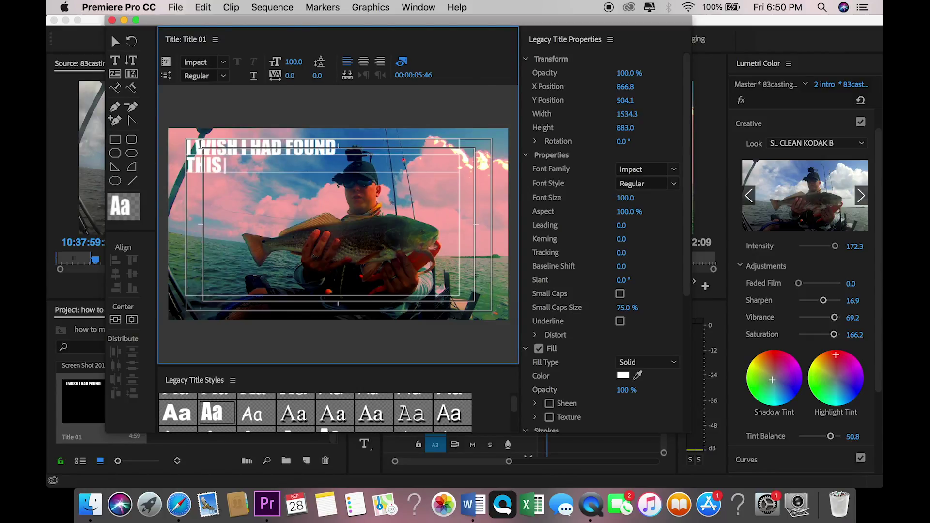
{"action": "type", "text": " VID WHEN I"}
{"action": "key", "text": "Return"}
{"action": "type", "text": "FIR"}
{"action": "type", "text": "ST S"}
{"action": "key", "text": "BackSpace"}
{"action": "type", "text": "STARTED"}
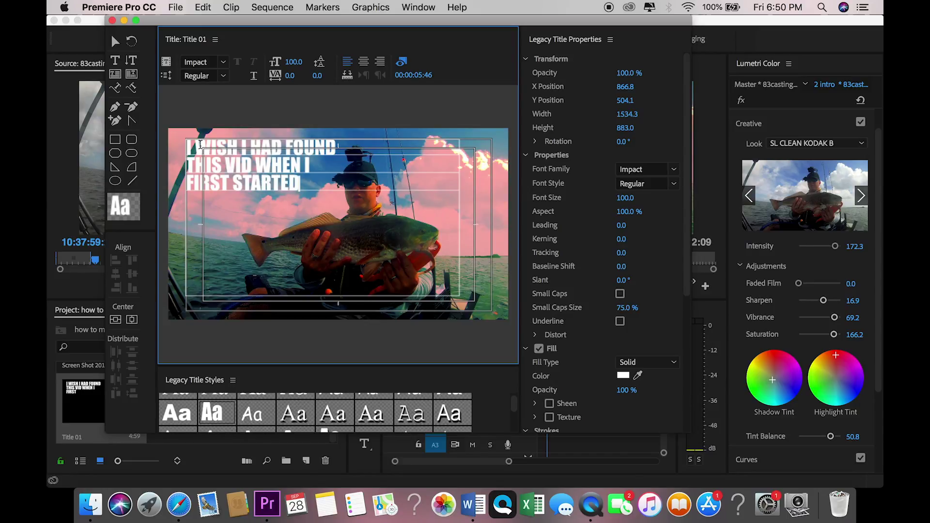
{"action": "key", "text": "Return"}
{"action": "type", "text": "YOUTU"}
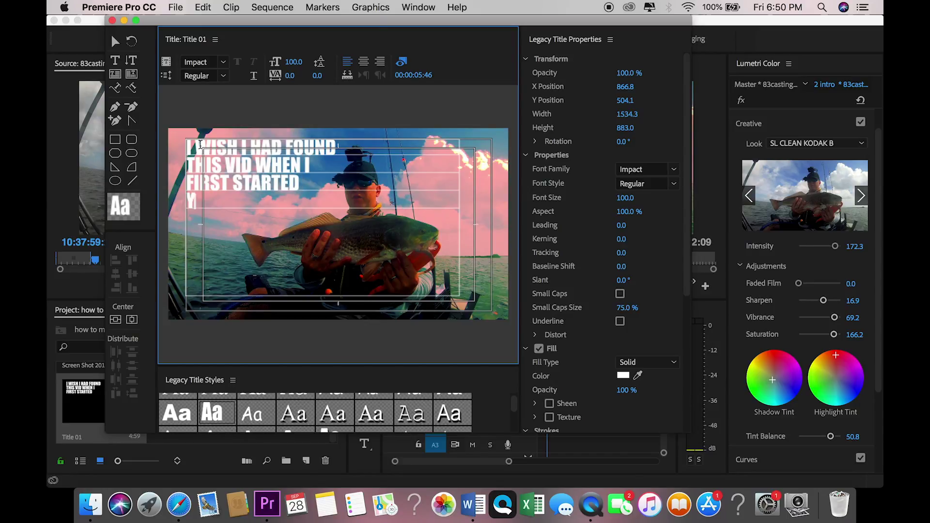
{"action": "type", "text": "BE"}
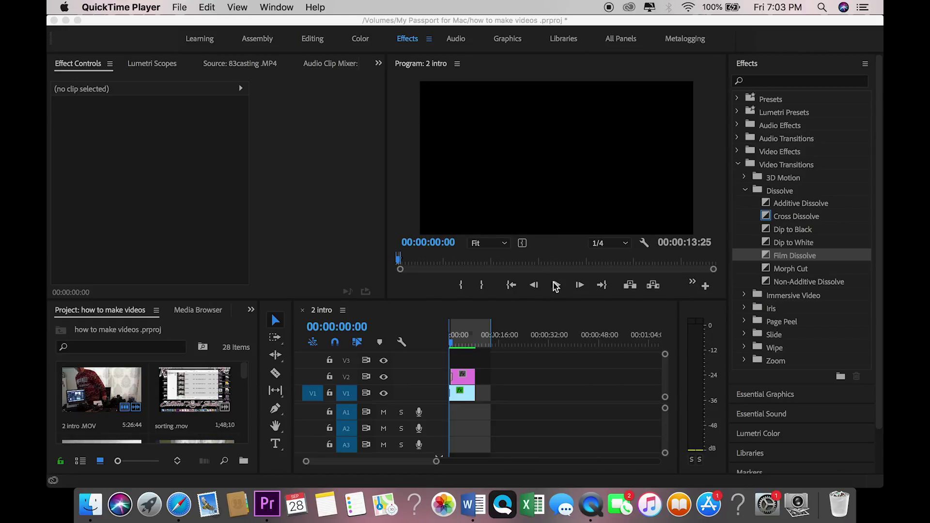
Play back the opening title section of the sequence from its start
{"action": "left_click", "coordinate": [557, 287]}
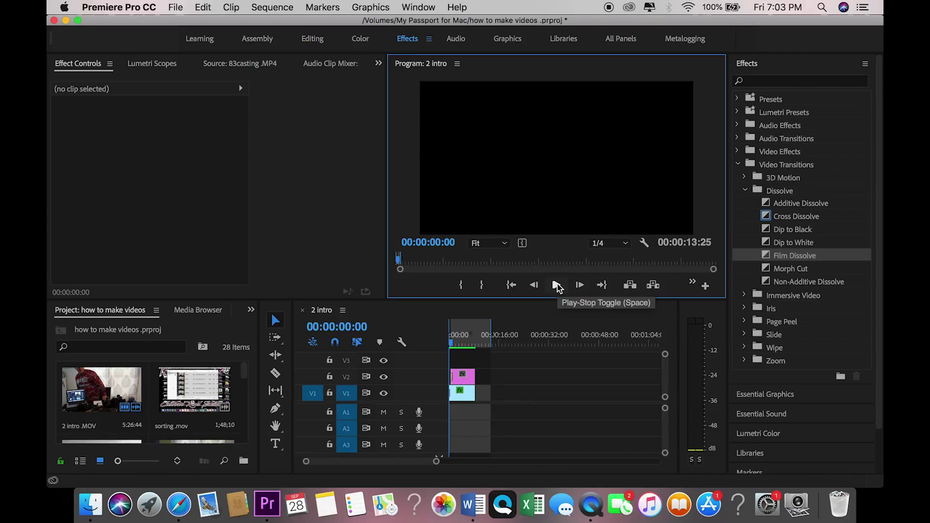
{"action": "left_click", "coordinate": [558, 287]}
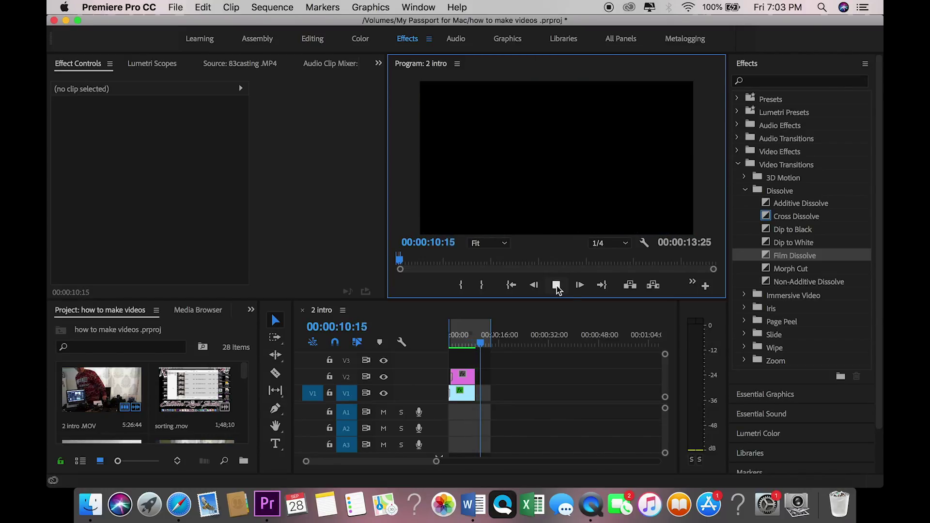
{"action": "left_click", "coordinate": [557, 286]}
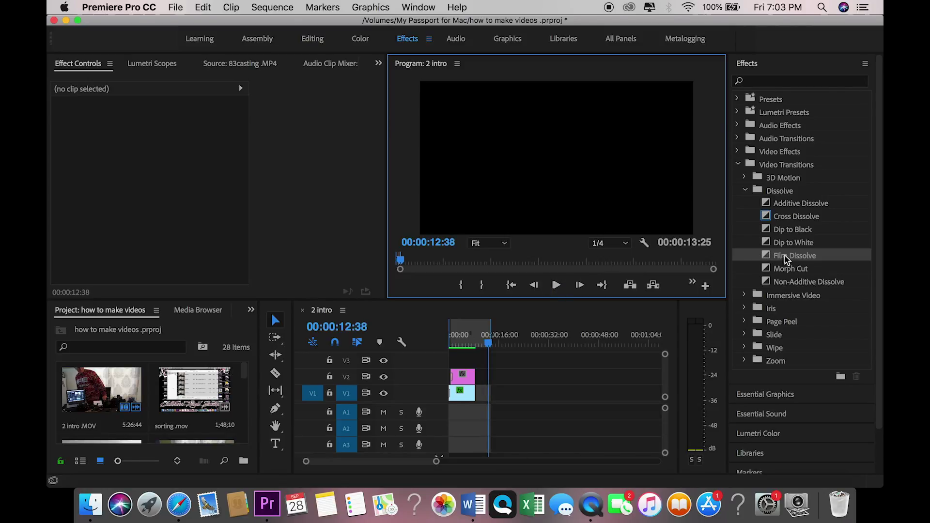
Try to place a Film Dissolve and a Cross Dissolve at the end of the opening clips on V1 and V2
{"action": "left_click_drag", "start_coordinate": [787, 260], "coordinate": [483, 398]}
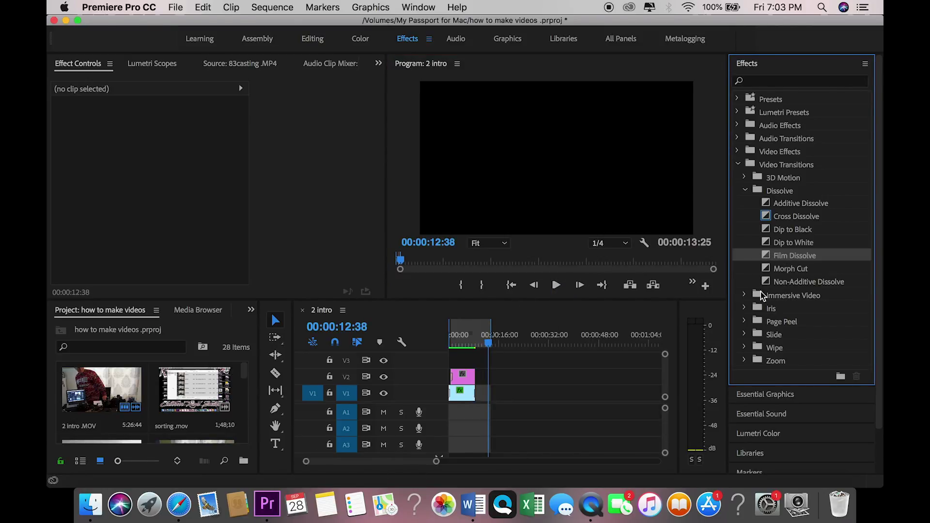
{"action": "left_click_drag", "start_coordinate": [799, 216], "coordinate": [480, 373]}
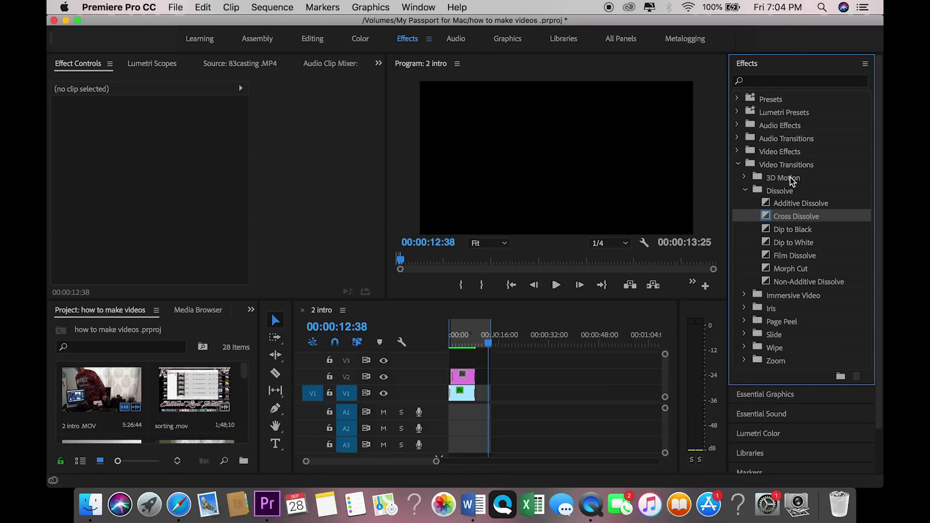
Browse the available Lumetri presets, audio effects, audio transitions and video effects categories
{"action": "left_click", "coordinate": [738, 111]}
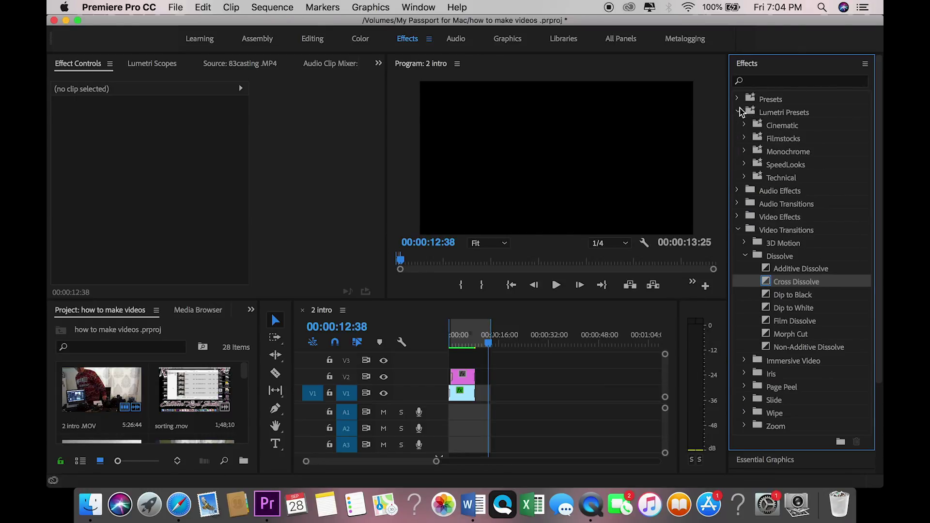
{"action": "left_click", "coordinate": [738, 191]}
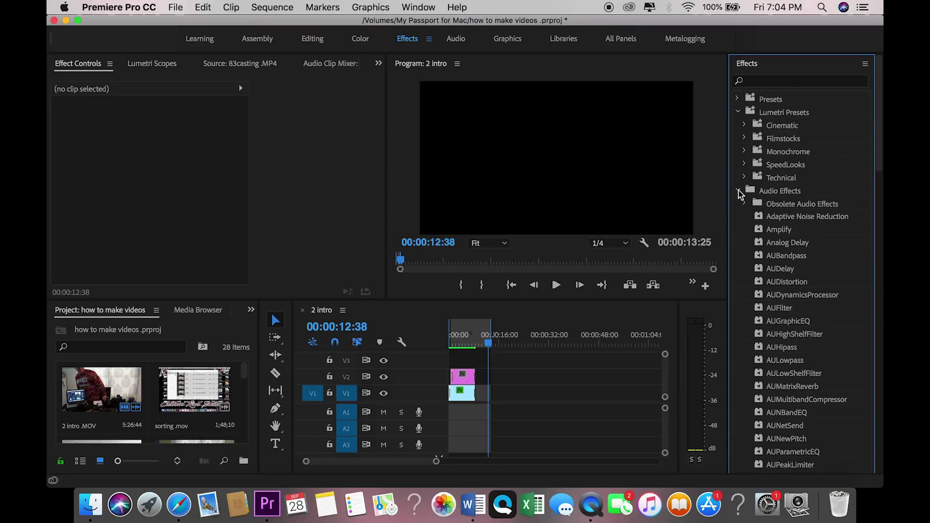
{"action": "scroll", "coordinate": [800, 291], "scroll_direction": "down", "scroll_amount": 15}
{"action": "scroll", "coordinate": [800, 285], "scroll_direction": "up", "scroll_amount": 6}
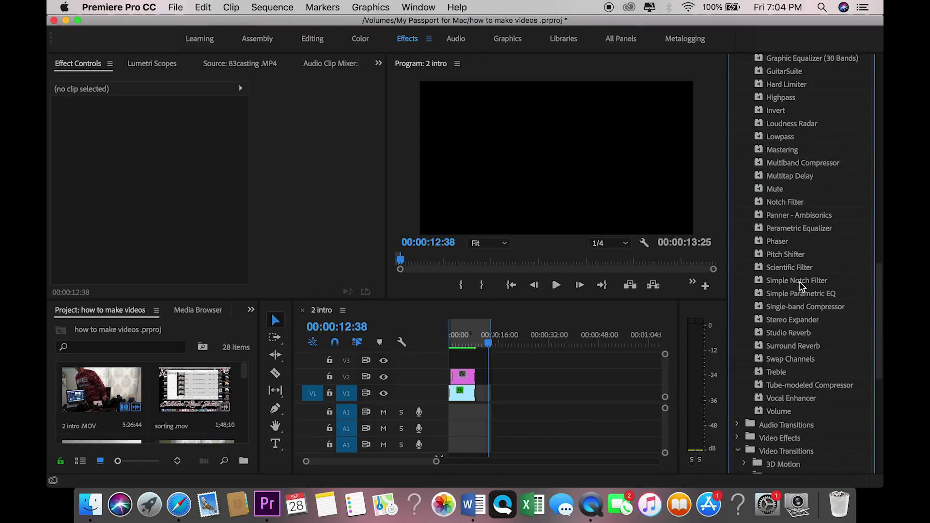
{"action": "scroll", "coordinate": [802, 286], "scroll_direction": "down", "scroll_amount": 3}
{"action": "left_click", "coordinate": [737, 257]}
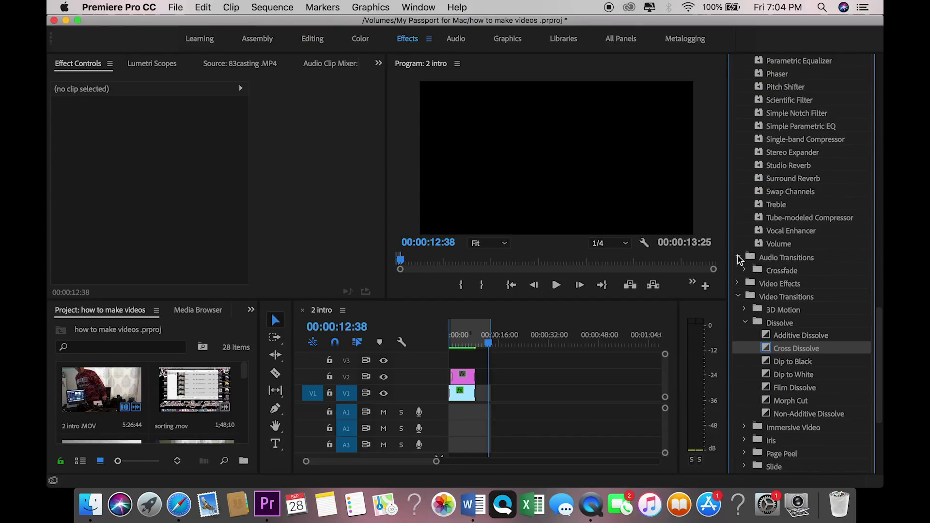
{"action": "left_click", "coordinate": [738, 284]}
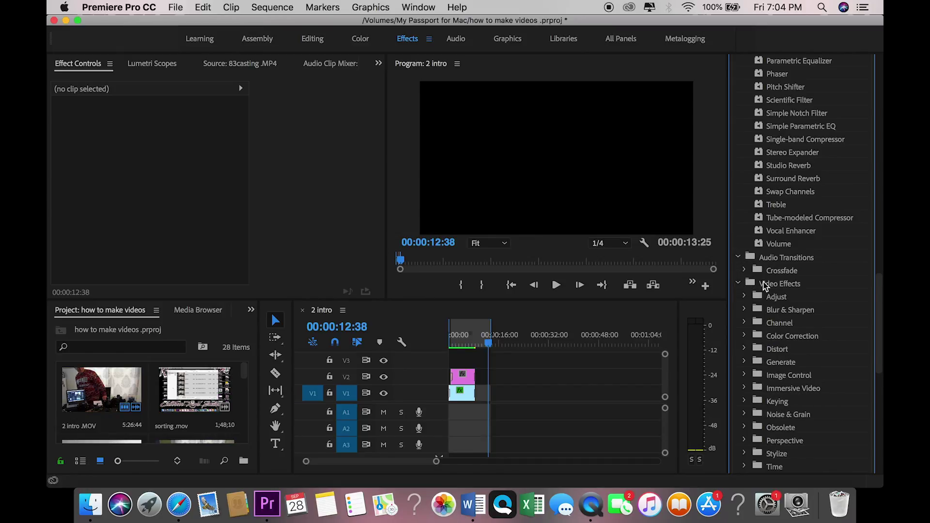
{"action": "scroll", "coordinate": [826, 303], "scroll_direction": "up", "scroll_amount": 15}
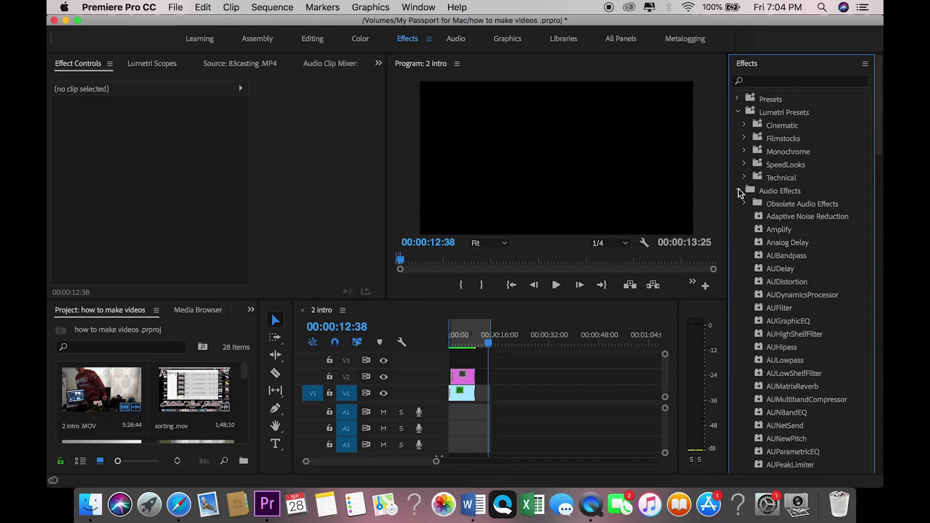
{"action": "left_click", "coordinate": [739, 192]}
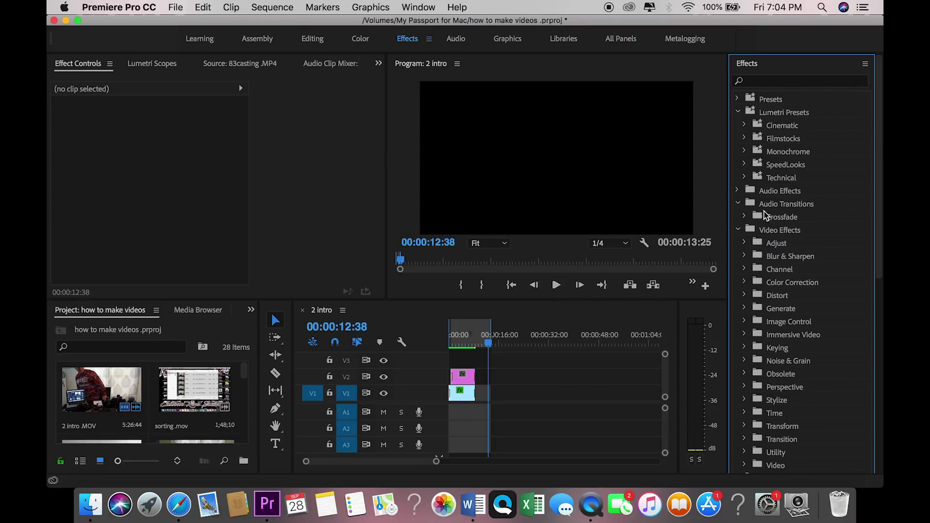
Apply the Exponential Fade crossfade to the start of the 2 intro.MOV audio on A1 and play it back
{"action": "left_click", "coordinate": [745, 218]}
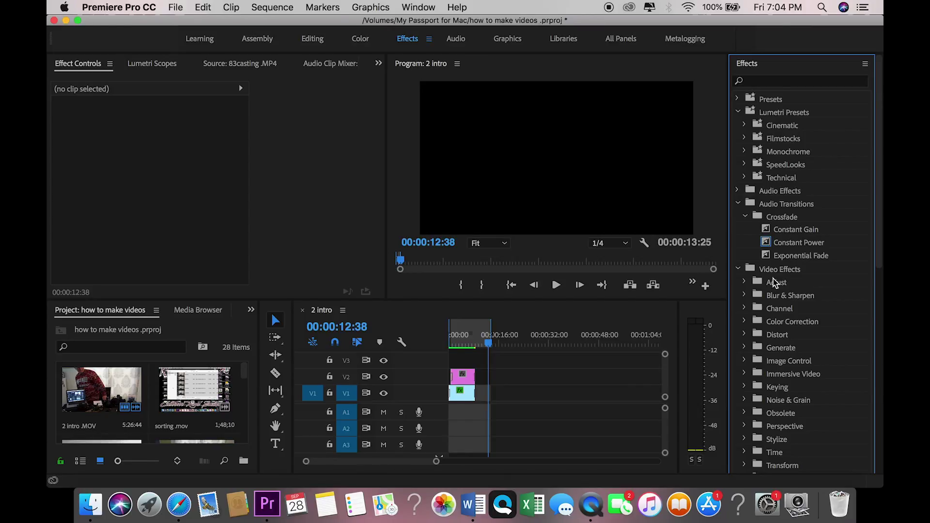
{"action": "scroll", "coordinate": [609, 401], "scroll_direction": "right", "scroll_amount": 10}
{"action": "scroll", "coordinate": [610, 401], "scroll_direction": "right", "scroll_amount": 3}
{"action": "left_click_drag", "start_coordinate": [798, 258], "coordinate": [520, 412]}
{"action": "left_click", "coordinate": [508, 337]}
{"action": "left_click", "coordinate": [556, 286]}
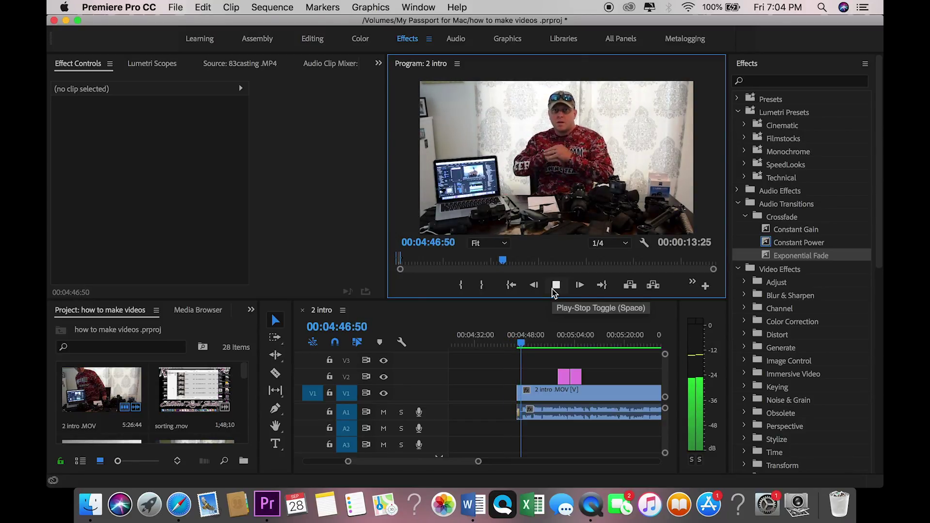
{"action": "left_click", "coordinate": [554, 289]}
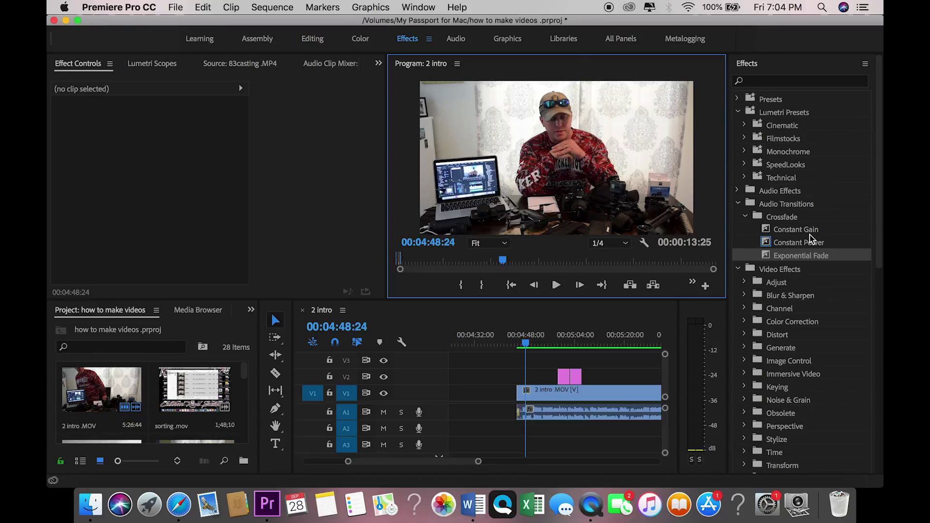
Apply the Adaptive Noise Reduction effect to the 2 intro.MOV audio and play the clip from just before its start
{"action": "left_click", "coordinate": [740, 191]}
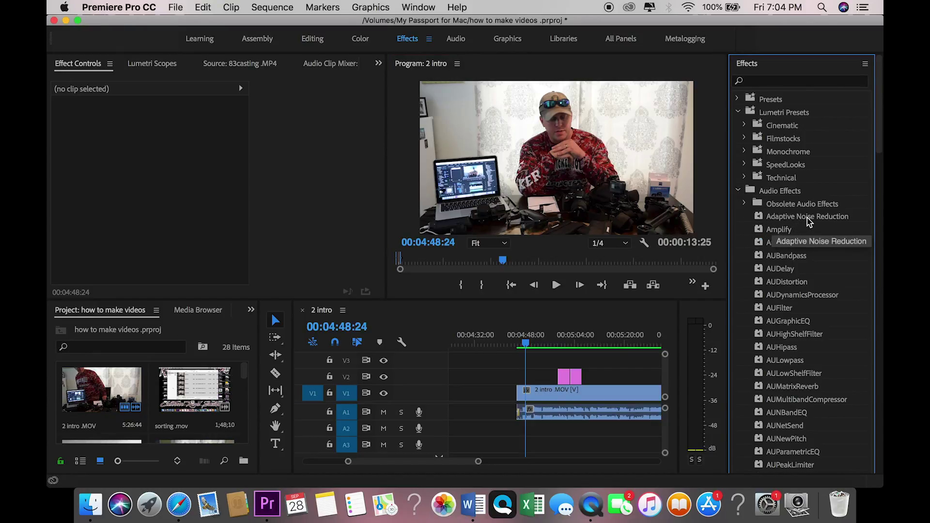
{"action": "left_click_drag", "start_coordinate": [807, 217], "coordinate": [588, 424]}
{"action": "left_click", "coordinate": [511, 344]}
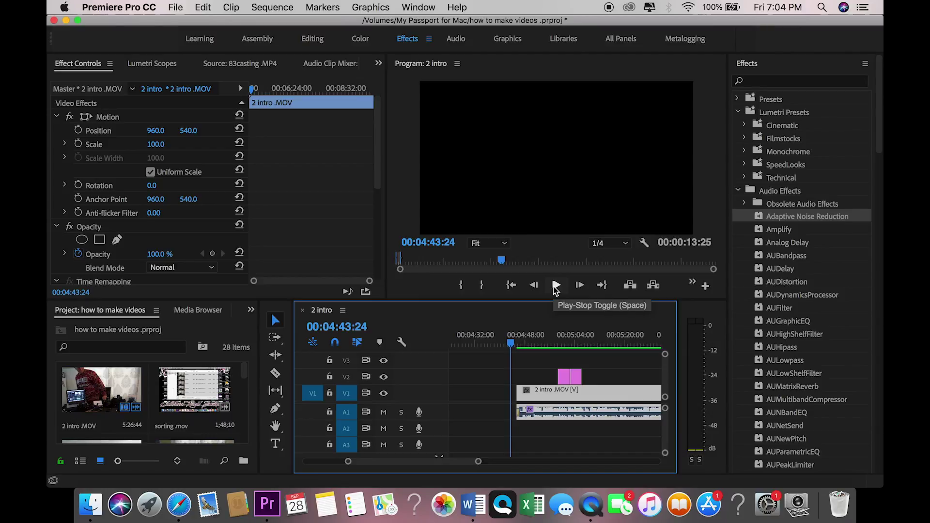
{"action": "left_click", "coordinate": [556, 286]}
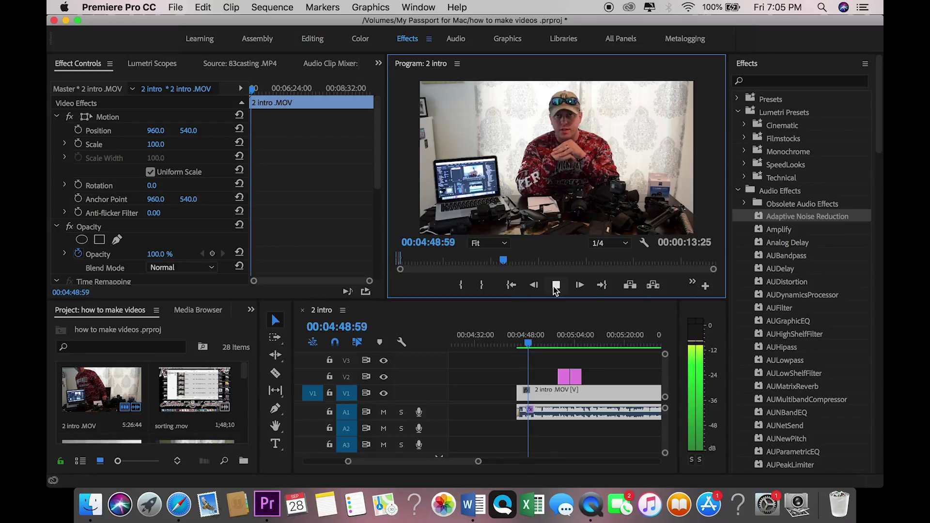
{"action": "key", "text": "XF86AudioRaiseVolume"}
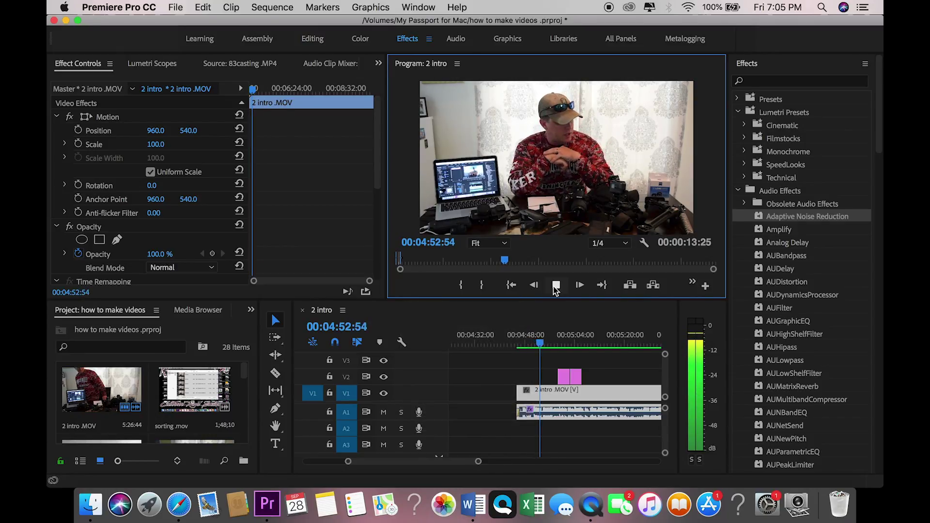
{"action": "left_click", "coordinate": [556, 286]}
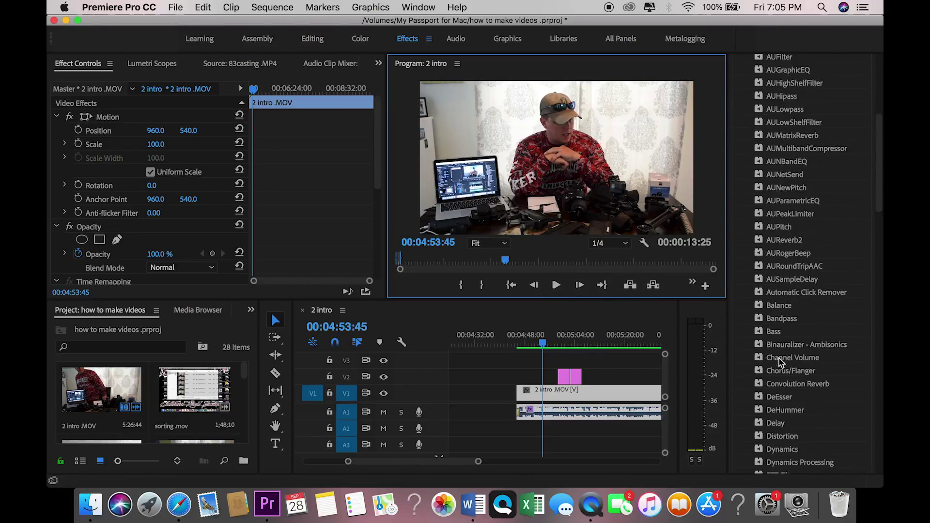
Add the Dynamics effect to the 2 intro.MOV audio and set it to the Soft Clip preset with the Compressor enabled
{"action": "scroll", "coordinate": [781, 362], "scroll_direction": "down", "scroll_amount": 10}
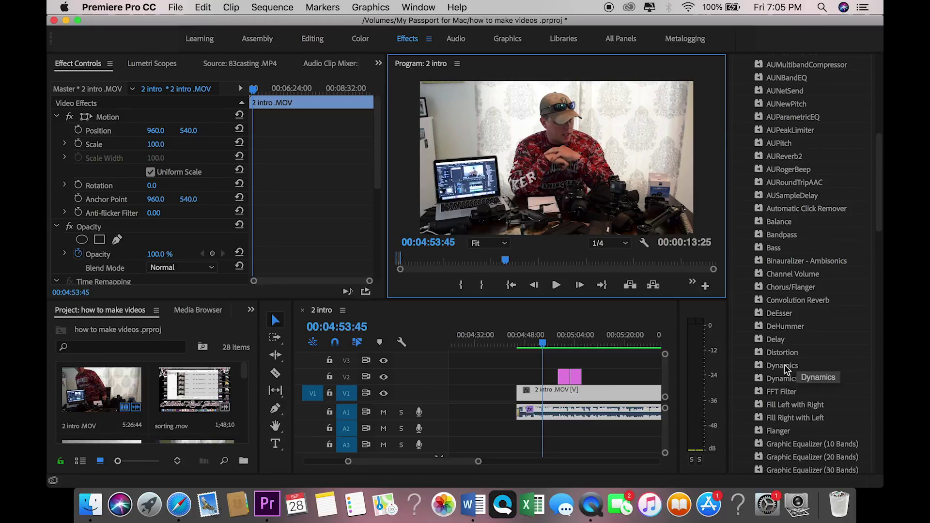
{"action": "left_click_drag", "start_coordinate": [787, 370], "coordinate": [592, 416]}
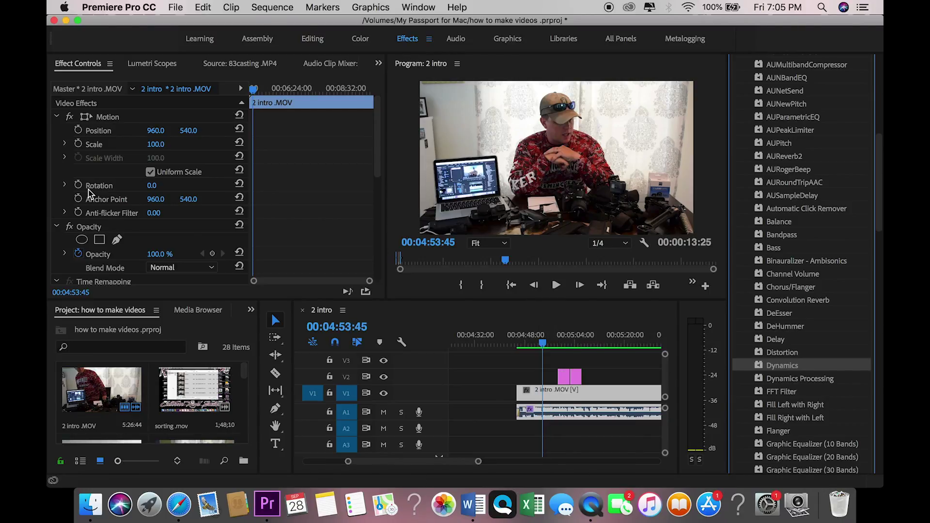
{"action": "scroll", "coordinate": [131, 227], "scroll_direction": "down", "scroll_amount": 10}
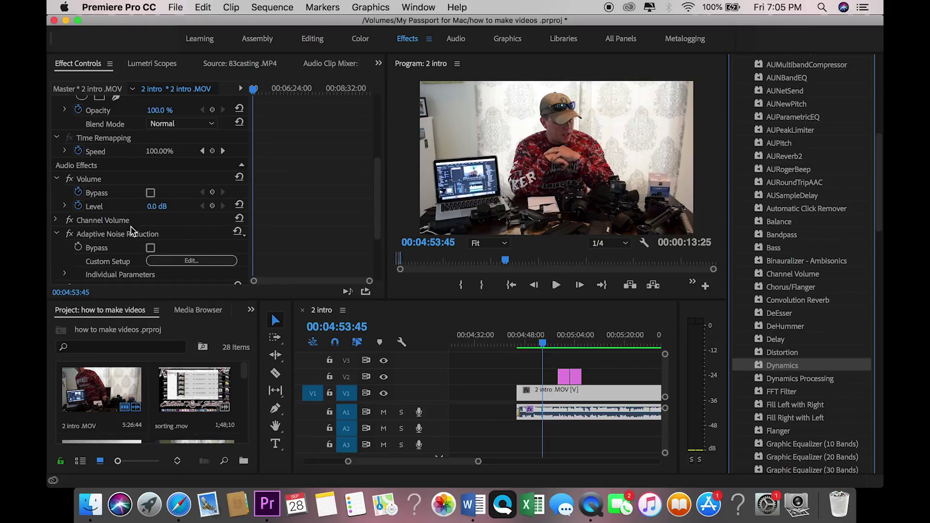
{"action": "scroll", "coordinate": [131, 226], "scroll_direction": "down", "scroll_amount": 2}
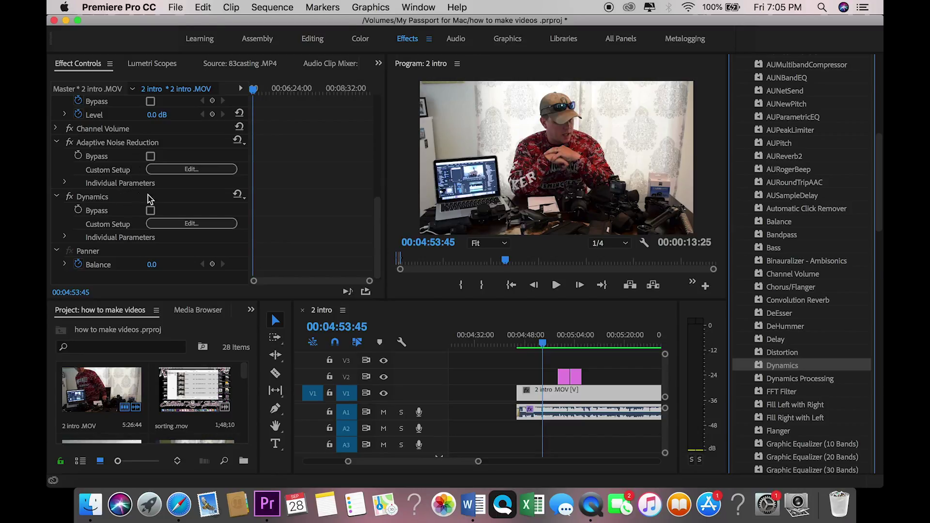
{"action": "left_click", "coordinate": [191, 224]}
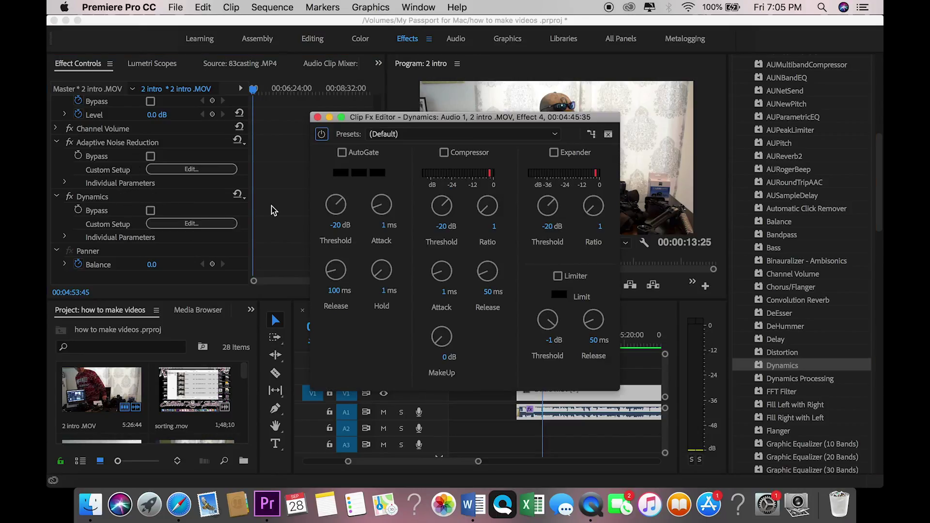
{"action": "left_click", "coordinate": [547, 139]}
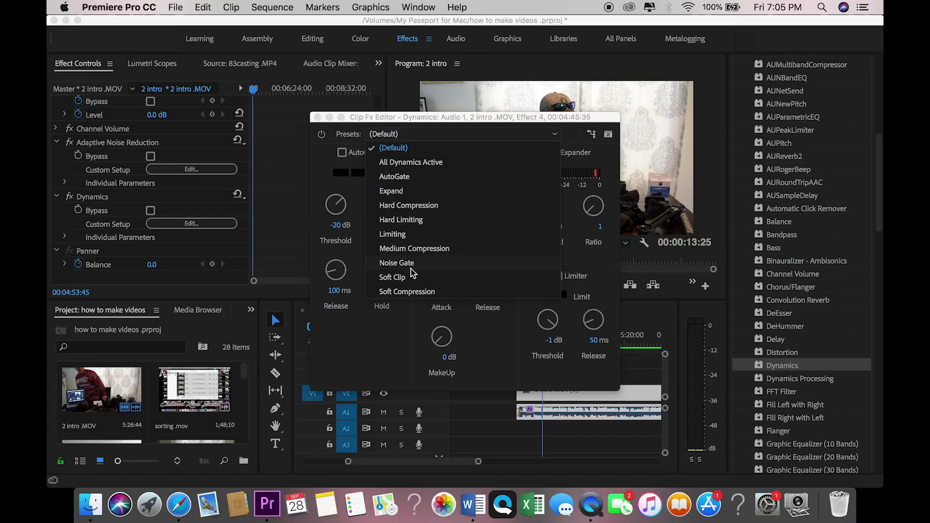
{"action": "left_click", "coordinate": [393, 278]}
{"action": "left_click", "coordinate": [444, 153]}
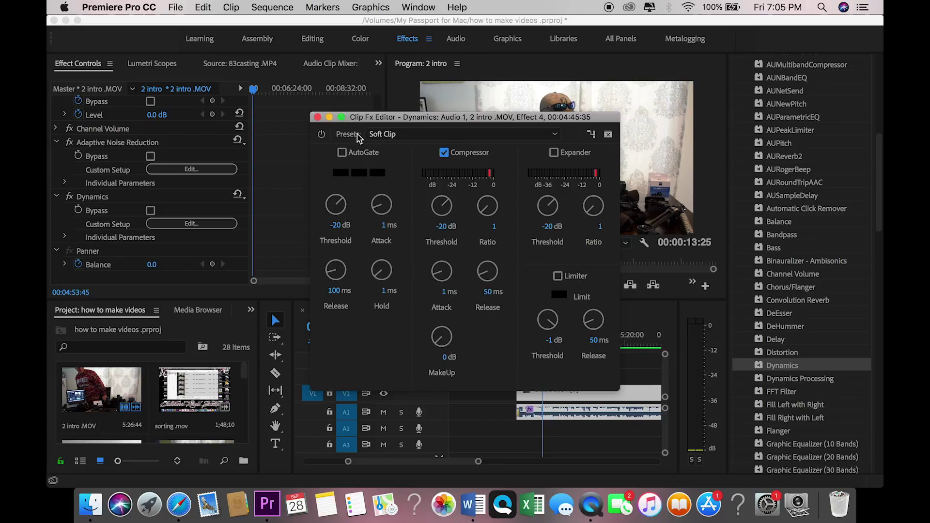
{"action": "left_click", "coordinate": [318, 118]}
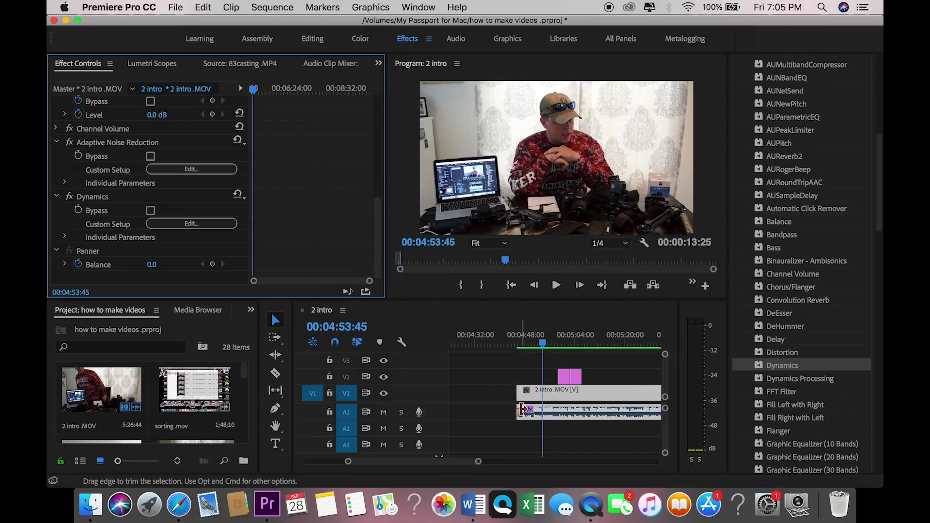
Lengthen the Exponential Fade at the start of the 2 intro.MOV audio to 00:00:01:43 and play it back
{"action": "scroll", "coordinate": [521, 416], "scroll_direction": "up", "scroll_amount": 3}
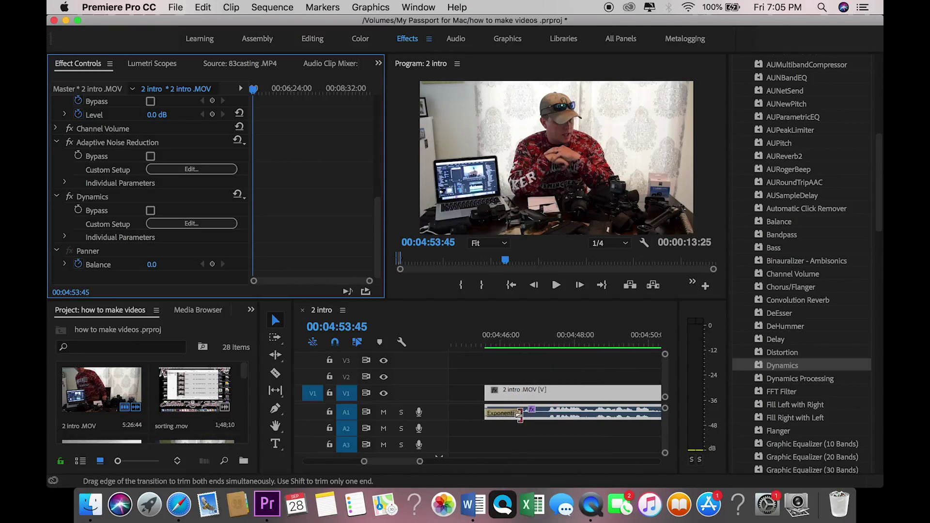
{"action": "left_click_drag", "start_coordinate": [519, 415], "coordinate": [547, 414]}
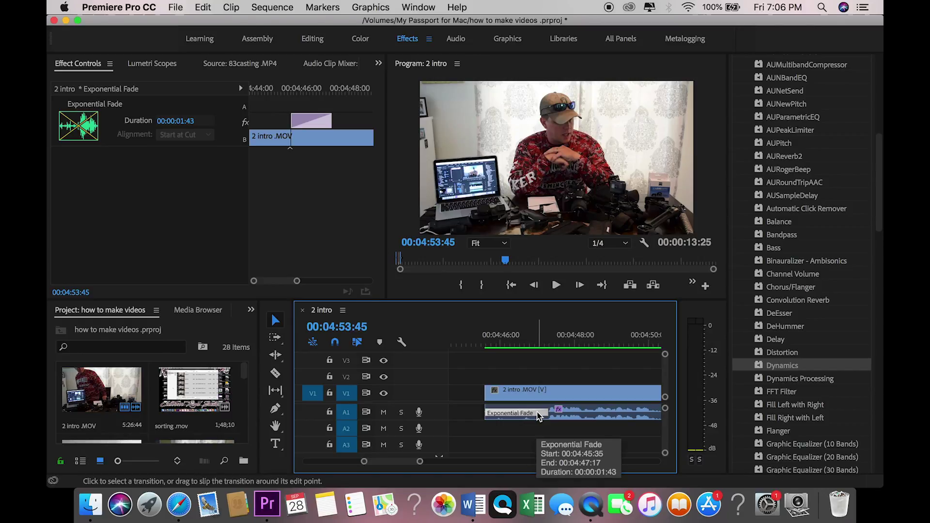
{"action": "left_click", "coordinate": [482, 342]}
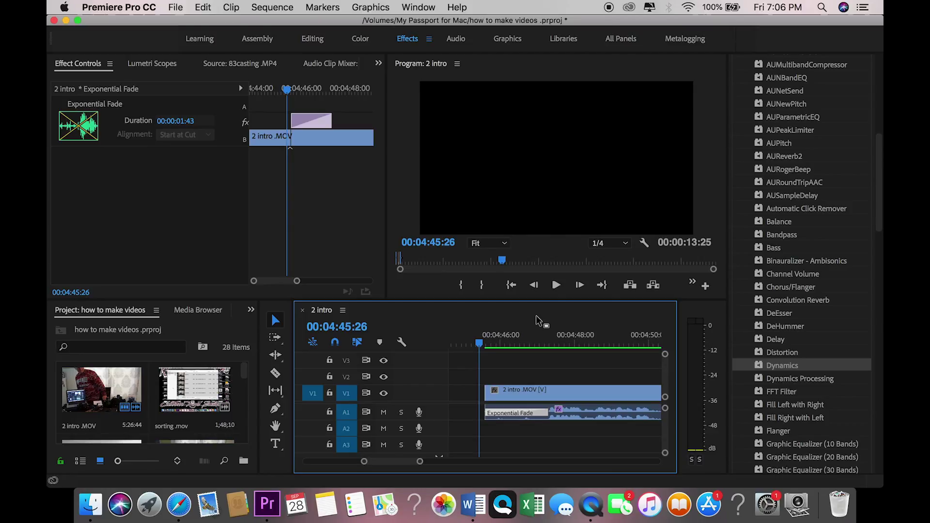
{"action": "left_click", "coordinate": [556, 287]}
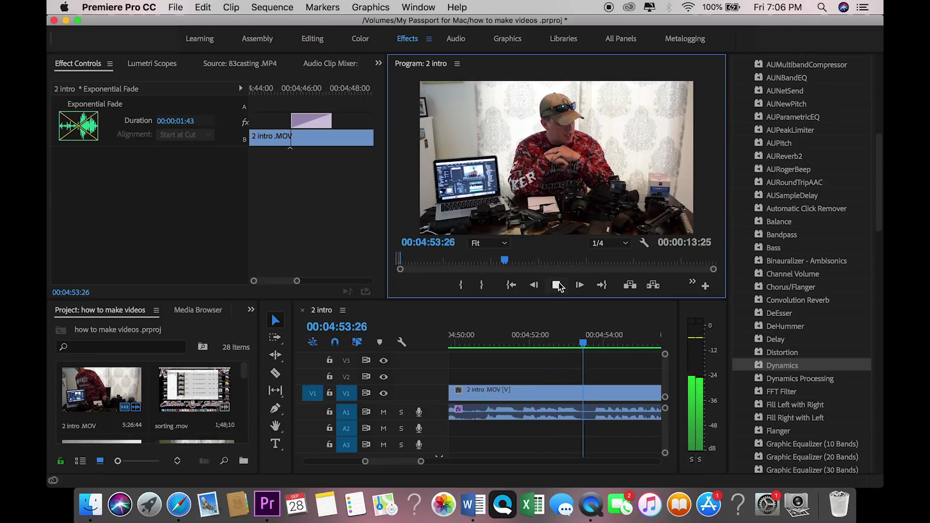
{"action": "left_click", "coordinate": [558, 285]}
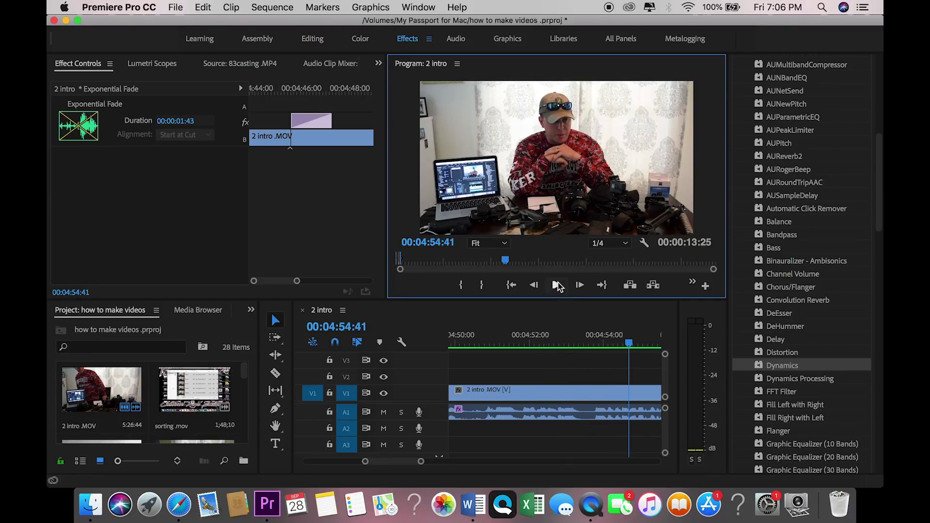
{"action": "key", "text": "XF86AudioRaiseVolume"}
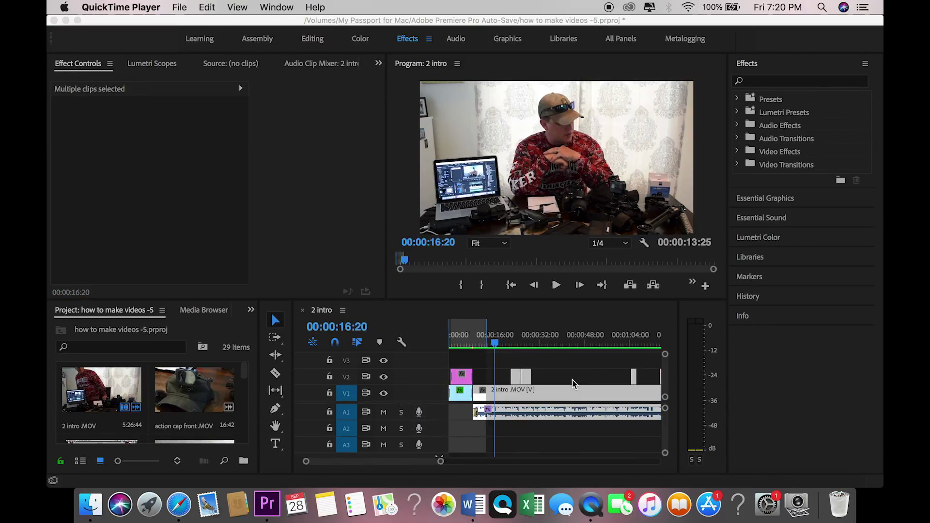
Play the sequence back from just before the start of the 2 intro.MOV audio with the system volume lowered
{"action": "left_click", "coordinate": [475, 342]}
{"action": "left_click_drag", "start_coordinate": [475, 342], "coordinate": [443, 342]}
{"action": "left_click", "coordinate": [557, 286]}
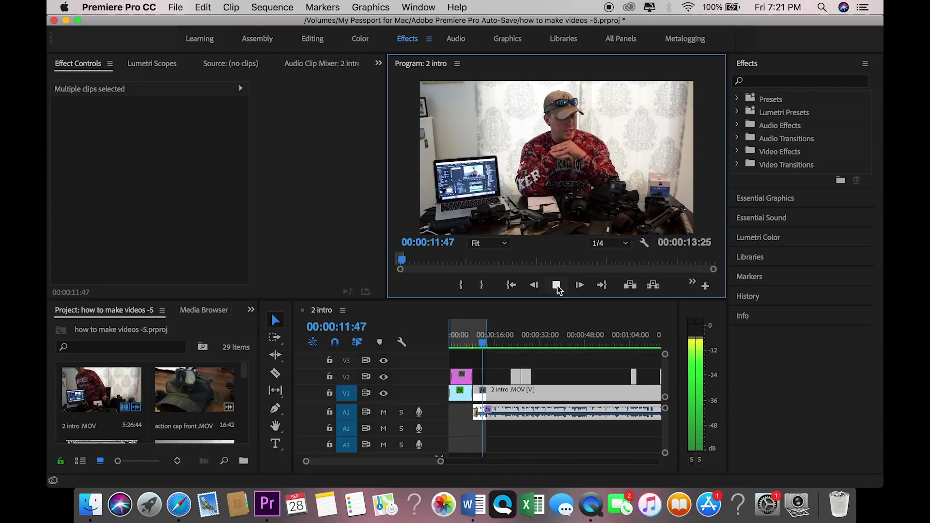
{"action": "key", "text": "XF86AudioLowerVolume"}
{"action": "key", "text": "XF86AudioLowerVolume"}
{"action": "key", "text": "XF86AudioLowerVolume"}
{"action": "key", "text": "XF86AudioLowerVolume"}
{"action": "key", "text": "XF86AudioLowerVolume"}
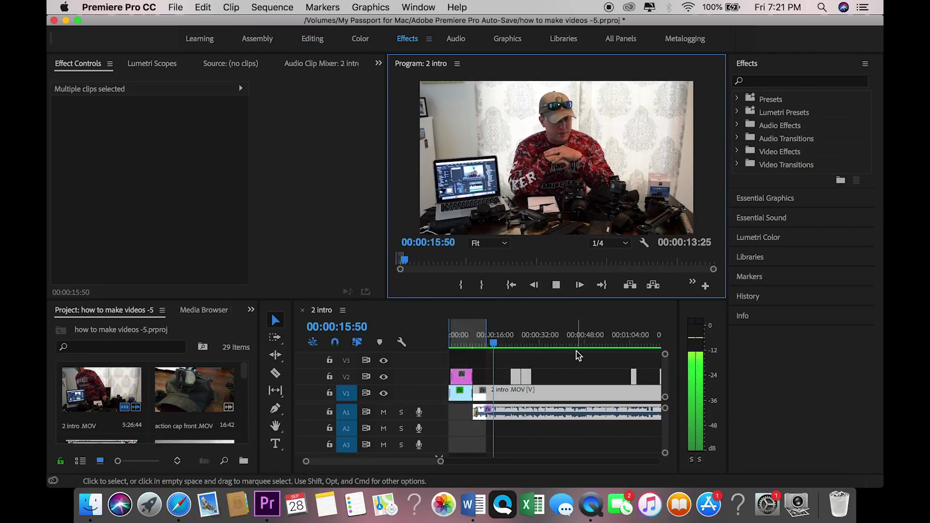
{"action": "left_click", "coordinate": [560, 284]}
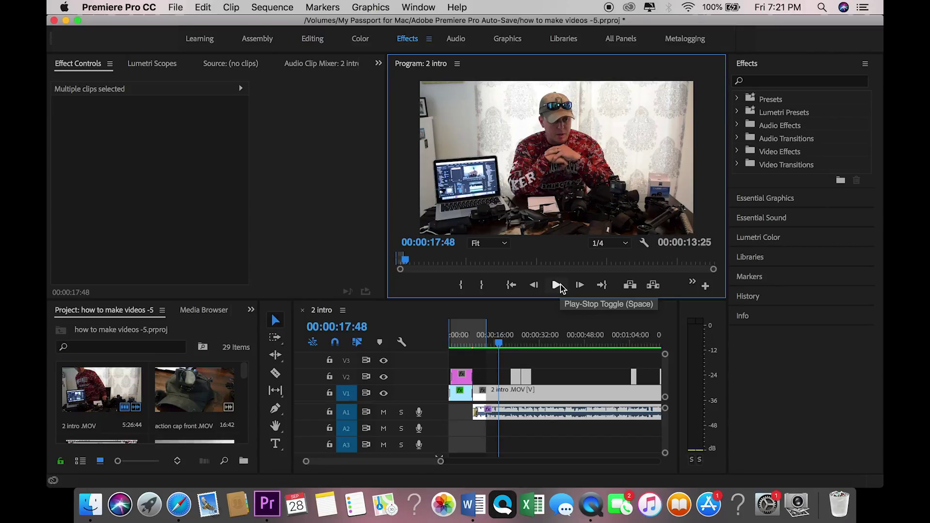
Switch to Safari and open YouTube in place of the survive meme image search
{"action": "left_click", "coordinate": [179, 506]}
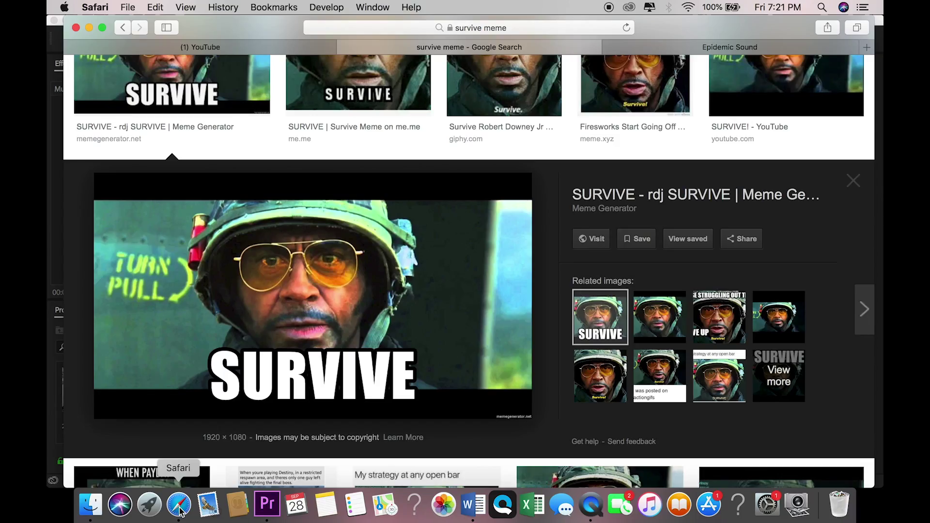
{"action": "scroll", "coordinate": [440, 371], "scroll_direction": "up", "scroll_amount": 3}
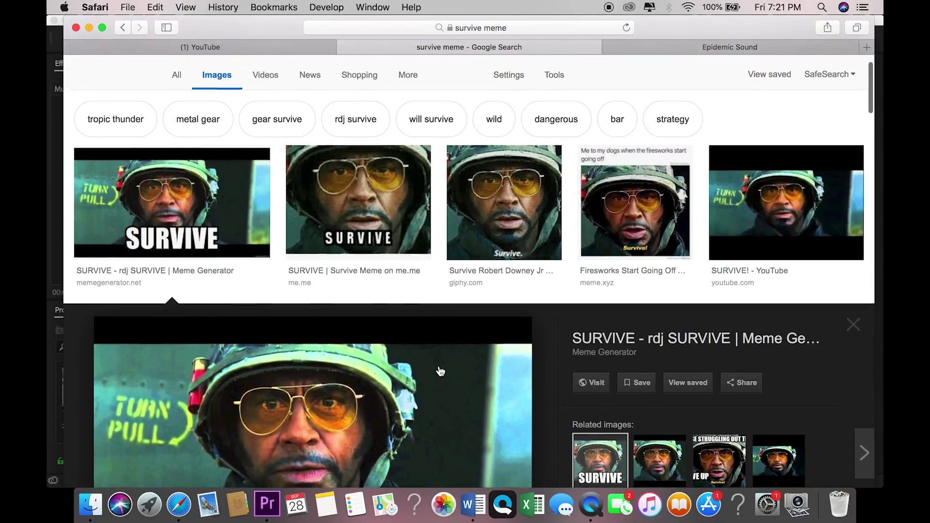
{"action": "left_click", "coordinate": [500, 29]}
{"action": "type", "text": "you"}
{"action": "key", "text": "Return"}
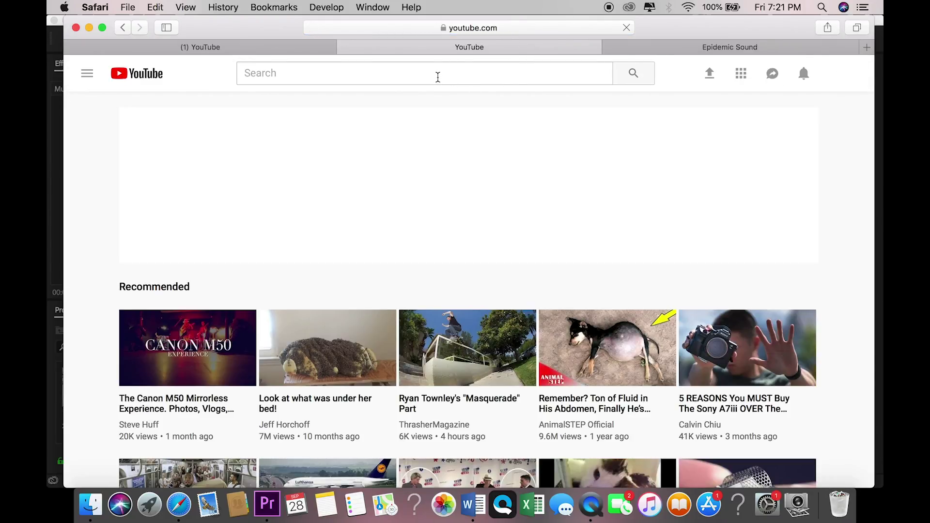
Search YouTube for "copyright free chill music" and open the Chill/Ambient (Copyright Free Music) playlist
{"action": "left_click", "coordinate": [438, 77]}
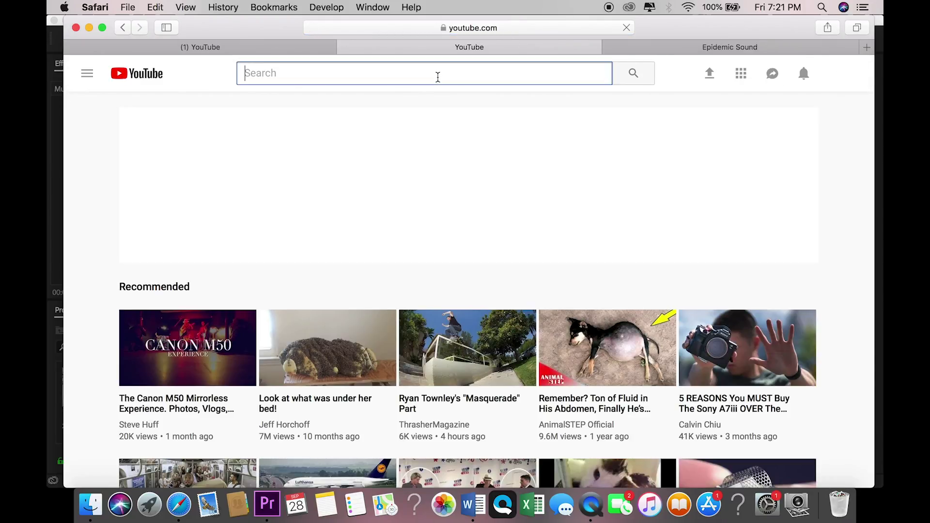
{"action": "type", "text": "cop"}
{"action": "type", "text": "righ"}
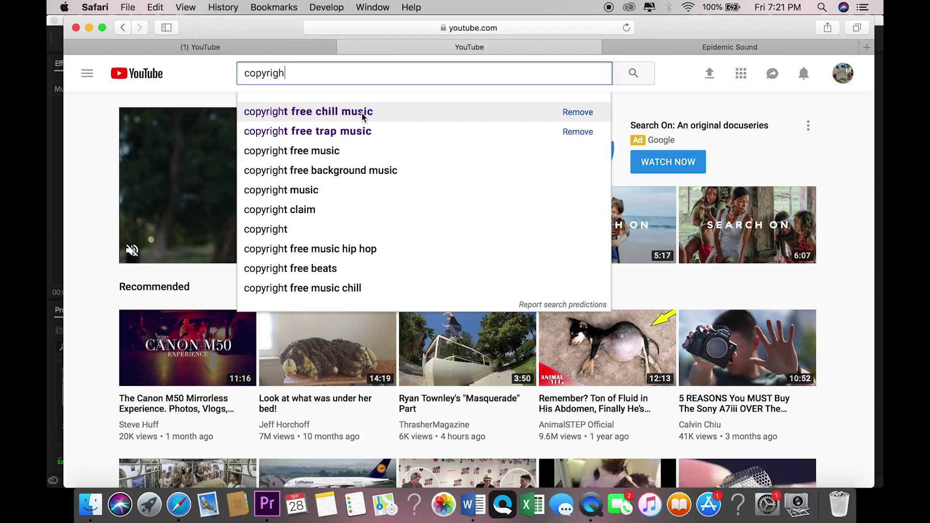
{"action": "left_click", "coordinate": [361, 113]}
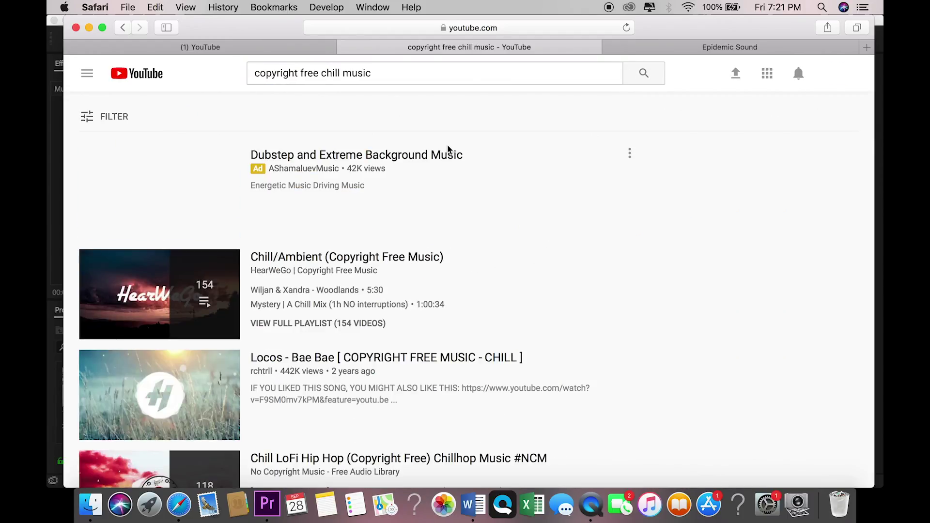
{"action": "scroll", "coordinate": [456, 271], "scroll_direction": "down", "scroll_amount": 2}
{"action": "scroll", "coordinate": [455, 271], "scroll_direction": "down", "scroll_amount": 1}
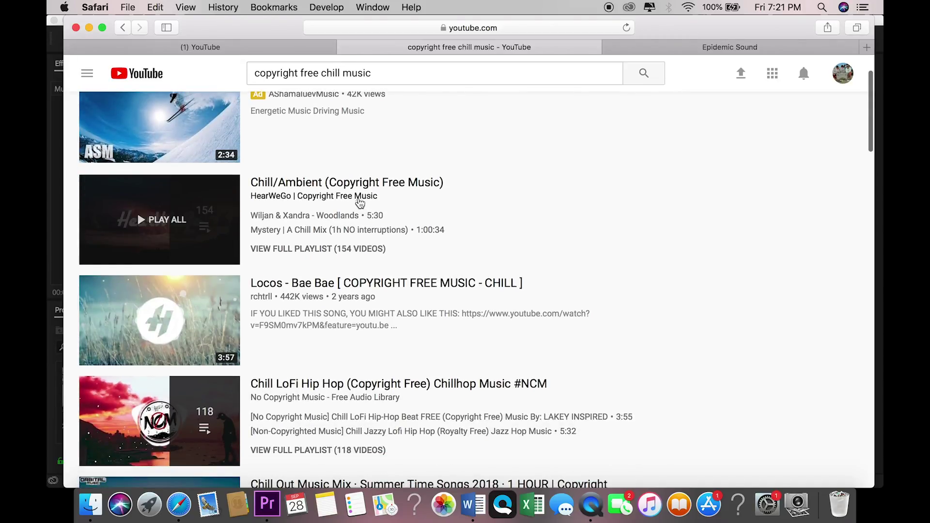
{"action": "left_click", "coordinate": [392, 183]}
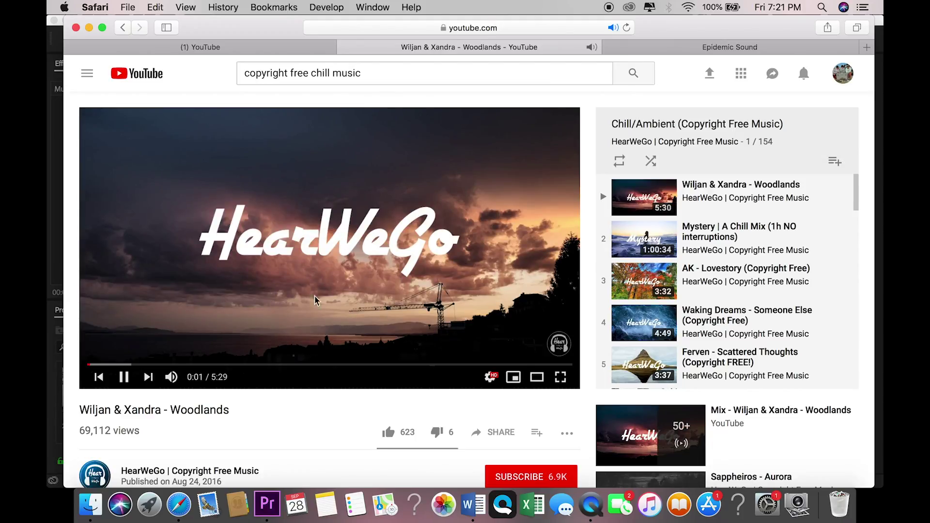
{"action": "key", "text": "XF86AudioLowerVolume"}
{"action": "key", "text": "XF86AudioRaiseVolume"}
Expand the Woodlands video's description, read through its usage terms and open the song's Free Download link
{"action": "scroll", "coordinate": [329, 425], "scroll_direction": "down", "scroll_amount": 1}
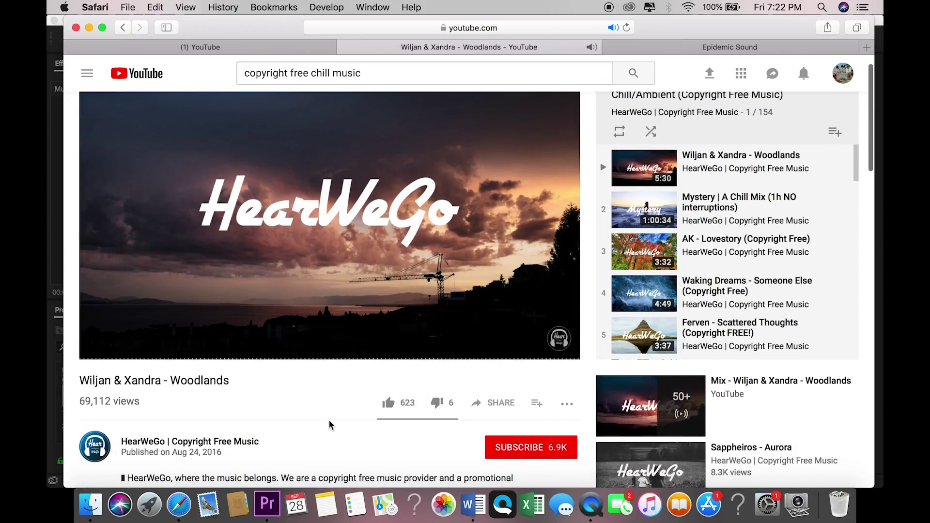
{"action": "scroll", "coordinate": [329, 422], "scroll_direction": "down", "scroll_amount": 2}
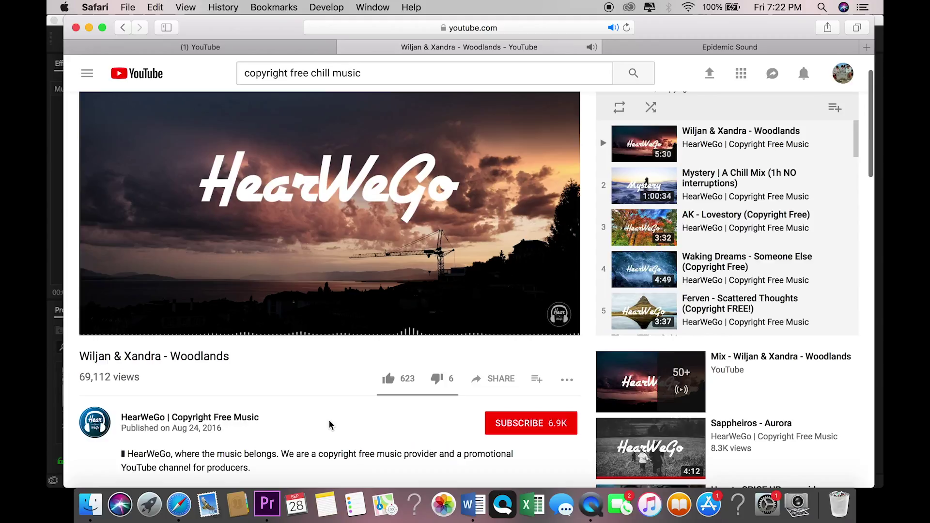
{"action": "scroll", "coordinate": [330, 424], "scroll_direction": "down", "scroll_amount": 4}
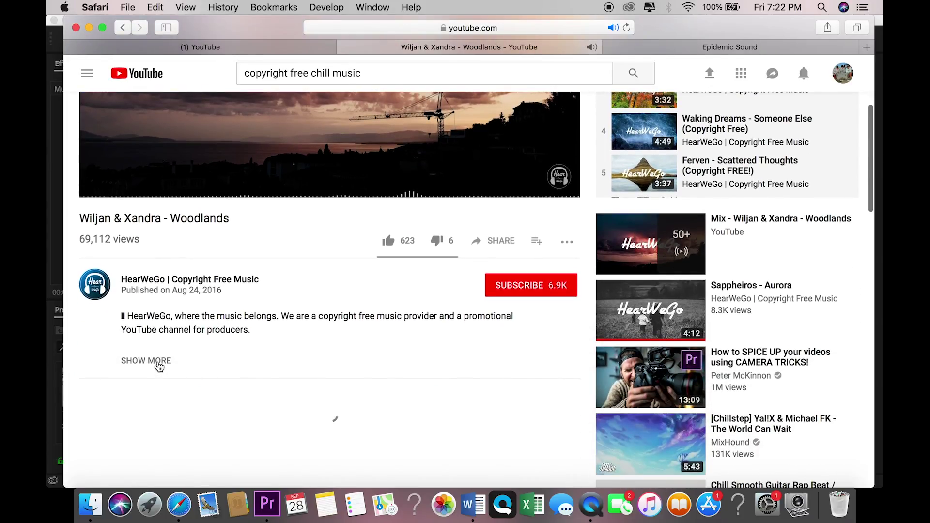
{"action": "left_click", "coordinate": [156, 361]}
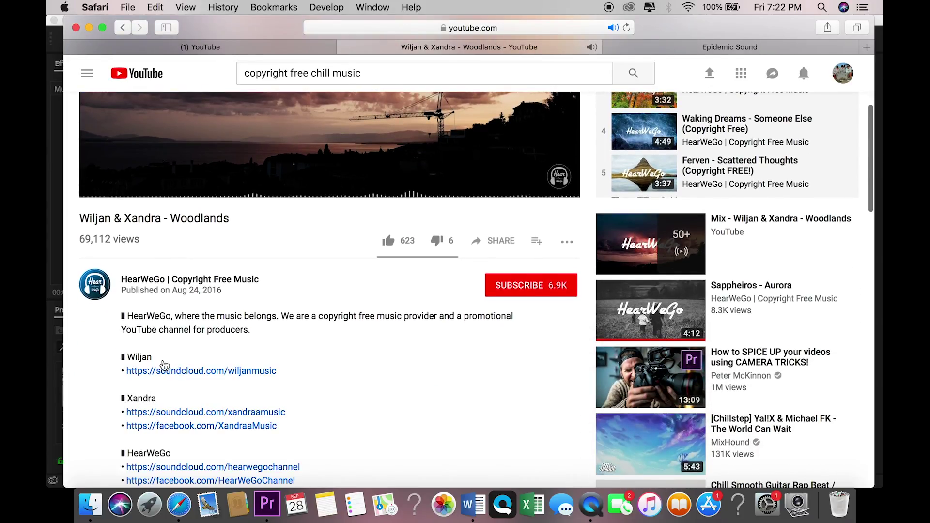
{"action": "scroll", "coordinate": [401, 394], "scroll_direction": "down", "scroll_amount": 6}
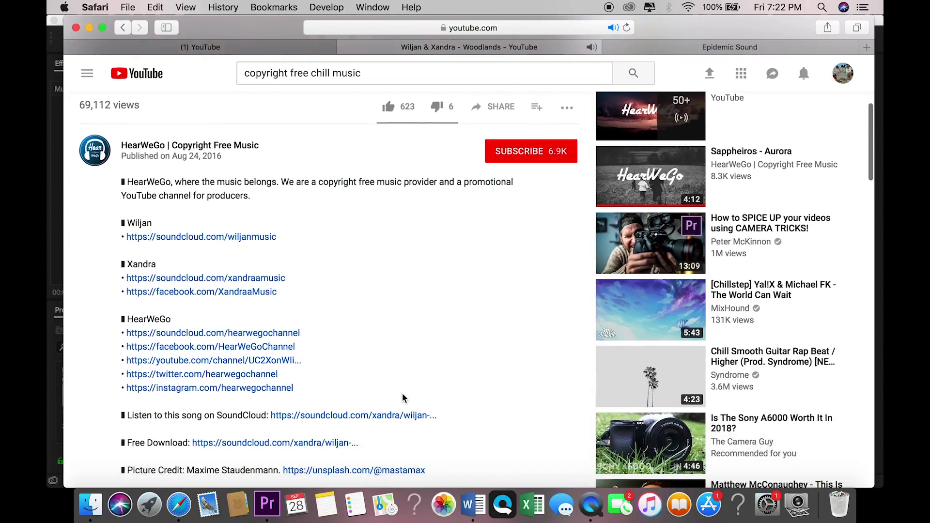
{"action": "scroll", "coordinate": [403, 395], "scroll_direction": "down", "scroll_amount": 6}
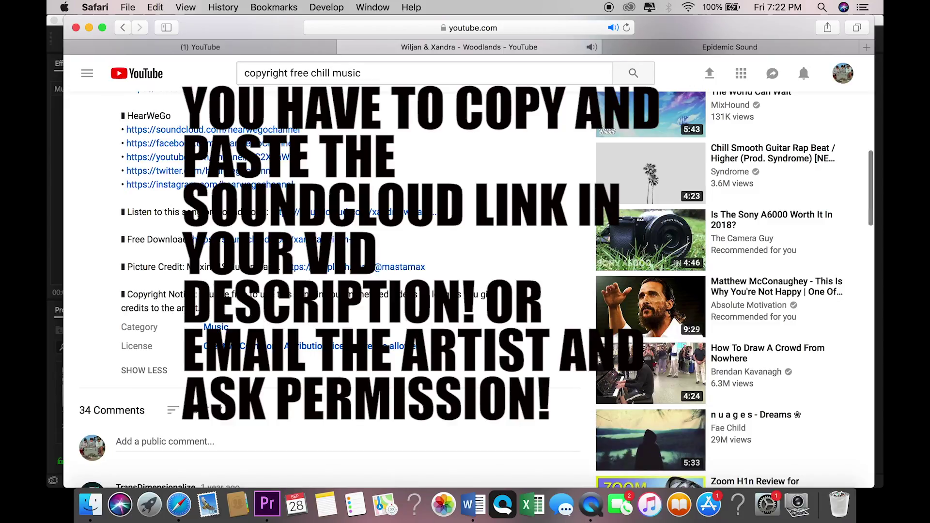
{"action": "scroll", "coordinate": [330, 267], "scroll_direction": "up", "scroll_amount": 3}
{"action": "scroll", "coordinate": [330, 266], "scroll_direction": "down", "scroll_amount": 2}
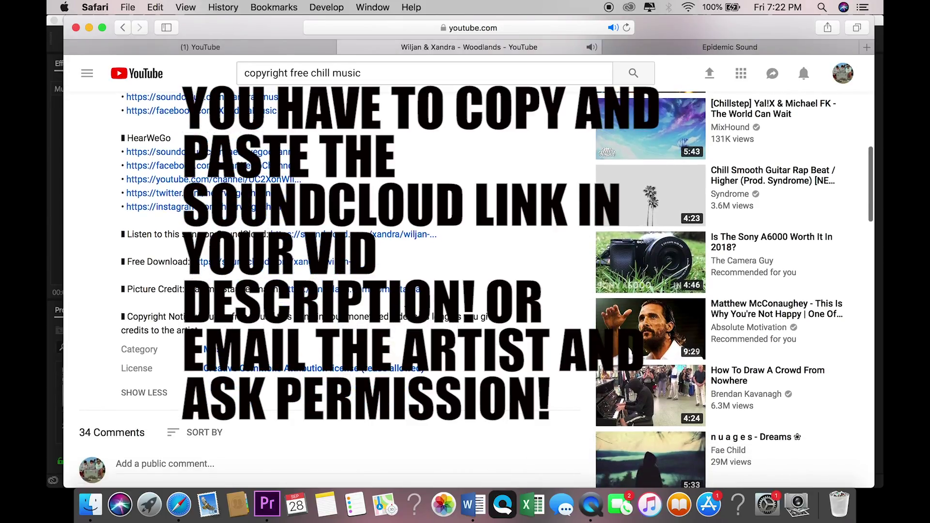
{"action": "left_click", "coordinate": [293, 264]}
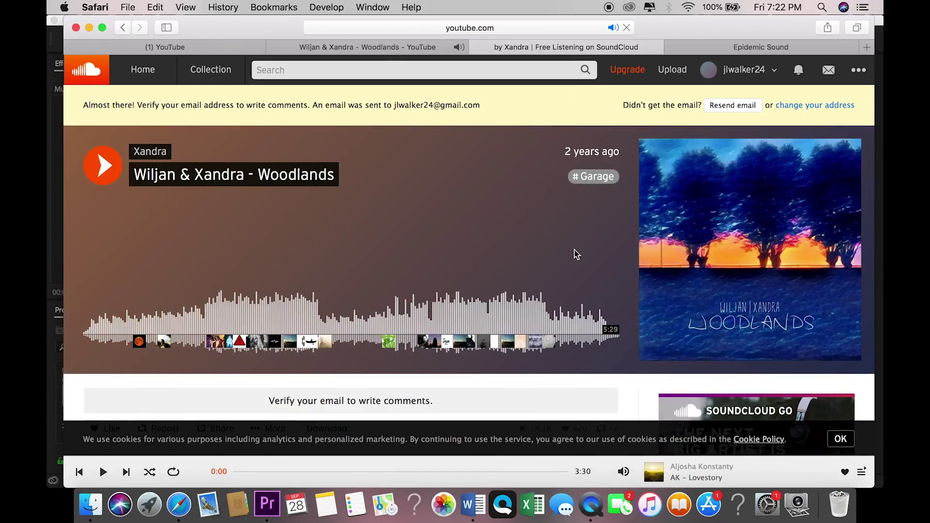
Check the Woodlands track's additional options on its SoundCloud page and dismiss them
{"action": "scroll", "coordinate": [555, 299], "scroll_direction": "down", "scroll_amount": 5}
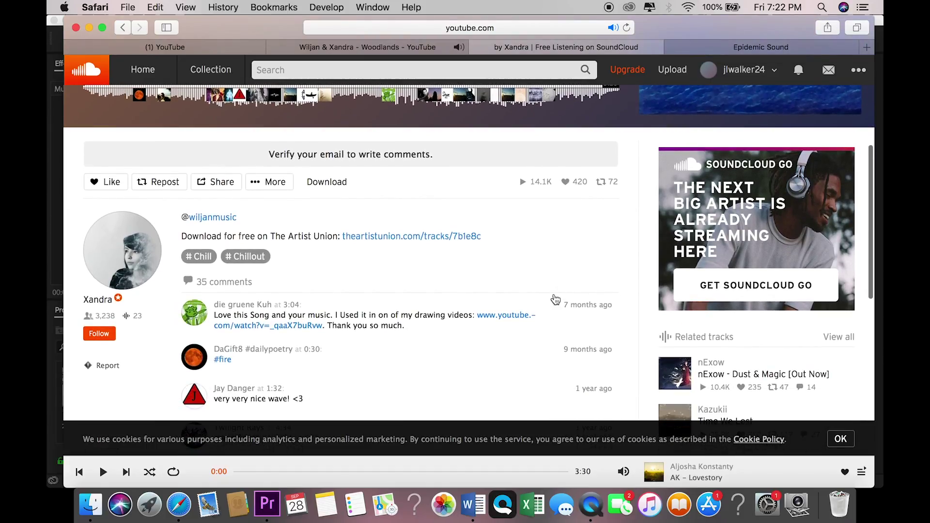
{"action": "scroll", "coordinate": [556, 300], "scroll_direction": "down", "scroll_amount": 2}
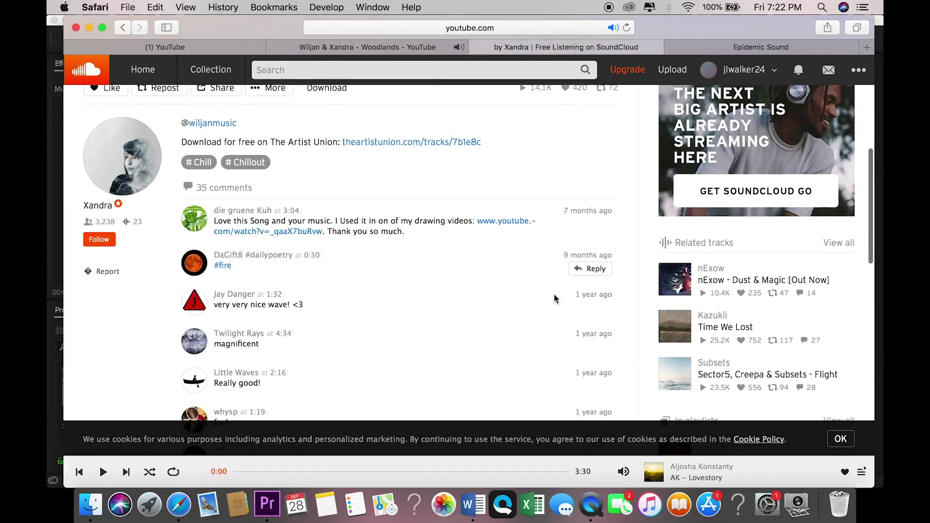
{"action": "scroll", "coordinate": [554, 297], "scroll_direction": "up", "scroll_amount": 2}
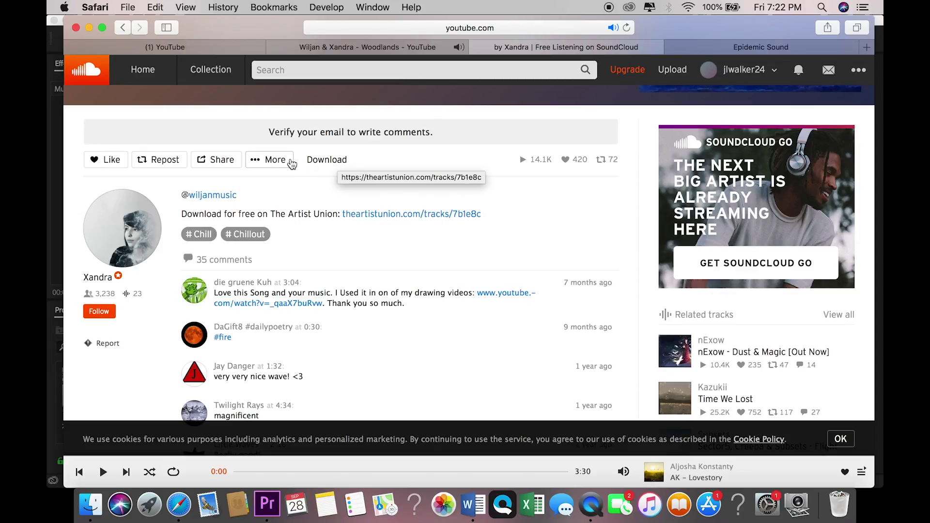
{"action": "left_click", "coordinate": [286, 163]}
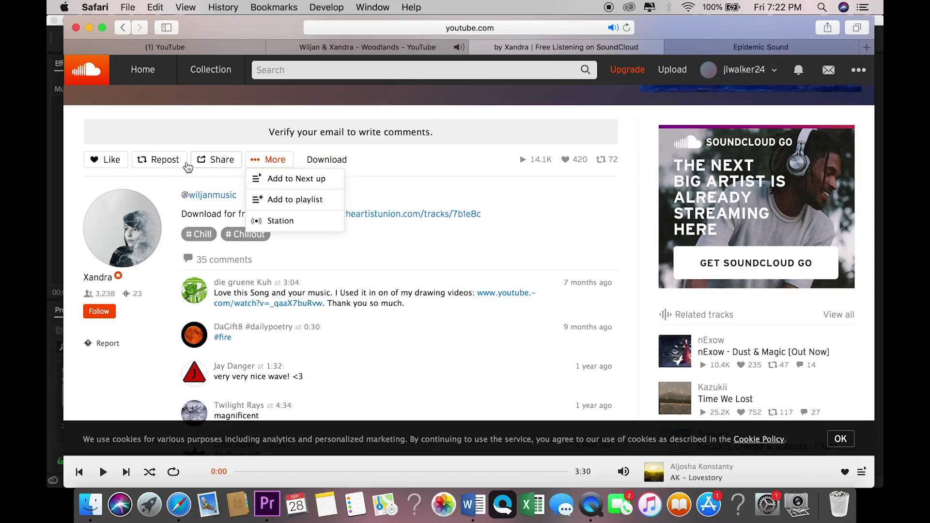
{"action": "left_click", "coordinate": [486, 245]}
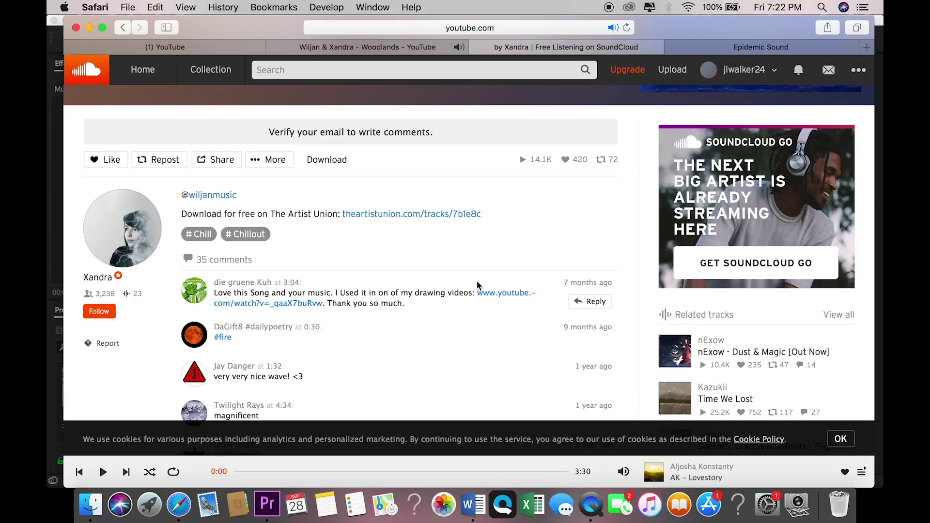
Examine the Woodlands page on SoundCloud for its download information, lower the system volume and return to the YouTube video's description
{"action": "scroll", "coordinate": [444, 334], "scroll_direction": "down", "scroll_amount": 3}
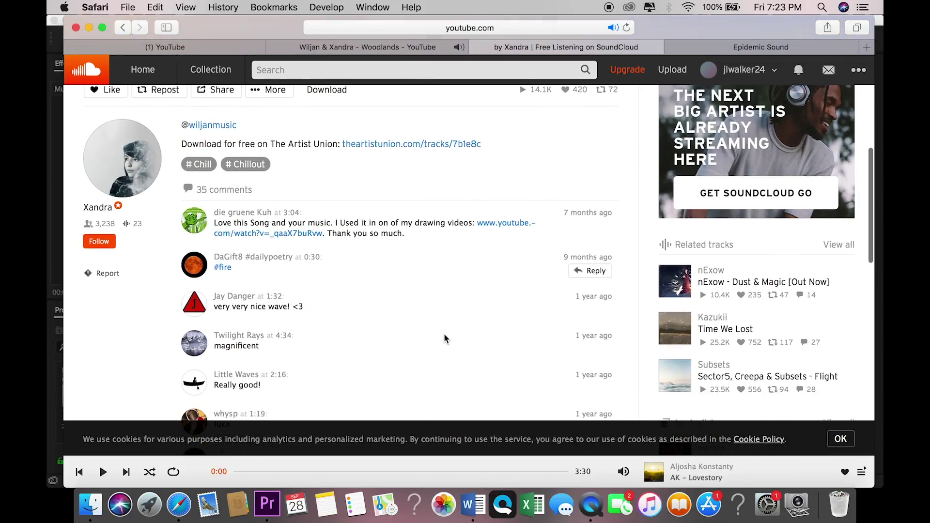
{"action": "scroll", "coordinate": [444, 334], "scroll_direction": "up", "scroll_amount": 2}
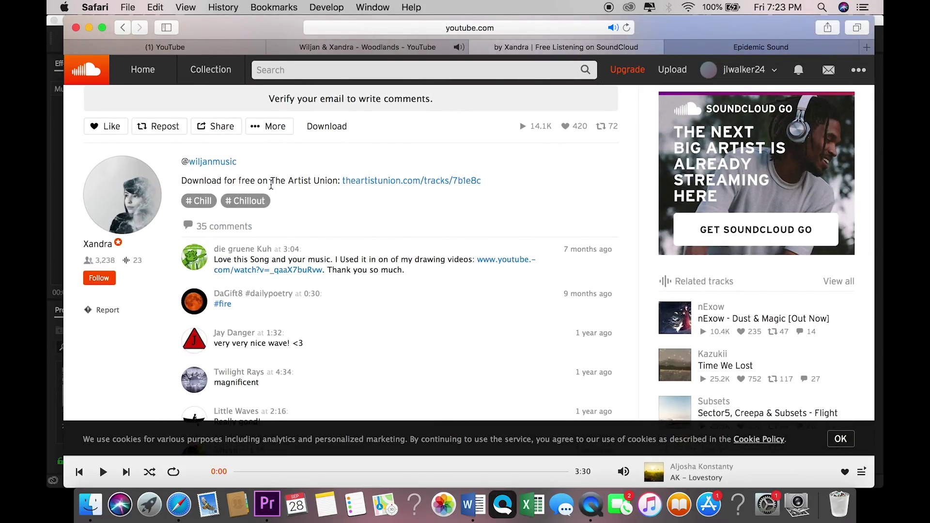
{"action": "scroll", "coordinate": [481, 222], "scroll_direction": "up", "scroll_amount": 4}
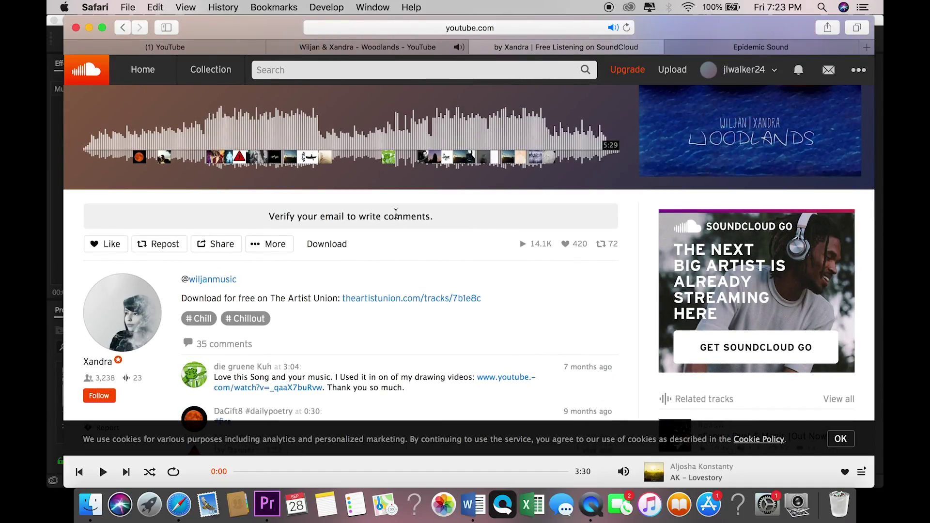
{"action": "scroll", "coordinate": [409, 317], "scroll_direction": "down", "scroll_amount": 2}
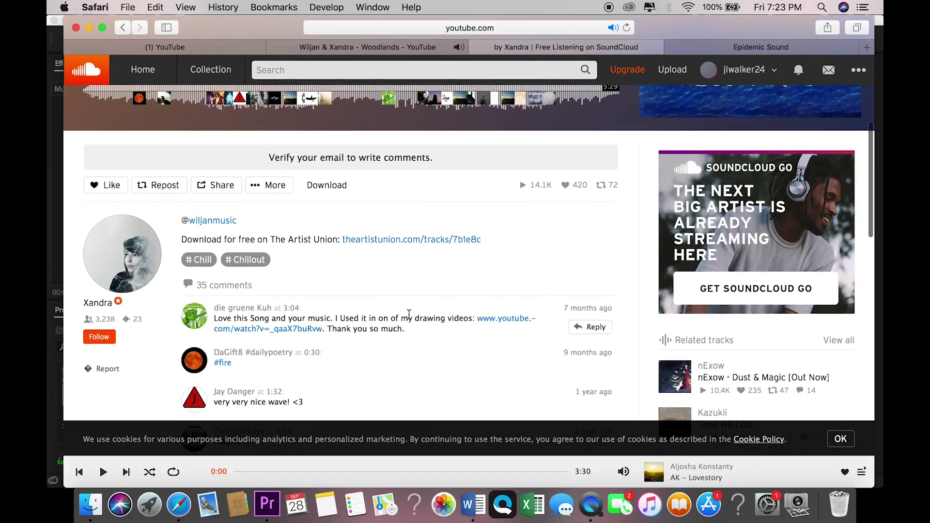
{"action": "scroll", "coordinate": [430, 318], "scroll_direction": "down", "scroll_amount": 7}
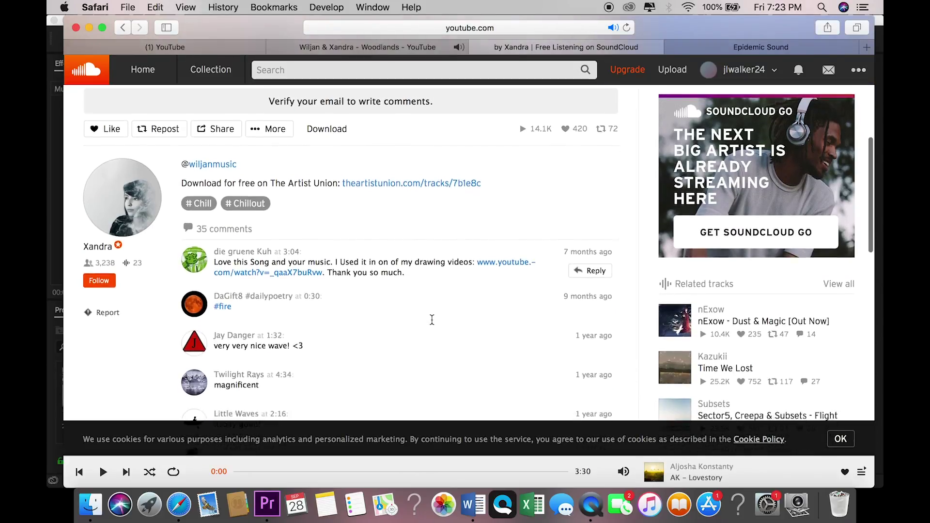
{"action": "scroll", "coordinate": [431, 320], "scroll_direction": "up", "scroll_amount": 10}
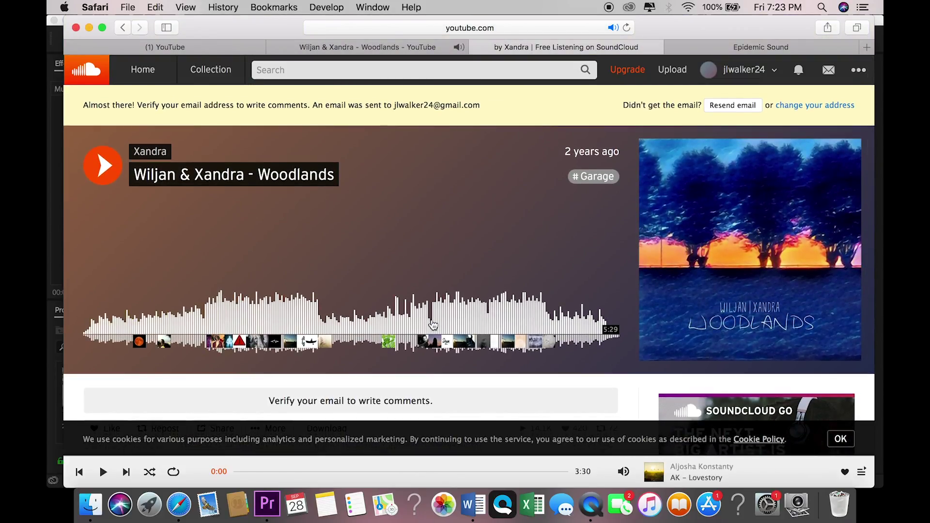
{"action": "scroll", "coordinate": [433, 325], "scroll_direction": "down", "scroll_amount": 2}
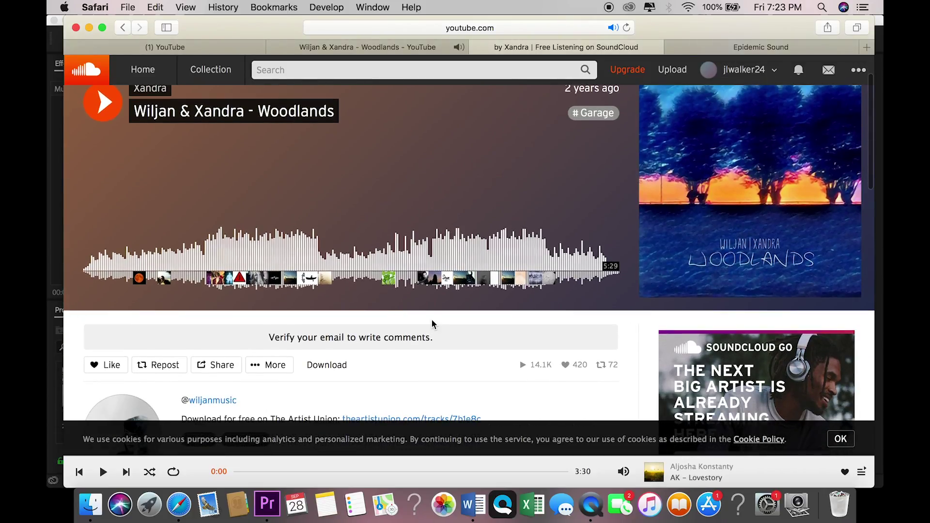
{"action": "key", "text": "XF86AudioLowerVolume"}
{"action": "key", "text": "XF86AudioLowerVolume"}
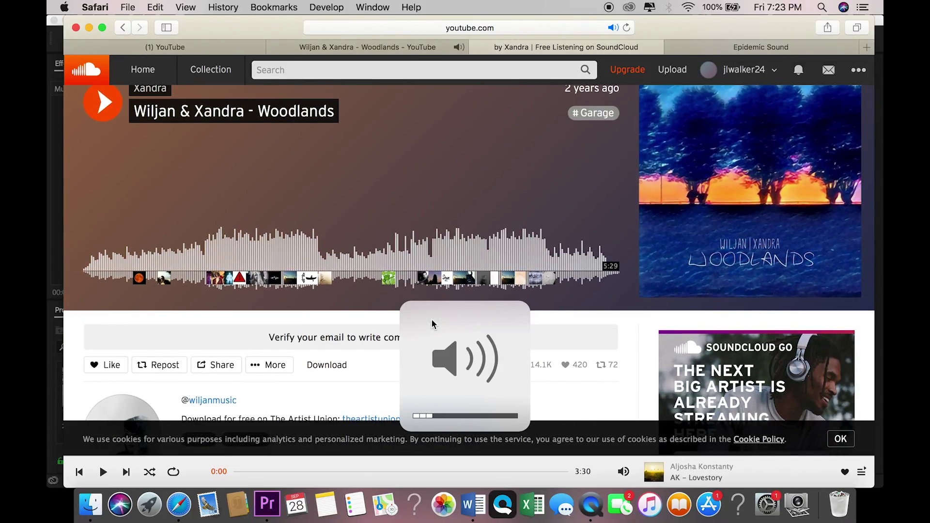
{"action": "scroll", "coordinate": [592, 355], "scroll_direction": "down", "scroll_amount": 3}
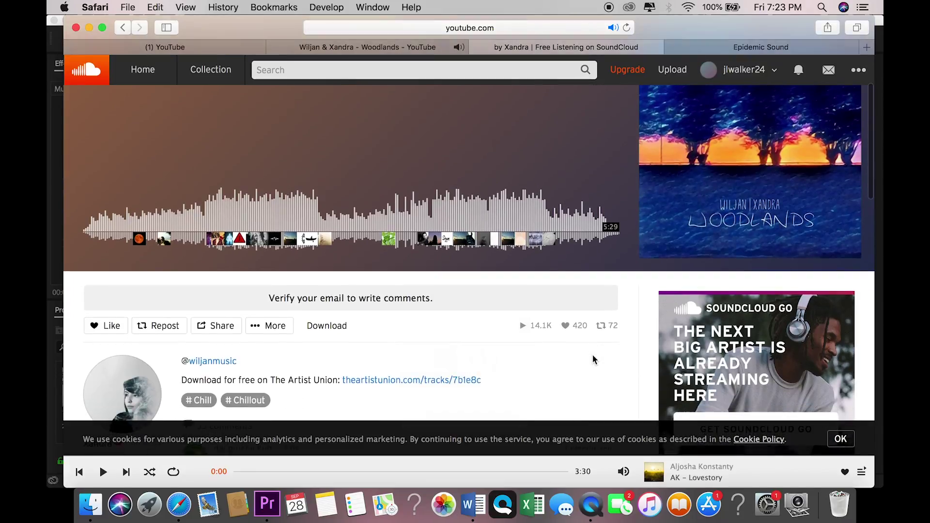
{"action": "scroll", "coordinate": [592, 355], "scroll_direction": "up", "scroll_amount": 1}
{"action": "scroll", "coordinate": [593, 356], "scroll_direction": "up", "scroll_amount": 2}
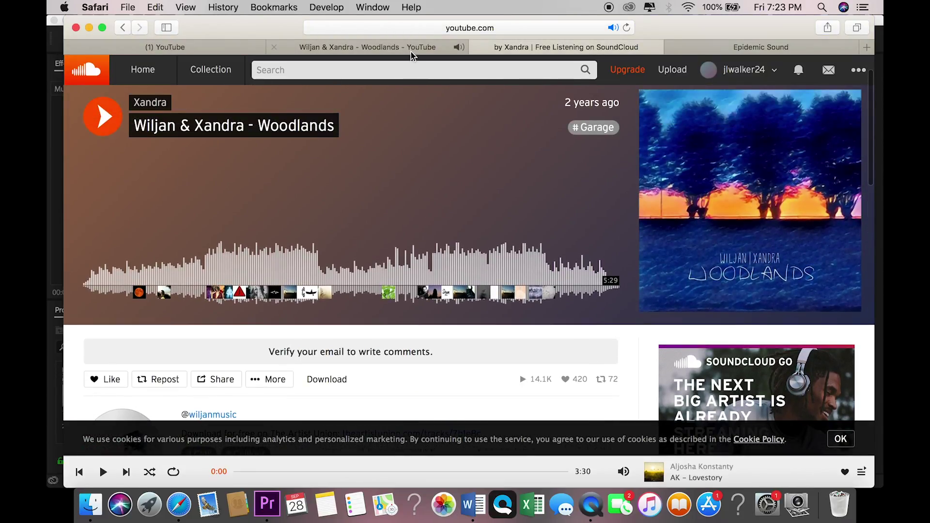
{"action": "left_click", "coordinate": [396, 49]}
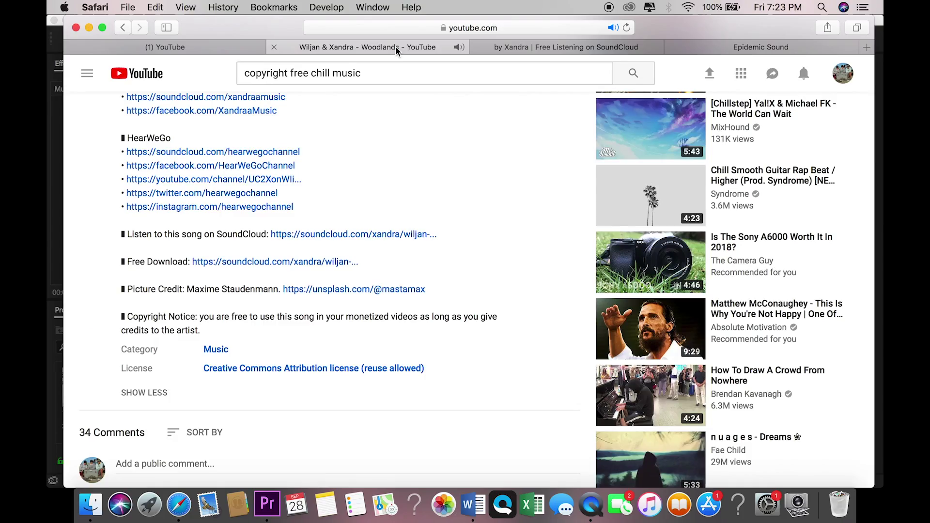
Return to the player of the Woodlands video and pause its playback
{"action": "scroll", "coordinate": [387, 303], "scroll_direction": "up", "scroll_amount": 10}
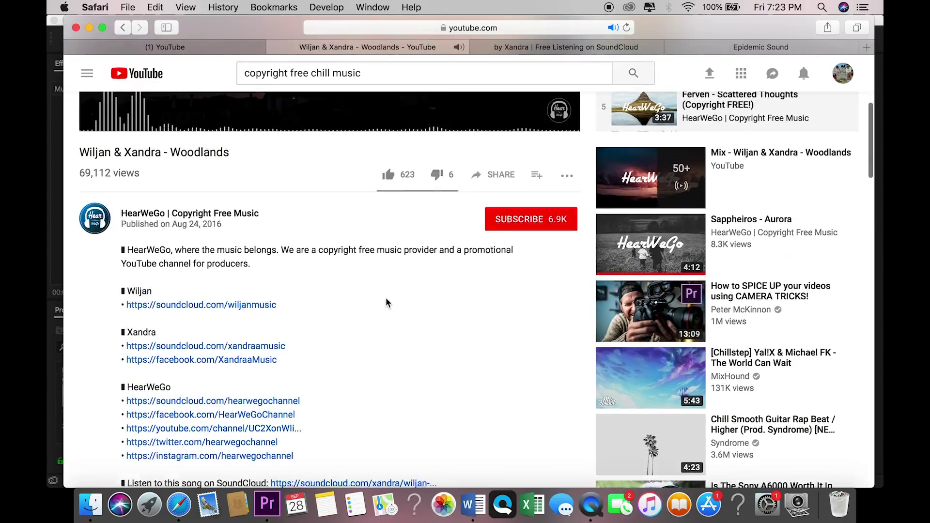
{"action": "scroll", "coordinate": [386, 303], "scroll_direction": "up", "scroll_amount": 2}
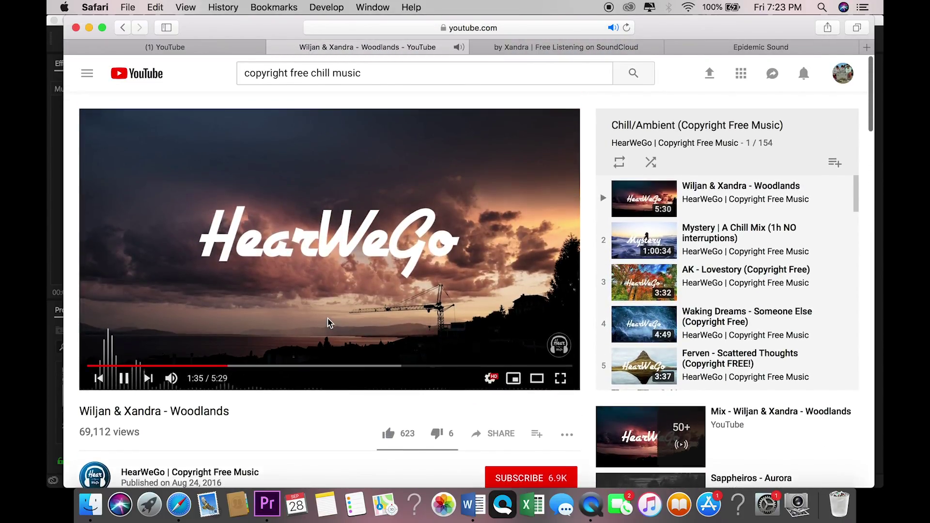
{"action": "left_click", "coordinate": [128, 382]}
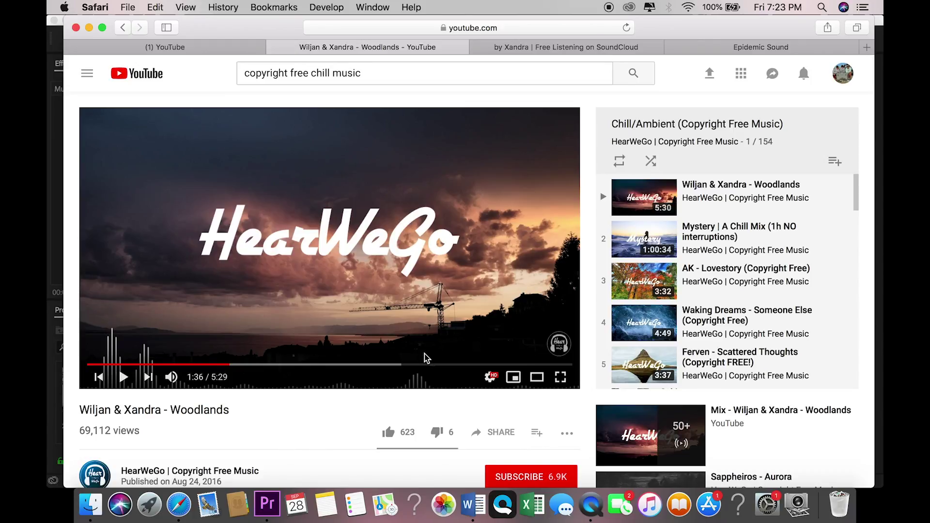
View the Epidemic Sound home page briefly and review the Woodlands video's description on YouTube for its download link and copyright notice
{"action": "left_click", "coordinate": [754, 48]}
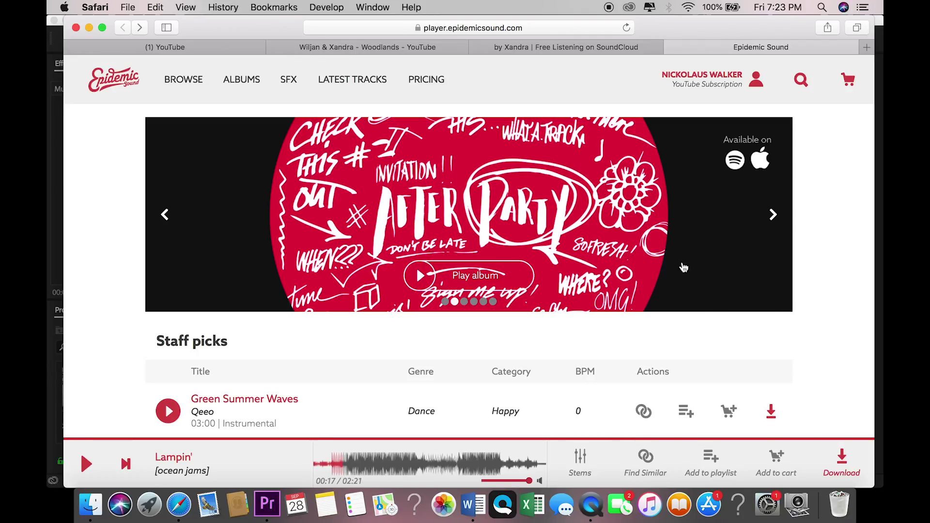
{"action": "left_click", "coordinate": [420, 51]}
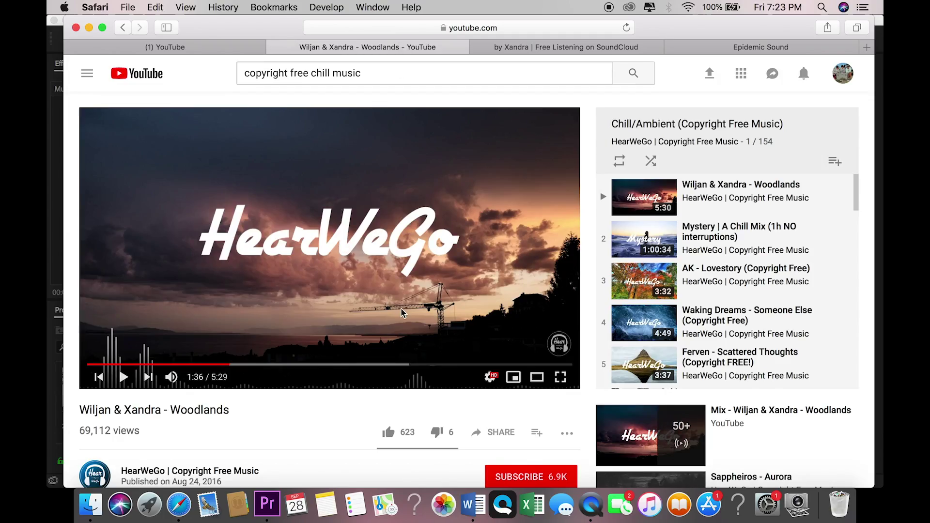
{"action": "scroll", "coordinate": [365, 423], "scroll_direction": "down", "scroll_amount": 5}
{"action": "scroll", "coordinate": [364, 423], "scroll_direction": "down", "scroll_amount": 1}
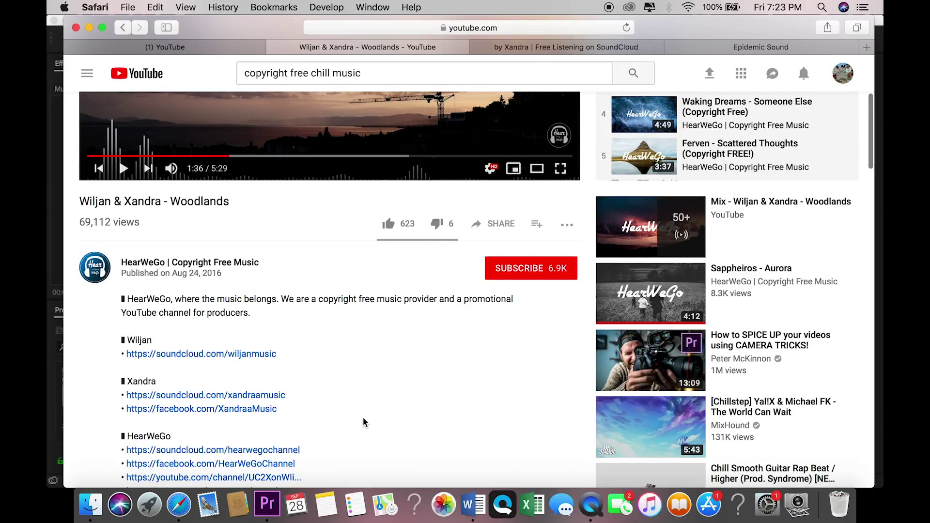
{"action": "scroll", "coordinate": [364, 419], "scroll_direction": "down", "scroll_amount": 6}
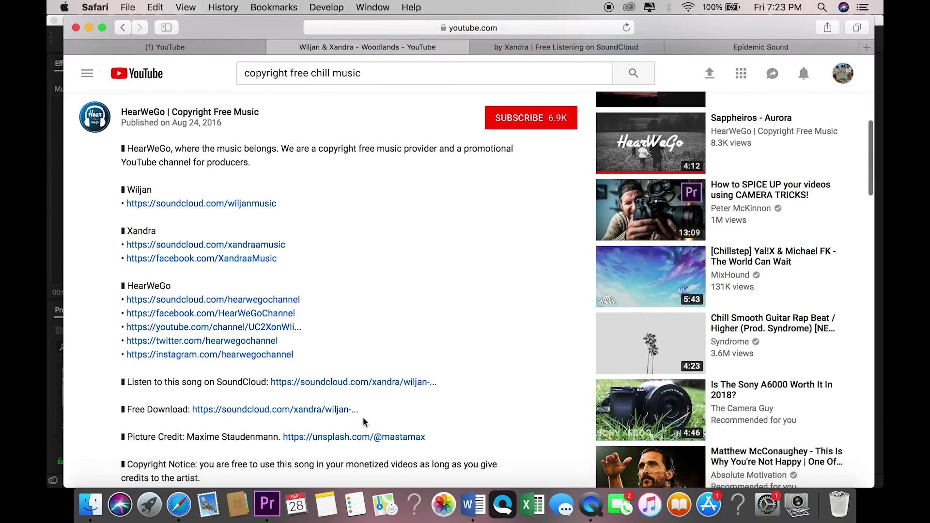
{"action": "scroll", "coordinate": [364, 419], "scroll_direction": "down", "scroll_amount": 2}
{"action": "scroll", "coordinate": [363, 419], "scroll_direction": "up", "scroll_amount": 15}
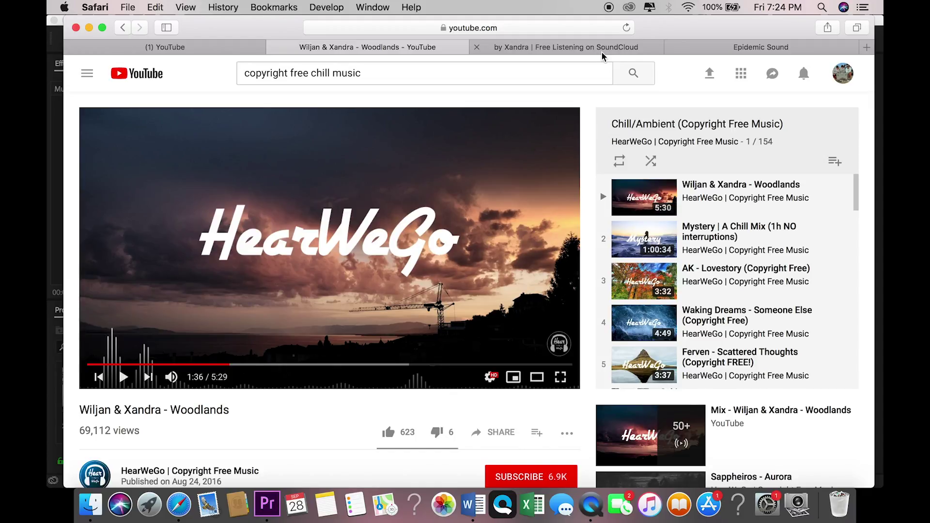
Switch to the Epidemic Sound site and browse its tracks filtered by the Hip Hop genre
{"action": "left_click", "coordinate": [778, 50]}
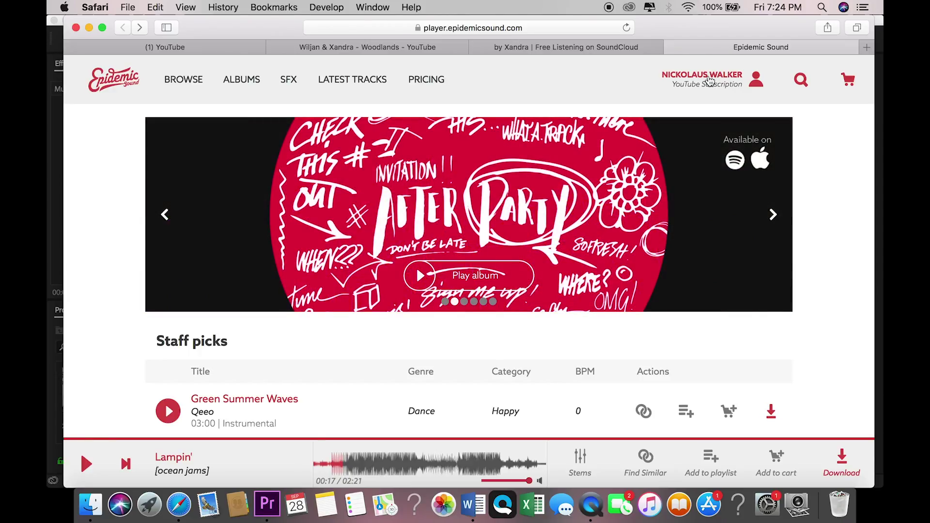
{"action": "left_click", "coordinate": [199, 82]}
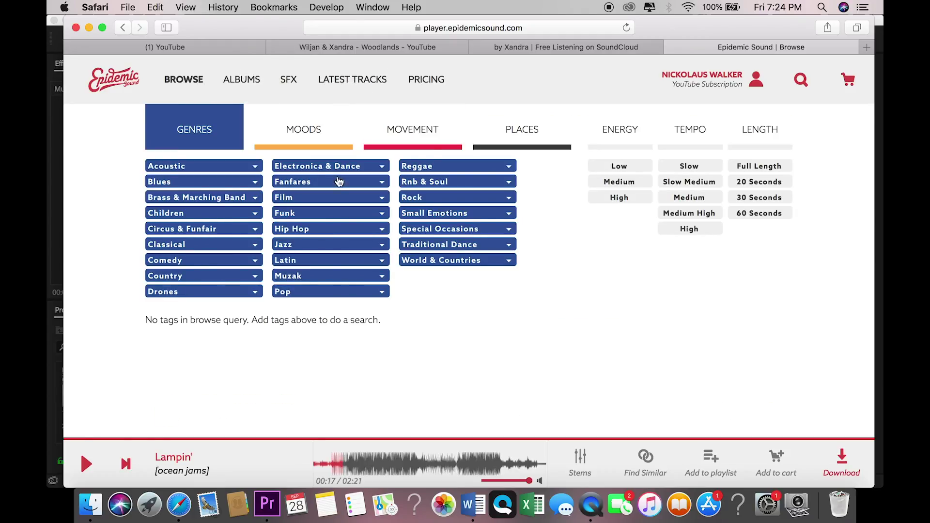
{"action": "left_click", "coordinate": [302, 232]}
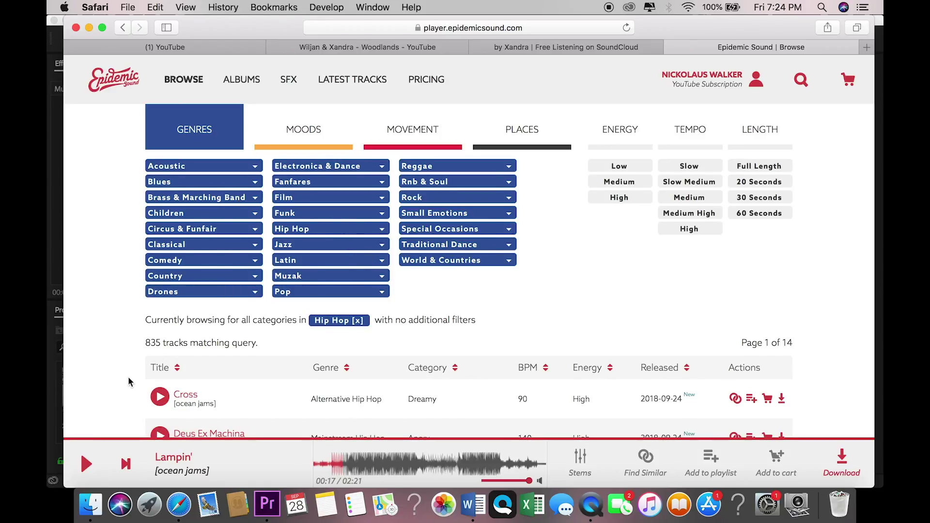
{"action": "scroll", "coordinate": [128, 378], "scroll_direction": "down", "scroll_amount": 2}
{"action": "scroll", "coordinate": [128, 382], "scroll_direction": "down", "scroll_amount": 3}
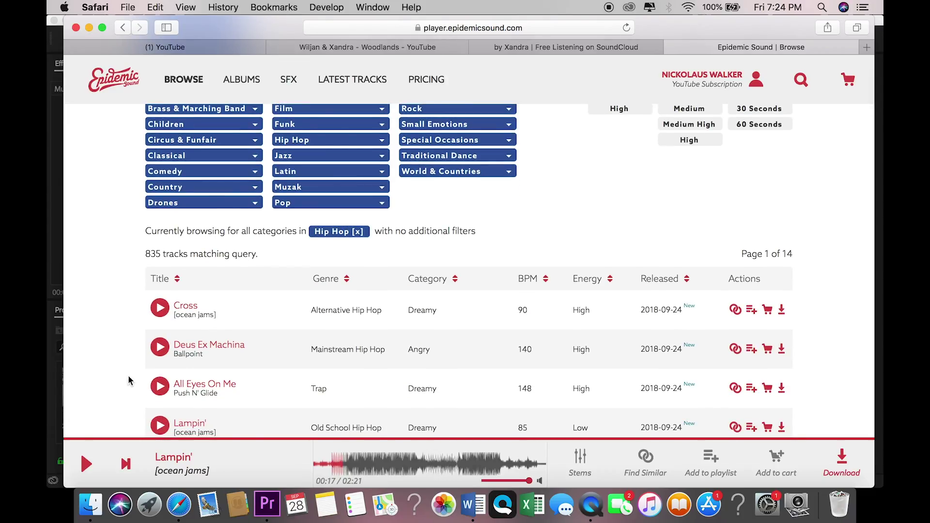
{"action": "scroll", "coordinate": [129, 380], "scroll_direction": "down", "scroll_amount": 8}
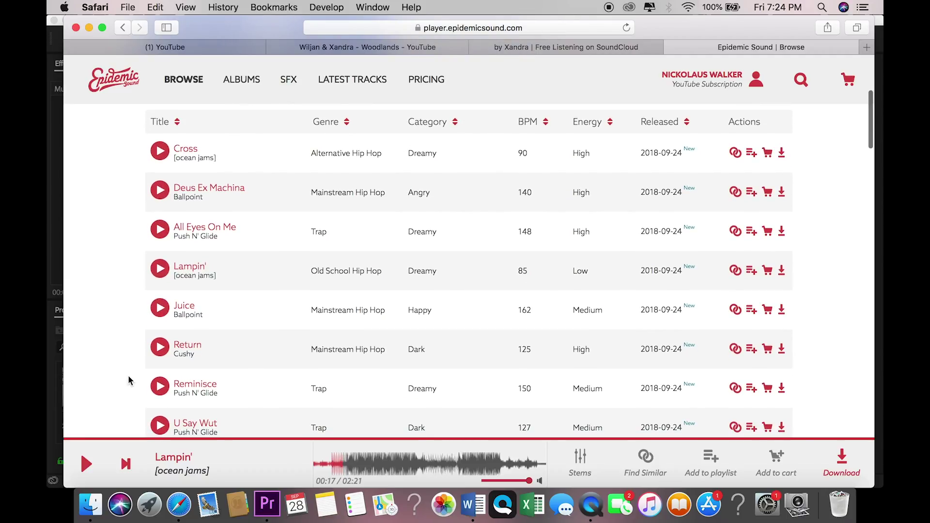
Preview the track Lampin' by [ocean jams], adjusting the system volume while it plays
{"action": "left_click", "coordinate": [159, 268]}
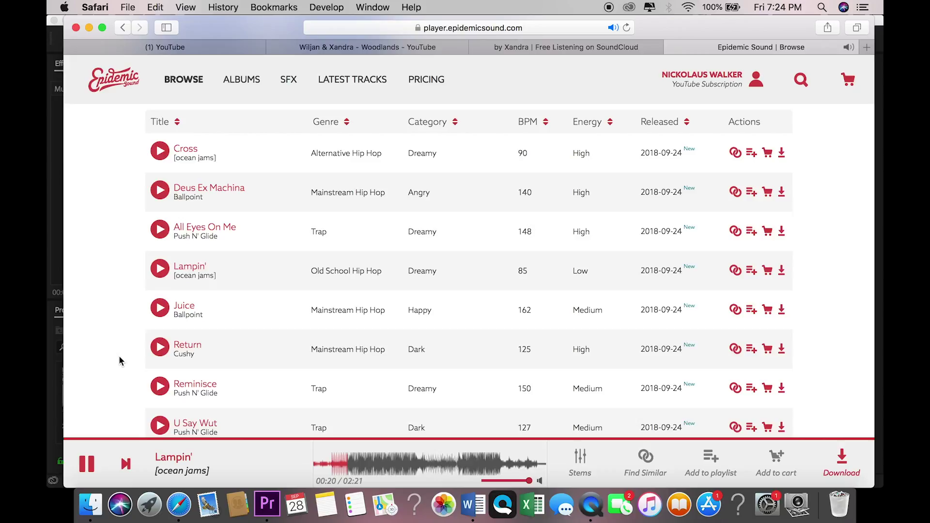
{"action": "key", "text": "XF86AudioRaiseVolume"}
{"action": "key", "text": "XF86AudioRaiseVolume"}
{"action": "key", "text": "XF86AudioRaiseVolume"}
{"action": "key", "text": "XF86AudioRaiseVolume"}
{"action": "key", "text": "XF86AudioRaiseVolume"}
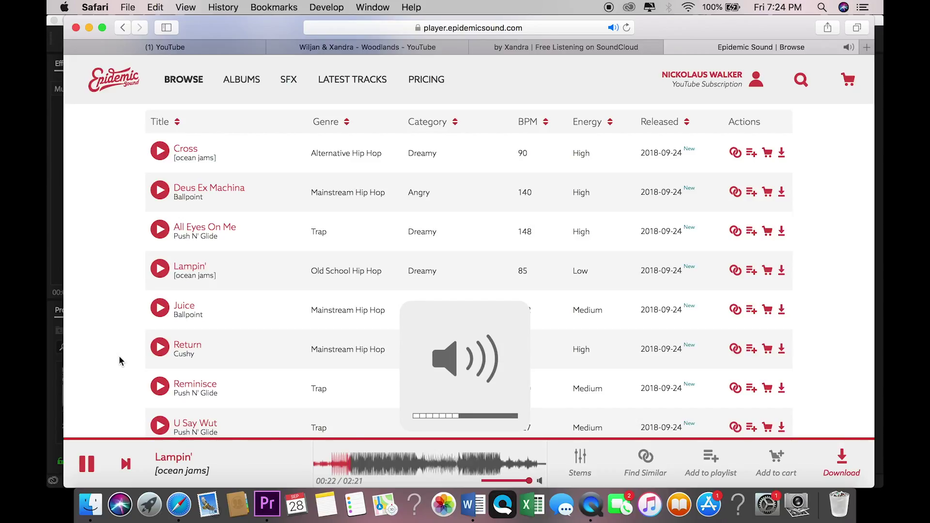
{"action": "key", "text": "XF86AudioLowerVolume"}
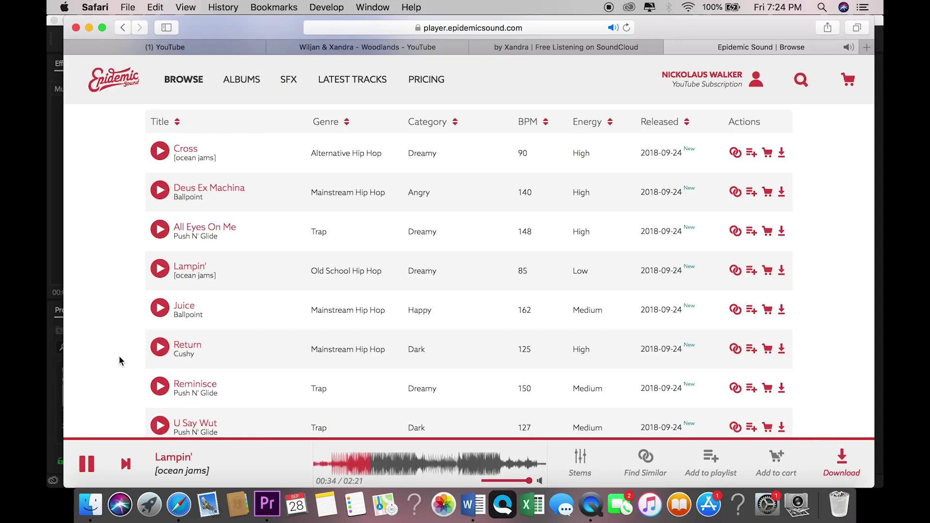
{"action": "key", "text": "XF86AudioLowerVolume"}
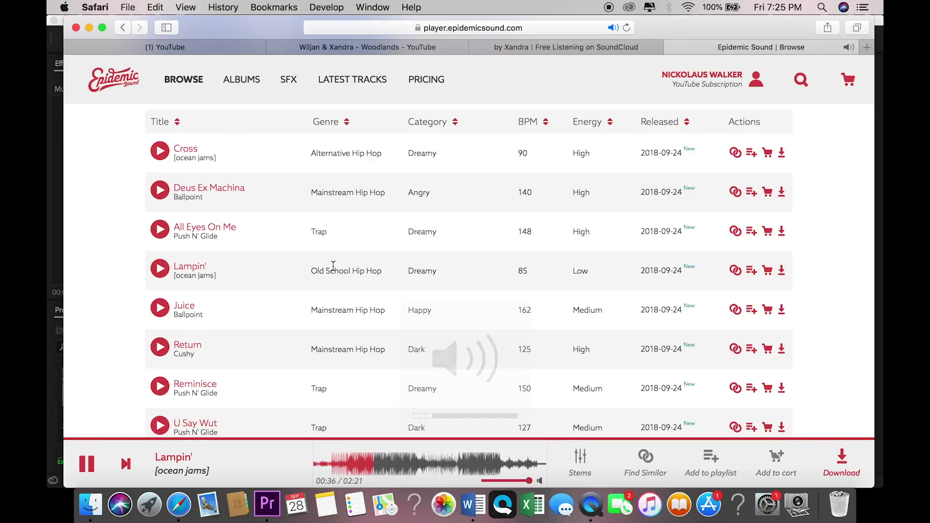
Download the track Lampin' and pause its preview on the site
{"action": "left_click", "coordinate": [782, 271]}
{"action": "left_click", "coordinate": [490, 253]}
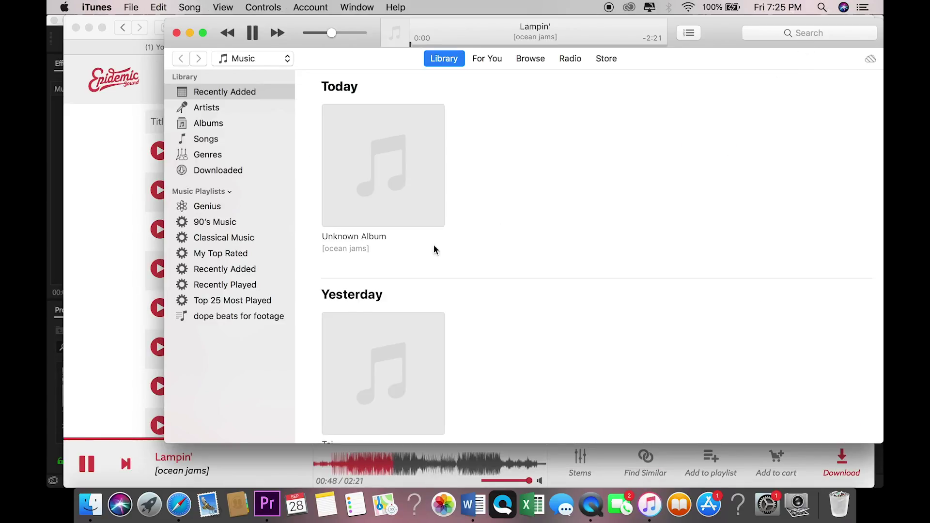
{"action": "left_click", "coordinate": [108, 357]}
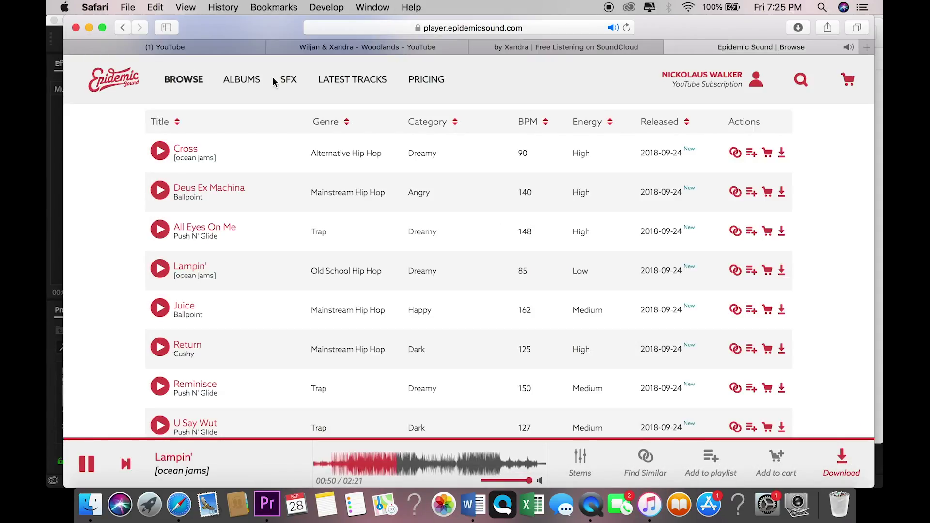
{"action": "left_click", "coordinate": [87, 464]}
Import the Lampin' track from iTunes into the Premiere Pro project and place it on audio track A2 at the sequence start
{"action": "left_click", "coordinate": [649, 504]}
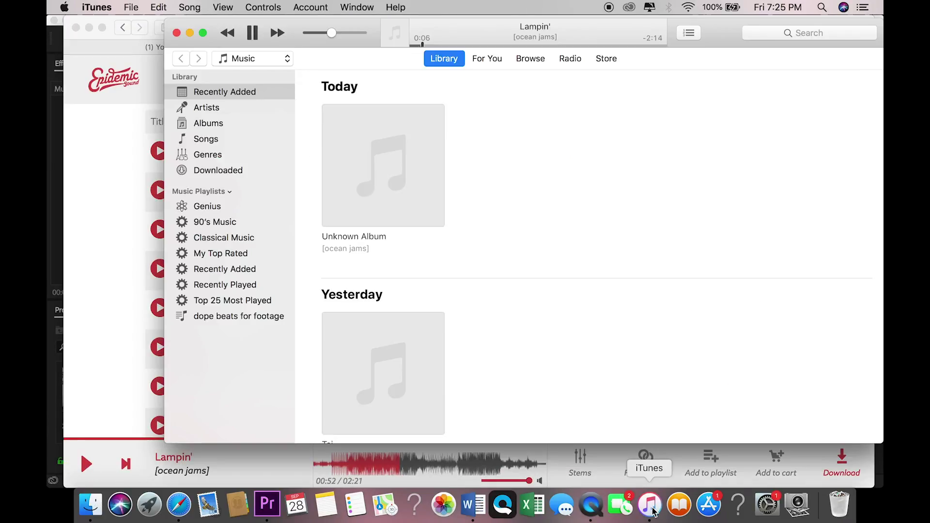
{"action": "left_click", "coordinate": [90, 27]}
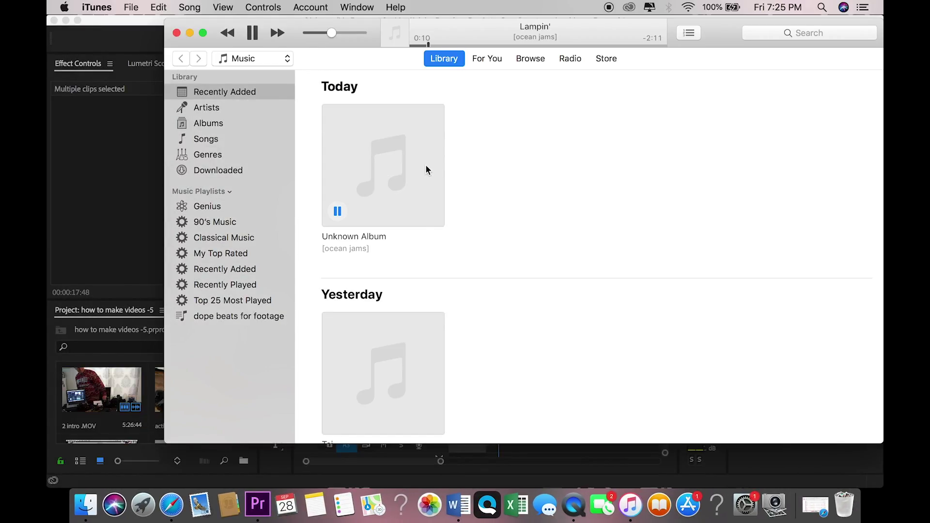
{"action": "left_click_drag", "start_coordinate": [426, 169], "coordinate": [148, 389]}
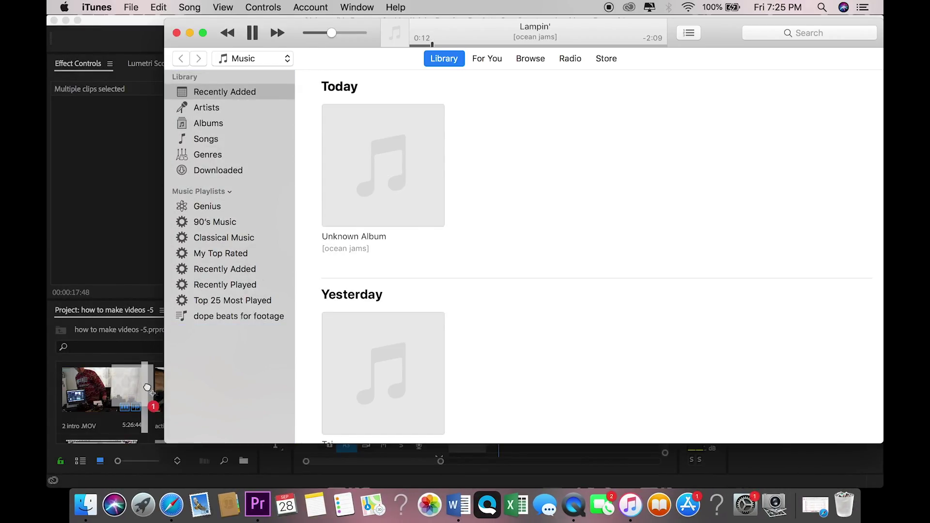
{"action": "left_click", "coordinate": [143, 36]}
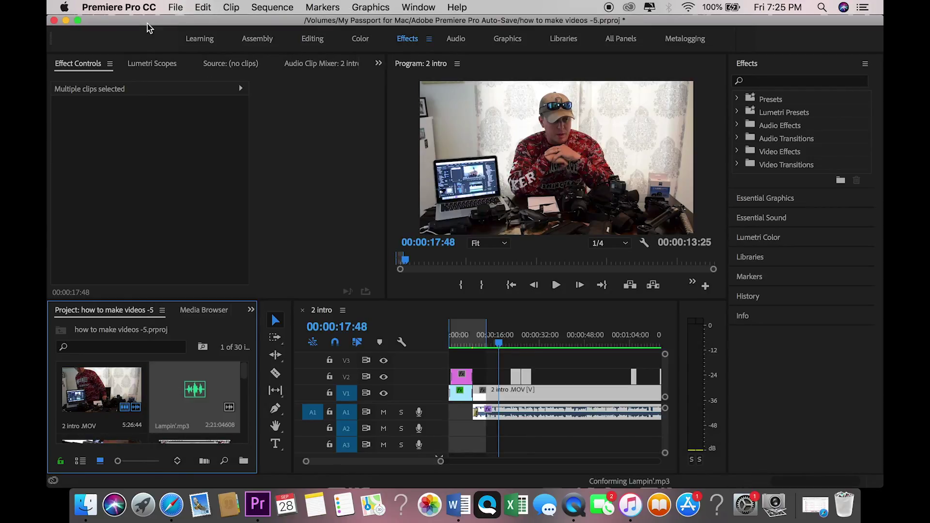
{"action": "left_click_drag", "start_coordinate": [184, 400], "coordinate": [451, 434]}
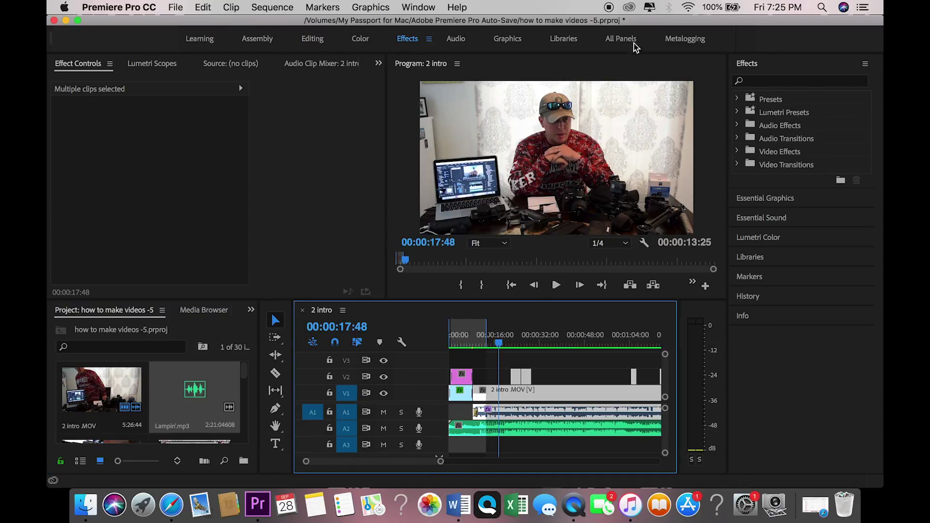
Apply the Exponential Fade audio transition to the beginning of the Lampin' clip on A2
{"action": "left_click", "coordinate": [737, 139]}
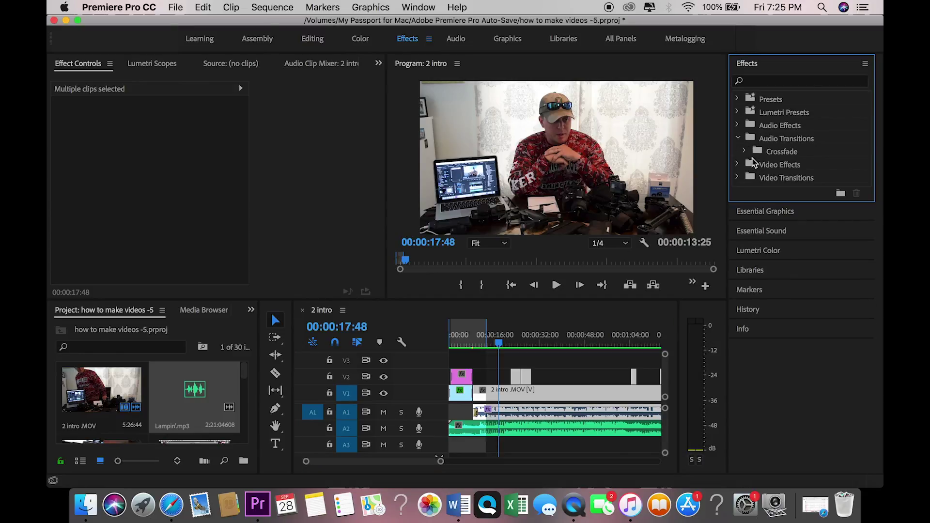
{"action": "left_click", "coordinate": [745, 151]}
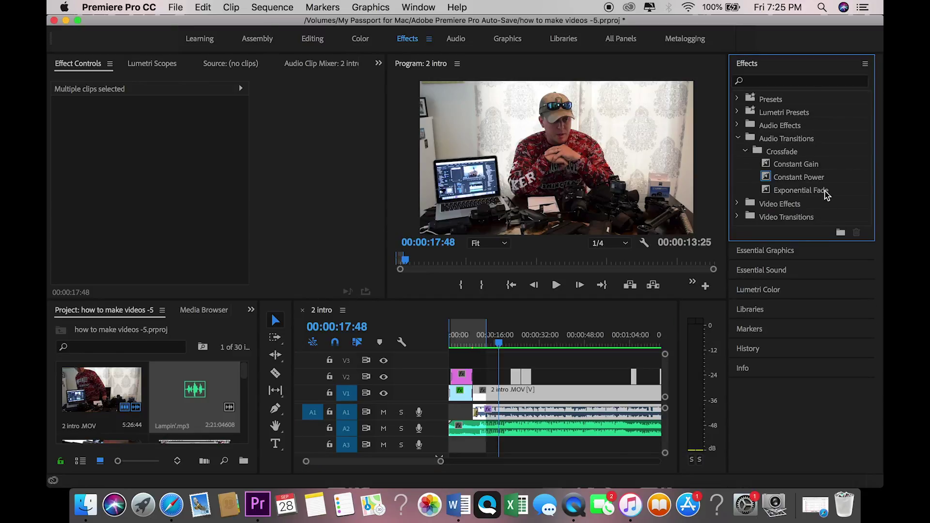
{"action": "left_click", "coordinate": [826, 193]}
{"action": "left_click_drag", "start_coordinate": [670, 313], "coordinate": [451, 428]}
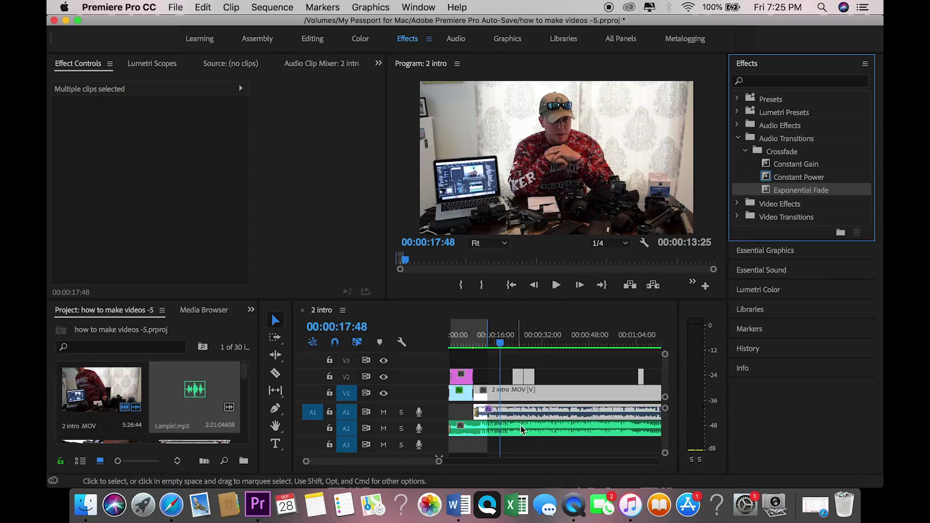
{"action": "left_click", "coordinate": [536, 428]}
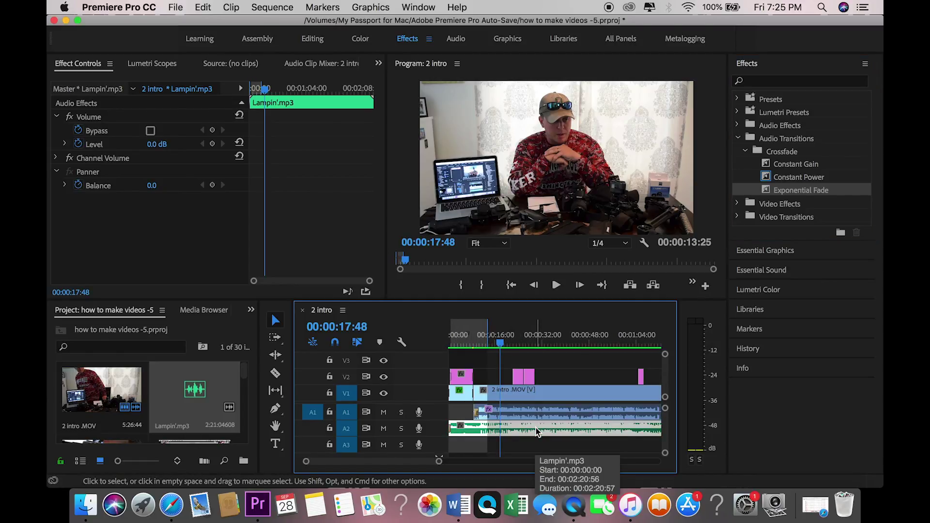
{"action": "right_click", "coordinate": [535, 428]}
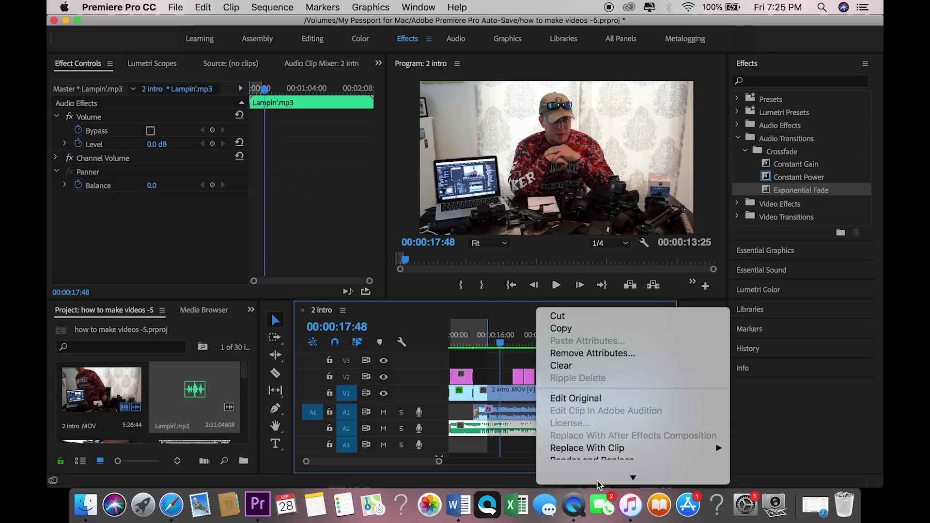
{"action": "mouse_move", "coordinate": [594, 465]}
{"action": "left_click", "coordinate": [601, 353]}
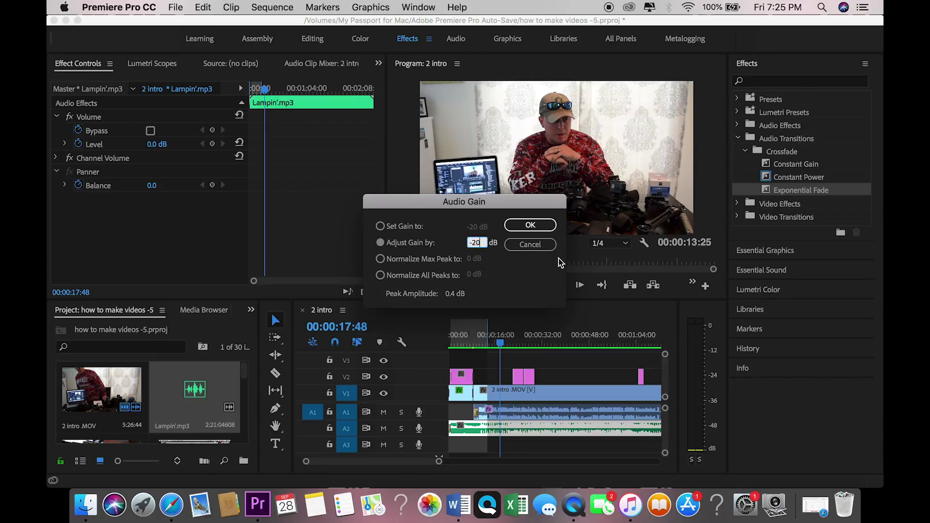
{"action": "left_click", "coordinate": [542, 245]}
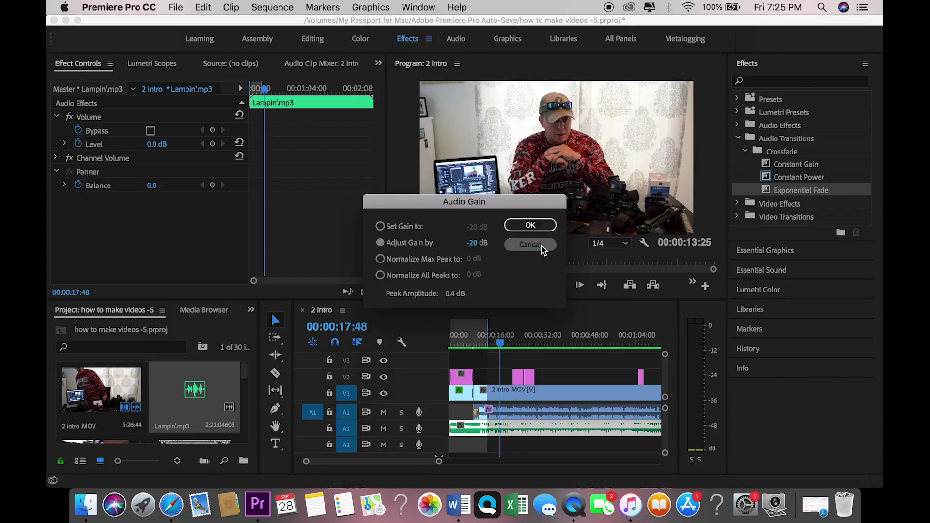
Adjust the audio gain of the Lampin' clip on A2 by -20 dB
{"action": "right_click", "coordinate": [532, 430]}
{"action": "mouse_move", "coordinate": [573, 478]}
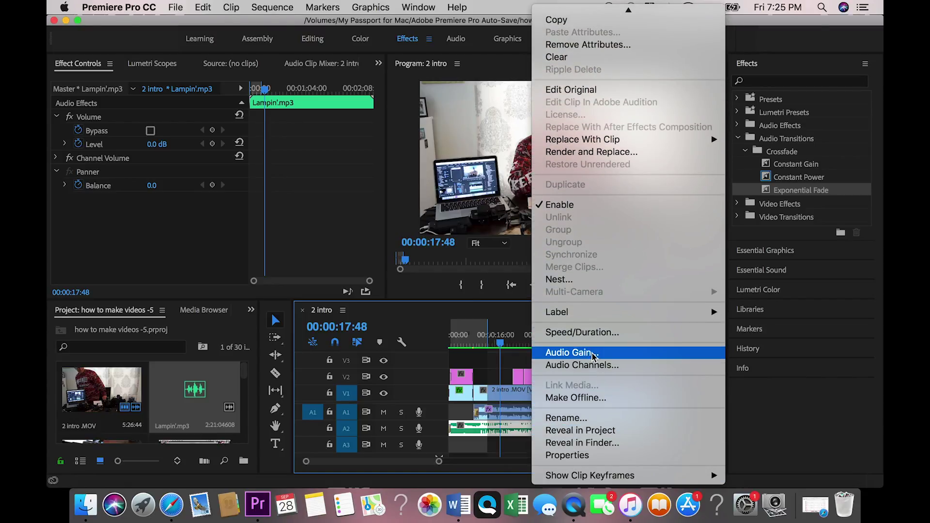
{"action": "left_click", "coordinate": [592, 353]}
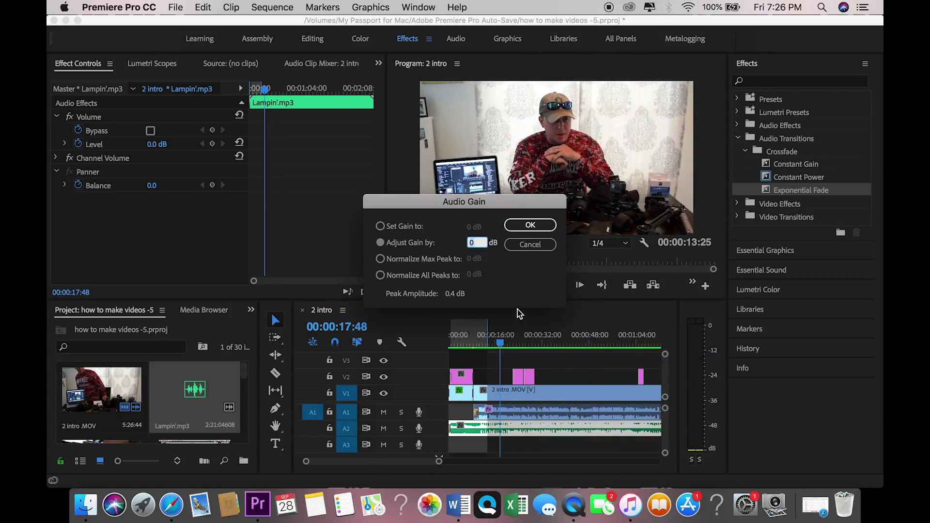
{"action": "type", "text": "-20"}
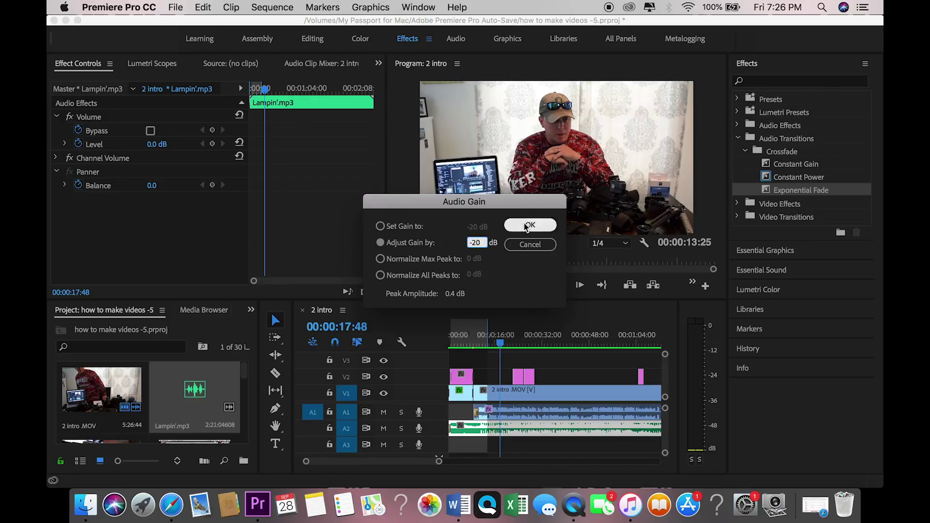
{"action": "left_click", "coordinate": [533, 226]}
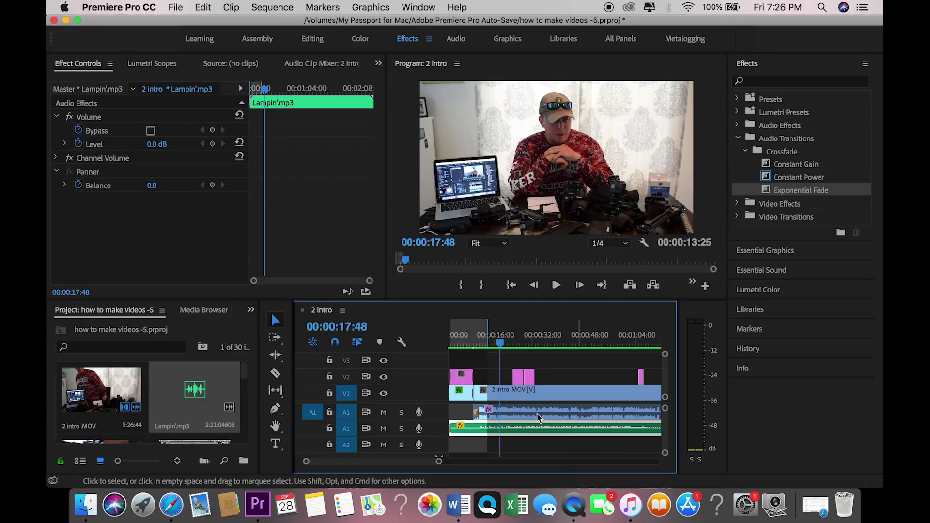
Return the playhead to the start of the sequence and quit iTunes
{"action": "left_click", "coordinate": [462, 347]}
{"action": "left_click_drag", "start_coordinate": [463, 347], "coordinate": [425, 343]}
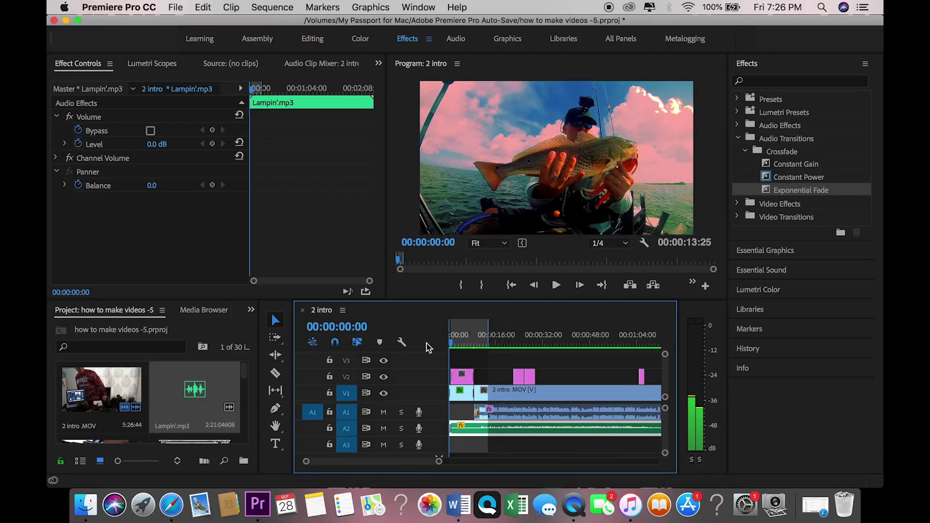
{"action": "right_click", "coordinate": [630, 505]}
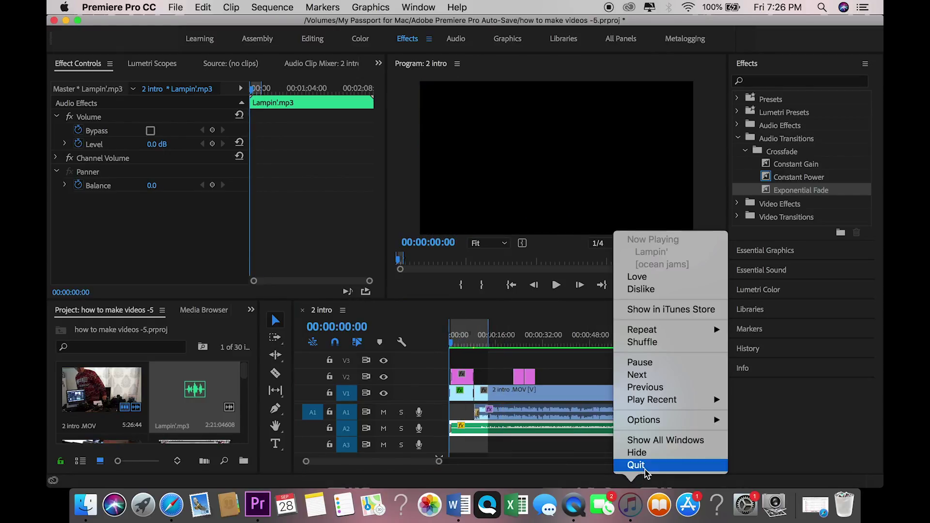
{"action": "left_click", "coordinate": [635, 466]}
Check the browser's music player, return to Premiere Pro and play the sequence from the start to hear the audio mix
{"action": "left_click", "coordinate": [172, 505]}
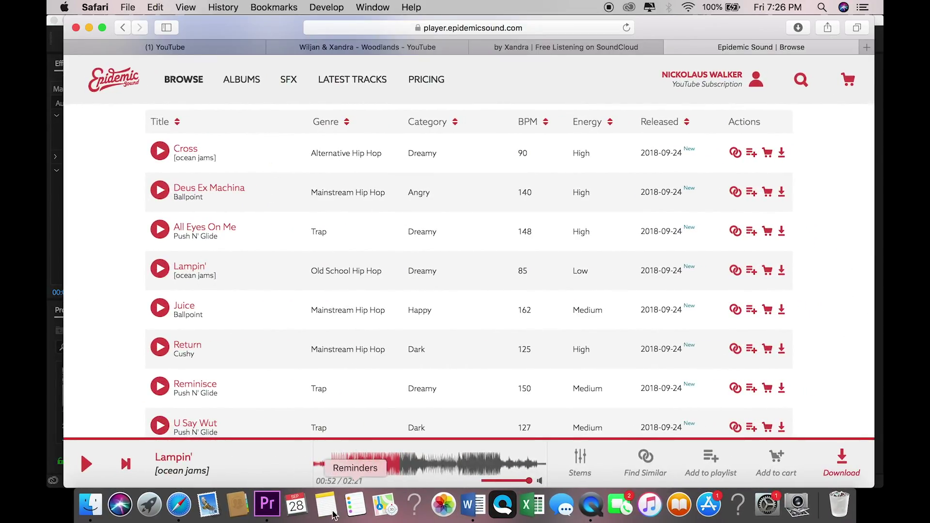
{"action": "left_click", "coordinate": [267, 505]}
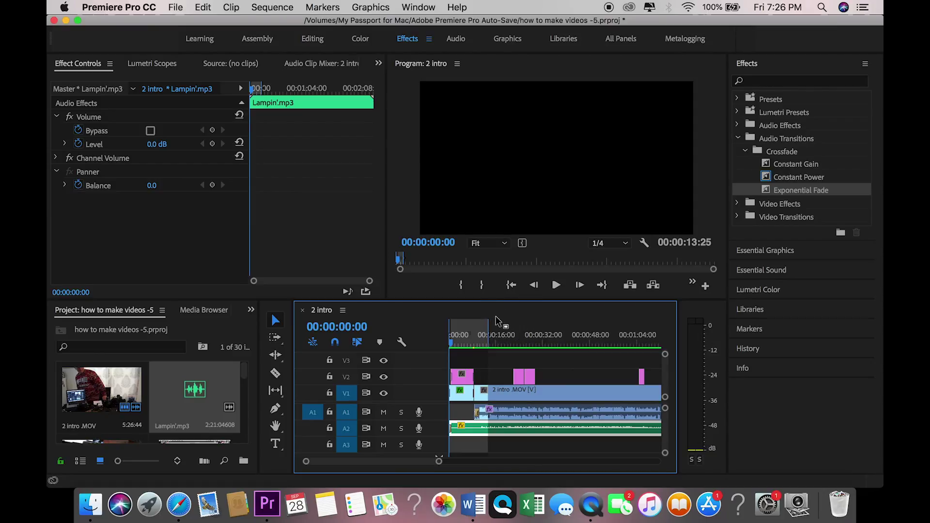
{"action": "left_click", "coordinate": [557, 285]}
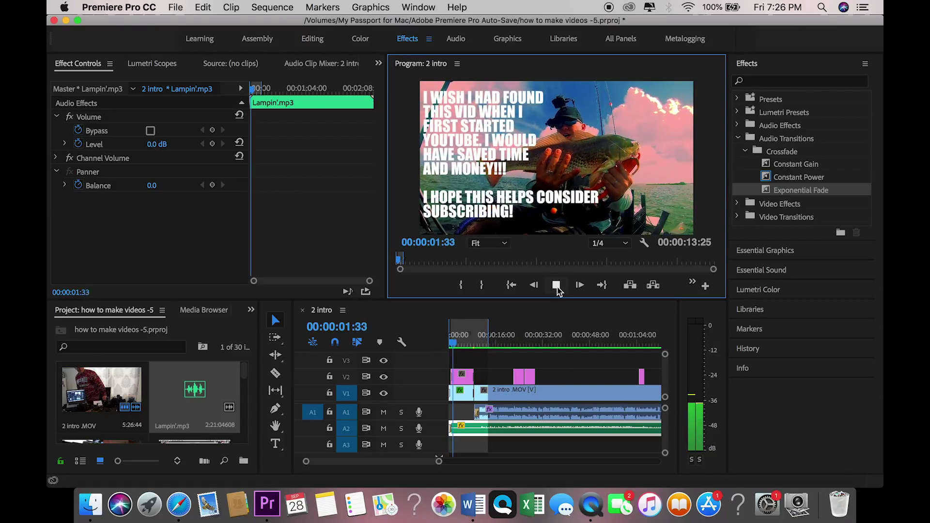
{"action": "key", "text": "XF86AudioRaiseVolume"}
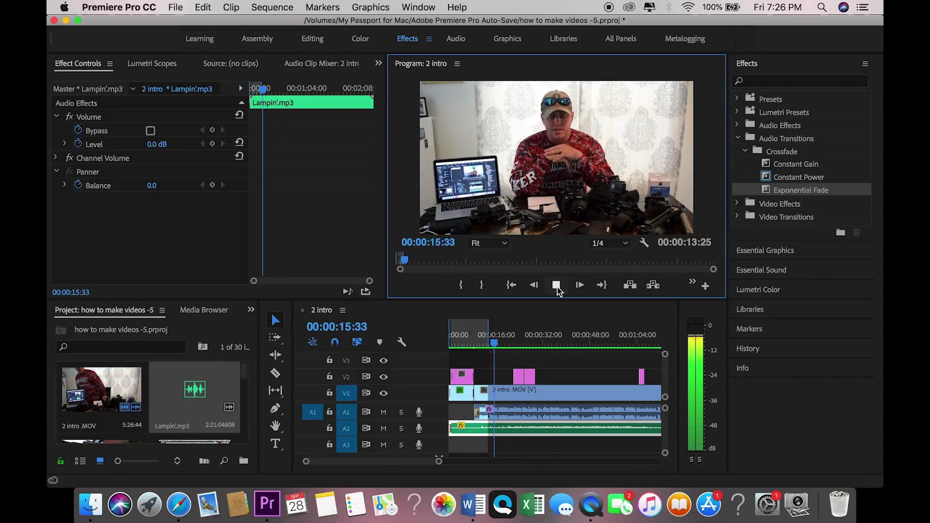
{"action": "key", "text": "XF86AudioLowerVolume"}
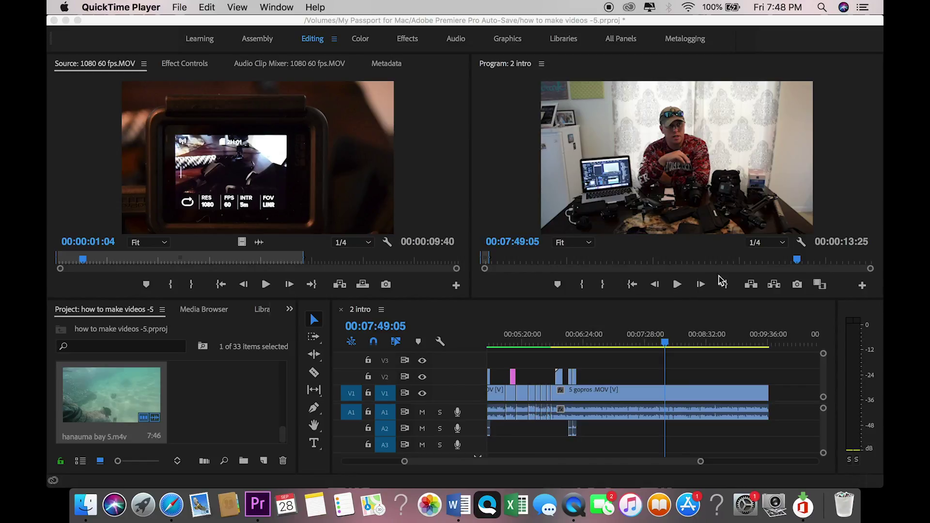
Play the sequence from 00:07:49:05 and preview the 1080 60 fps.MOV source clip to compare them
{"action": "left_click", "coordinate": [679, 287]}
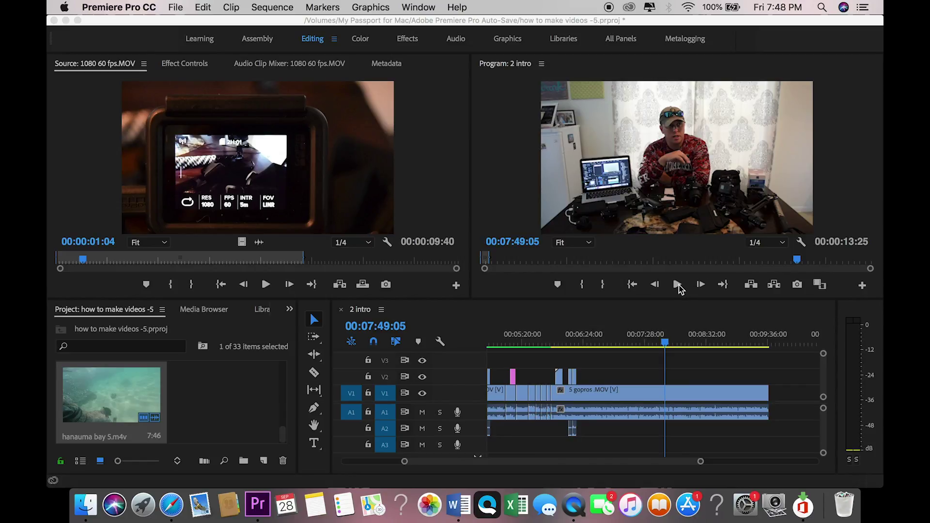
{"action": "left_click", "coordinate": [678, 285]}
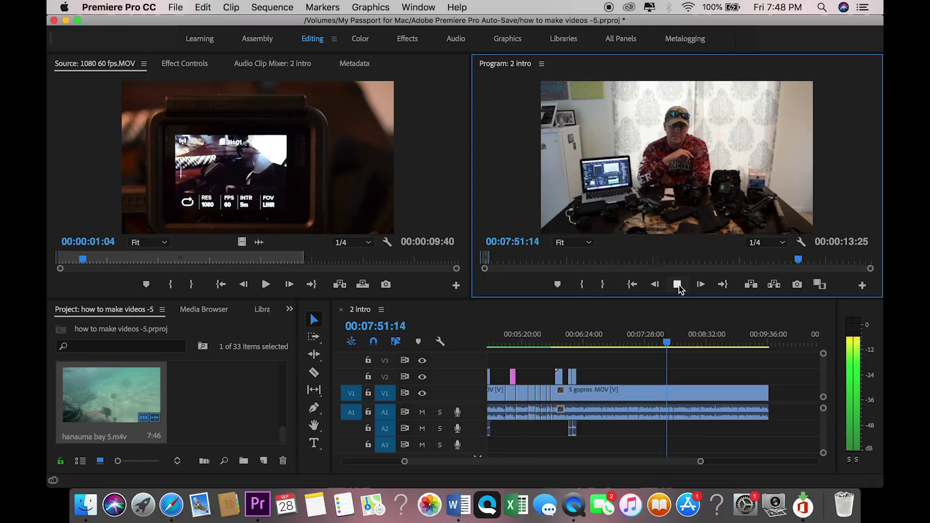
{"action": "left_click", "coordinate": [677, 285]}
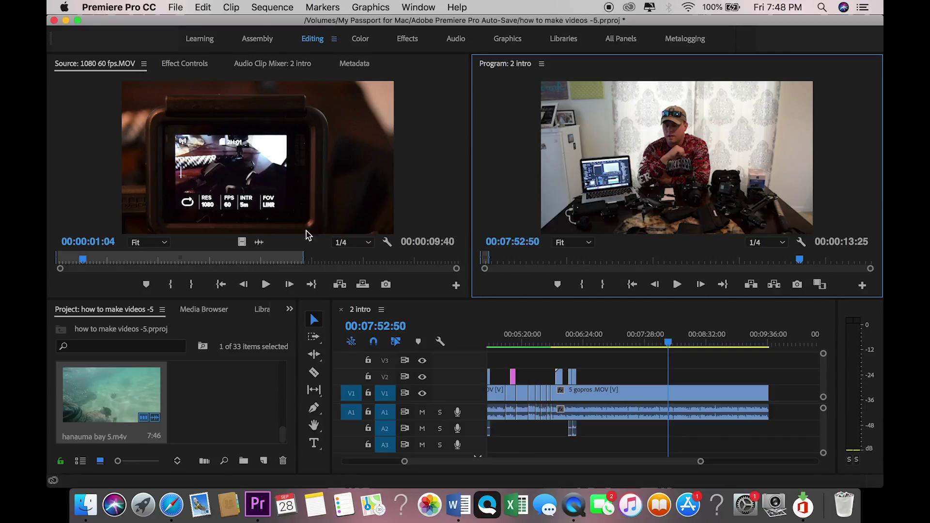
{"action": "left_click", "coordinate": [265, 289]}
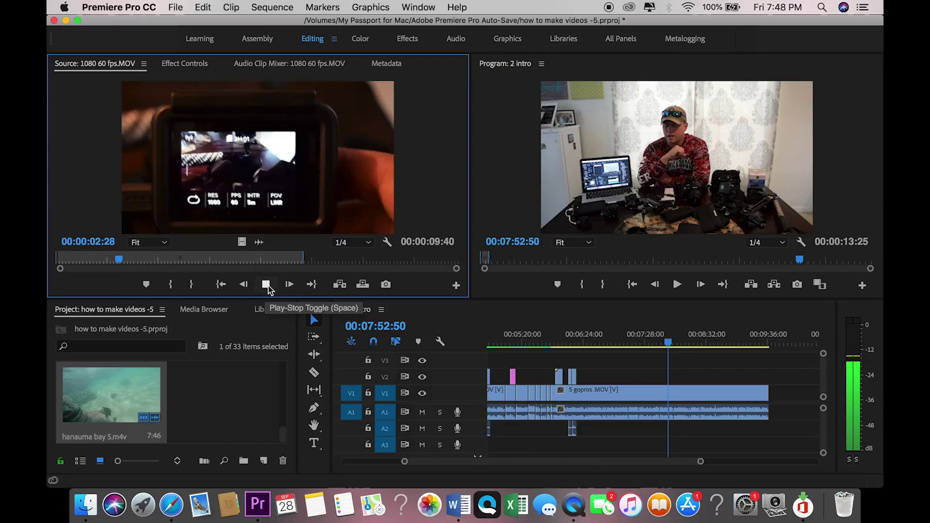
{"action": "left_click", "coordinate": [266, 286]}
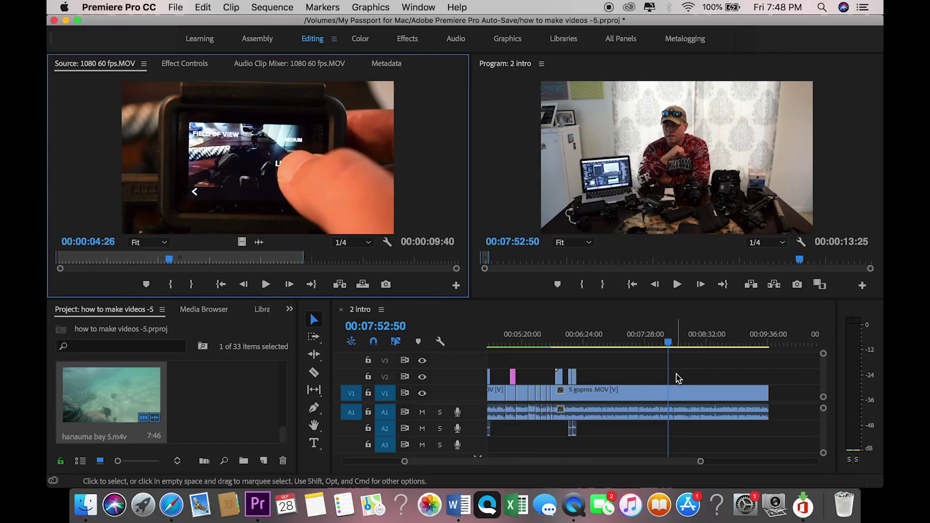
Place 1080 60 fps.MOV on V2 and A2 at the playhead and synchronize it with the 5 gopros clip by audio, track channel 1
{"action": "left_click_drag", "start_coordinate": [393, 196], "coordinate": [698, 418]}
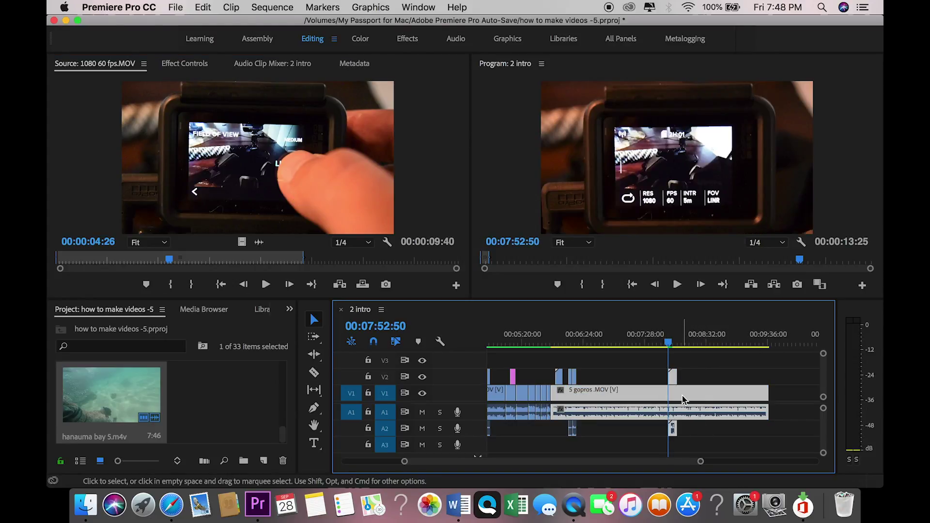
{"action": "right_click", "coordinate": [684, 399]}
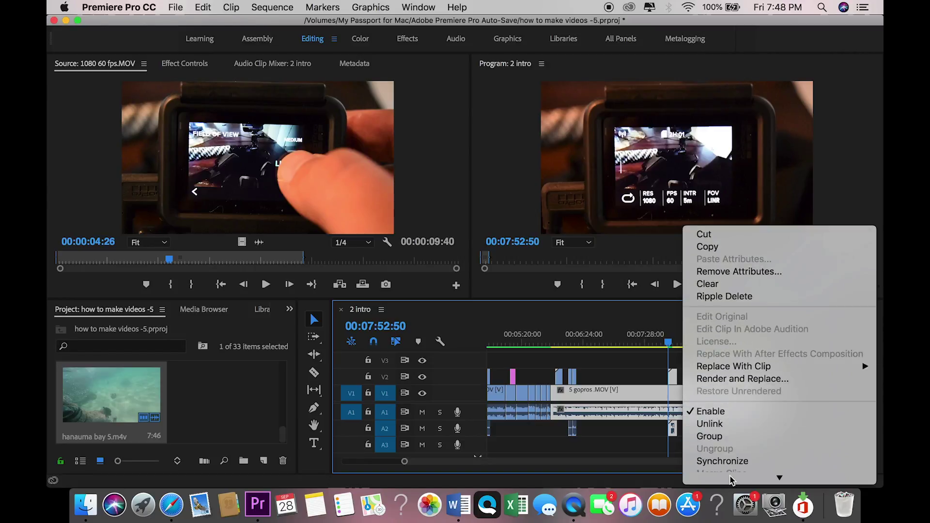
{"action": "left_click", "coordinate": [738, 386]}
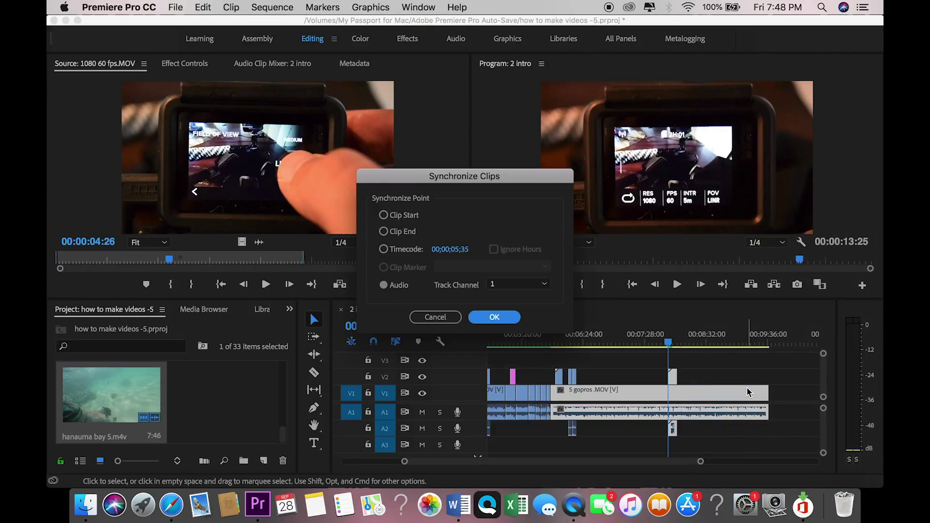
{"action": "left_click", "coordinate": [495, 318]}
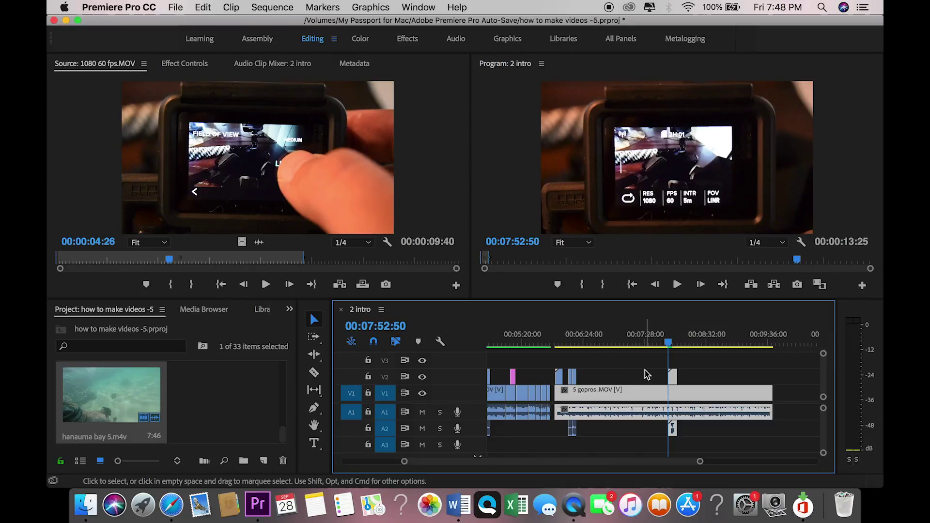
Play the synchronized section, split the 1080 60 fps.MOV clip on V2 at 00:08:00:09 and delete the part after the cut
{"action": "scroll", "coordinate": [649, 373], "scroll_direction": "up", "scroll_amount": 1}
{"action": "scroll", "coordinate": [649, 373], "scroll_direction": "up", "scroll_amount": 2}
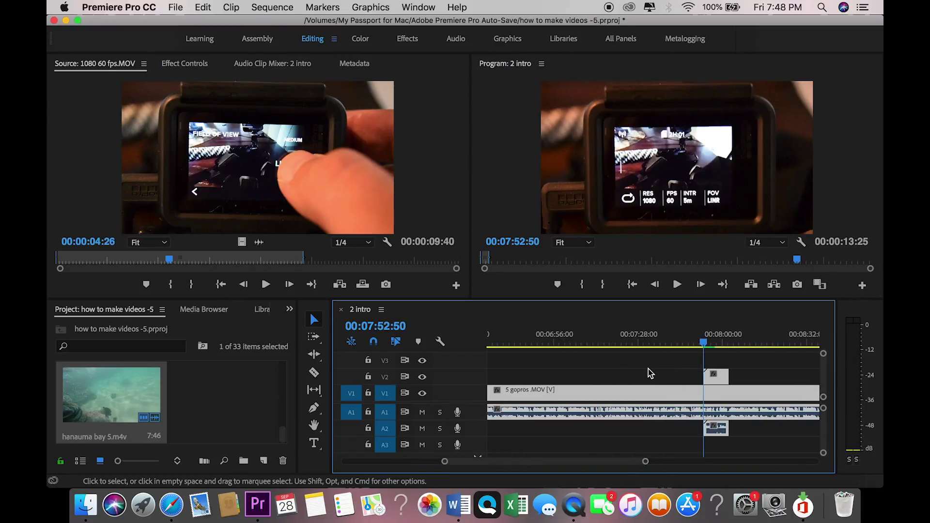
{"action": "left_click", "coordinate": [676, 285]}
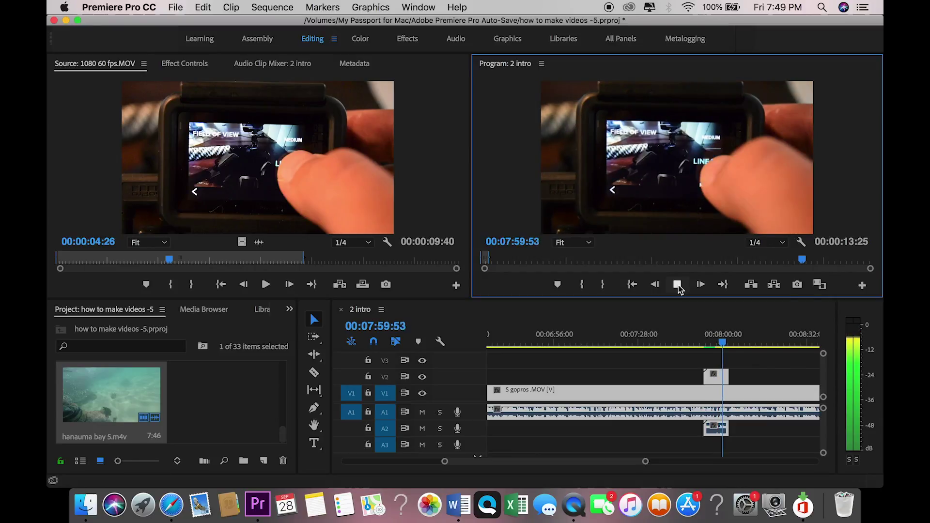
{"action": "left_click", "coordinate": [678, 286]}
{"action": "left_click", "coordinate": [314, 373]}
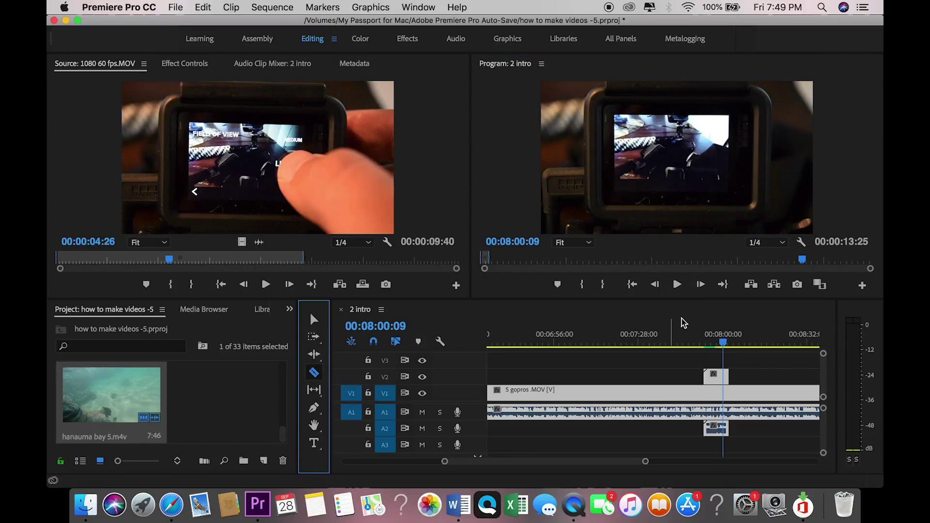
{"action": "left_click", "coordinate": [729, 377]}
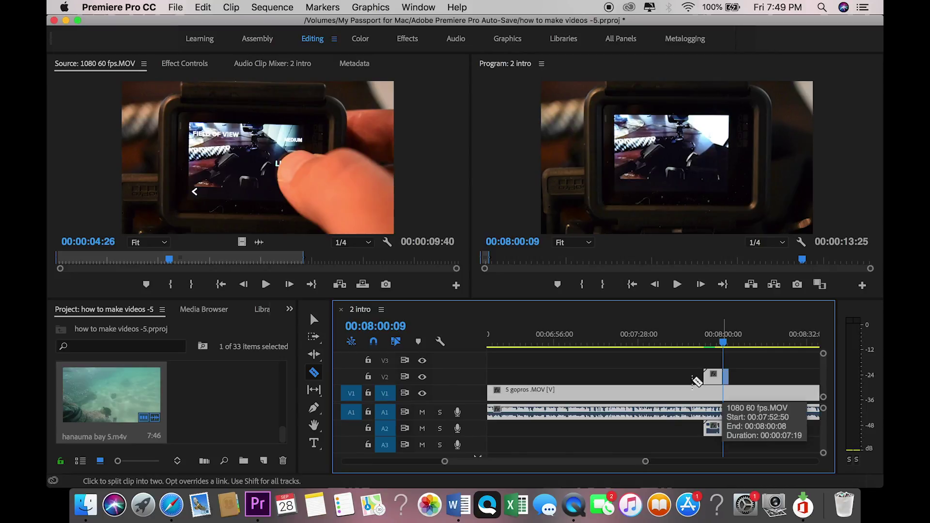
{"action": "left_click", "coordinate": [318, 317]}
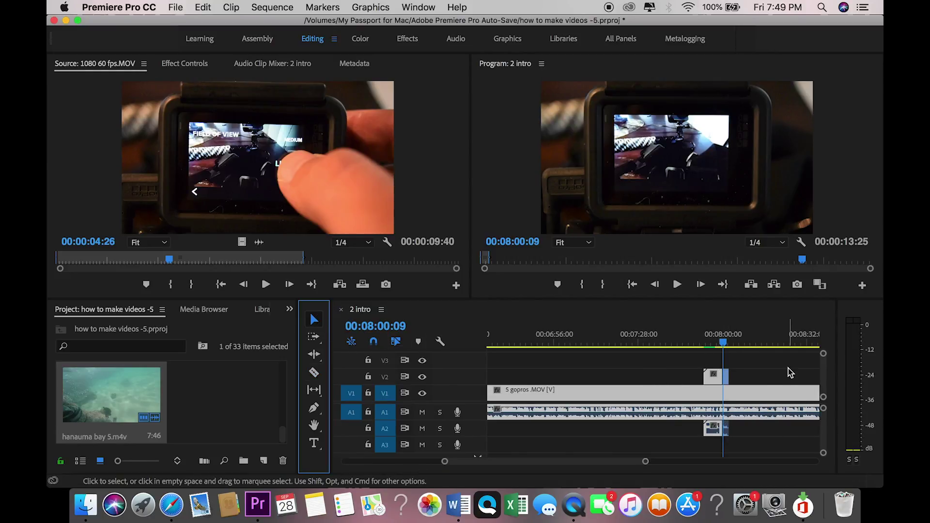
{"action": "left_click", "coordinate": [727, 379]}
{"action": "key", "text": "Delete"}
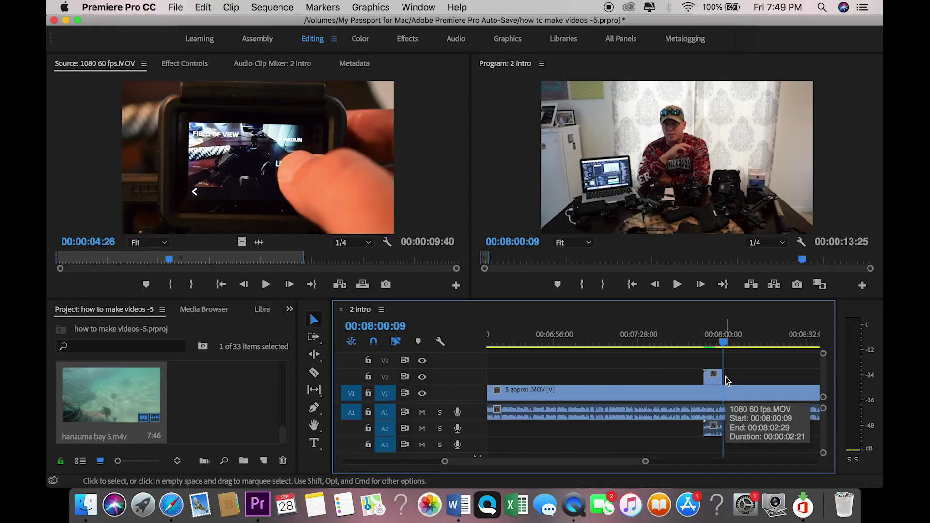
Play the sequence from 00:07:47:58 through the end of the trimmed overlay clip
{"action": "left_click", "coordinate": [691, 343]}
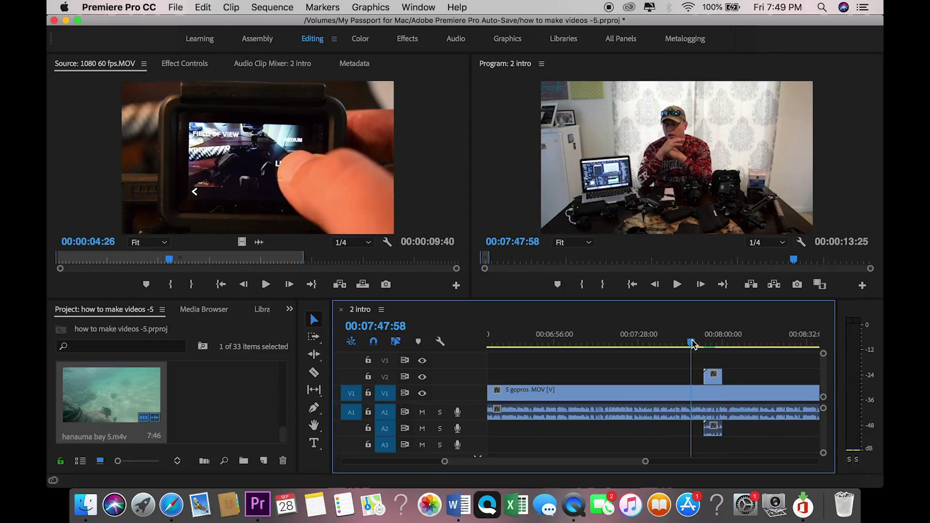
{"action": "left_click", "coordinate": [678, 287]}
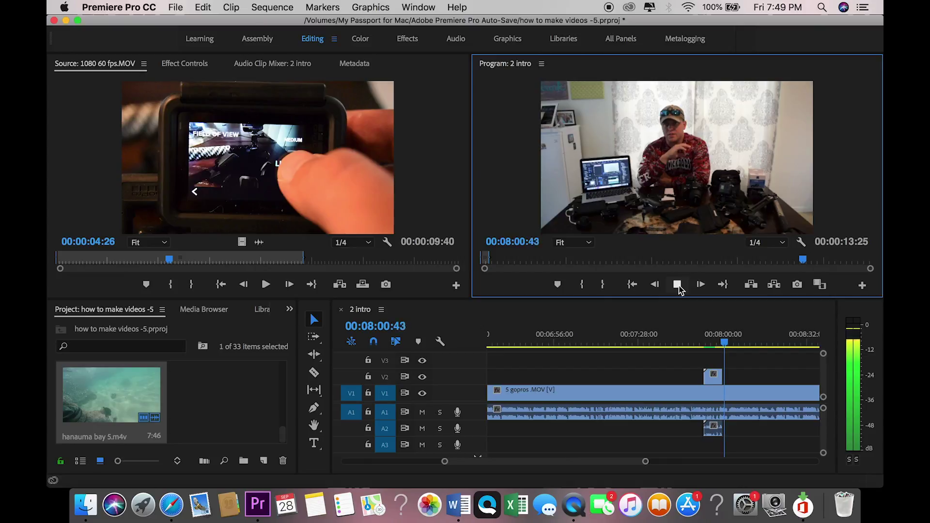
{"action": "left_click", "coordinate": [678, 285]}
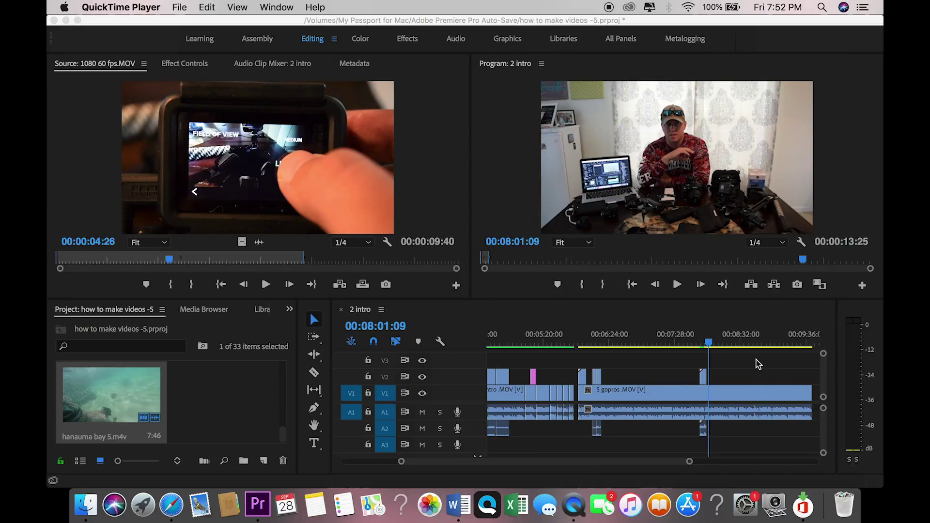
Unlink the trimmed 1080 60 fps.MOV clip and delete its audio from A2
{"action": "left_click", "coordinate": [705, 382]}
{"action": "left_click", "coordinate": [704, 381]}
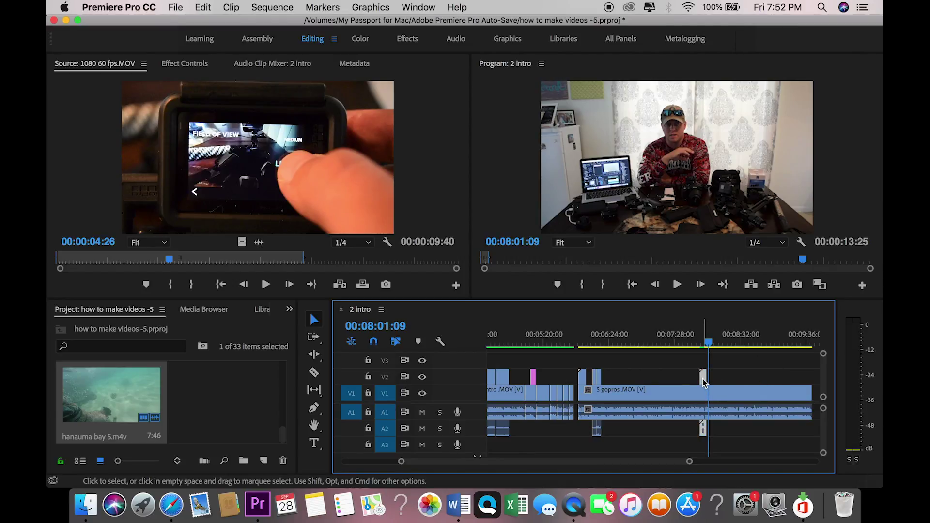
{"action": "right_click", "coordinate": [704, 382]}
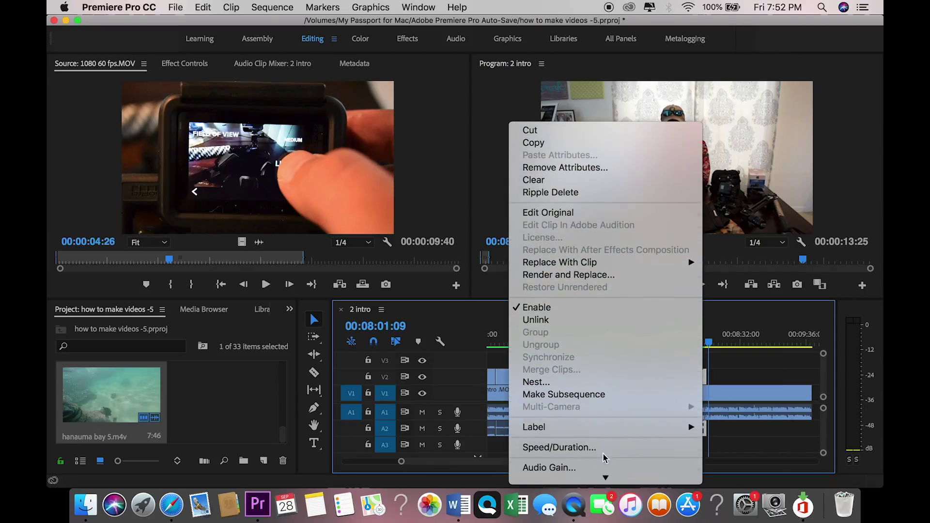
{"action": "left_click", "coordinate": [604, 321]}
{"action": "left_click", "coordinate": [704, 430]}
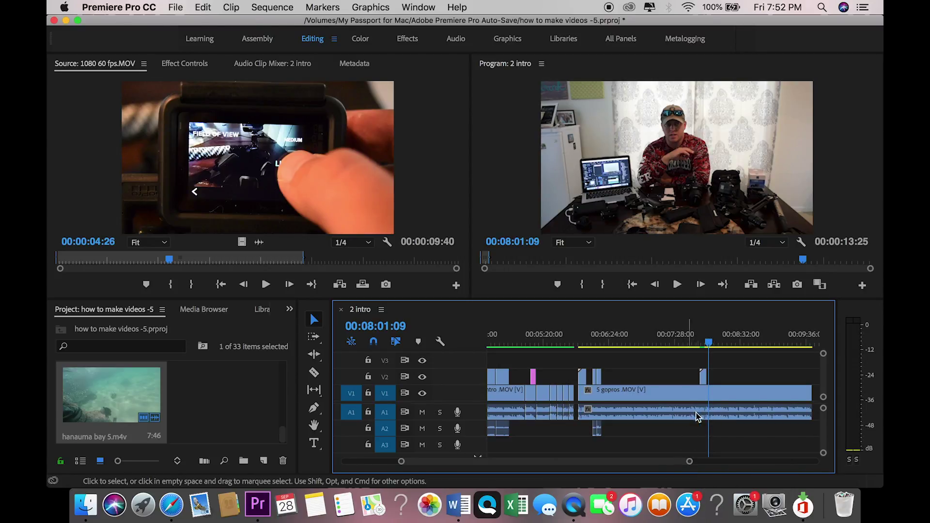
Play the sequence around the overlay clip to check it against the remaining voice audio
{"action": "left_click", "coordinate": [691, 342]}
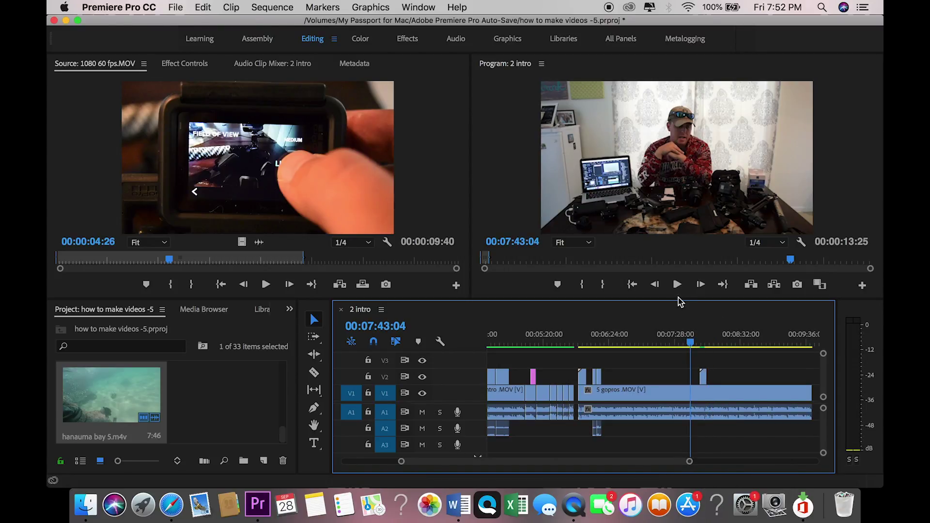
{"action": "left_click", "coordinate": [678, 285]}
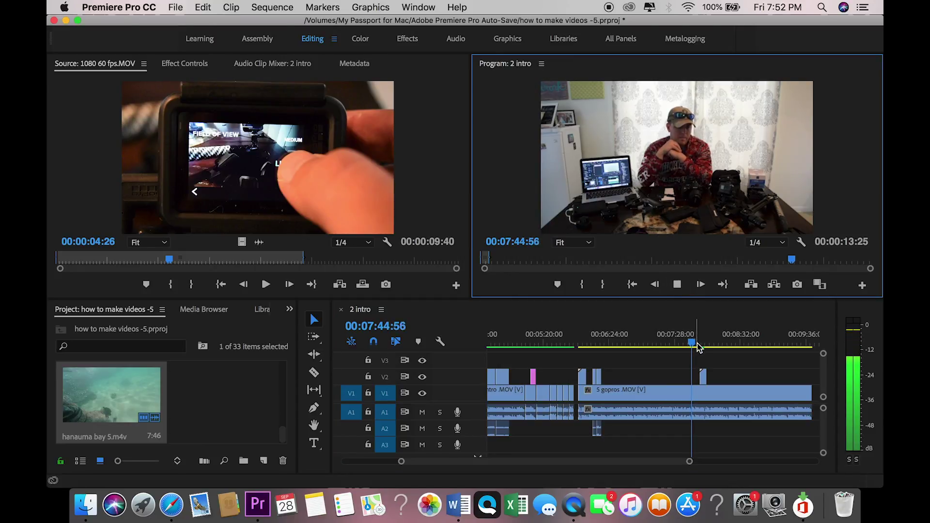
{"action": "left_click", "coordinate": [698, 343]}
{"action": "left_click", "coordinate": [677, 286]}
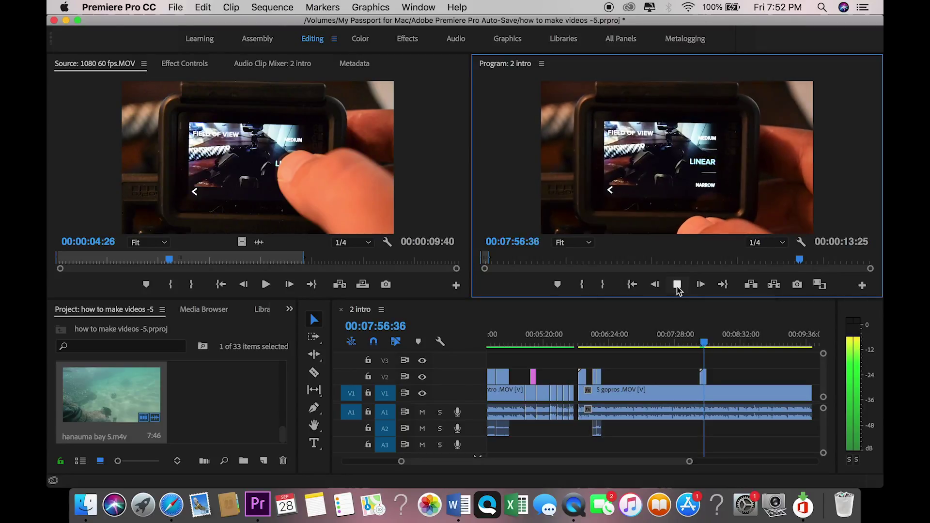
{"action": "left_click", "coordinate": [677, 286]}
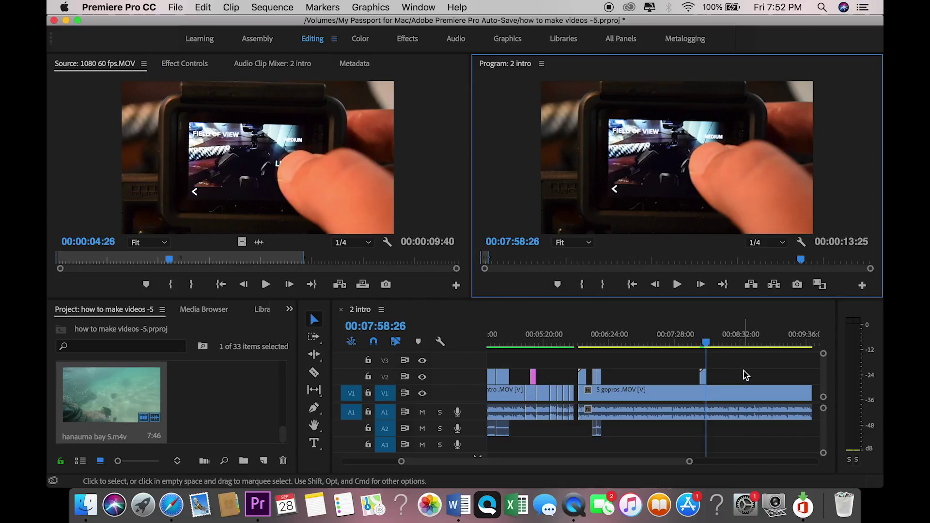
Dismiss the notification about available system updates without installing them
{"action": "key", "text": "minus"}
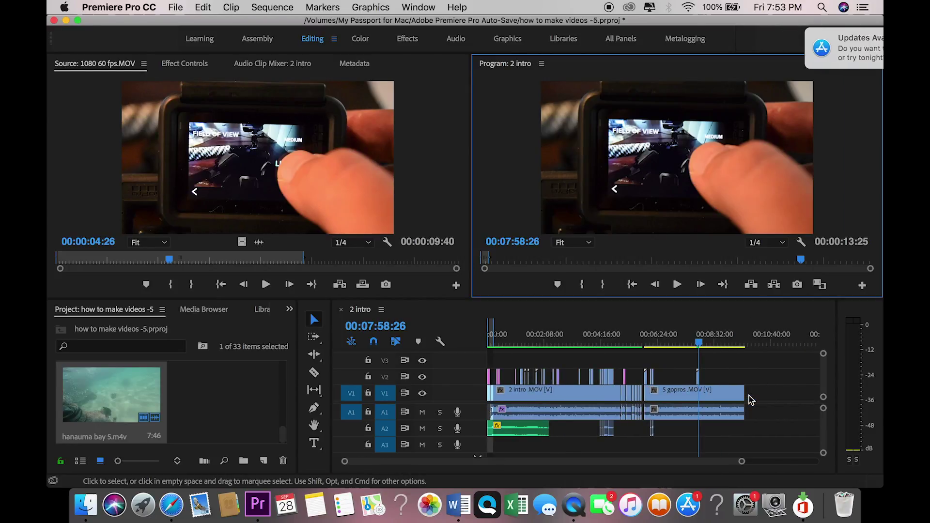
{"action": "left_click", "coordinate": [847, 58]}
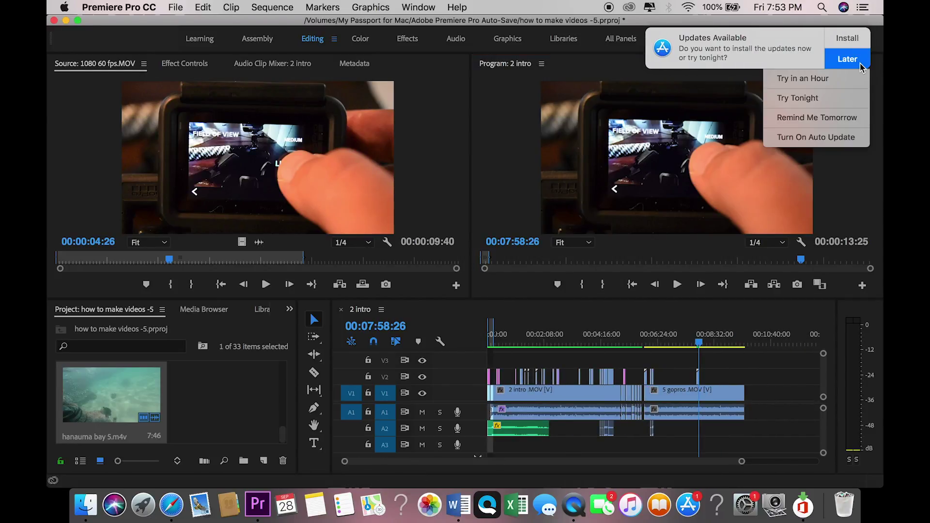
{"action": "left_click", "coordinate": [838, 127]}
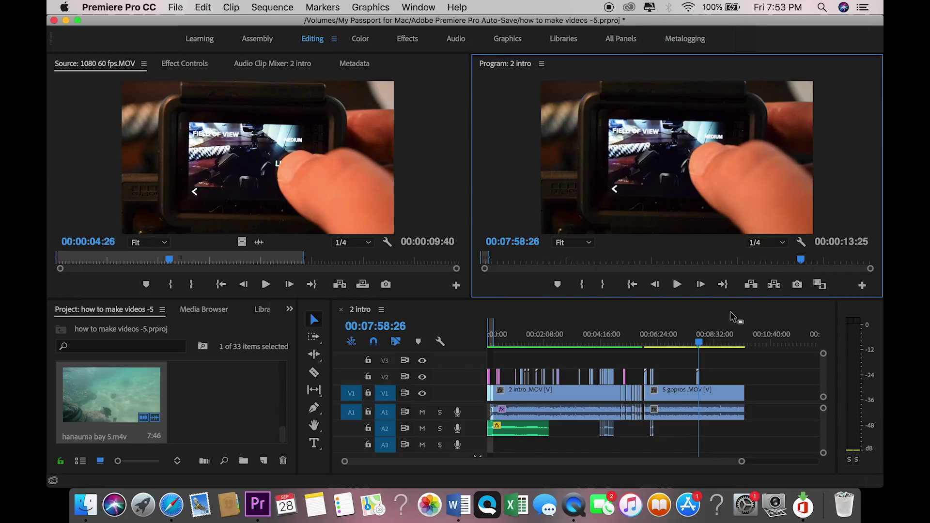
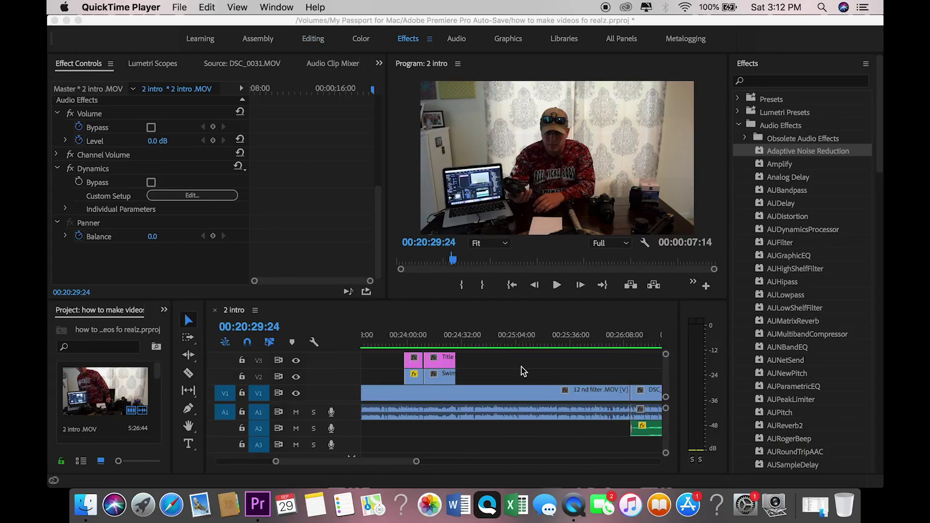
Examine the whole 2 intro sequence from its beginning to its end and return the playhead to 00:00:00:00
{"action": "left_click", "coordinate": [550, 373]}
{"action": "key", "text": "minus"}
{"action": "key", "text": "minus"}
{"action": "key", "text": "minus"}
{"action": "key", "text": "minus"}
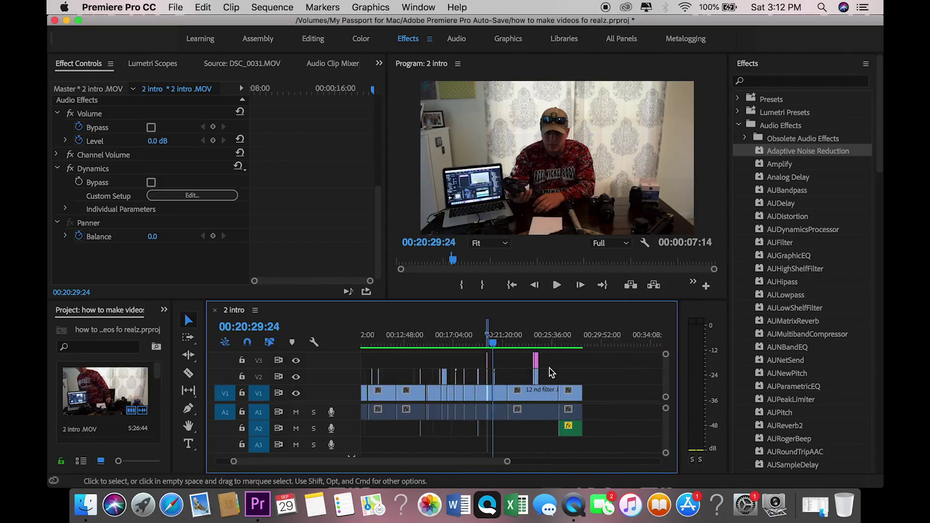
{"action": "left_click", "coordinate": [374, 347]}
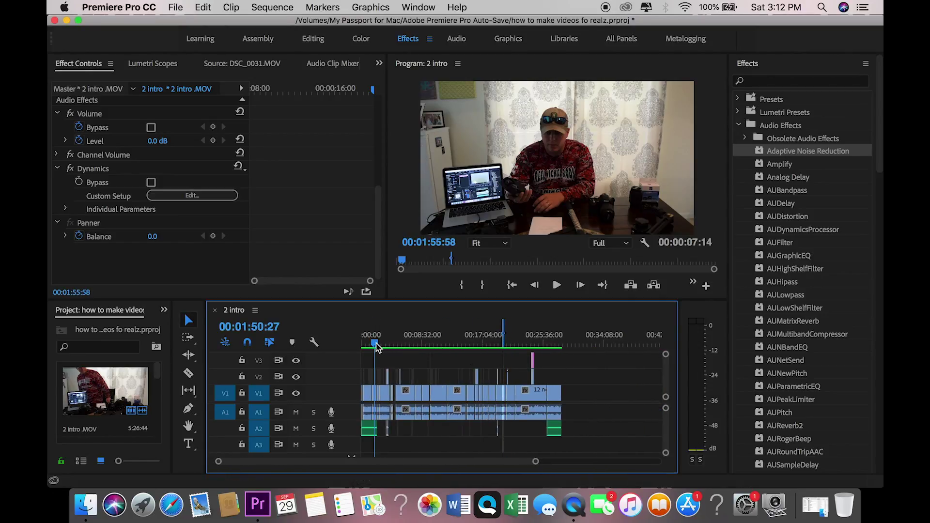
{"action": "left_click", "coordinate": [366, 347]}
{"action": "left_click_drag", "start_coordinate": [367, 347], "coordinate": [362, 347]}
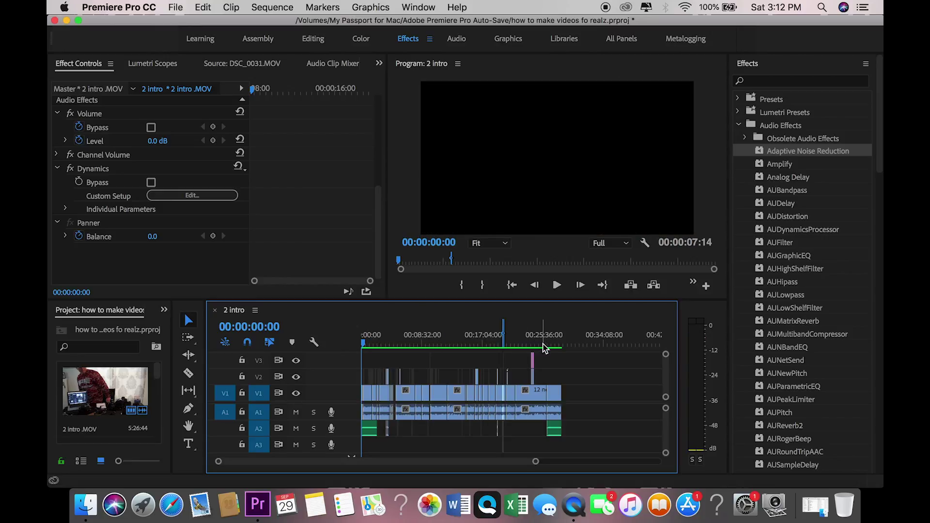
{"action": "left_click", "coordinate": [565, 349]}
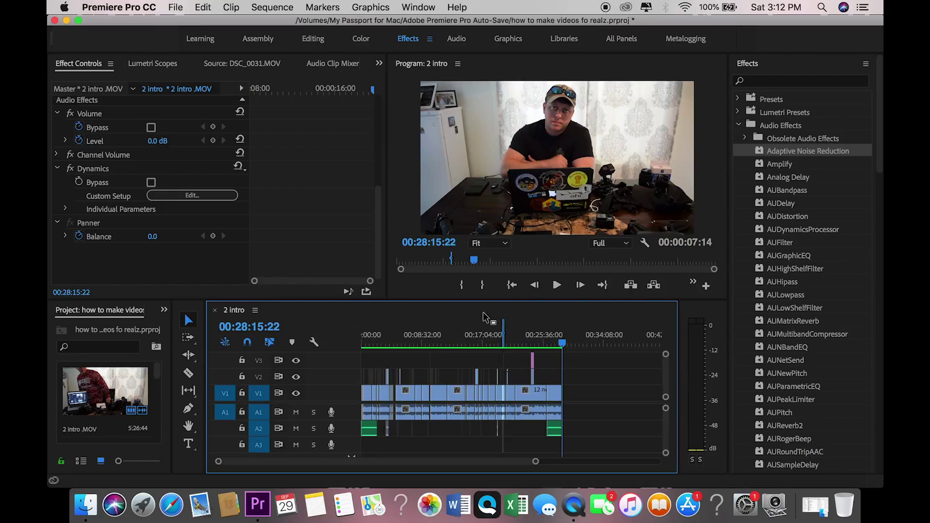
{"action": "left_click", "coordinate": [372, 347]}
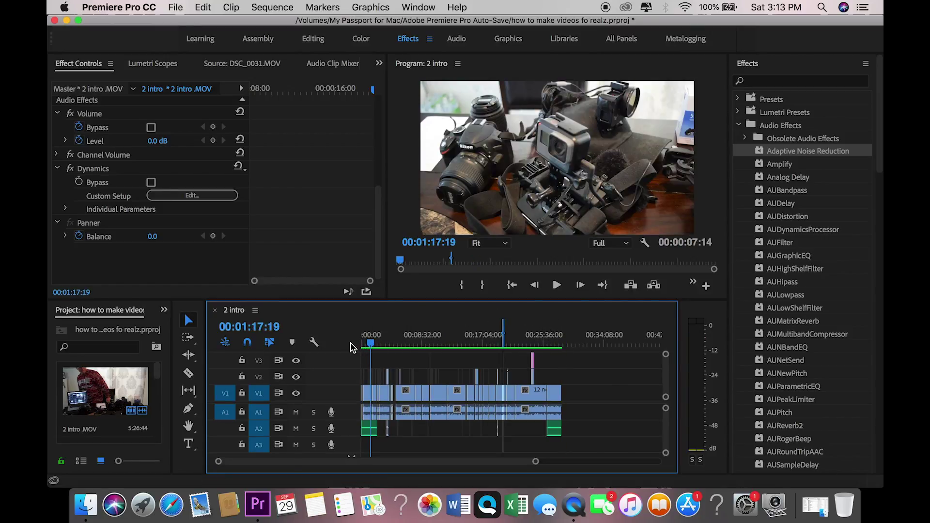
{"action": "left_click_drag", "start_coordinate": [373, 348], "coordinate": [338, 347]}
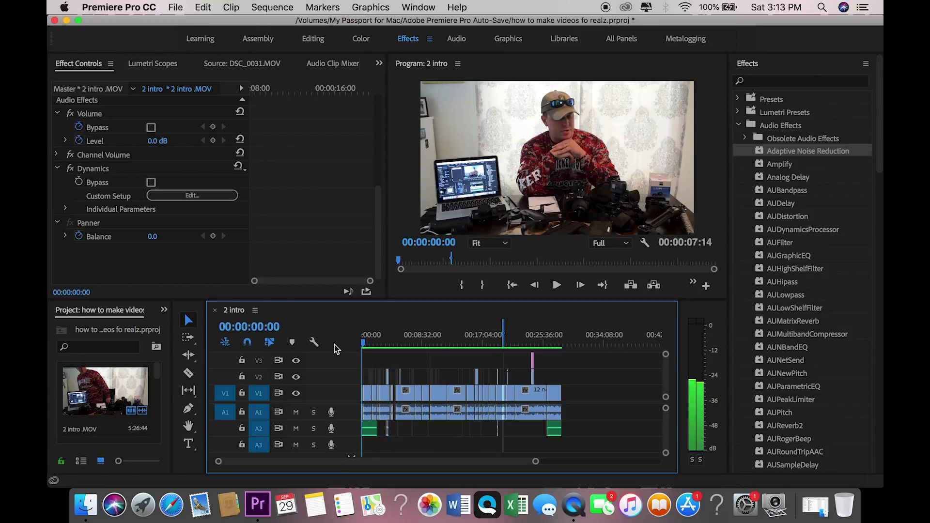
Mark the sequence's in point at 00:00:00:00 and its out point at 00:28:31:56, just past the last clip
{"action": "left_click", "coordinate": [463, 290]}
{"action": "left_click", "coordinate": [565, 345]}
{"action": "left_click", "coordinate": [485, 286]}
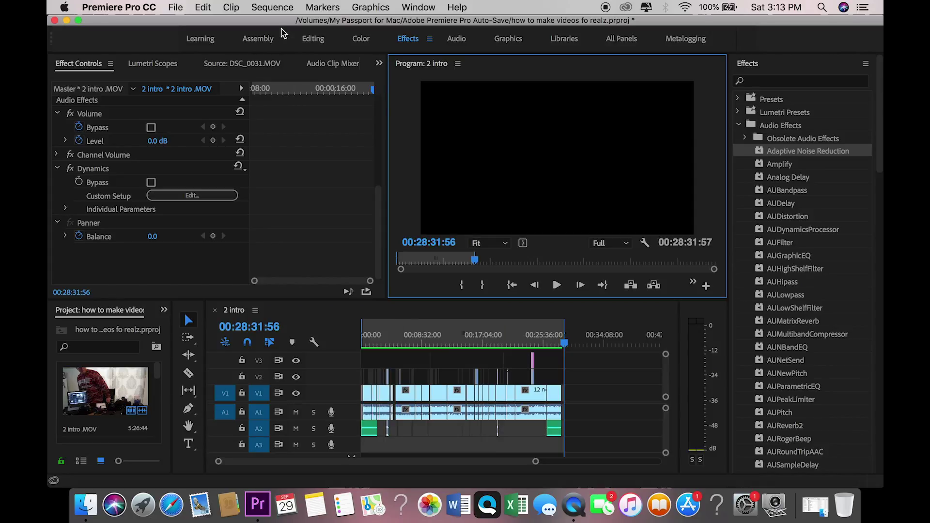
Render the sequence from in to out, stop its playback and park the playhead at 00:30:55:31
{"action": "left_click", "coordinate": [279, 8]}
{"action": "left_click", "coordinate": [293, 56]}
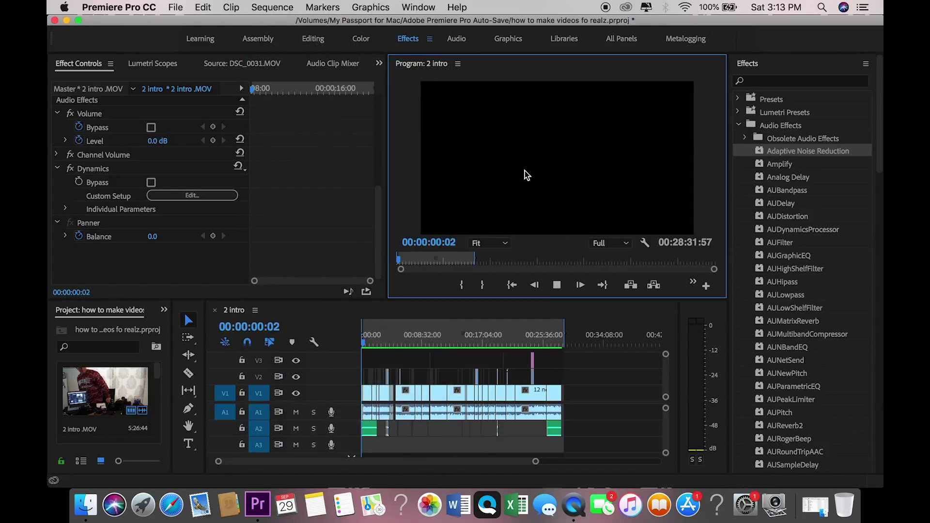
{"action": "left_click", "coordinate": [557, 285]}
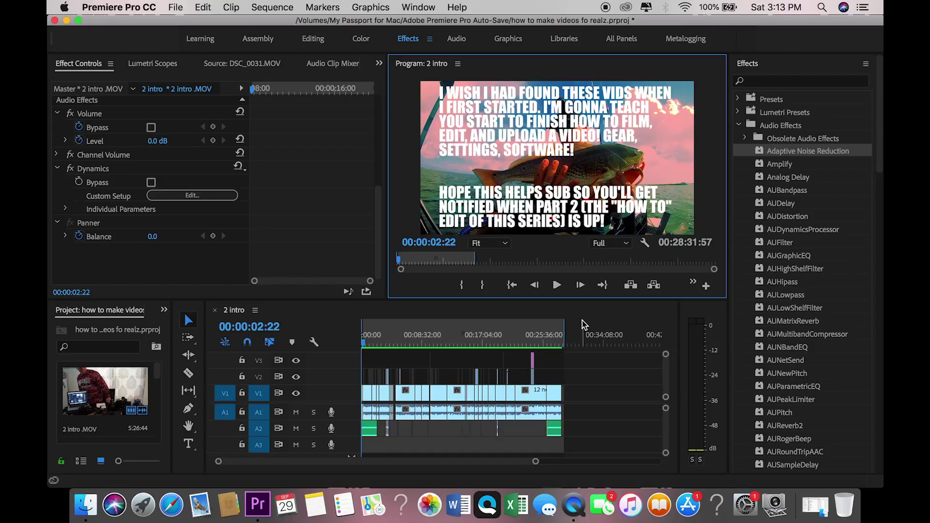
{"action": "left_click", "coordinate": [582, 323]}
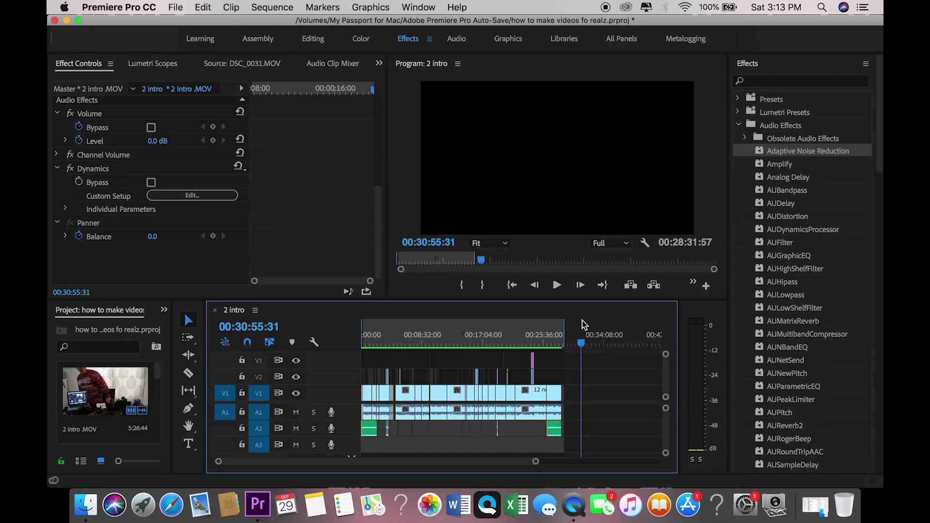
Open the media export settings for the sequence, keep the H.264 format and choose the YouTube 1080p HD preset
{"action": "left_click", "coordinate": [175, 7]}
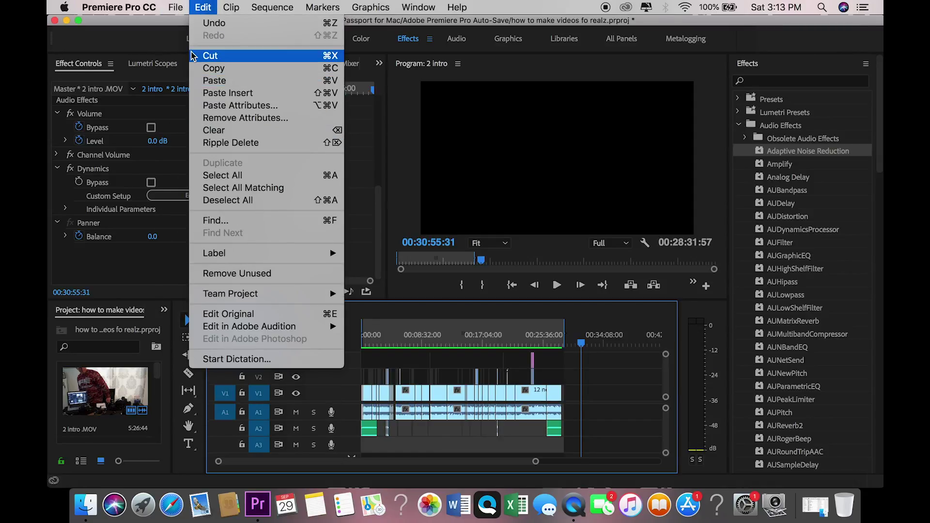
{"action": "mouse_move", "coordinate": [228, 356]}
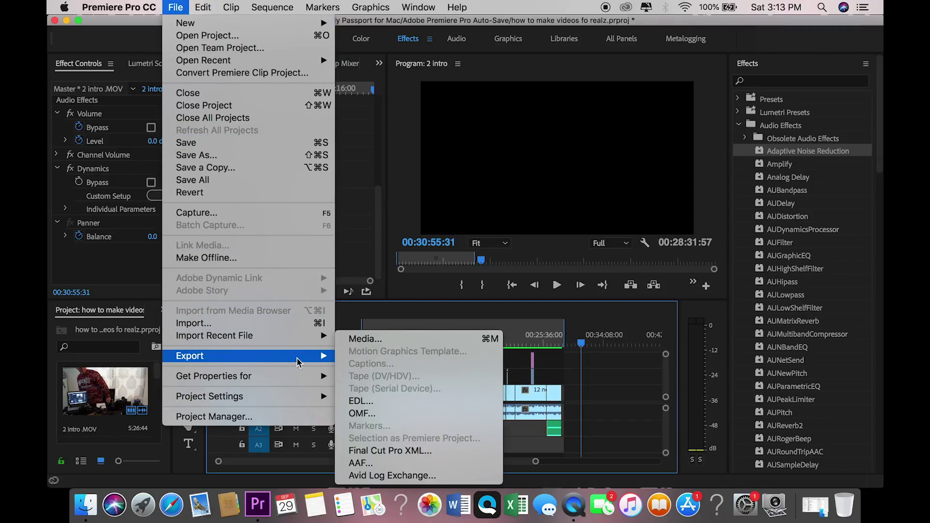
{"action": "left_click", "coordinate": [407, 340]}
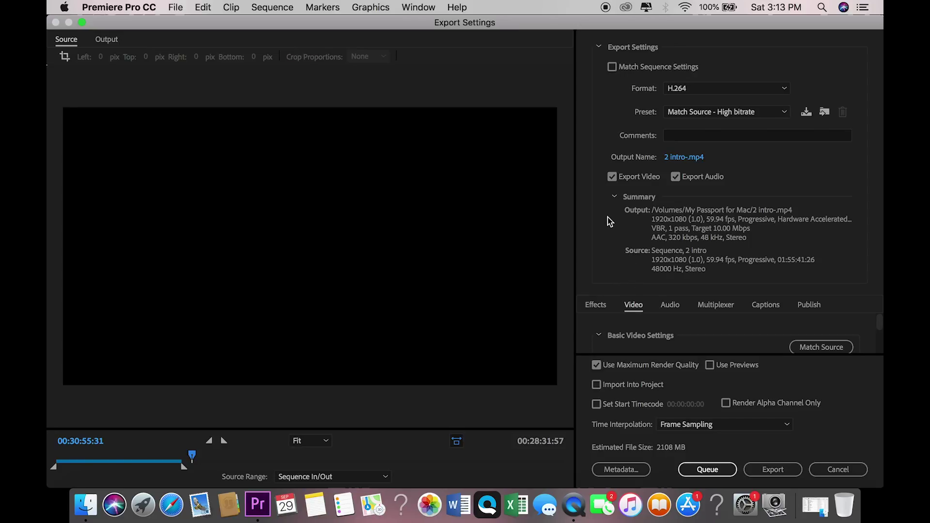
{"action": "left_click", "coordinate": [772, 90]}
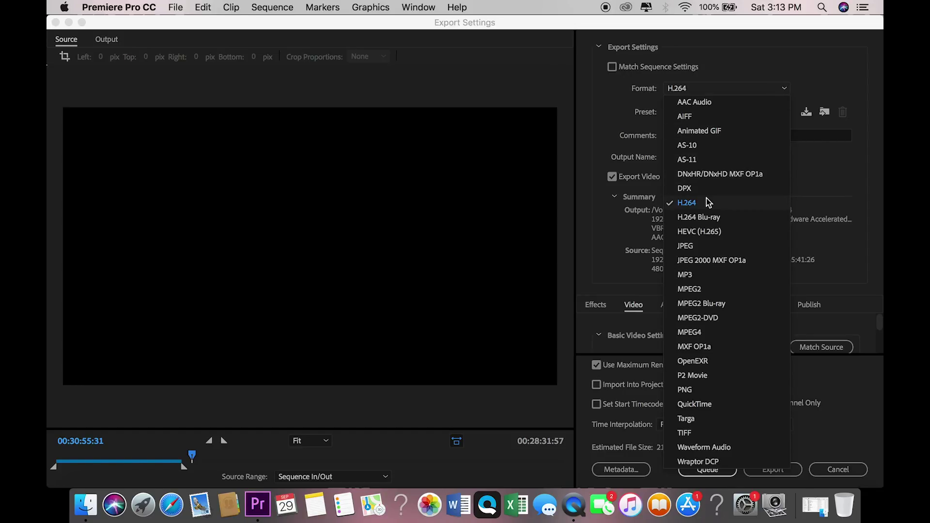
{"action": "left_click", "coordinate": [824, 82]}
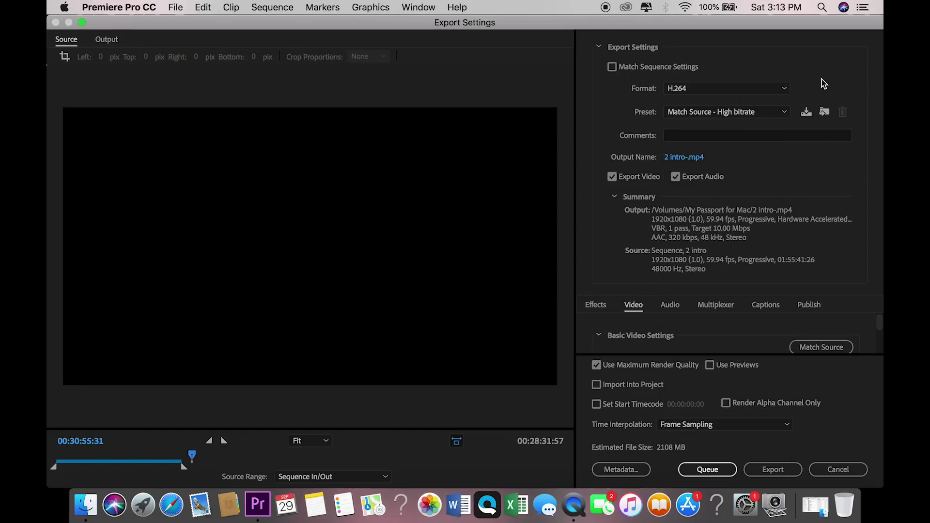
{"action": "left_click", "coordinate": [768, 118]}
{"action": "scroll", "coordinate": [726, 356], "scroll_direction": "down", "scroll_amount": 4}
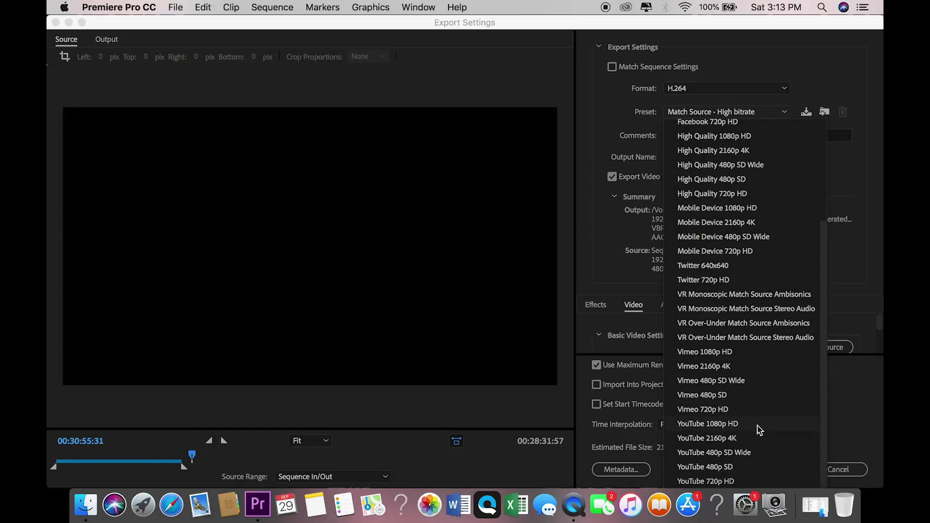
{"action": "left_click", "coordinate": [759, 430]}
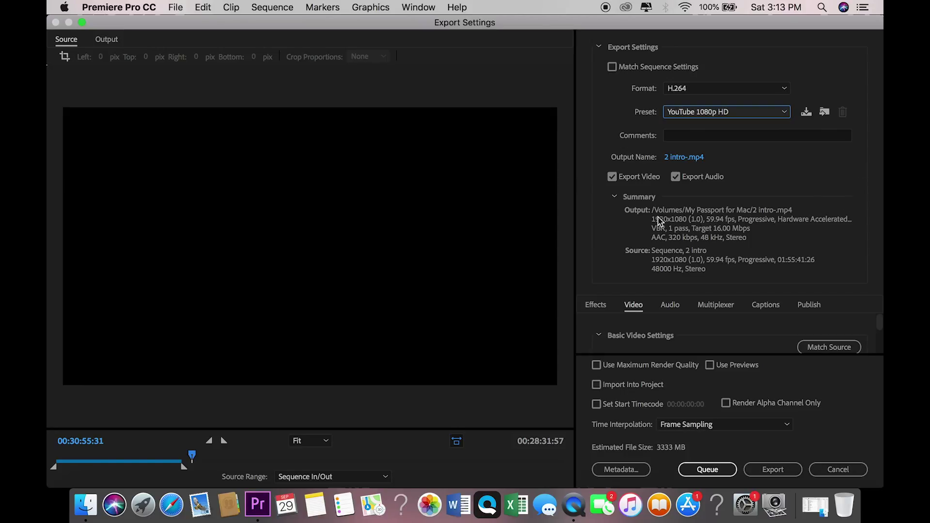
Enable Render at Maximum Depth and Use Maximum Render Quality, and export the video as 2 intro-.mp4
{"action": "scroll", "coordinate": [589, 330], "scroll_direction": "down", "scroll_amount": 3}
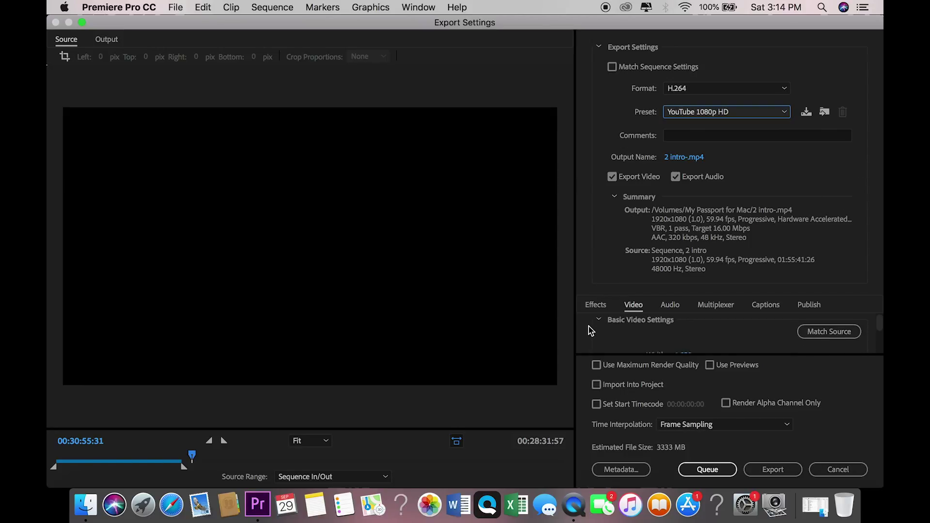
{"action": "scroll", "coordinate": [589, 326], "scroll_direction": "down", "scroll_amount": 5}
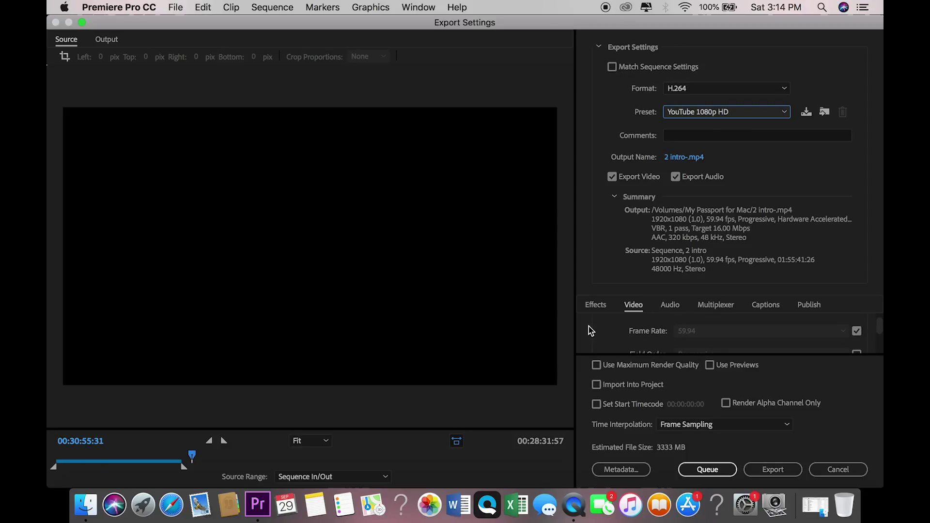
{"action": "scroll", "coordinate": [589, 328], "scroll_direction": "up", "scroll_amount": 1}
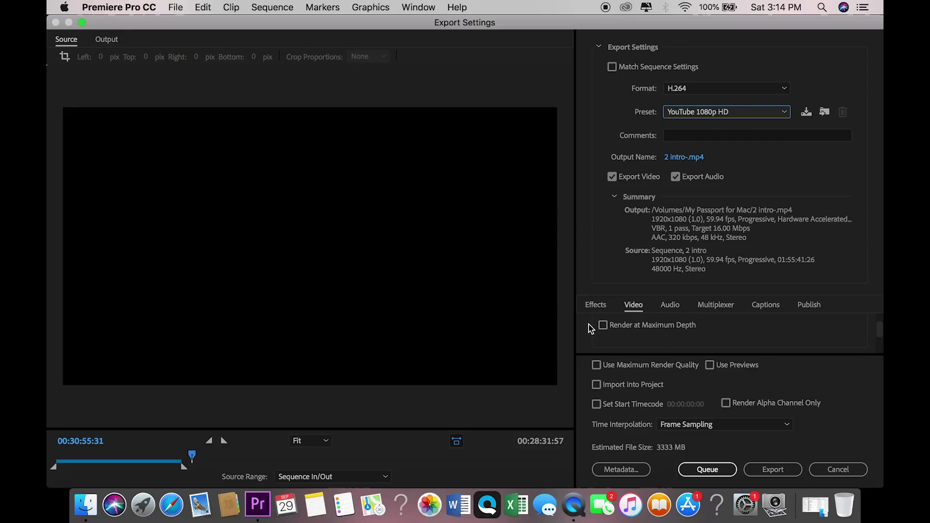
{"action": "left_click", "coordinate": [603, 326]}
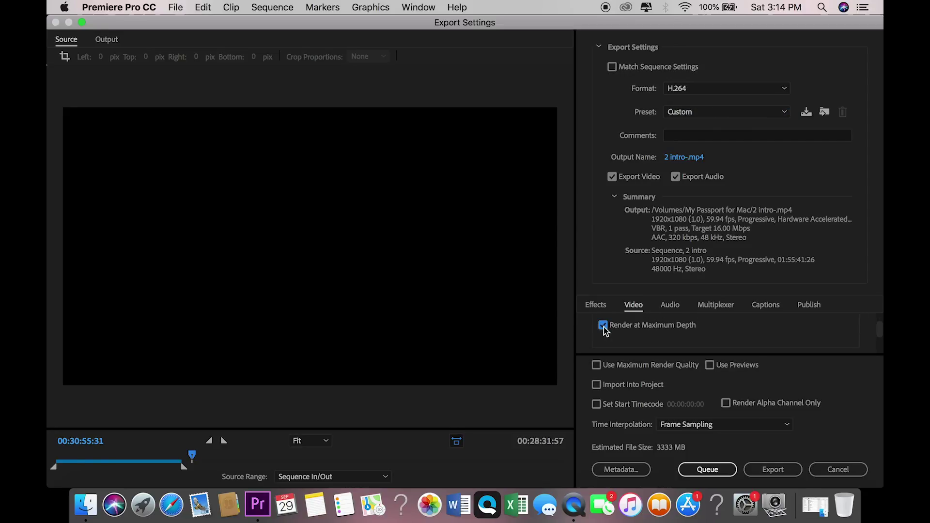
{"action": "left_click", "coordinate": [597, 366]}
{"action": "left_click", "coordinate": [789, 470]}
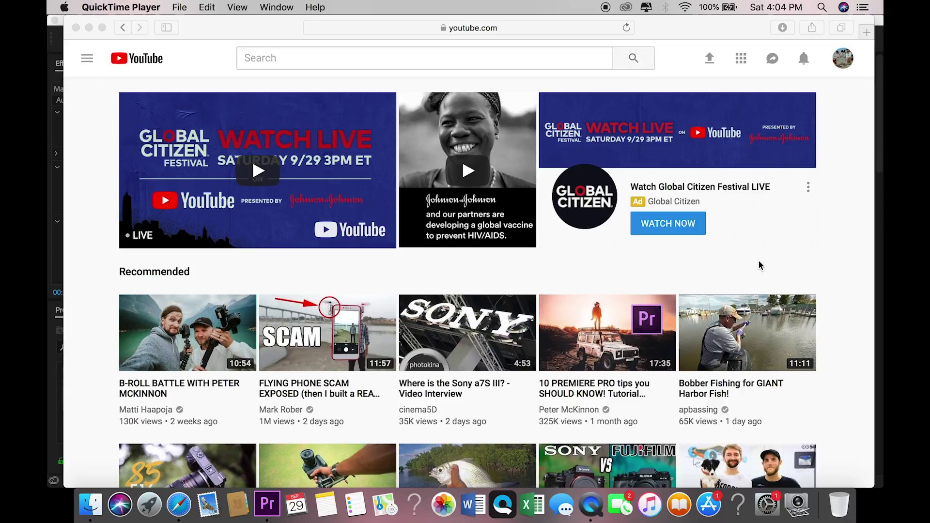
Switch to Safari, open YouTube's upload page and check for the exported 2 intro-.mp4 in Finder
{"action": "left_click", "coordinate": [180, 502]}
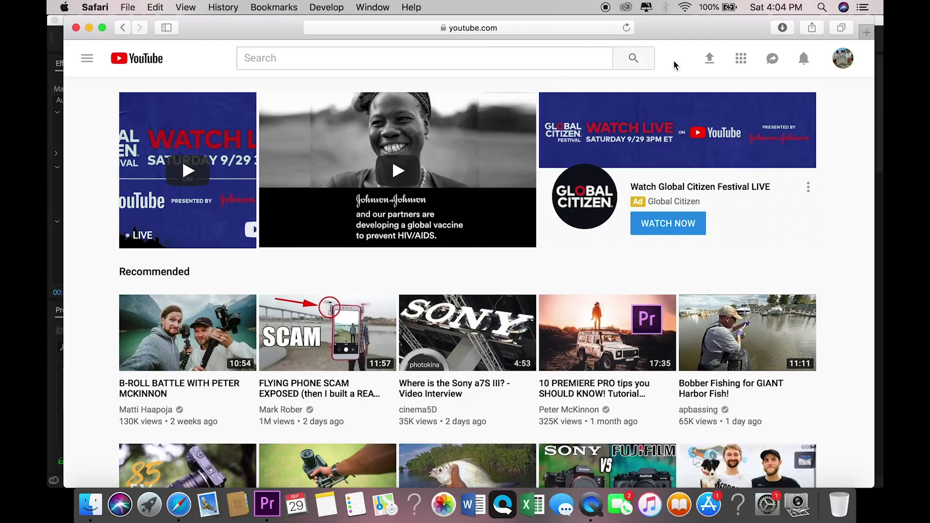
{"action": "left_click", "coordinate": [709, 59]}
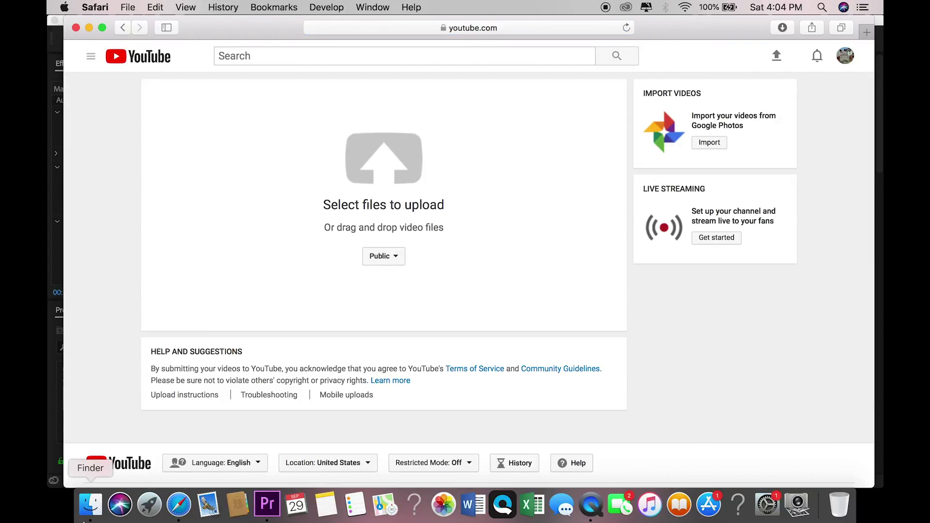
{"action": "left_click", "coordinate": [91, 504]}
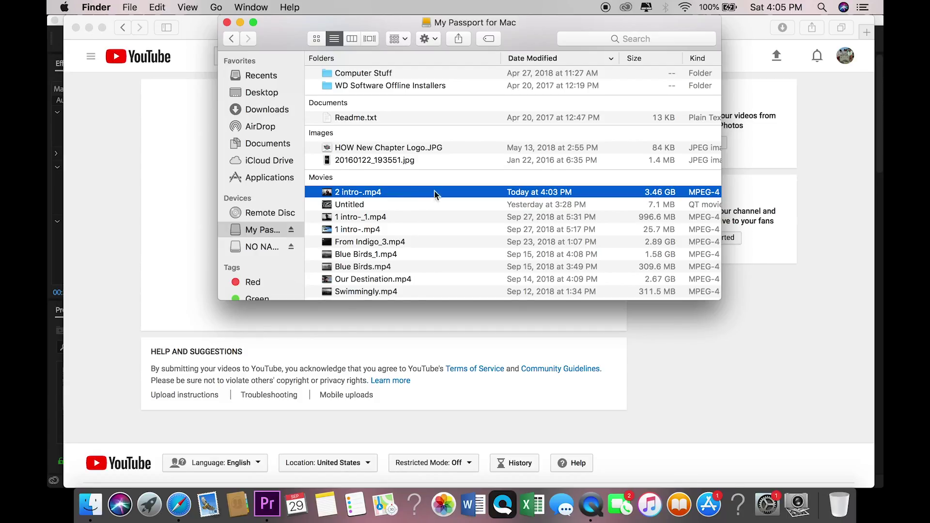
{"action": "left_click", "coordinate": [240, 22]}
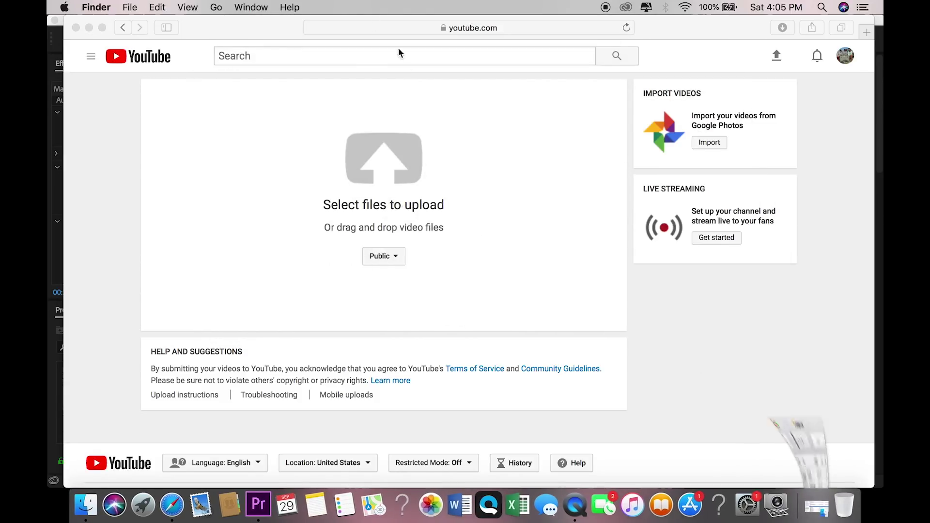
Choose 2 intro-.mp4 from the My Passport for Mac drive and upload it to YouTube
{"action": "left_click", "coordinate": [393, 167]}
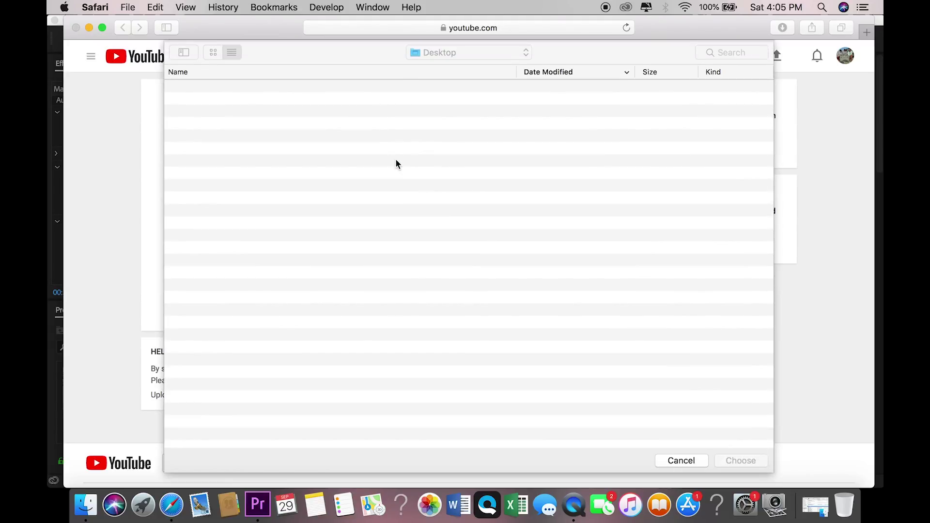
{"action": "left_click", "coordinate": [513, 54]}
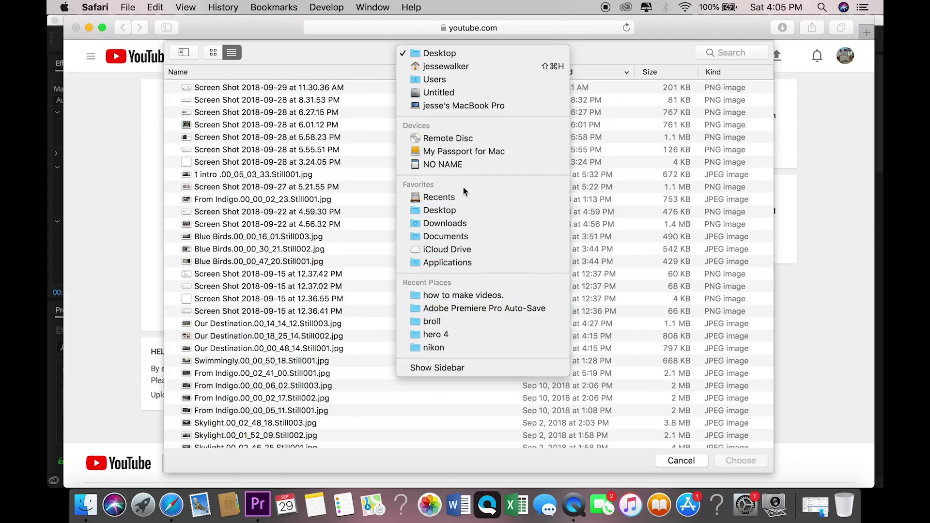
{"action": "left_click", "coordinate": [472, 155]}
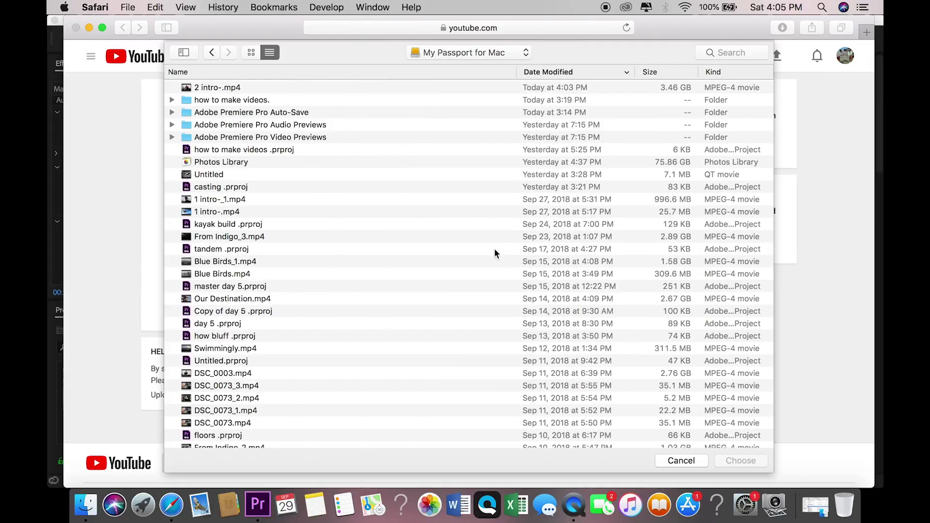
{"action": "left_click", "coordinate": [304, 87]}
{"action": "left_click", "coordinate": [759, 461]}
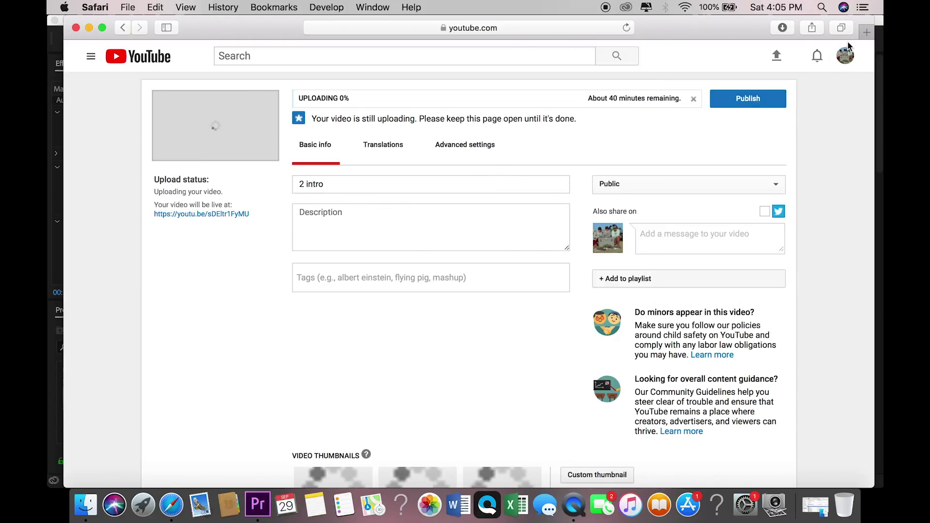
Open canva.com in a new browser tab
{"action": "left_click", "coordinate": [866, 32]}
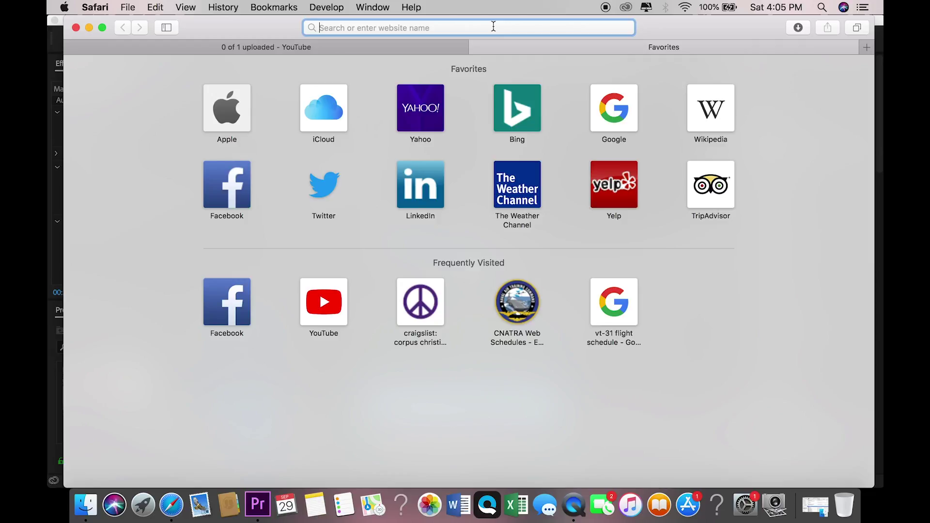
{"action": "type", "text": "canva.com"}
{"action": "key", "text": "Return"}
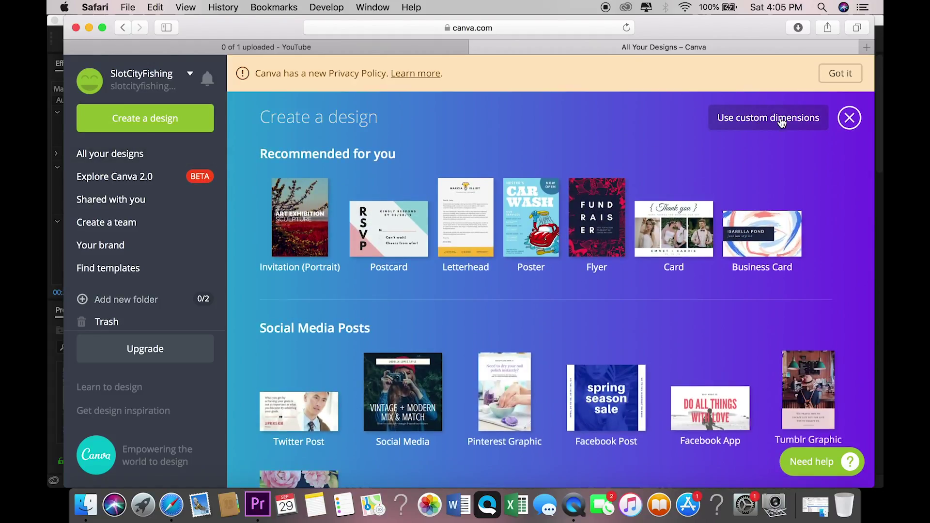
Create a Canva design with custom dimensions of 1280 × 720 px
{"action": "left_click", "coordinate": [782, 123]}
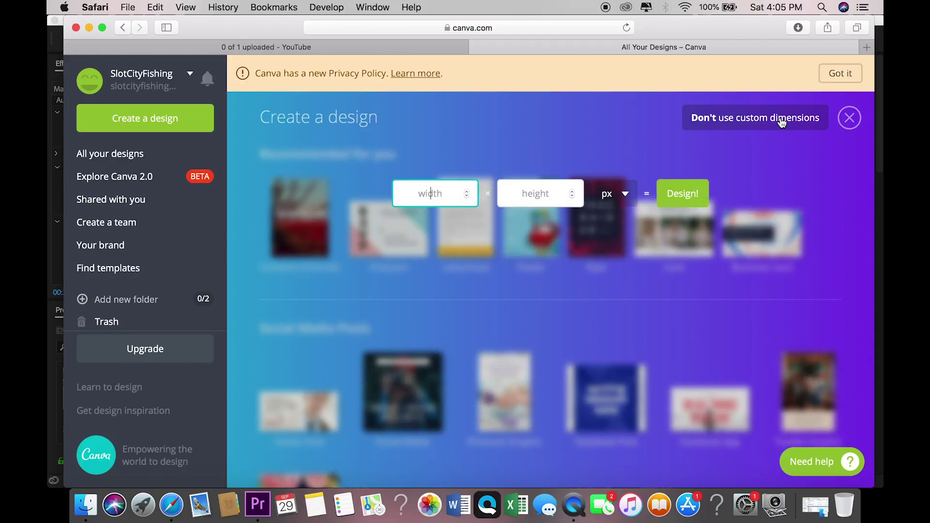
{"action": "type", "text": "1280"}
{"action": "key", "text": "Tab"}
{"action": "type", "text": "720"}
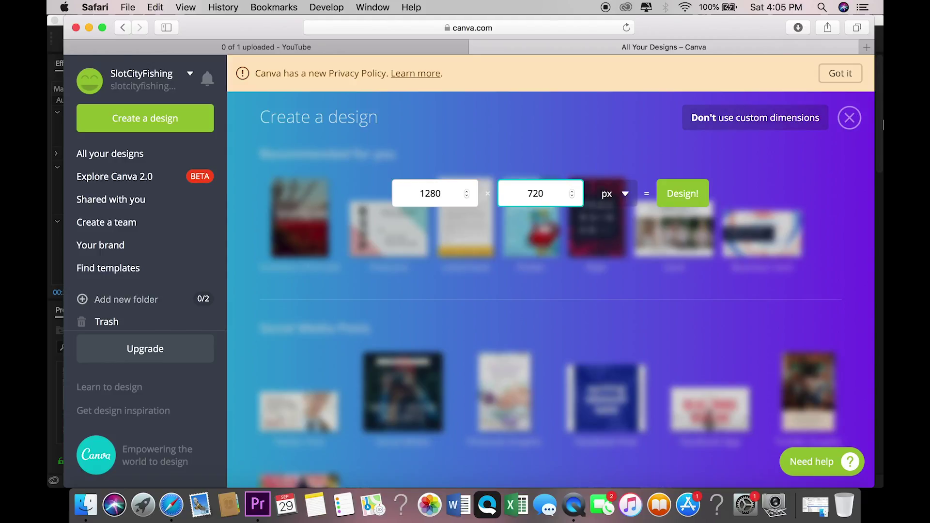
{"action": "left_click", "coordinate": [691, 204]}
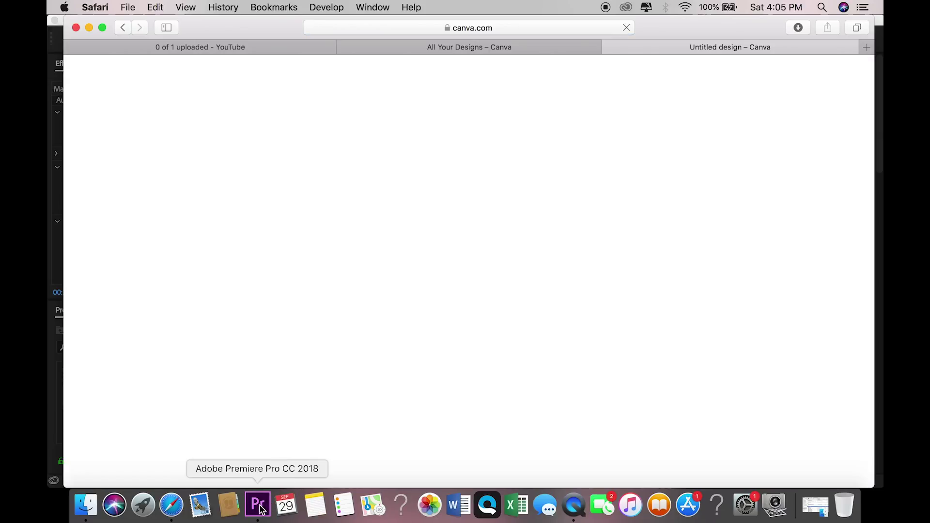
Switch to Premiere Pro and move the playhead to 00:00:02:45, within the Title 01 clip over the fish shot
{"action": "left_click", "coordinate": [258, 505]}
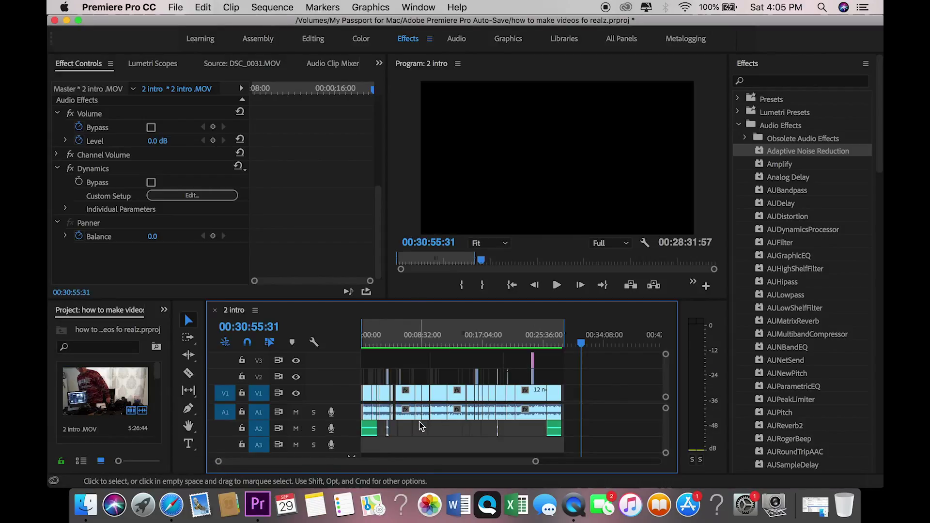
{"action": "scroll", "coordinate": [420, 425], "scroll_direction": "down", "scroll_amount": 2}
{"action": "scroll", "coordinate": [420, 425], "scroll_direction": "up", "scroll_amount": 10}
{"action": "scroll", "coordinate": [421, 425], "scroll_direction": "down", "scroll_amount": 10}
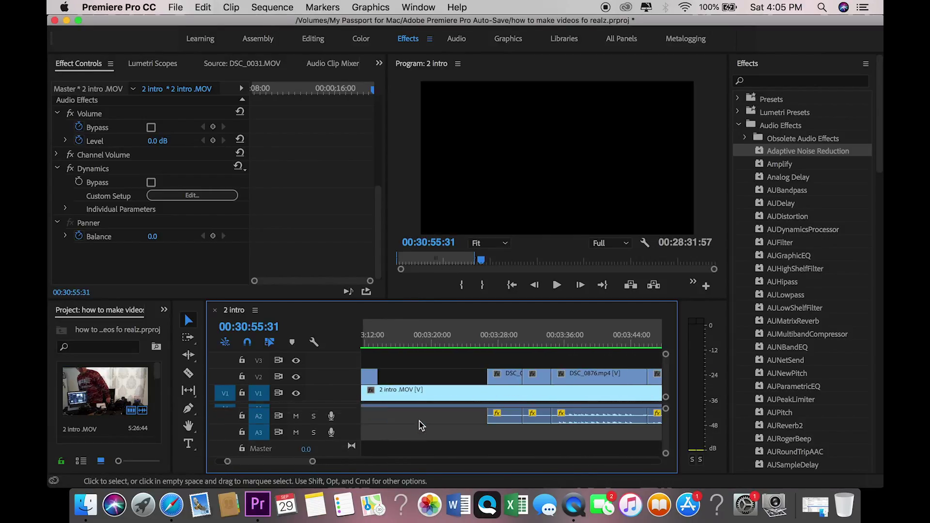
{"action": "scroll", "coordinate": [421, 426], "scroll_direction": "up", "scroll_amount": 2}
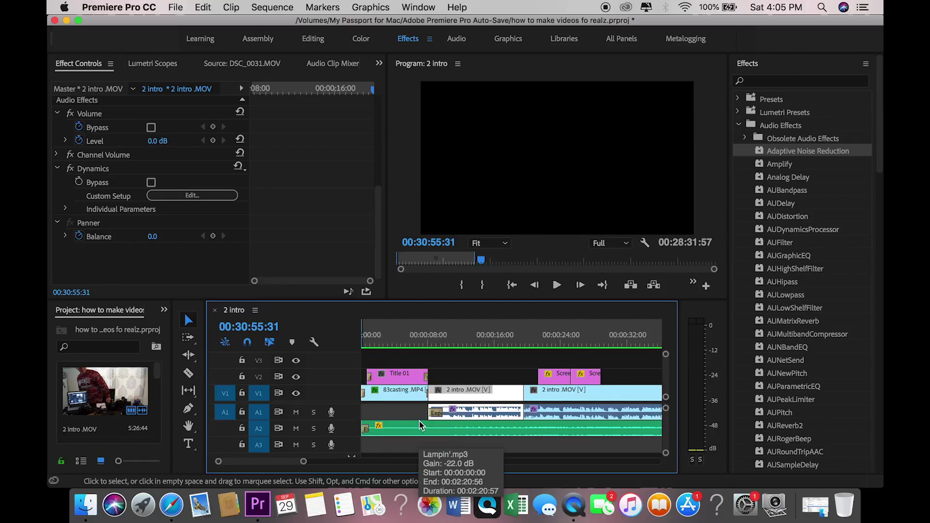
{"action": "left_click", "coordinate": [384, 342]}
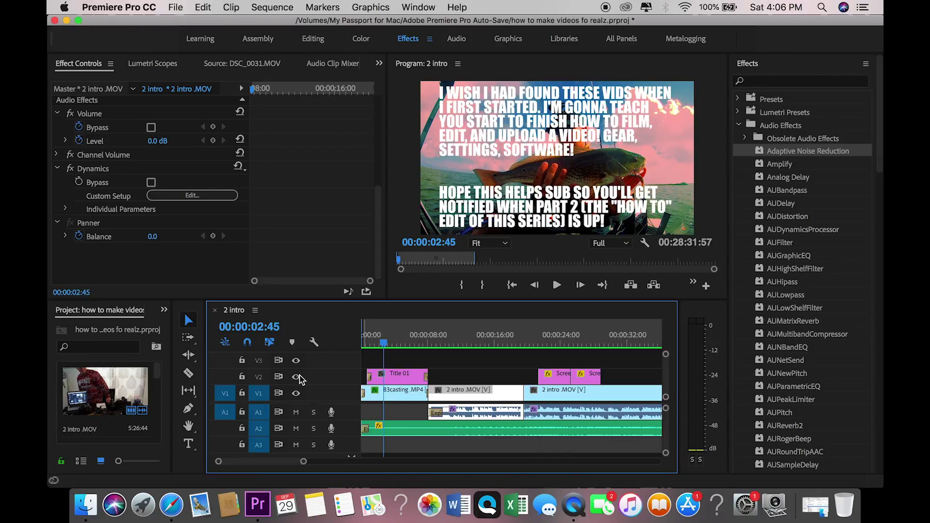
Hide the V2 track and export the fish shot at 00:00:02:45 as a JPEG still to the Desktop
{"action": "left_click", "coordinate": [296, 377]}
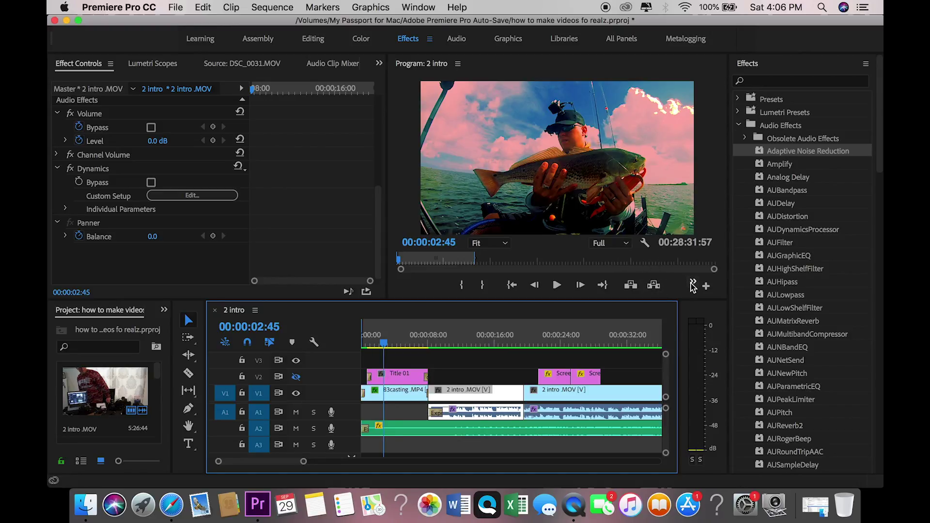
{"action": "left_click", "coordinate": [693, 282]}
{"action": "left_click", "coordinate": [727, 310]}
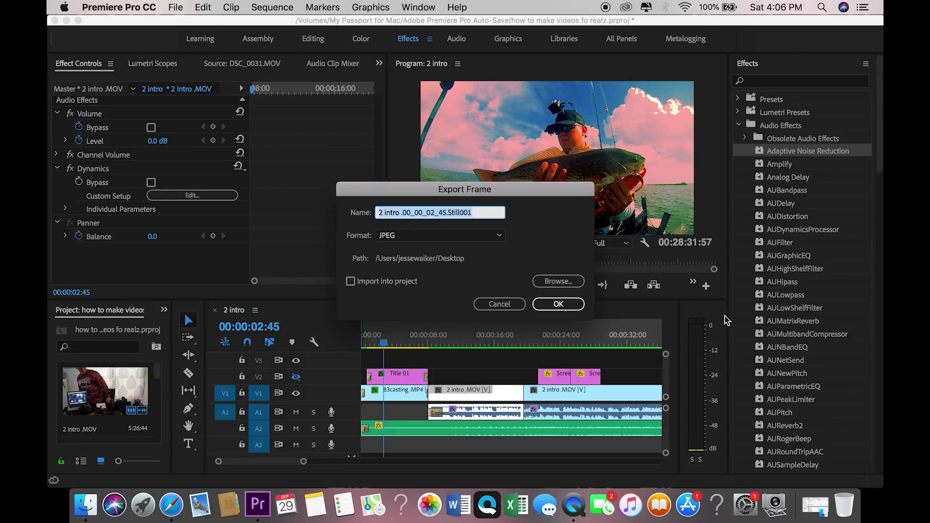
{"action": "left_click", "coordinate": [572, 307]}
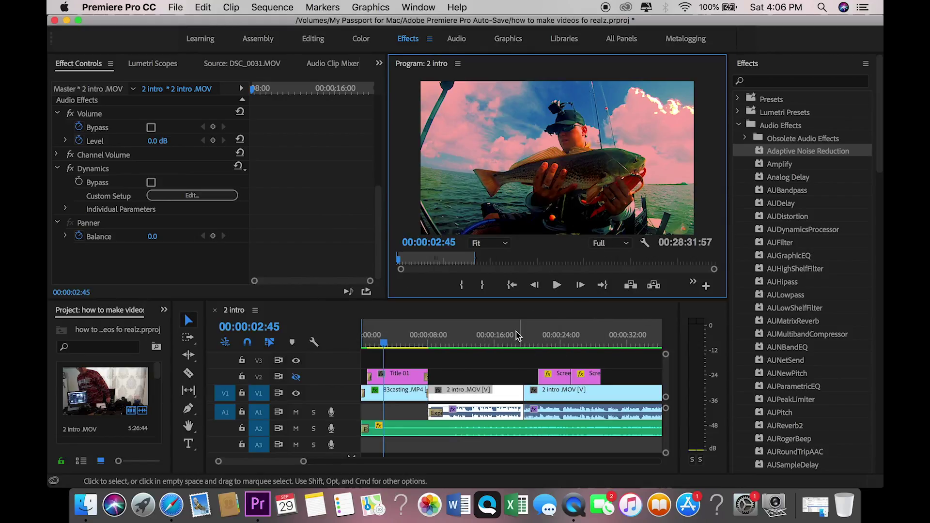
Move the playhead to 00:00:27:01, within the second screenshot clip, and show the V2 track again
{"action": "left_click", "coordinate": [561, 345]}
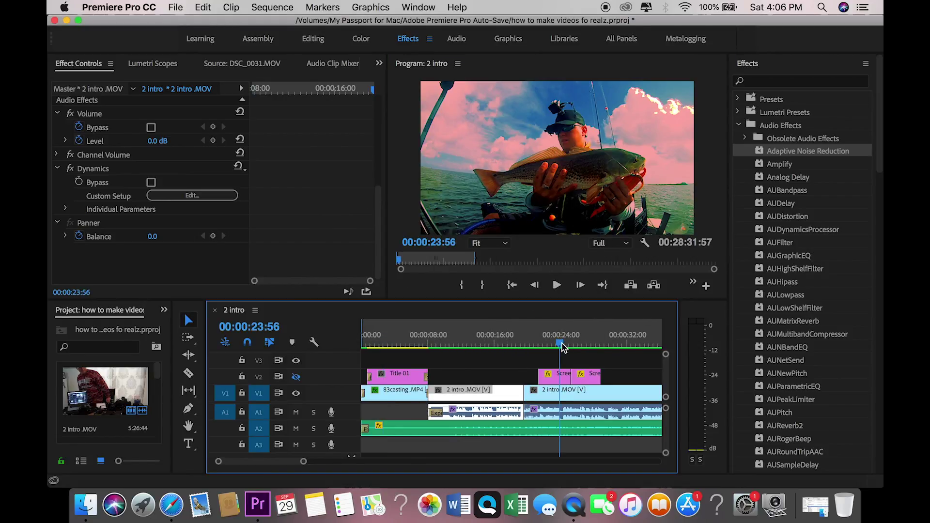
{"action": "left_click_drag", "start_coordinate": [562, 347], "coordinate": [588, 346]}
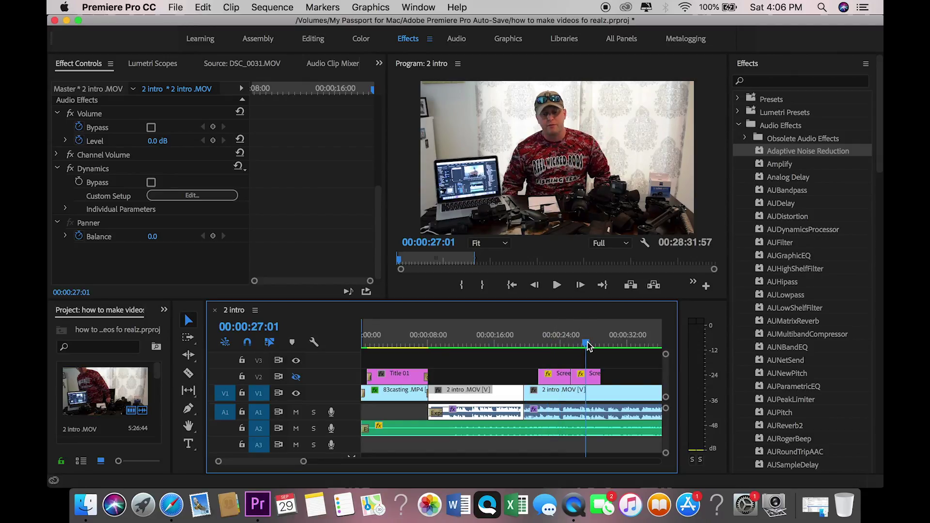
{"action": "left_click", "coordinate": [296, 376]}
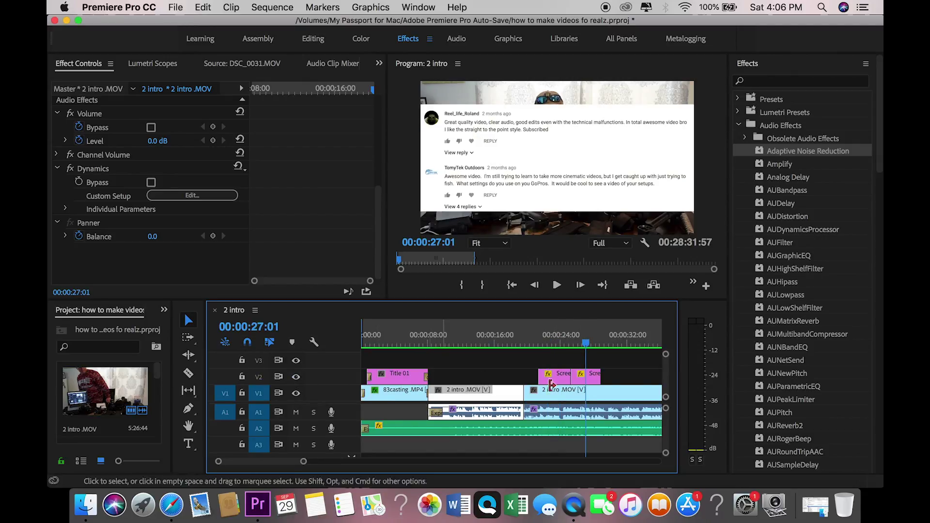
Export the camera gear b-roll frame at 00:01:16:28 as a JPEG still to the Desktop
{"action": "scroll", "coordinate": [635, 409], "scroll_direction": "right", "scroll_amount": 3}
{"action": "scroll", "coordinate": [634, 409], "scroll_direction": "right", "scroll_amount": 15}
{"action": "left_click_drag", "start_coordinate": [517, 344], "coordinate": [512, 344]}
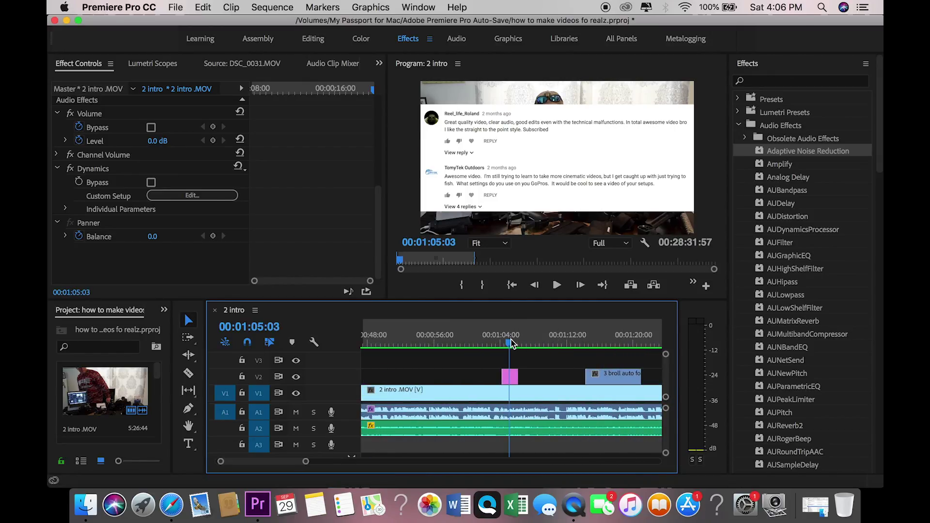
{"action": "left_click", "coordinate": [605, 343]}
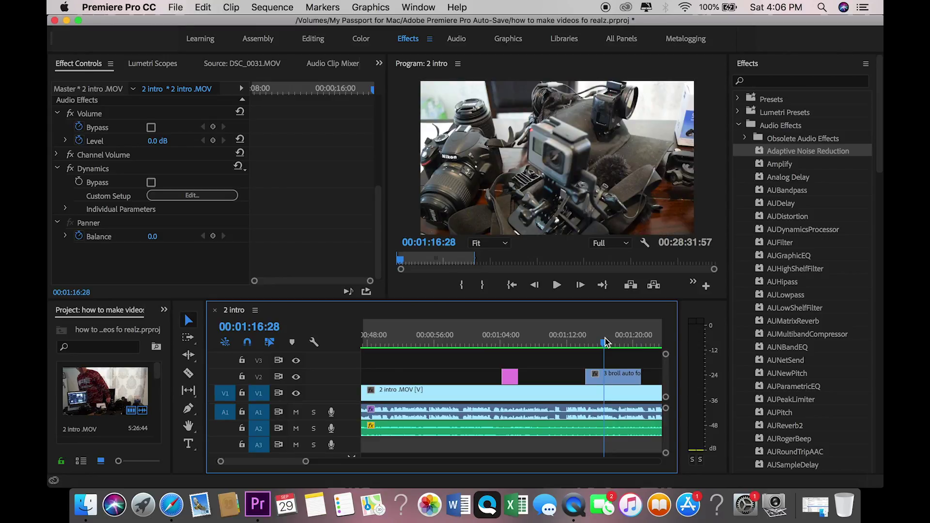
{"action": "left_click", "coordinate": [693, 282]}
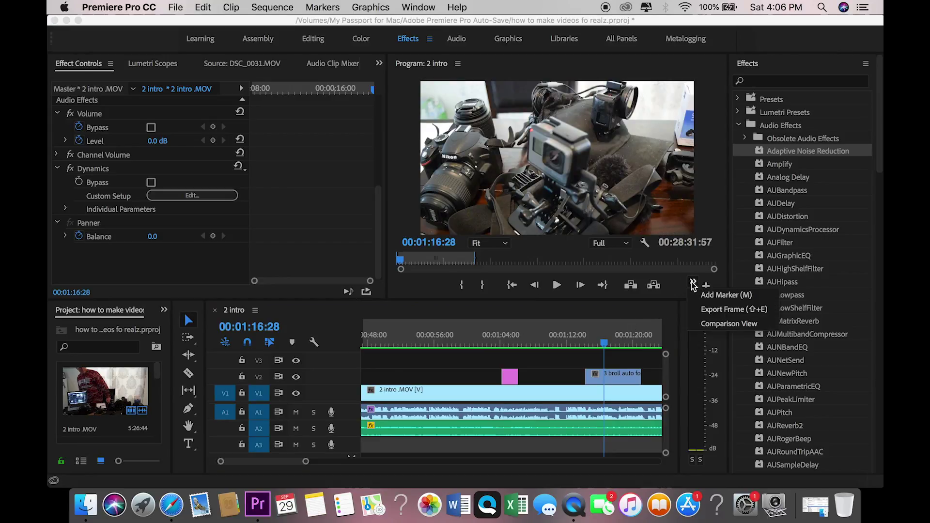
{"action": "left_click", "coordinate": [710, 310]}
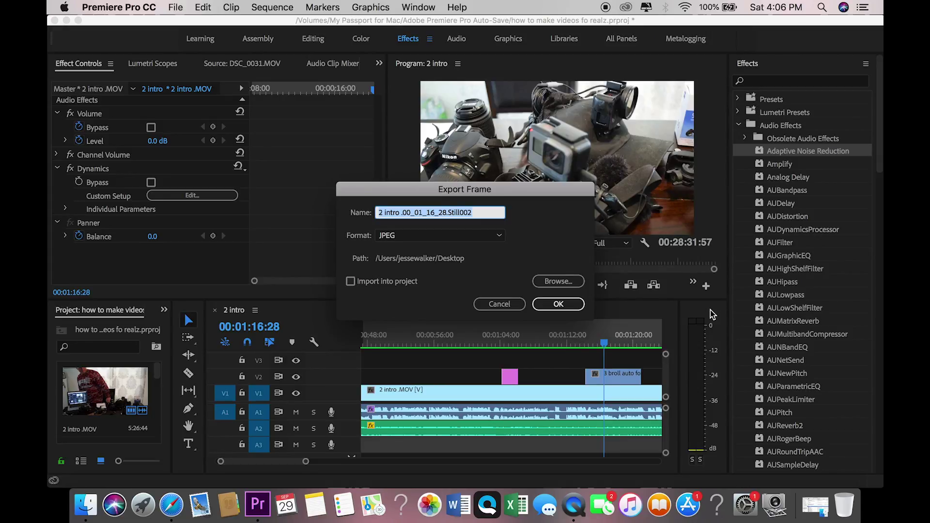
{"action": "left_click", "coordinate": [569, 305]}
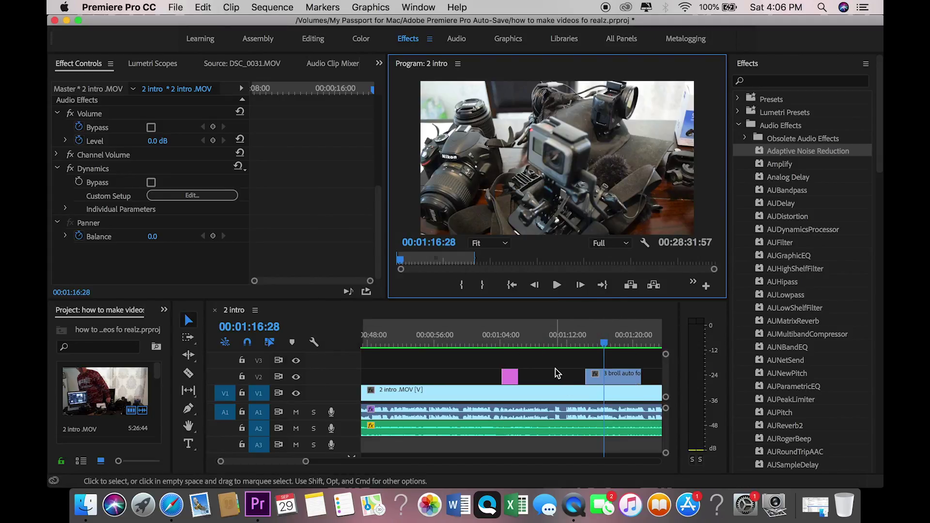
{"action": "scroll", "coordinate": [600, 400], "scroll_direction": "down", "scroll_amount": 6}
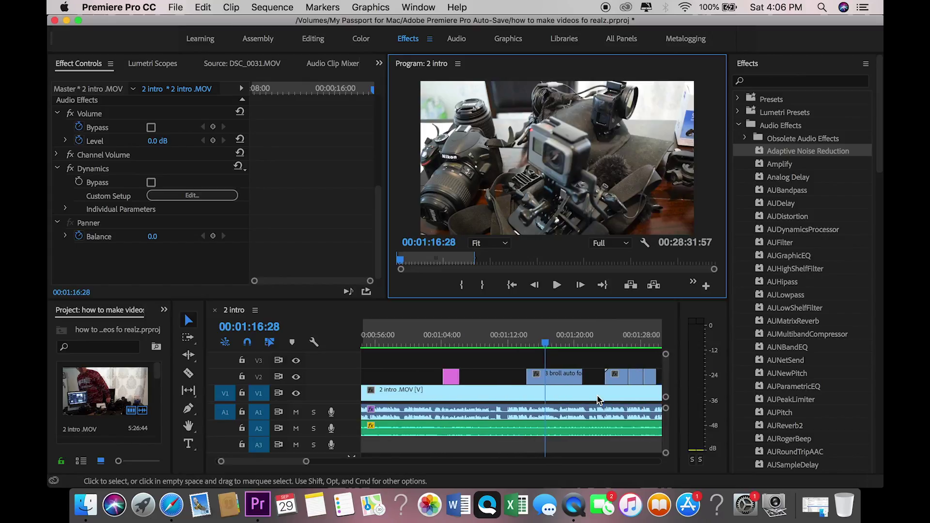
{"action": "scroll", "coordinate": [599, 400], "scroll_direction": "down", "scroll_amount": 5}
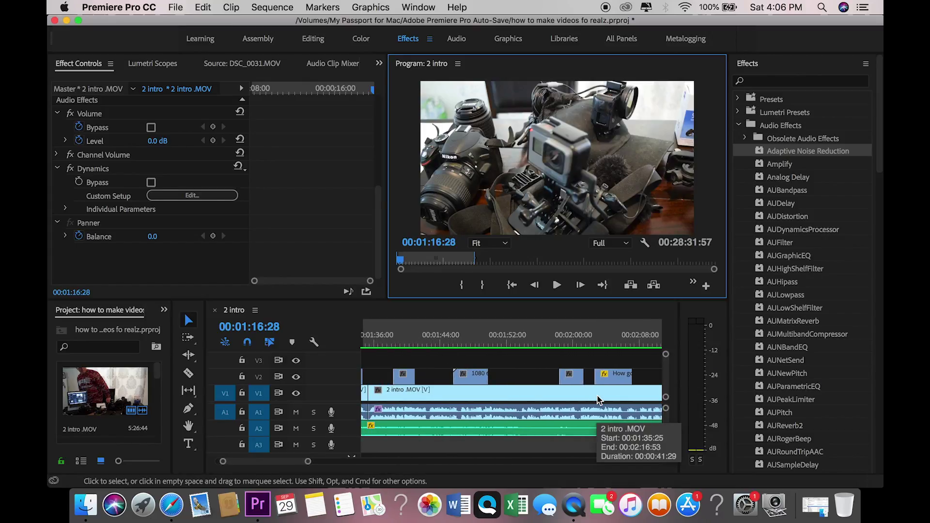
Switch to Canva in Safari and upload 2 intro .00_01_16_28.Still002.jpg and 2 intro .00_00_02_45.Still001.jpg from the Desktop
{"action": "left_click", "coordinate": [175, 492]}
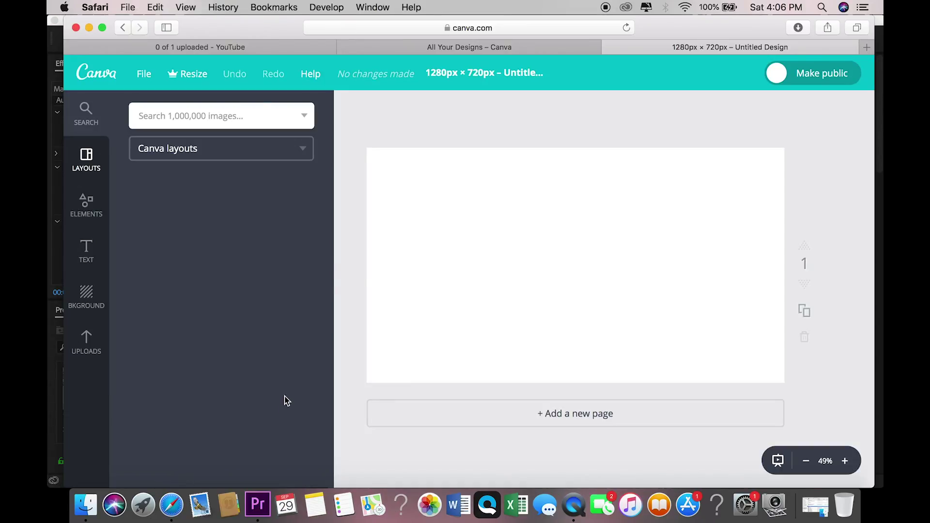
{"action": "left_click", "coordinate": [86, 341]}
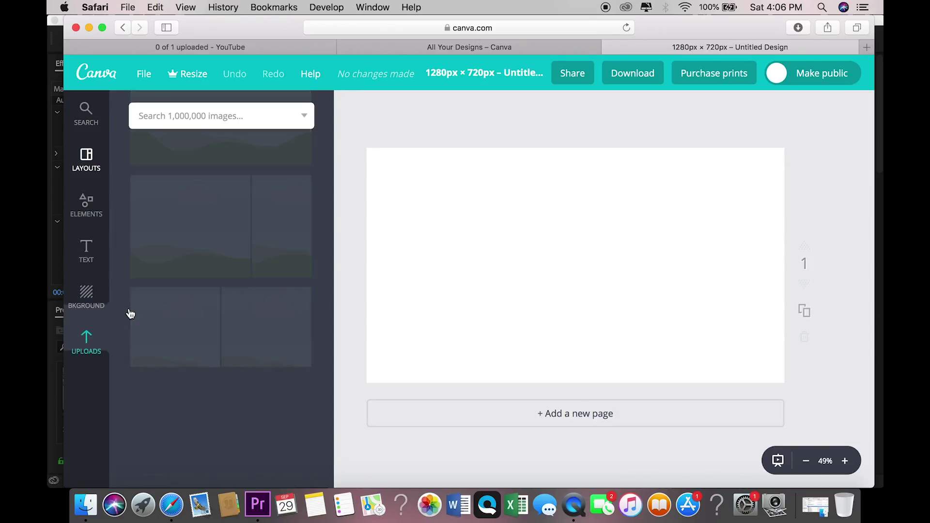
{"action": "left_click", "coordinate": [250, 303]}
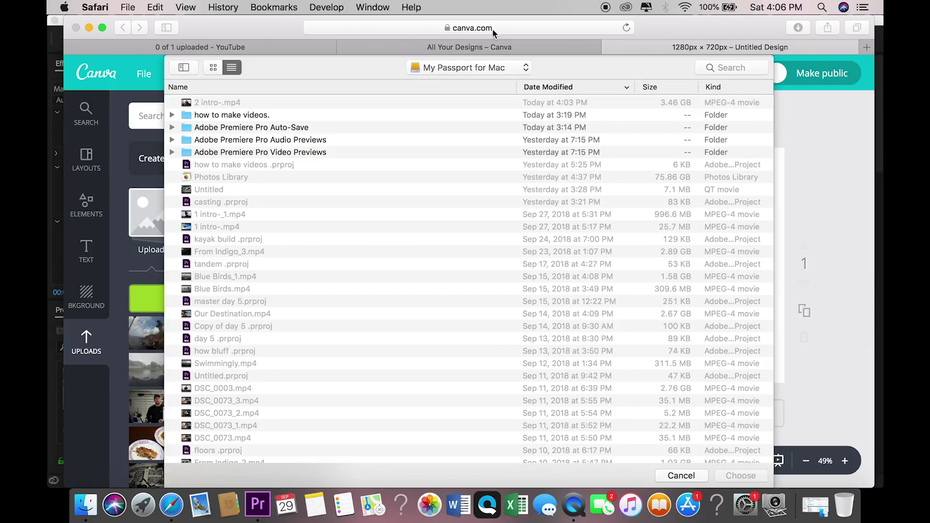
{"action": "left_click", "coordinate": [492, 68]}
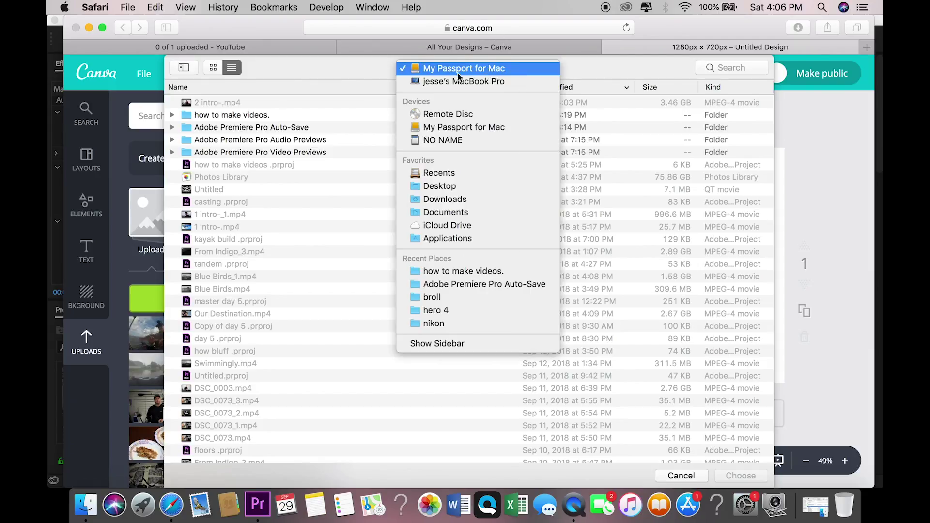
{"action": "left_click", "coordinate": [455, 188]}
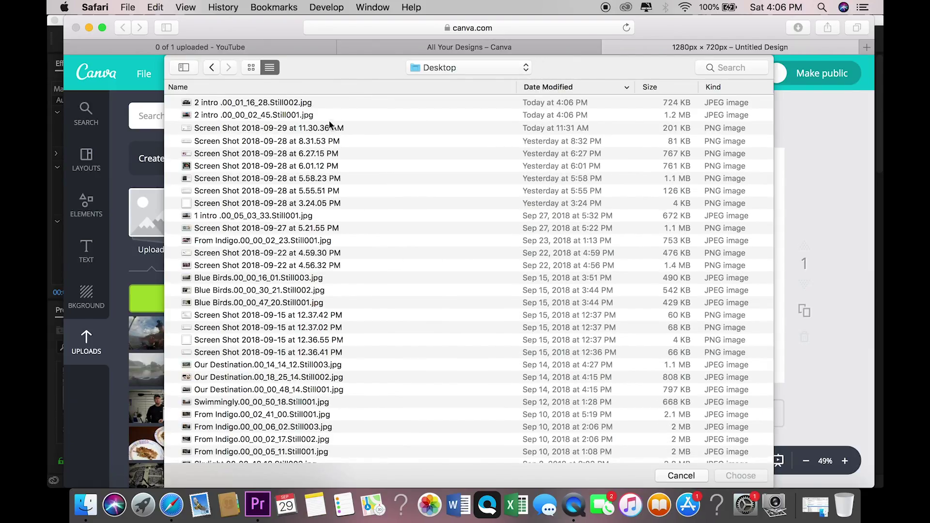
{"action": "left_click", "coordinate": [350, 103]}
{"action": "key", "text": "shift+Down"}
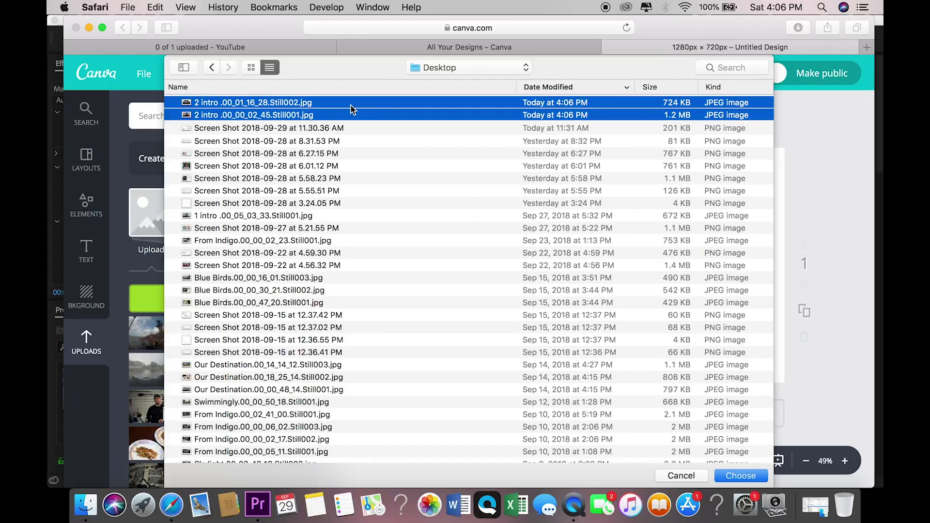
{"action": "left_click", "coordinate": [727, 477]}
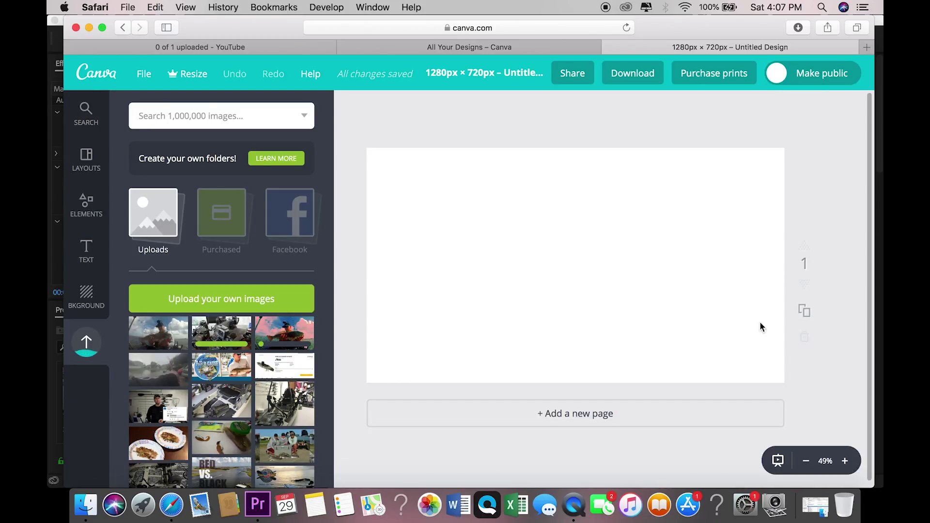
Place the camera gear still on the page, enlarged to full page height and shifted so it runs past the right edge
{"action": "left_click_drag", "start_coordinate": [228, 334], "coordinate": [612, 201]}
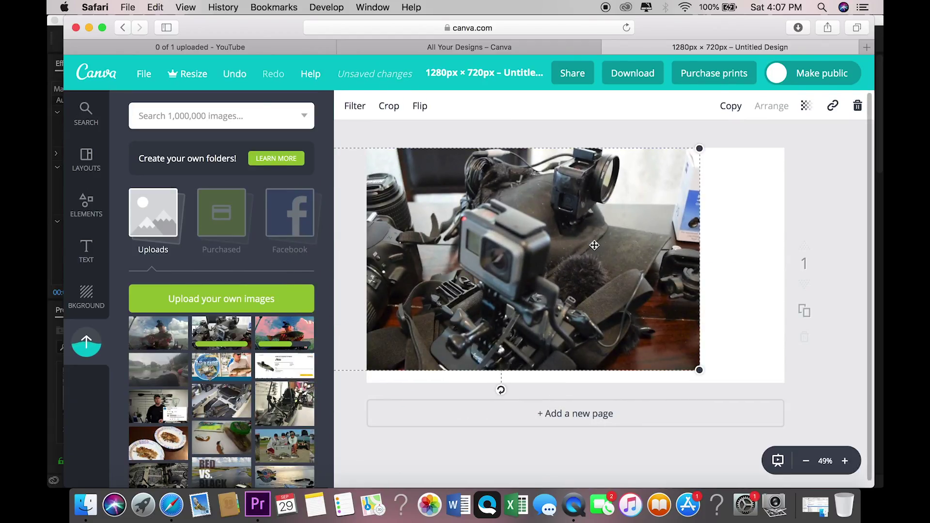
{"action": "left_click_drag", "start_coordinate": [586, 246], "coordinate": [755, 248]}
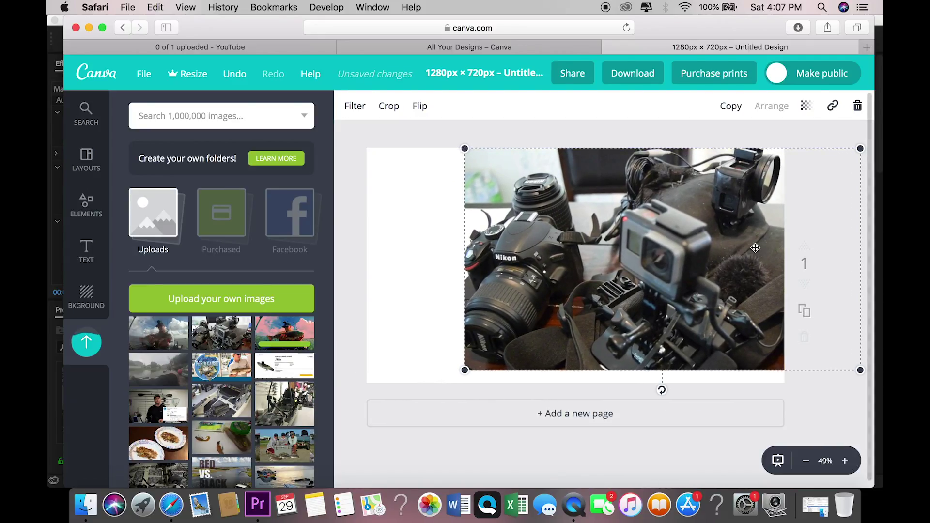
{"action": "left_click_drag", "start_coordinate": [699, 266], "coordinate": [722, 280]}
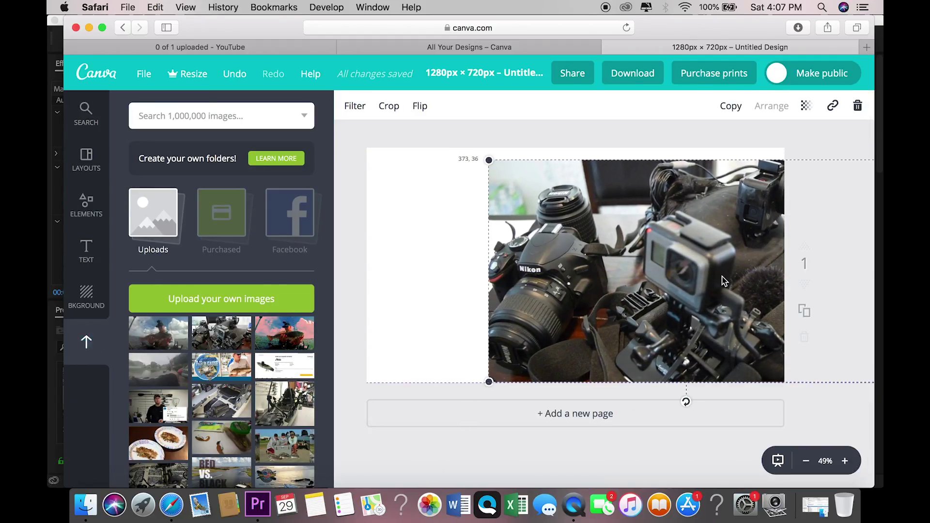
{"action": "left_click_drag", "start_coordinate": [486, 153], "coordinate": [462, 140]}
{"action": "mouse_move", "coordinate": [562, 211]}
{"action": "left_mouse_down"}
{"action": "mouse_move", "coordinate": [576, 208]}
{"action": "mouse_move", "coordinate": [561, 212]}
{"action": "left_mouse_up"}
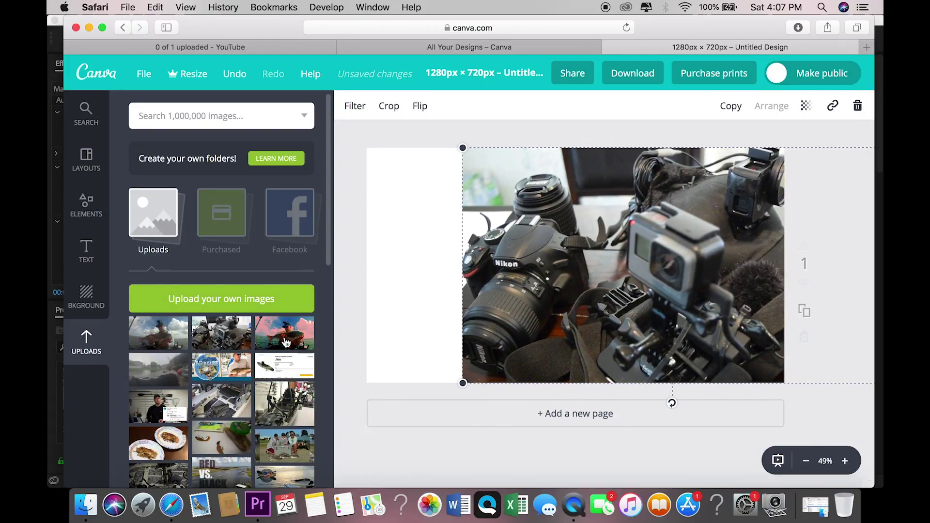
Place the fish still over the left part of the page and enlarge it beyond the page height
{"action": "left_click_drag", "start_coordinate": [288, 337], "coordinate": [473, 270]}
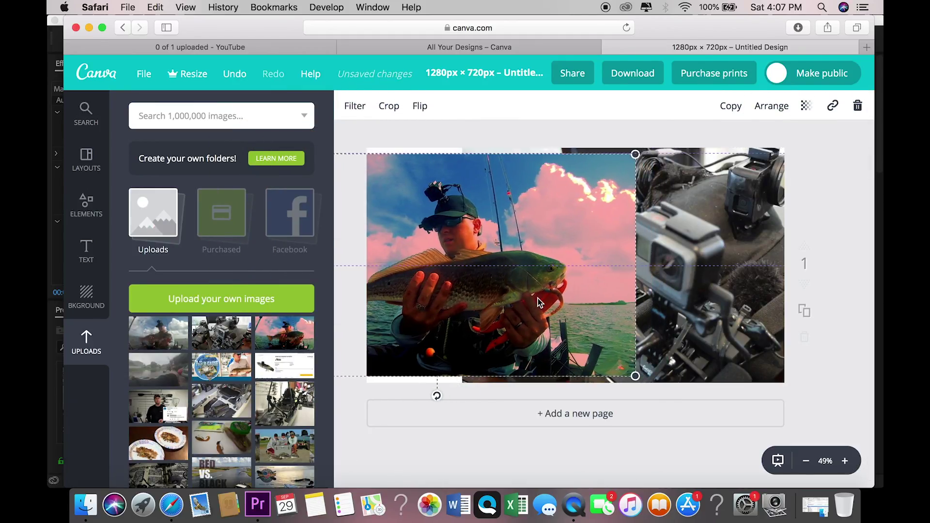
{"action": "left_click_drag", "start_coordinate": [630, 379], "coordinate": [671, 441]}
{"action": "left_click_drag", "start_coordinate": [677, 154], "coordinate": [710, 141]}
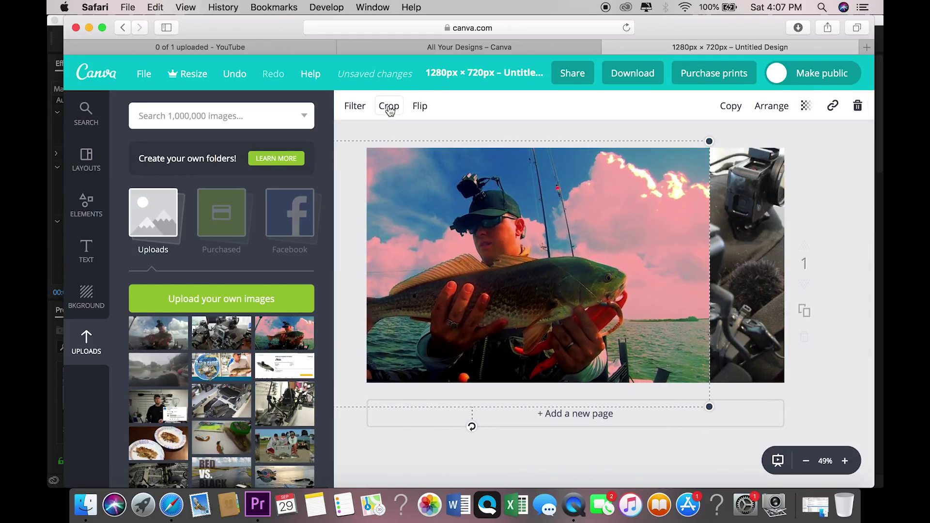
Crop the fish still's width to the angler and fish, and align it with the page's left edge
{"action": "double_click", "coordinate": [435, 191]}
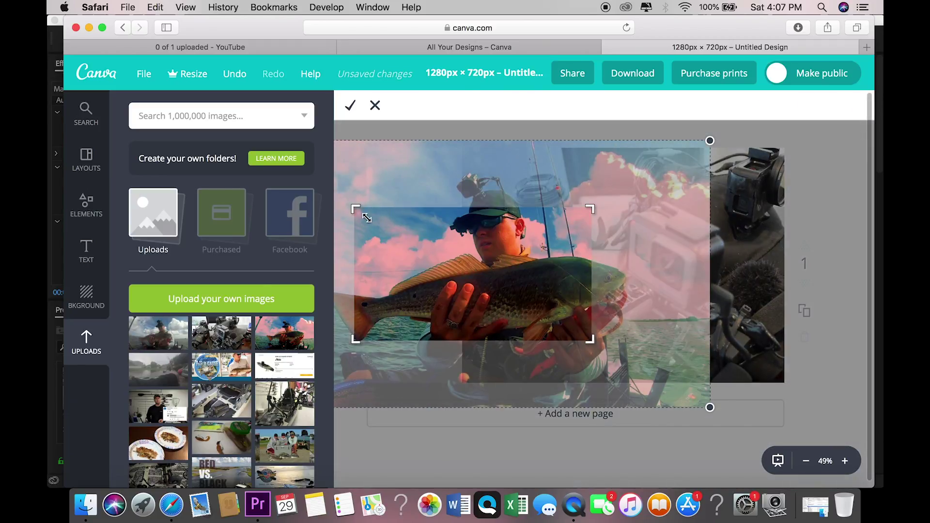
{"action": "left_click_drag", "start_coordinate": [357, 210], "coordinate": [407, 145]}
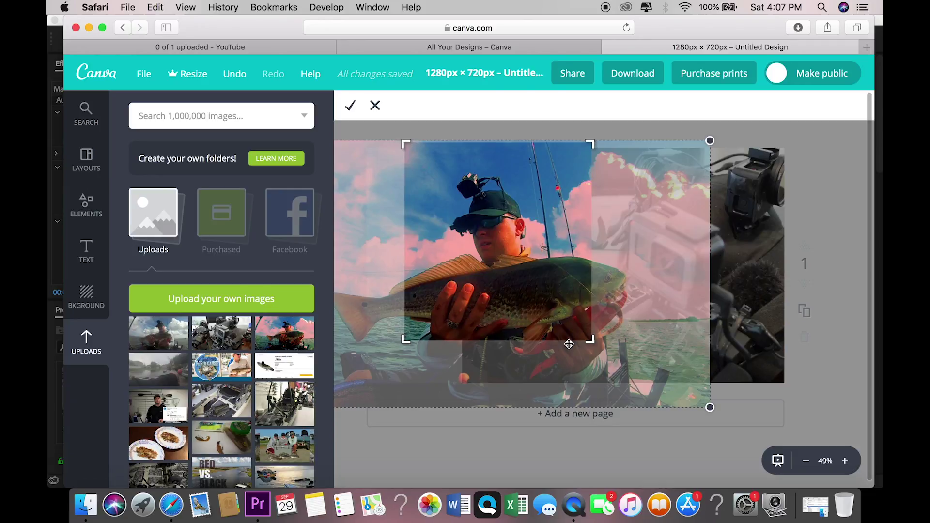
{"action": "left_click_drag", "start_coordinate": [592, 340], "coordinate": [632, 417]}
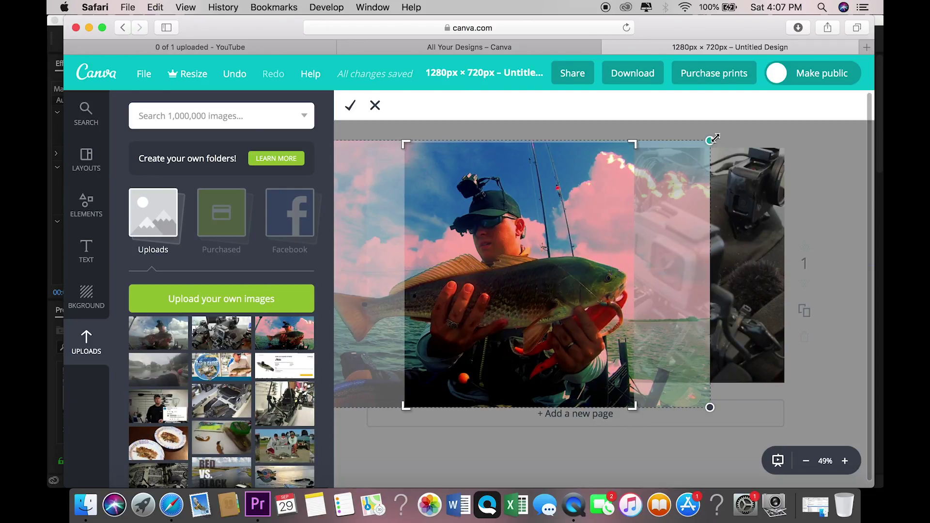
{"action": "left_click", "coordinate": [349, 106]}
{"action": "left_click_drag", "start_coordinate": [525, 248], "coordinate": [486, 249]}
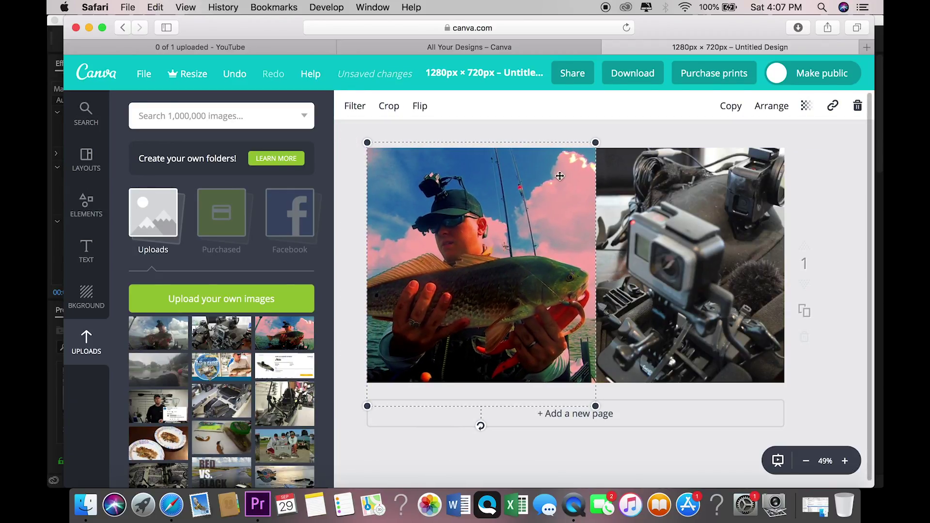
{"action": "left_click", "coordinate": [812, 180]}
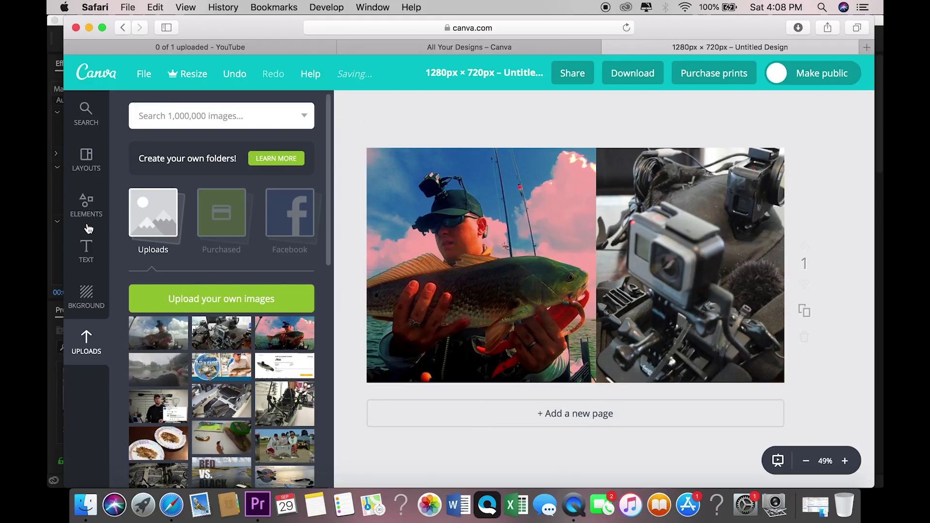
Add a heading text box over the upper part of the fish still and clear its placeholder text
{"action": "left_click", "coordinate": [86, 251]}
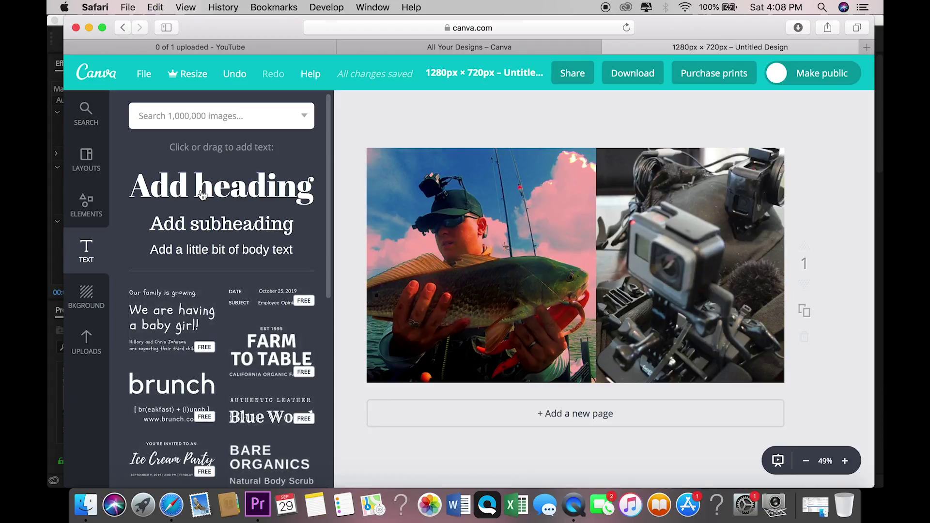
{"action": "left_click_drag", "start_coordinate": [222, 187], "coordinate": [514, 194]}
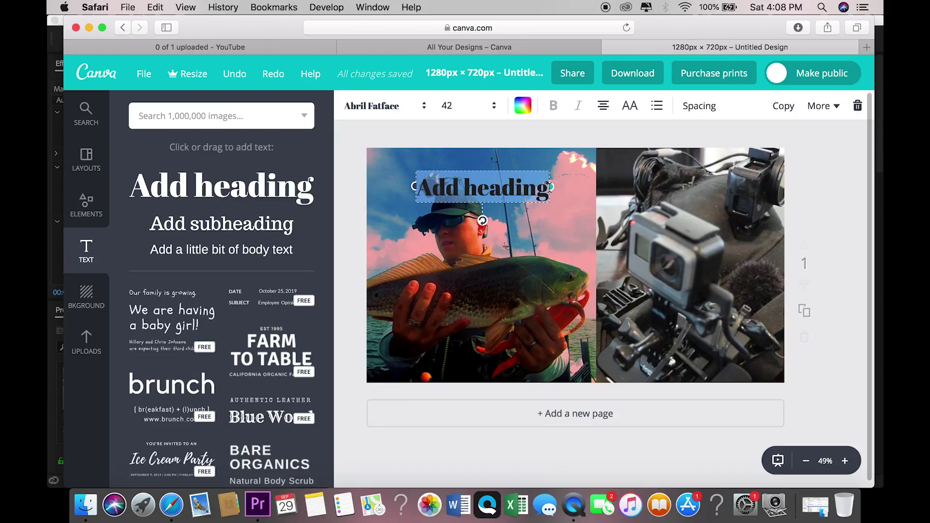
{"action": "key", "text": "Right"}
{"action": "key", "text": "BackSpace"}
{"action": "key", "text": "BackSpace"}
{"action": "key", "text": "BackSpace"}
{"action": "key", "text": "BackSpace"}
{"action": "key", "text": "BackSpace"}
{"action": "key", "text": "BackSpace"}
{"action": "key", "text": "BackSpace"}
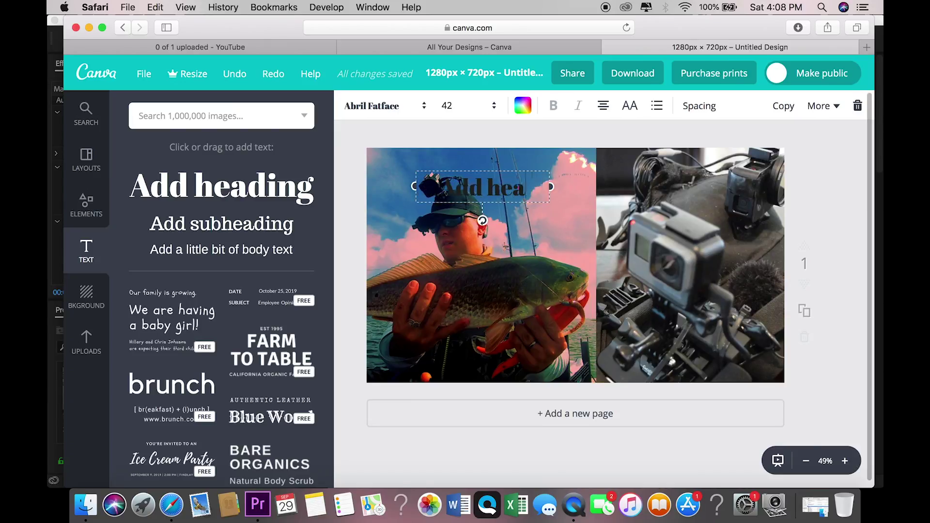
{"action": "key", "text": "BackSpace"}
{"action": "key", "text": "BackSpace"}
{"action": "key", "text": "BackSpace"}
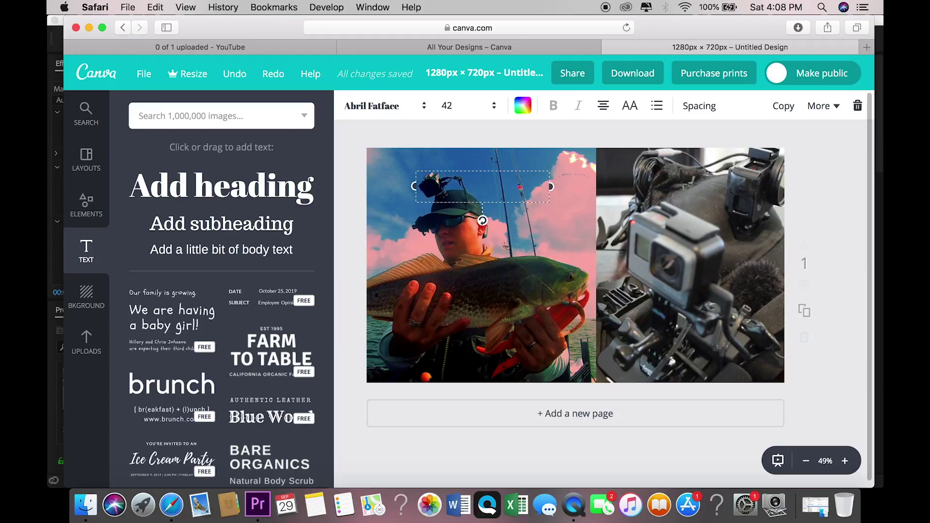
Enter COMPLETE GUIDE TO FILMING AND EDITING YOUTUBE VIDEOS as the heading and colour the text white
{"action": "type", "text": "COMPLETE"}
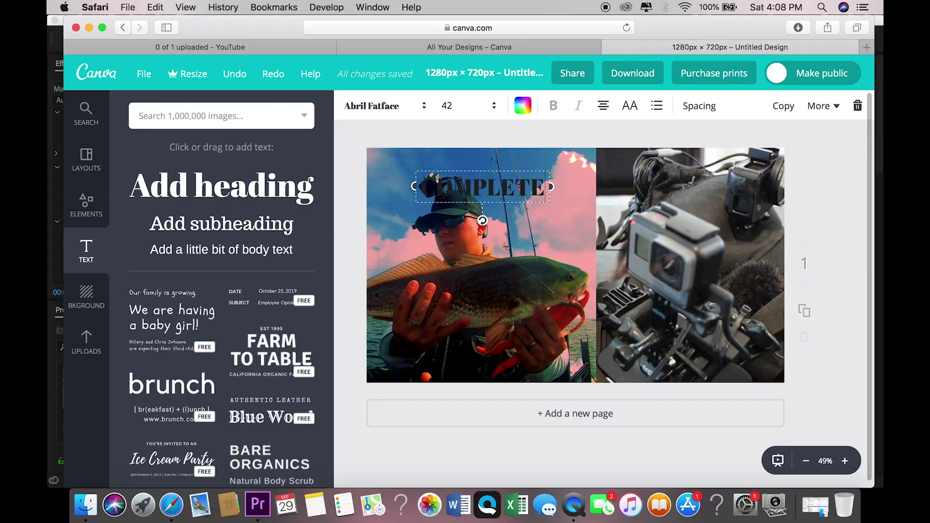
{"action": "type", "text": " GUIDE"}
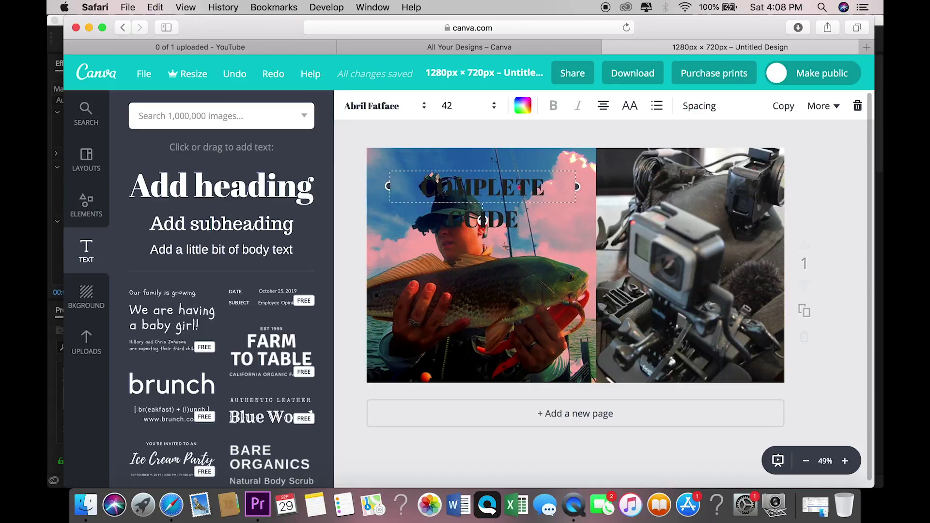
{"action": "type", "text": " TO FILMING AND EDITING"}
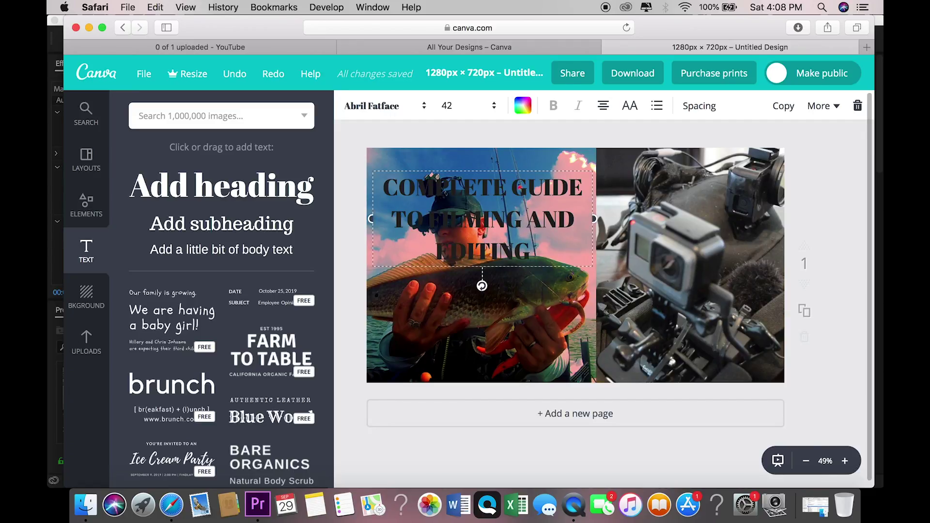
{"action": "type", "text": " YOU"}
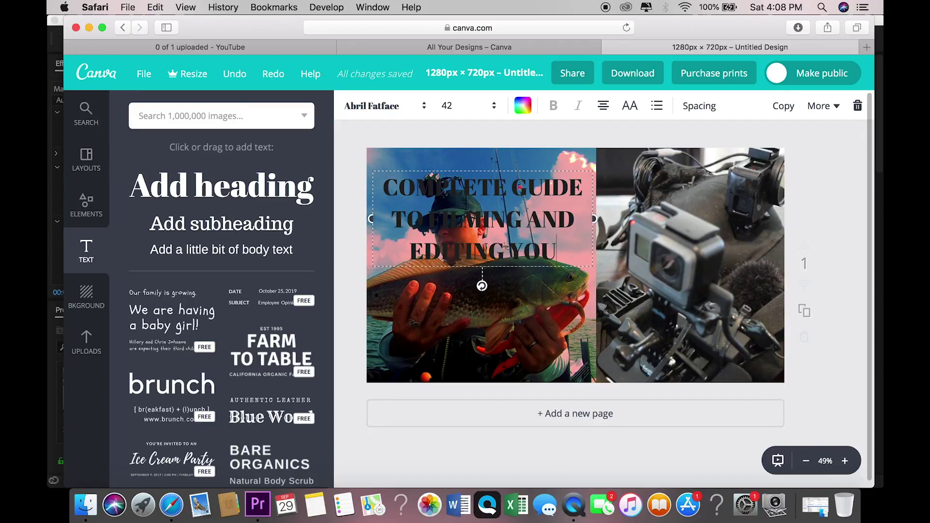
{"action": "type", "text": "TUBE VIDEOS"}
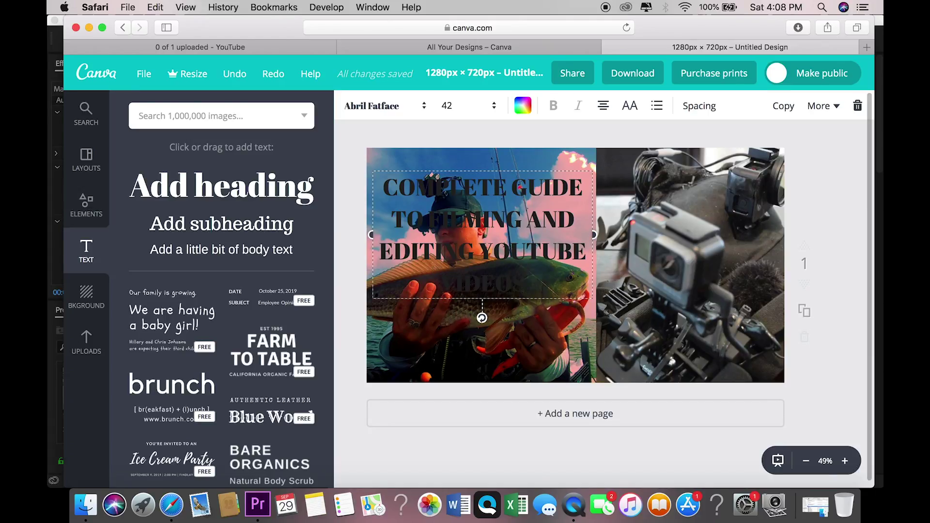
{"action": "left_click", "coordinate": [522, 105]}
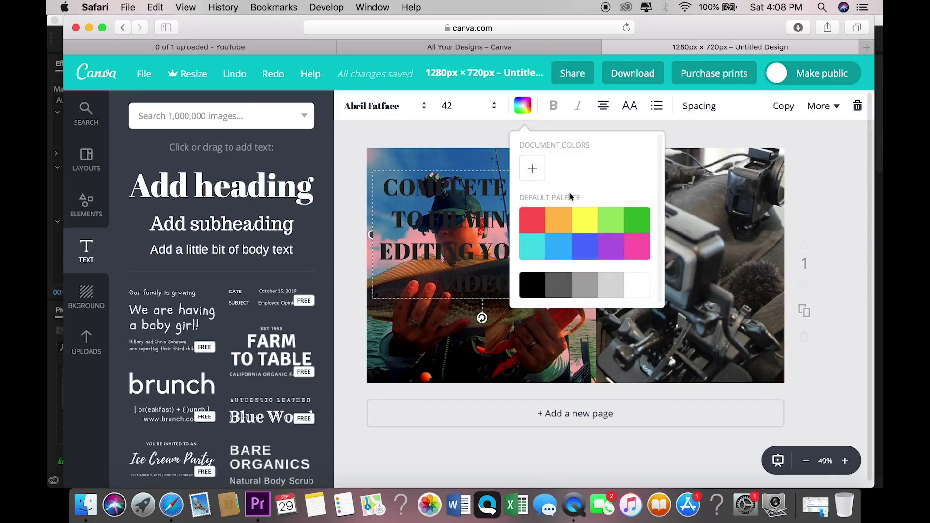
{"action": "left_click", "coordinate": [635, 288]}
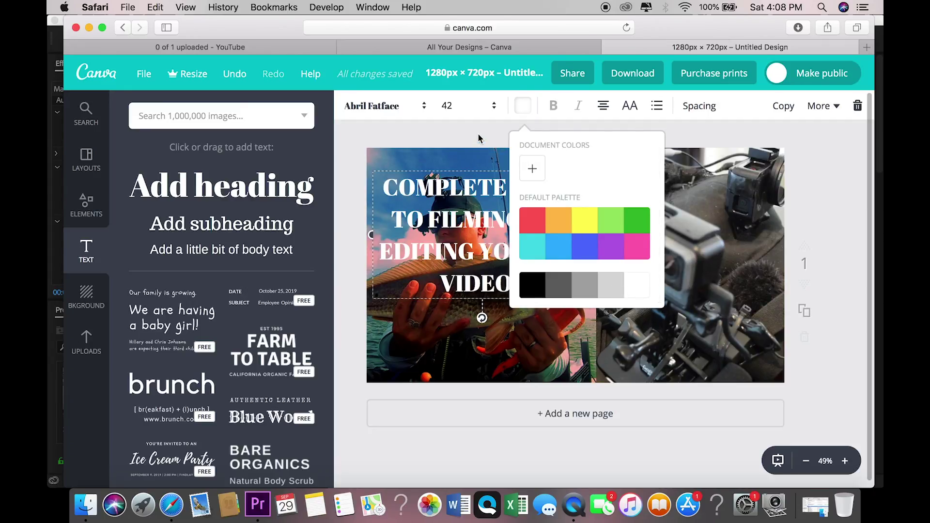
{"action": "left_click", "coordinate": [503, 212]}
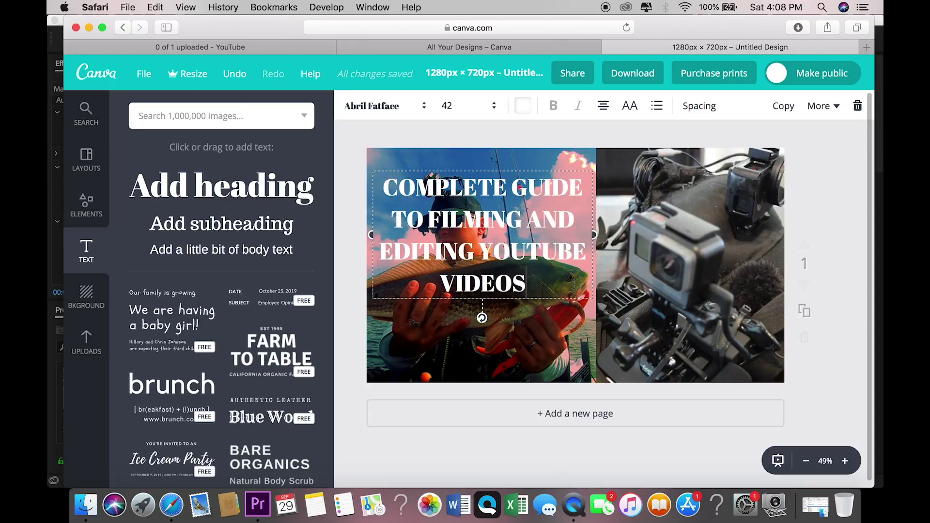
Adjust the heading box's width so the text wraps onto three lines, and move it near the top of the fish still
{"action": "left_click_drag", "start_coordinate": [595, 236], "coordinate": [690, 236]}
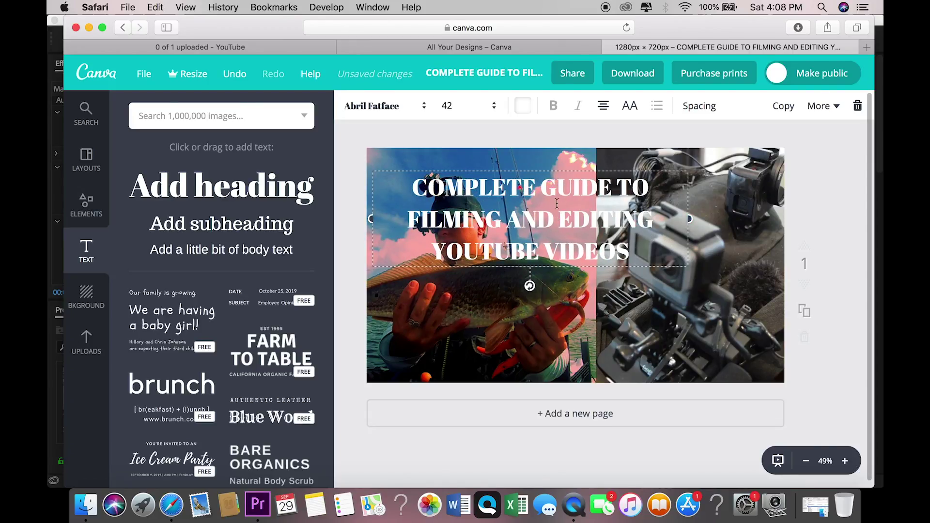
{"action": "left_click_drag", "start_coordinate": [538, 206], "coordinate": [505, 192]}
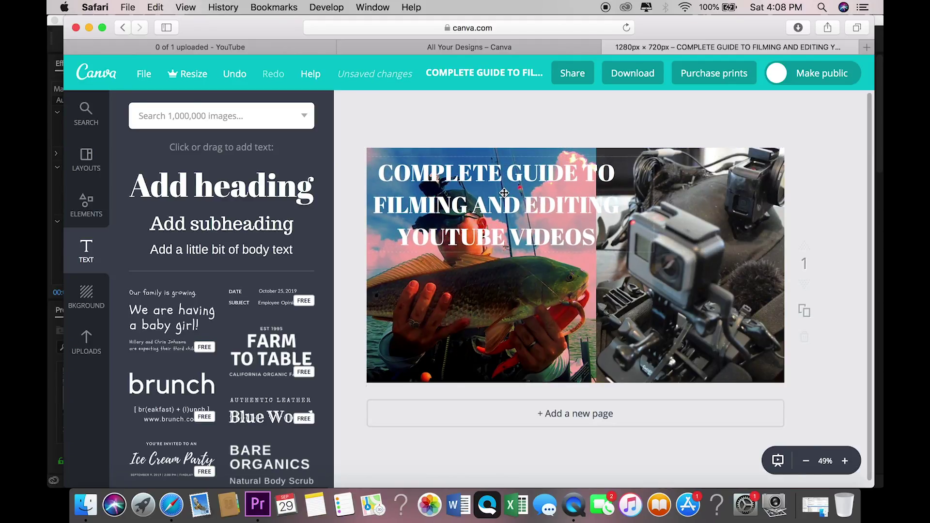
{"action": "left_click", "coordinate": [659, 237]}
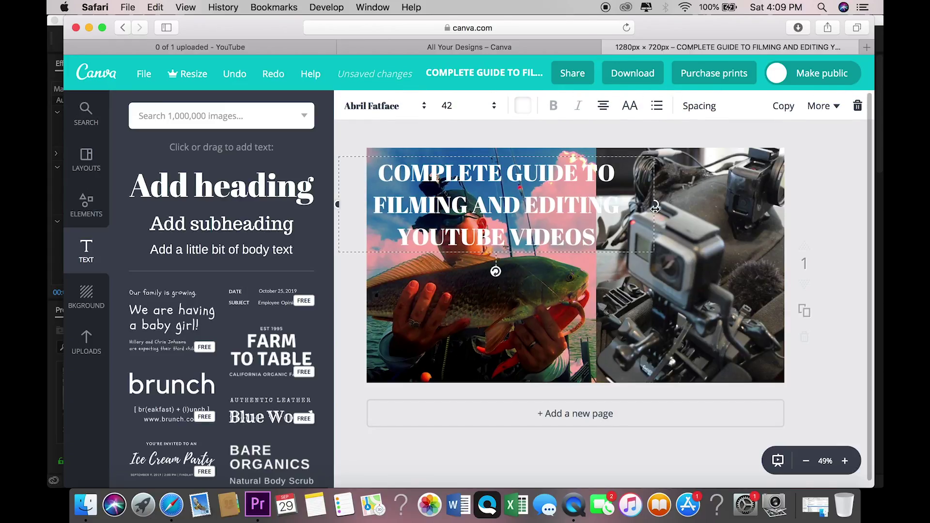
{"action": "left_click_drag", "start_coordinate": [655, 208], "coordinate": [592, 204]}
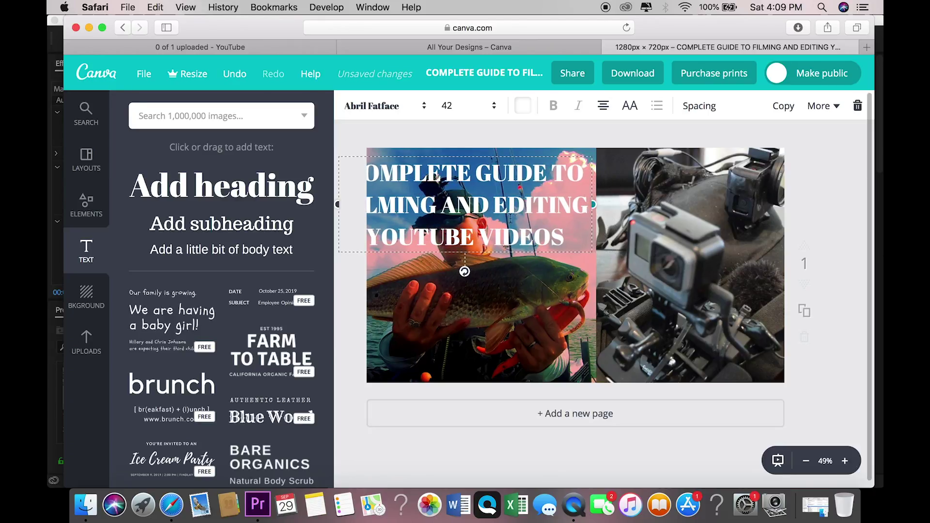
{"action": "left_click_drag", "start_coordinate": [510, 219], "coordinate": [532, 219]}
Set the title heading's font size to 32 and fit it within the top of the fish still
{"action": "left_click", "coordinate": [482, 105]}
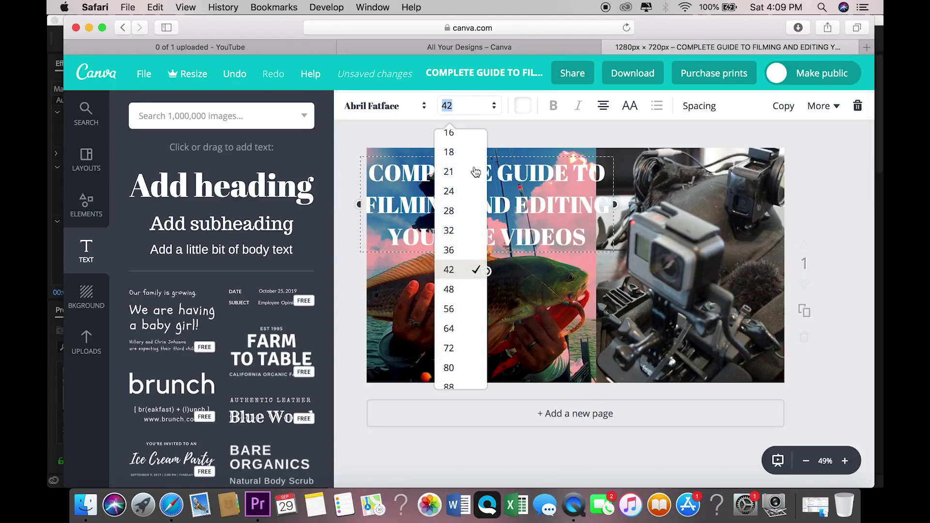
{"action": "left_click", "coordinate": [462, 230]}
{"action": "left_click_drag", "start_coordinate": [506, 179], "coordinate": [498, 177]}
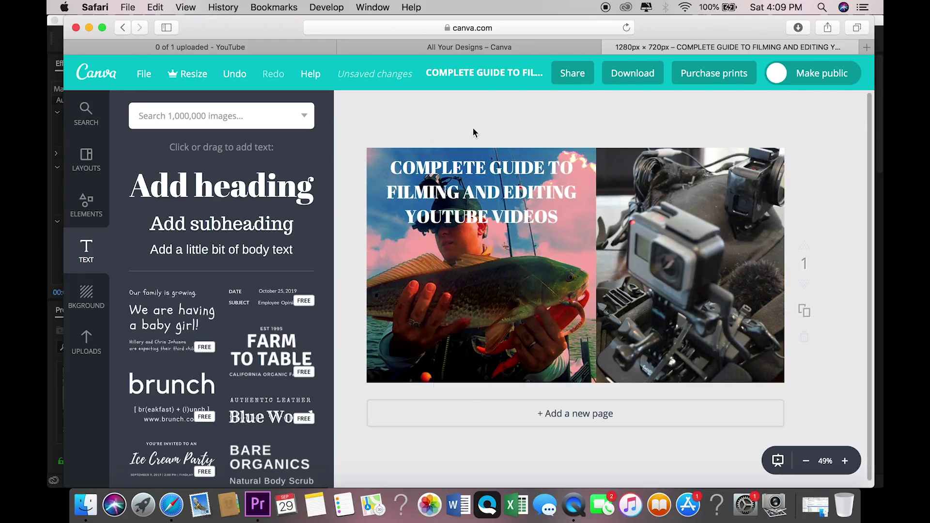
Add a second heading text box over the lower part of the fish still and clear its placeholder text
{"action": "left_click_drag", "start_coordinate": [220, 186], "coordinate": [549, 323]}
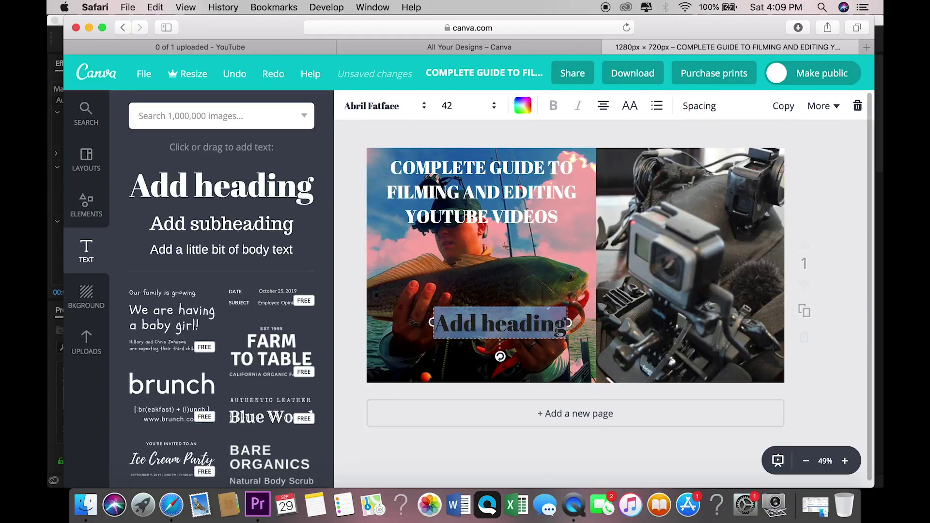
{"action": "left_click", "coordinate": [565, 325]}
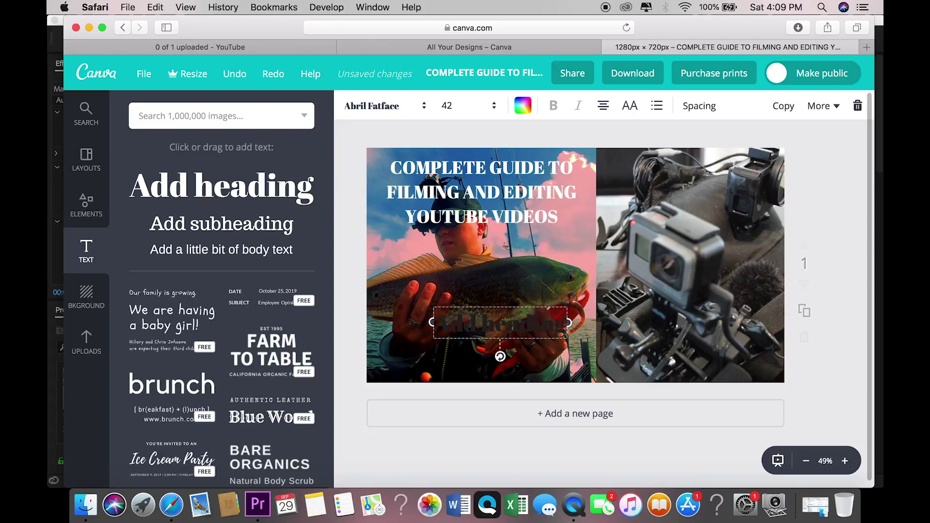
{"action": "key", "text": "BackSpace"}
{"action": "key", "text": "BackSpace"}
{"action": "key", "text": "BackSpace"}
{"action": "key", "text": "BackSpace"}
{"action": "key", "text": "BackSpace"}
{"action": "key", "text": "BackSpace"}
{"action": "key", "text": "BackSpace"}
{"action": "key", "text": "BackSpace"}
{"action": "key", "text": "BackSpace"}
{"action": "key", "text": "BackSpace"}
{"action": "key", "text": "BackSpace"}
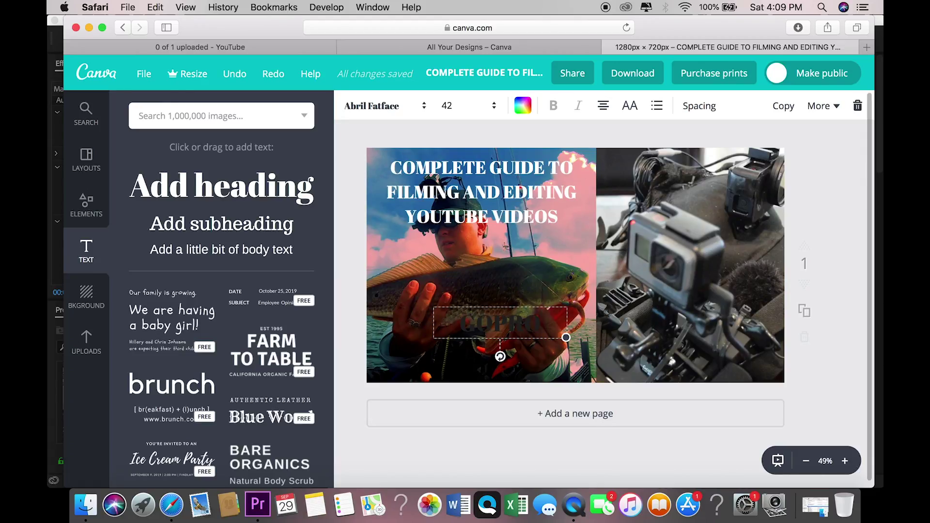
Fill the second text box with the lines GOPROs, DRONEs and ADOBE PREMIERE
{"action": "left_click_drag", "start_coordinate": [566, 337], "coordinate": [567, 337]}
{"action": "key", "text": "Return"}
{"action": "type", "text": "DRONES"}
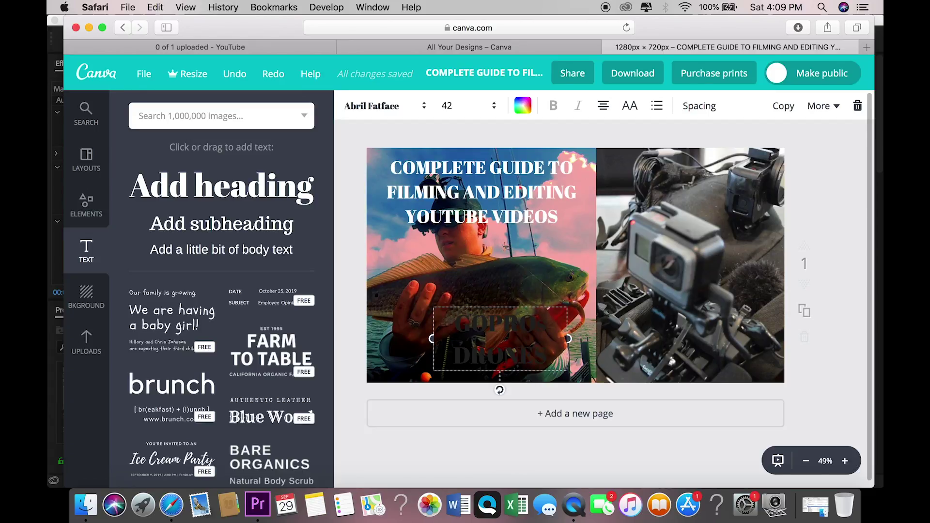
{"action": "key", "text": "Return"}
{"action": "type", "text": "ADOBE PREMIERE"}
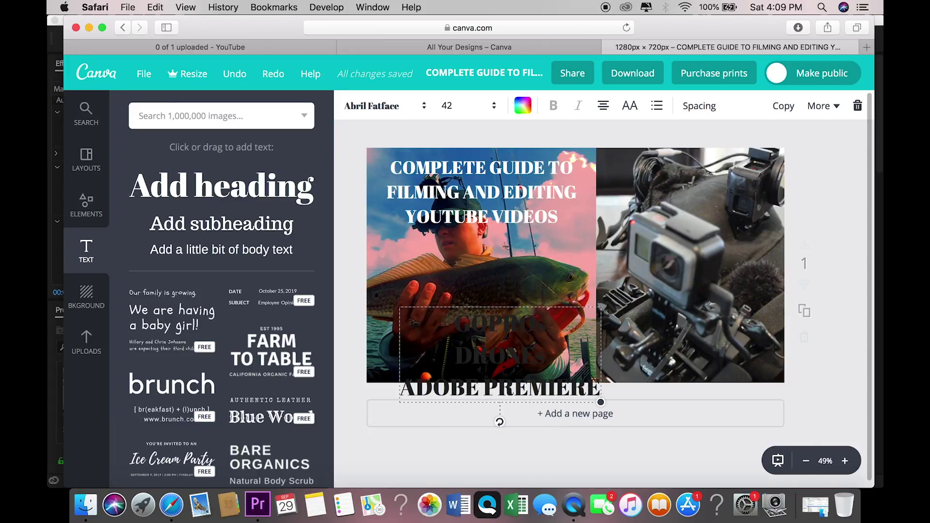
Move the topic list up to just below the title and add DSLR as its fourth line, followed by an empty line
{"action": "left_click", "coordinate": [529, 276]}
{"action": "left_click_drag", "start_coordinate": [505, 345], "coordinate": [486, 273]}
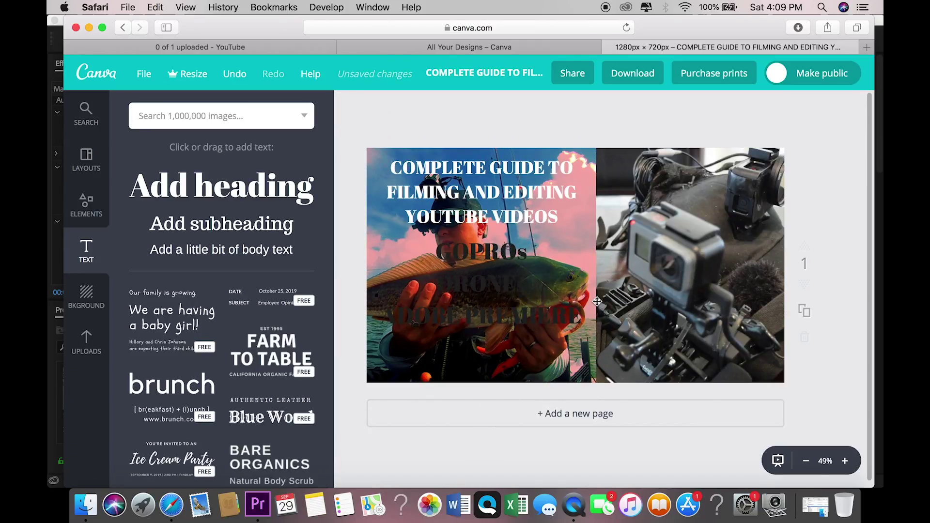
{"action": "left_click", "coordinate": [583, 319]}
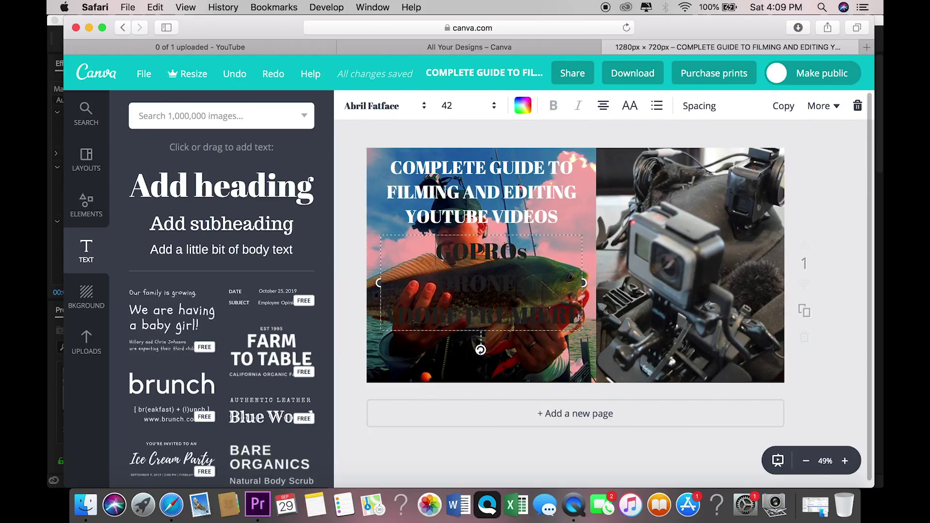
{"action": "key", "text": "Return"}
{"action": "type", "text": "DSL"}
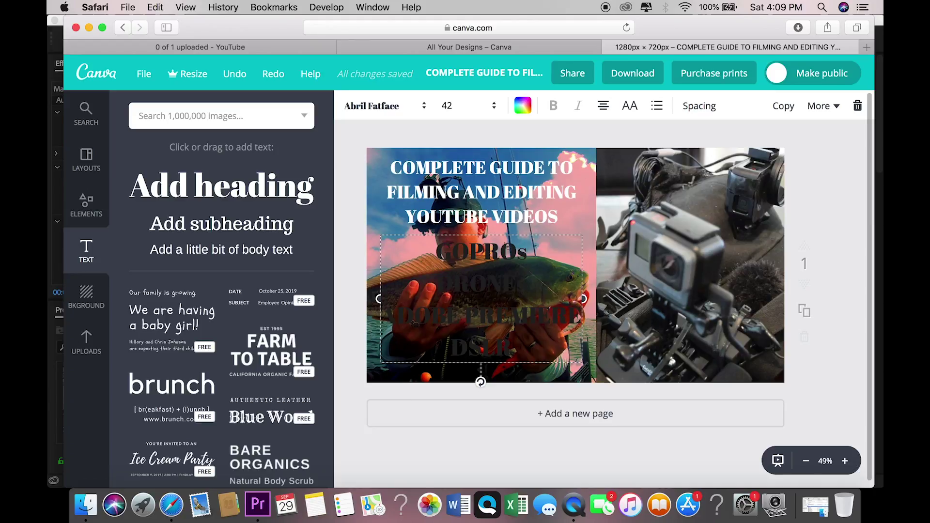
{"action": "type", "text": "R"}
{"action": "key", "text": "Return"}
{"action": "type", "text": "UPLOAD!NG"}
{"action": "key", "text": "BackSpace"}
{"action": "key", "text": "BackSpace"}
{"action": "key", "text": "BackSpace"}
{"action": "key", "text": "BackSpace"}
{"action": "key", "text": "BackSpace"}
{"action": "key", "text": "BackSpace"}
{"action": "key", "text": "BackSpace"}
{"action": "key", "text": "BackSpace"}
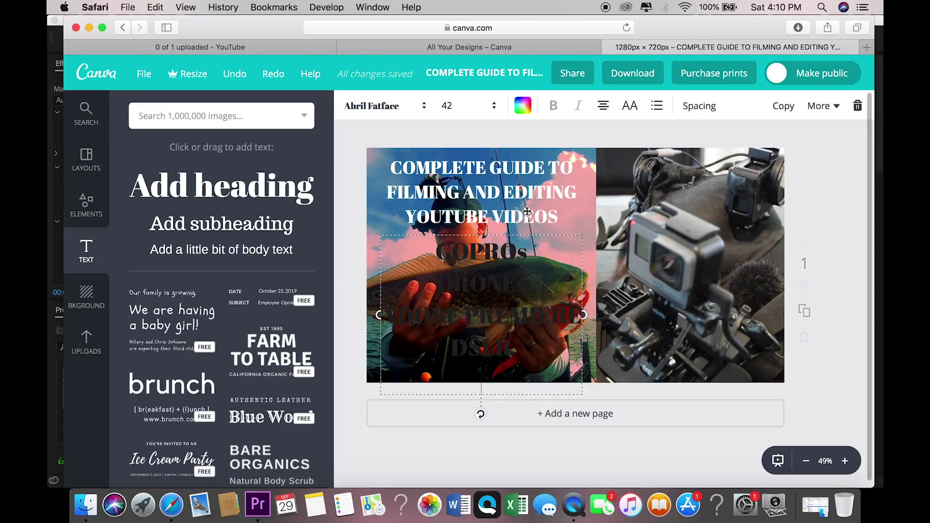
Colour the topic list white and move it onto the lower part of the camera gear still
{"action": "left_click", "coordinate": [523, 105]}
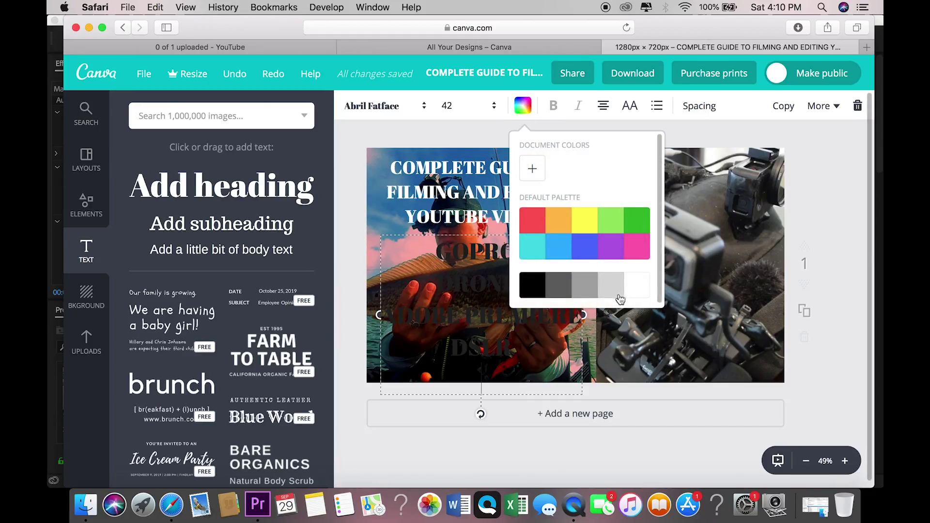
{"action": "left_click", "coordinate": [637, 293]}
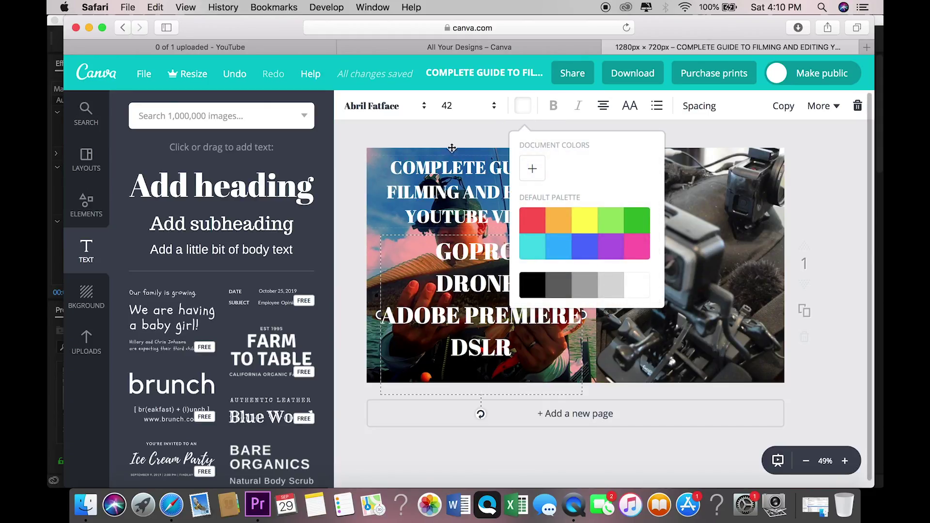
{"action": "left_click", "coordinate": [468, 192]}
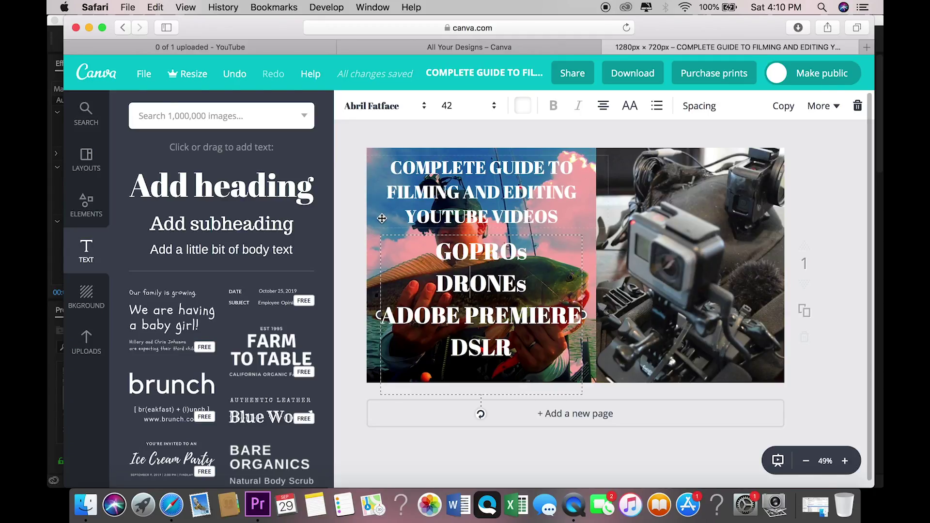
{"action": "left_click_drag", "start_coordinate": [458, 300], "coordinate": [638, 304]}
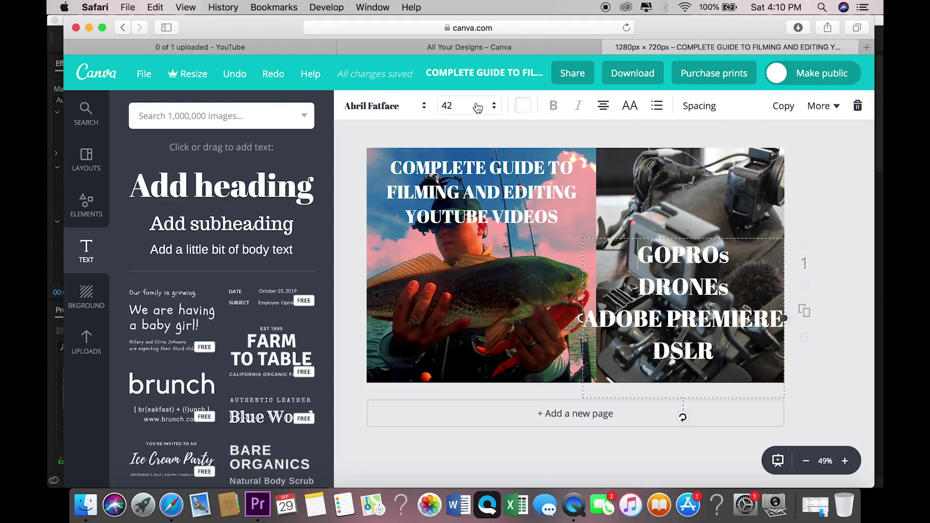
Try font sizes 21 and 24 on the topic list, and settle on 32
{"action": "left_click", "coordinate": [465, 106]}
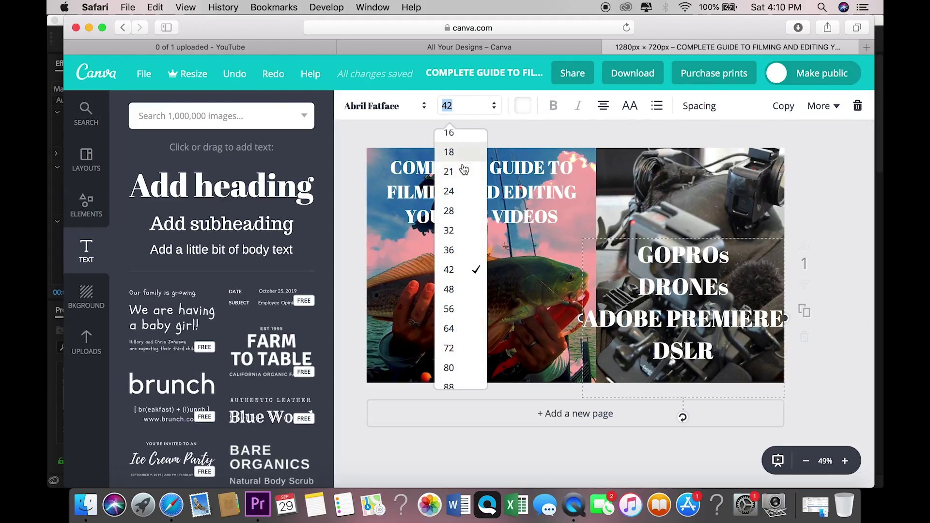
{"action": "left_click", "coordinate": [464, 177]}
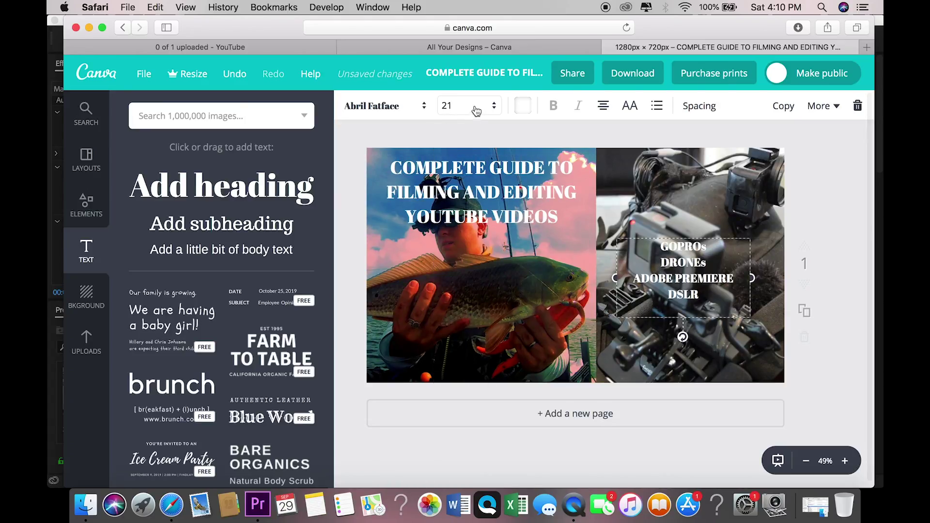
{"action": "left_click", "coordinate": [472, 107]}
{"action": "left_click", "coordinate": [461, 197]}
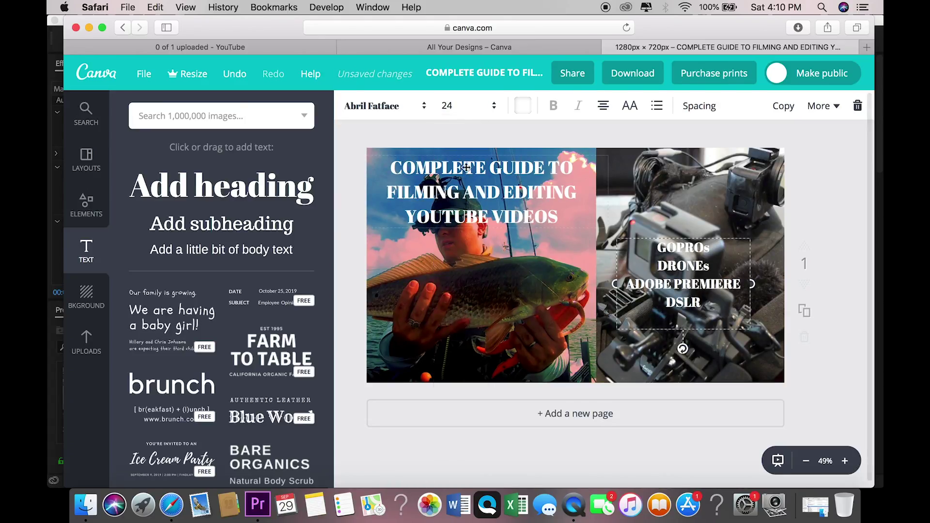
{"action": "left_click", "coordinate": [485, 110]}
{"action": "left_click", "coordinate": [468, 231]}
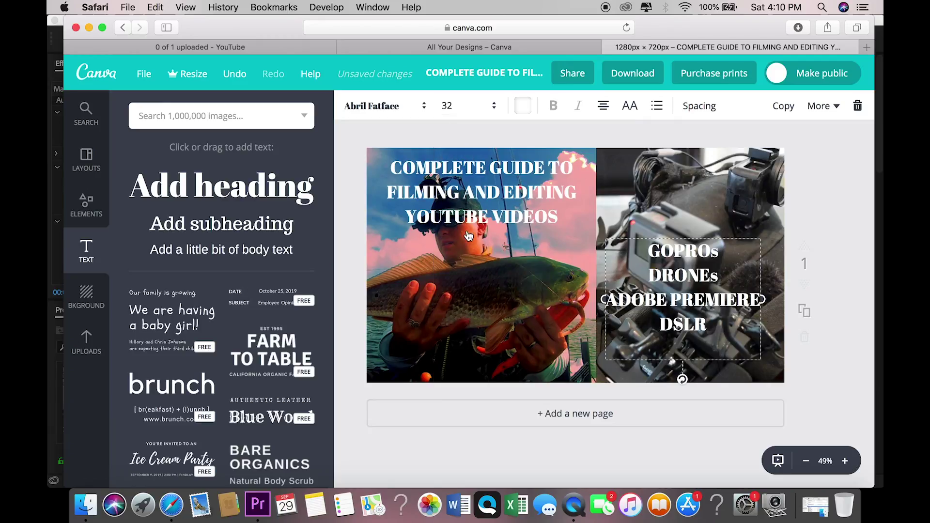
Add ND FILTERs as the topic list's fifth line and shift the list down onto the lower part of the camera gear still
{"action": "left_click", "coordinate": [628, 140]}
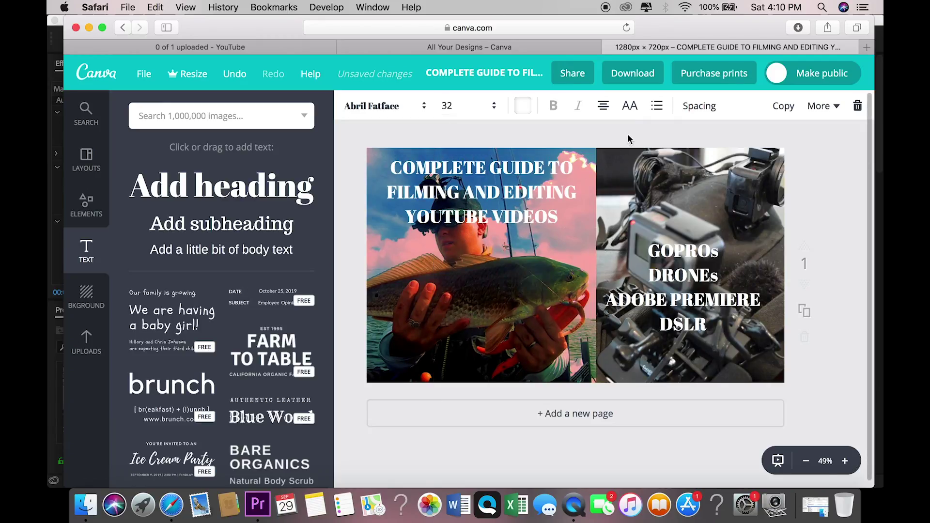
{"action": "left_click_drag", "start_coordinate": [690, 303], "coordinate": [714, 334]}
{"action": "left_click", "coordinate": [722, 328]}
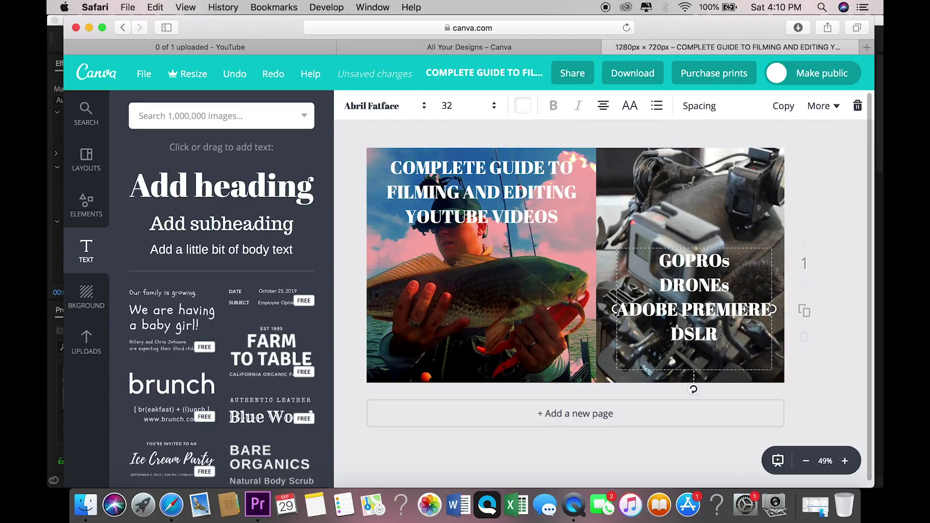
{"action": "key", "text": "Return"}
{"action": "type", "text": "ND FILTER"}
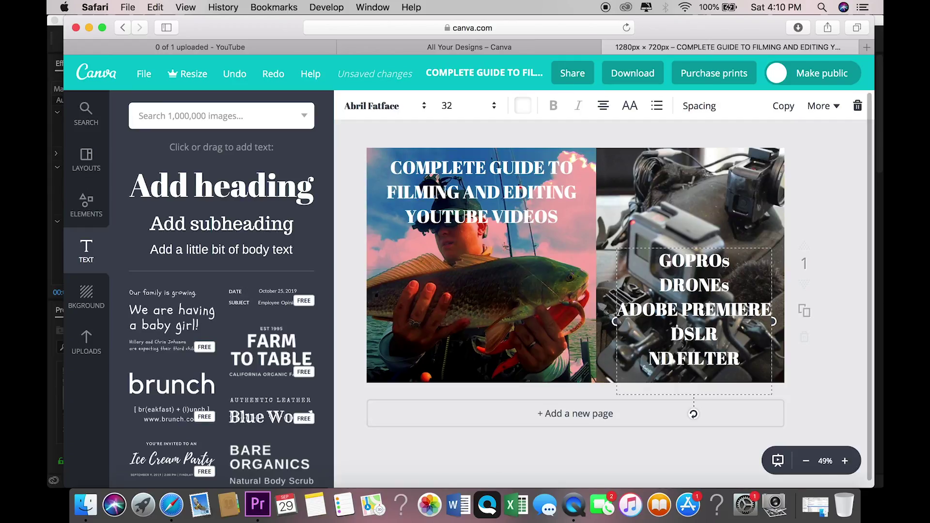
{"action": "type", "text": "S"}
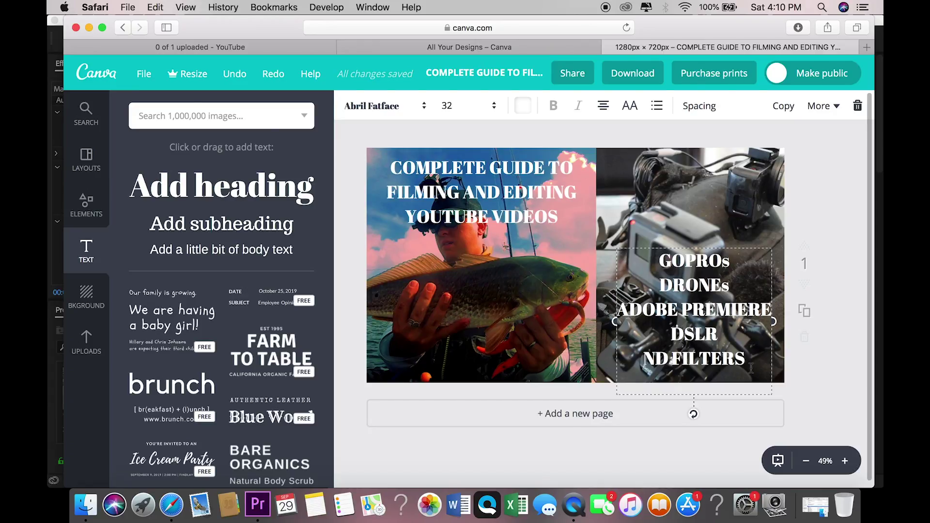
{"action": "key", "text": "BackSpace"}
{"action": "type", "text": "s"}
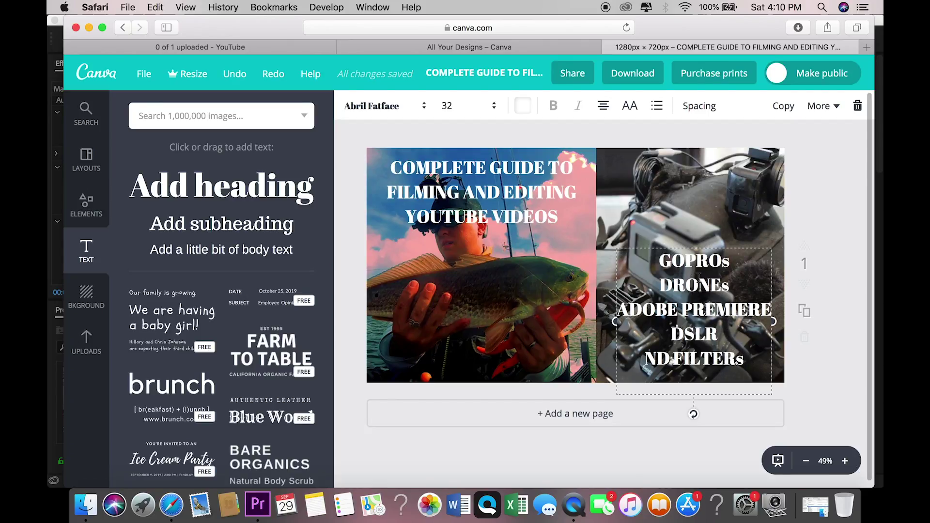
{"action": "left_click", "coordinate": [681, 134]}
{"action": "left_click_drag", "start_coordinate": [694, 294], "coordinate": [698, 301]}
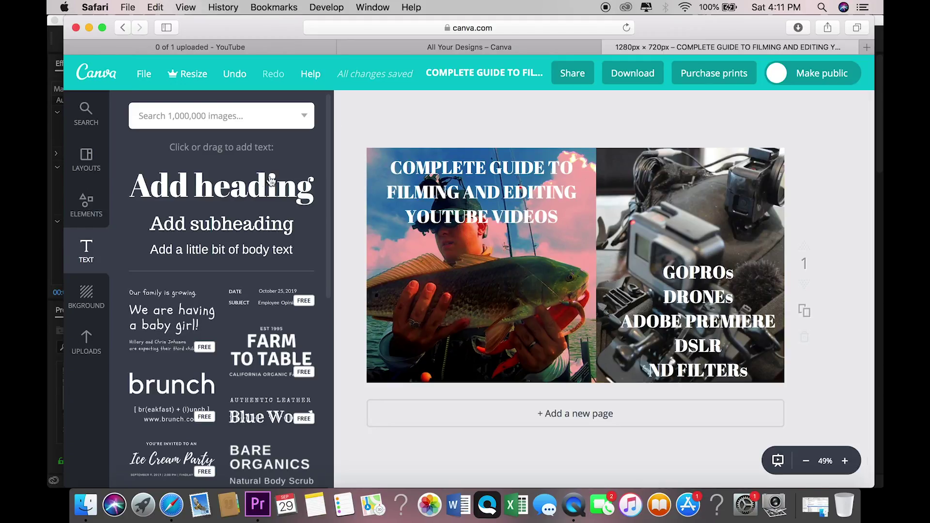
Add a heading reading PART I over the lower part of the fish photo and colour it white
{"action": "left_click_drag", "start_coordinate": [230, 191], "coordinate": [506, 326]}
{"action": "key", "text": "BackSpace"}
{"action": "type", "text": "Add"}
{"action": "key", "text": "BackSpace"}
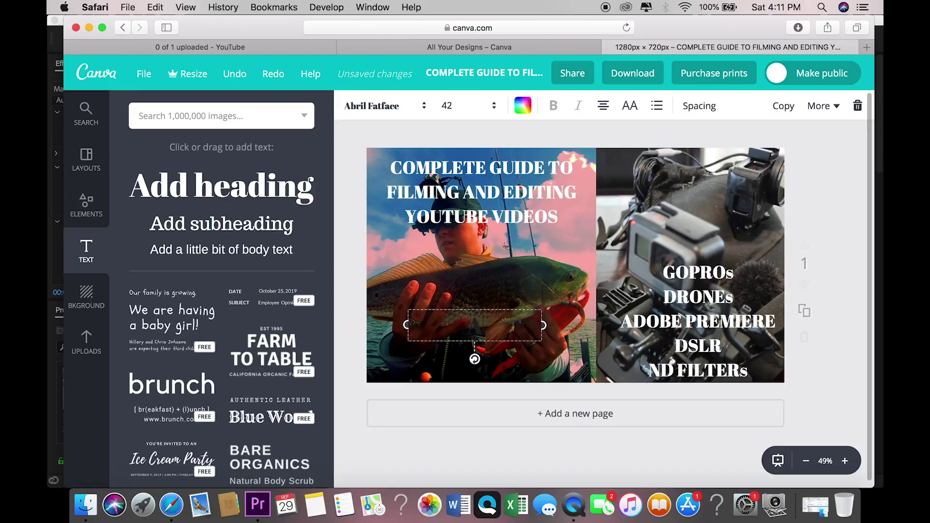
{"action": "type", "text": "PART"}
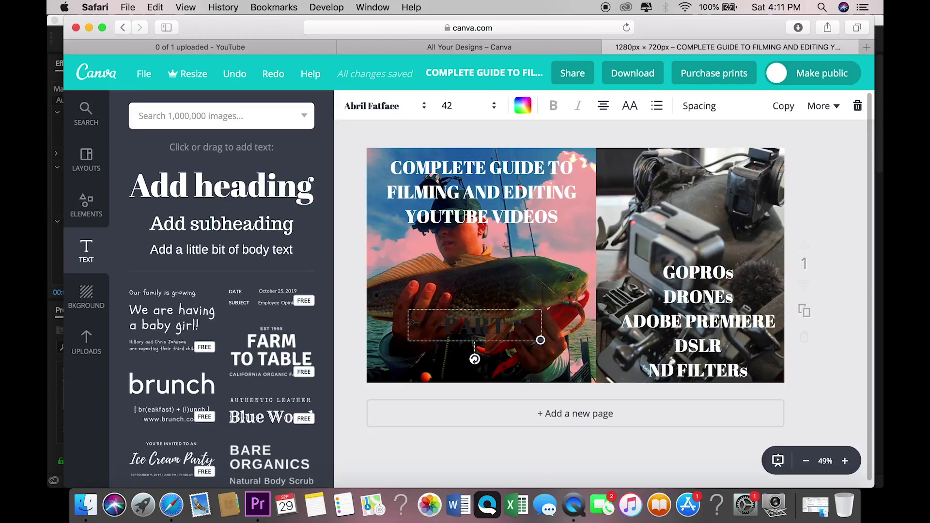
{"action": "type", "text": " I"}
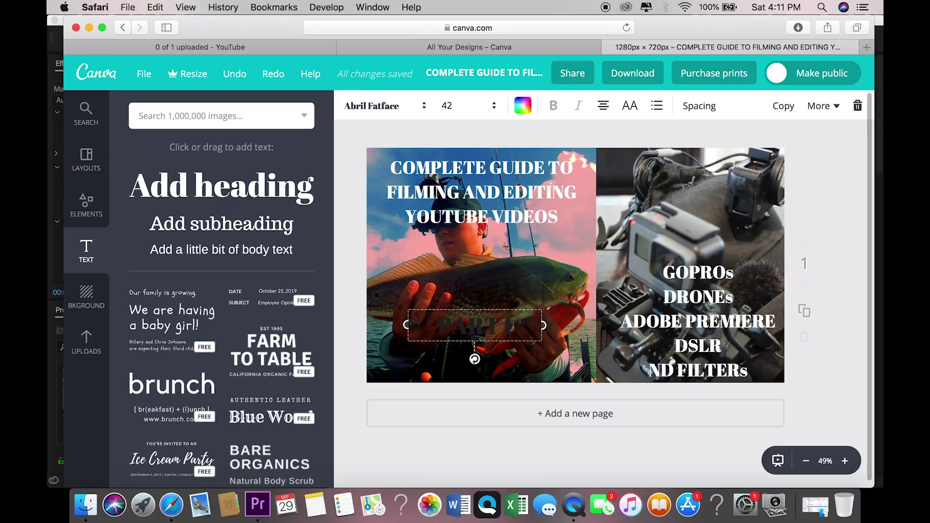
{"action": "left_click", "coordinate": [523, 106]}
{"action": "left_click", "coordinate": [631, 288]}
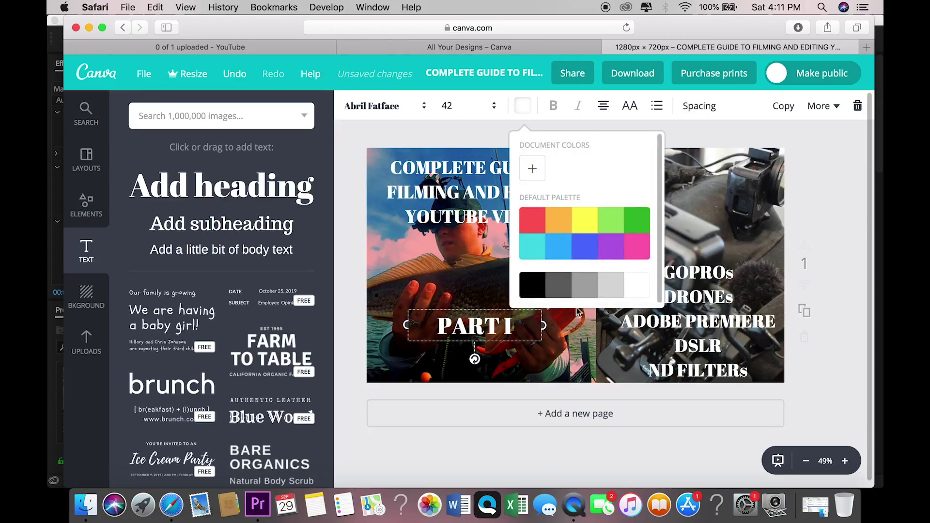
Widen the PART I heading, enlarge it to font size 88 and nudge it towards the lower-left corner of the fish photo
{"action": "left_click_drag", "start_coordinate": [545, 324], "coordinate": [569, 324]}
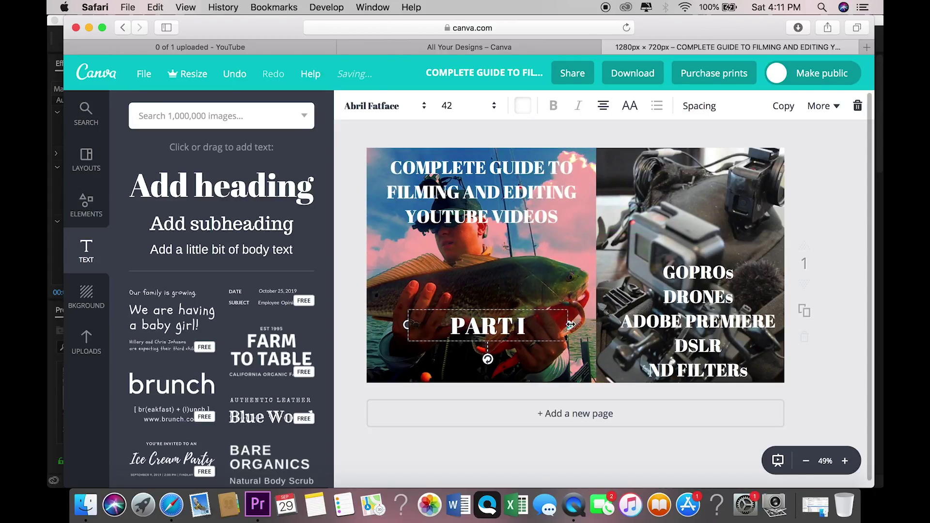
{"action": "left_click", "coordinate": [451, 105]}
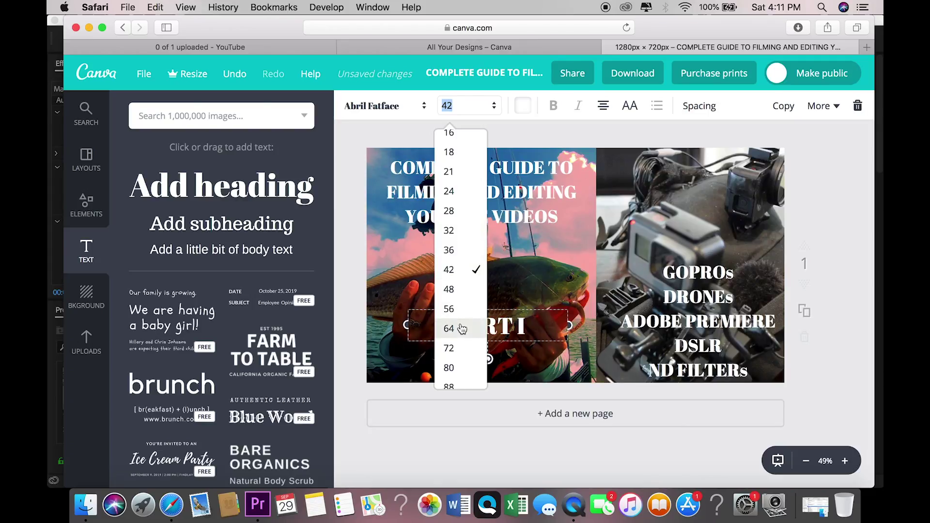
{"action": "left_click", "coordinate": [455, 368]}
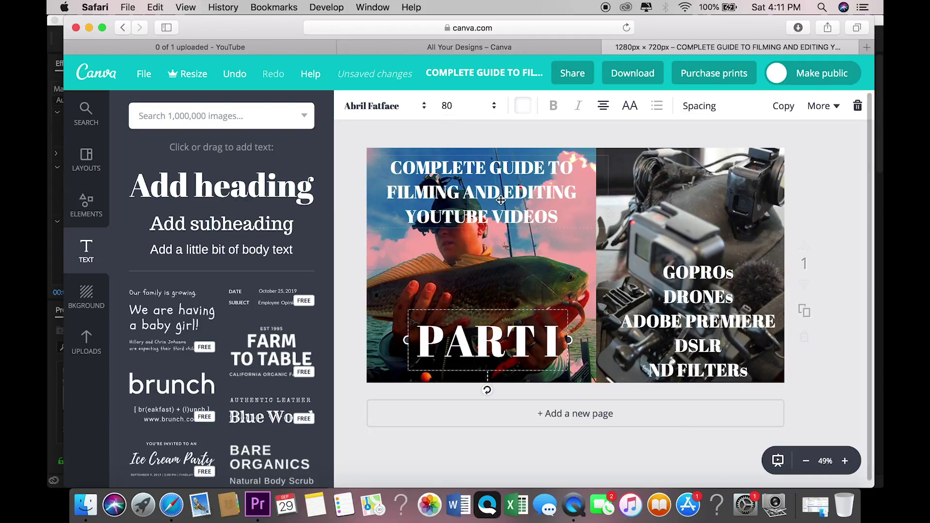
{"action": "left_click", "coordinate": [491, 104]}
{"action": "left_click", "coordinate": [466, 386]}
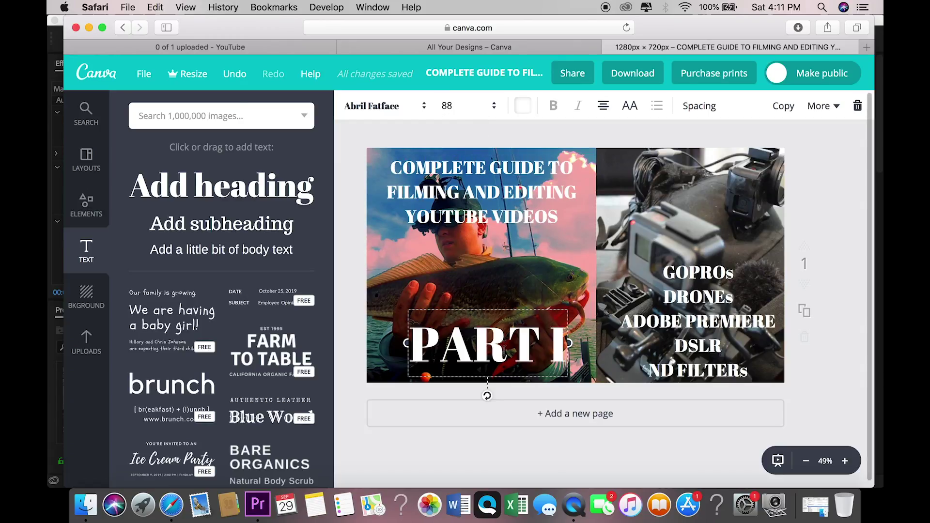
{"action": "left_click_drag", "start_coordinate": [504, 351], "coordinate": [486, 343]}
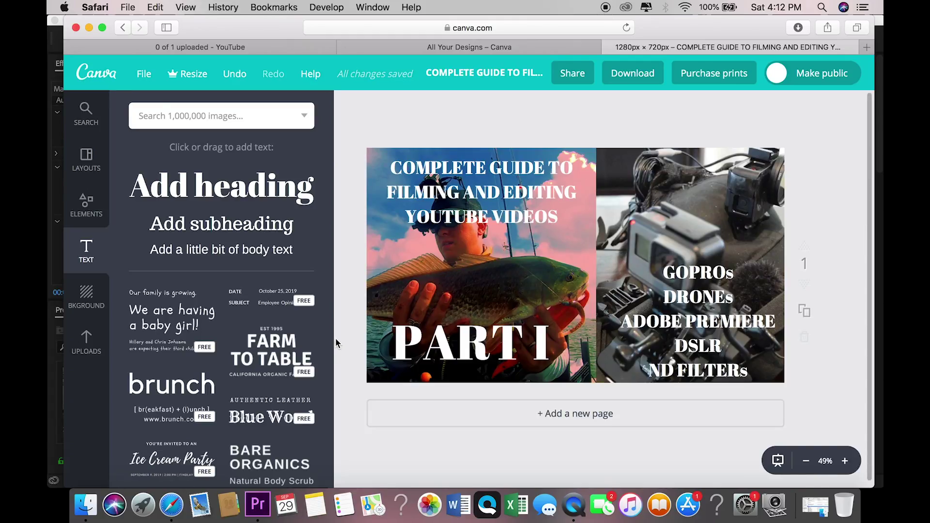
Switch to the YouTube upload page and clear the video's default title
{"action": "left_click", "coordinate": [232, 46]}
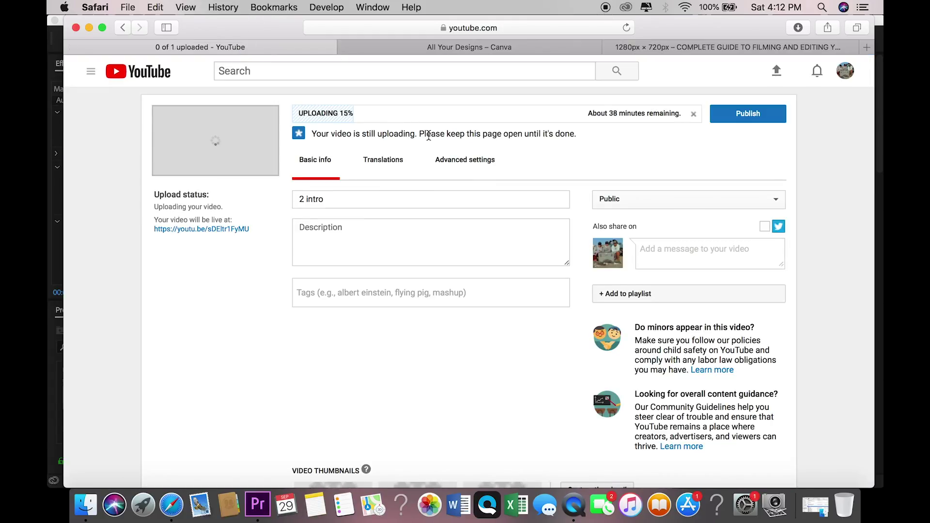
{"action": "left_click", "coordinate": [395, 202]}
{"action": "key", "text": "BackSpace"}
{"action": "key", "text": "BackSpace"}
{"action": "key", "text": "BackSpace"}
{"action": "key", "text": "BackSpace"}
{"action": "key", "text": "BackSpace"}
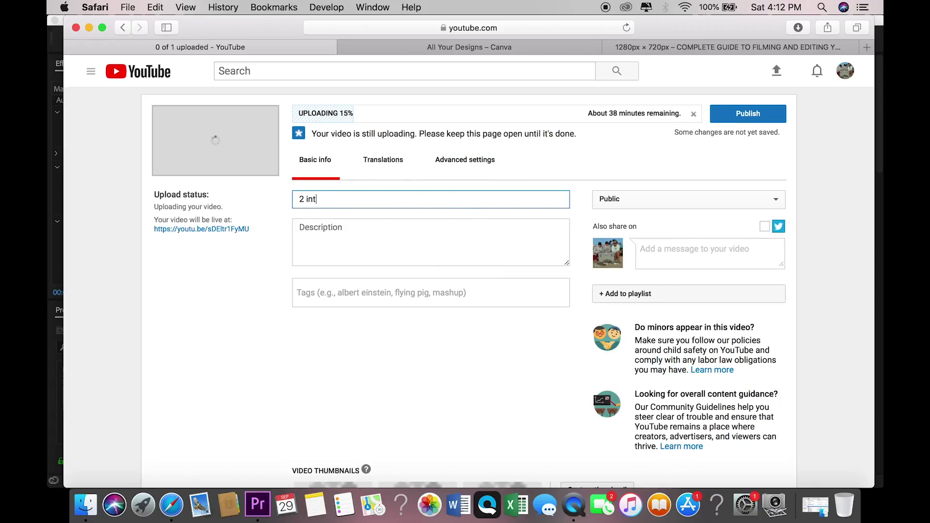
{"action": "key", "text": "BackSpace"}
{"action": "key", "text": "BackSpace"}
Draft the video title COMPREHENSIVE GUIDE TO FILMING YOUTUBE VIDEOS, and clear it again
{"action": "type", "text": "COMPREHENS"}
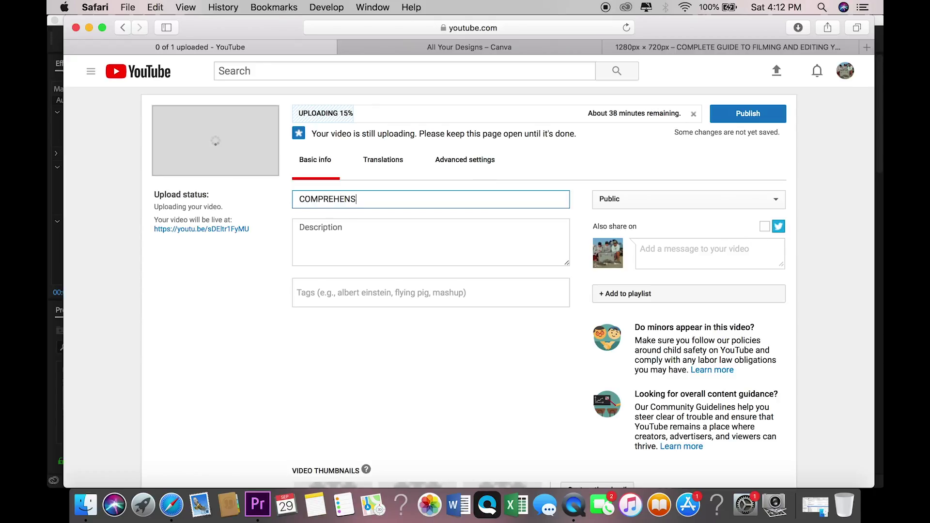
{"action": "type", "text": "ICE"}
{"action": "key", "text": "BackSpace"}
{"action": "key", "text": "BackSpace"}
{"action": "type", "text": "VE GUIDE TO FILMING YOUTUBE"}
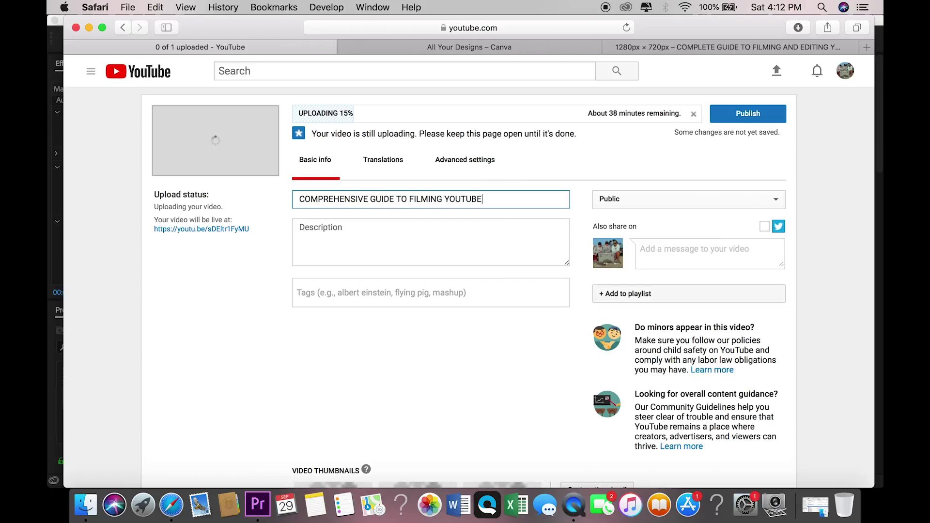
{"action": "type", "text": " VIDEOS"}
{"action": "key", "text": "BackSpace"}
{"action": "key", "text": "BackSpace"}
{"action": "key", "text": "BackSpace"}
{"action": "key", "text": "BackSpace"}
{"action": "key", "text": "BackSpace"}
{"action": "key", "text": "BackSpace"}
{"action": "key", "text": "BackSpace"}
{"action": "key", "text": "BackSpace"}
{"action": "key", "text": "BackSpace"}
{"action": "key", "text": "BackSpace"}
{"action": "key", "text": "BackSpace"}
{"action": "key", "text": "BackSpace"}
{"action": "key", "text": "BackSpace"}
{"action": "key", "text": "BackSpace"}
{"action": "key", "text": "BackSpace"}
{"action": "key", "text": "BackSpace"}
{"action": "key", "text": "BackSpace"}
{"action": "key", "text": "BackSpace"}
{"action": "key", "text": "BackSpace"}
{"action": "key", "text": "BackSpace"}
{"action": "key", "text": "BackSpace"}
{"action": "key", "text": "BackSpace"}
{"action": "key", "text": "BackSpace"}
{"action": "key", "text": "BackSpace"}
{"action": "key", "text": "BackSpace"}
{"action": "key", "text": "BackSpace"}
{"action": "key", "text": "BackSpace"}
{"action": "key", "text": "BackSpace"}
{"action": "key", "text": "BackSpace"}
{"action": "key", "text": "BackSpace"}
{"action": "key", "text": "BackSpace"}
{"action": "key", "text": "BackSpace"}
{"action": "key", "text": "BackSpace"}
{"action": "key", "text": "BackSpace"}
{"action": "key", "text": "BackSpace"}
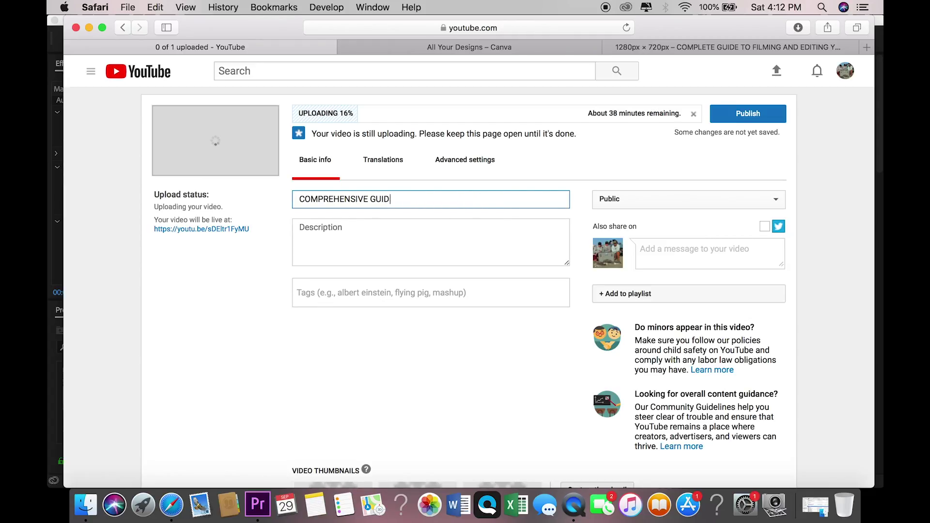
{"action": "key", "text": "BackSpace"}
{"action": "key", "text": "BackSpace"}
{"action": "key", "text": "BackSpace"}
{"action": "key", "text": "BackSpace"}
{"action": "key", "text": "BackSpace"}
{"action": "key", "text": "BackSpace"}
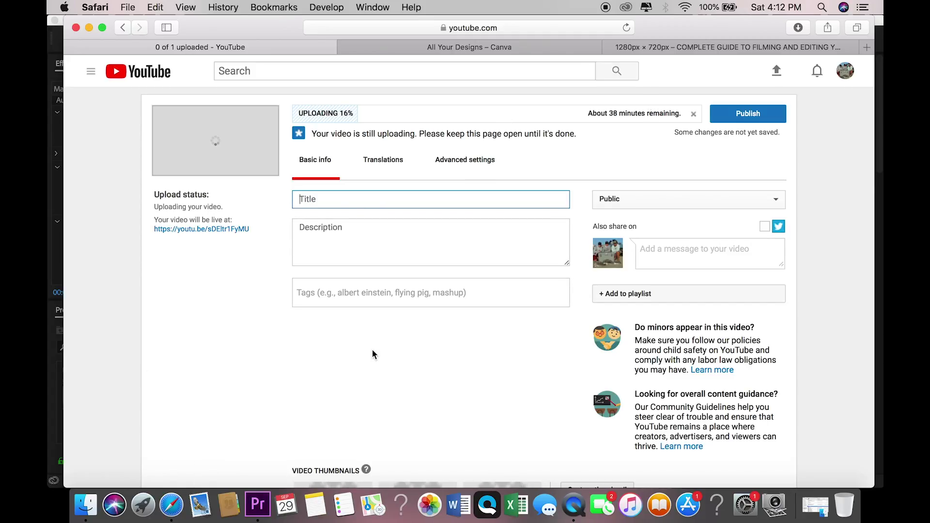
Return to the Canva thumbnail design, download it as a PNG, and close the image preview and the download message
{"action": "left_click", "coordinate": [512, 49]}
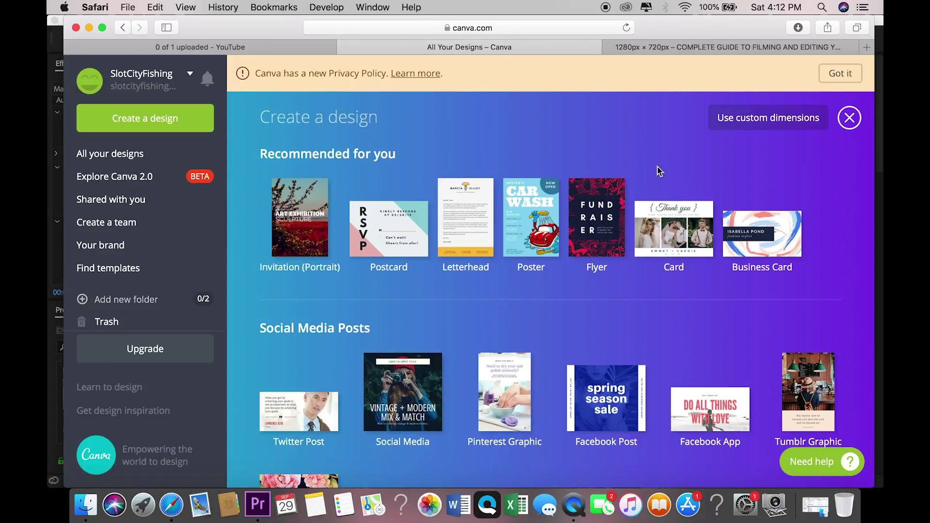
{"action": "left_click", "coordinate": [720, 47]}
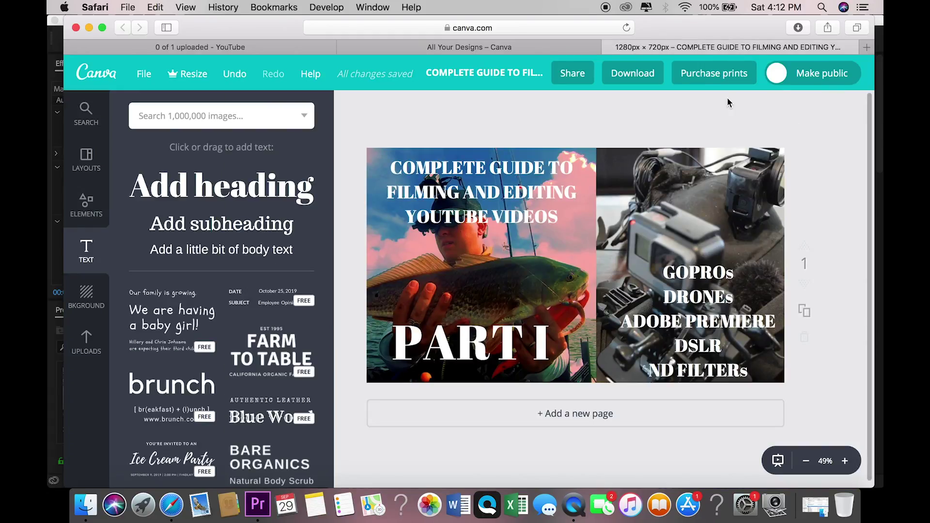
{"action": "left_click", "coordinate": [626, 73]}
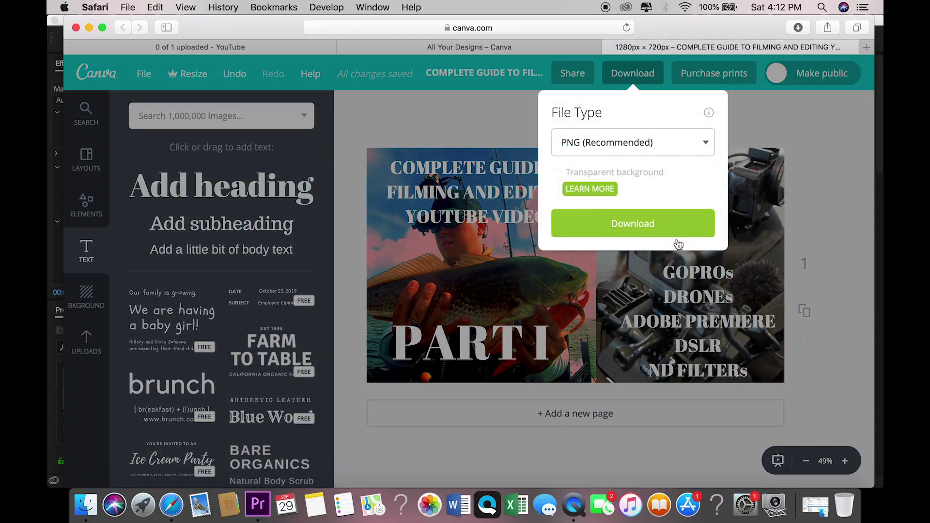
{"action": "left_click", "coordinate": [660, 231]}
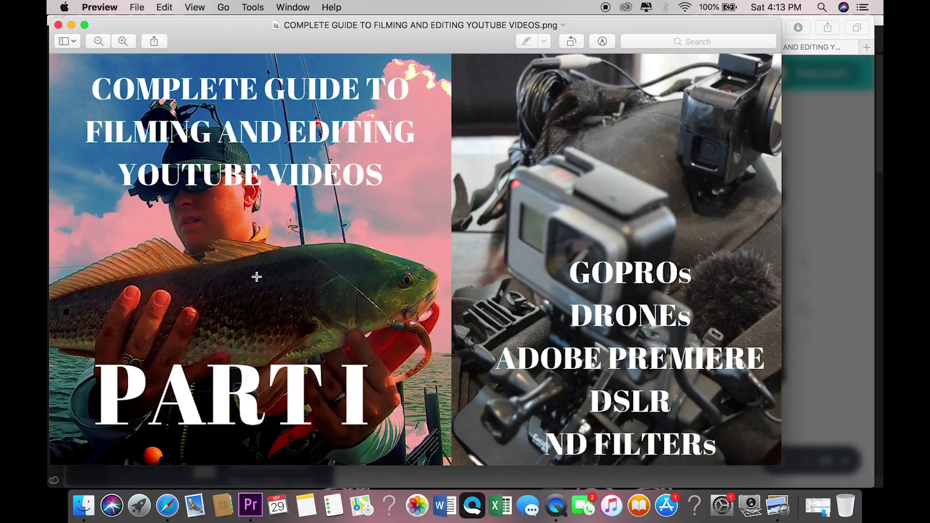
{"action": "left_click", "coordinate": [58, 25]}
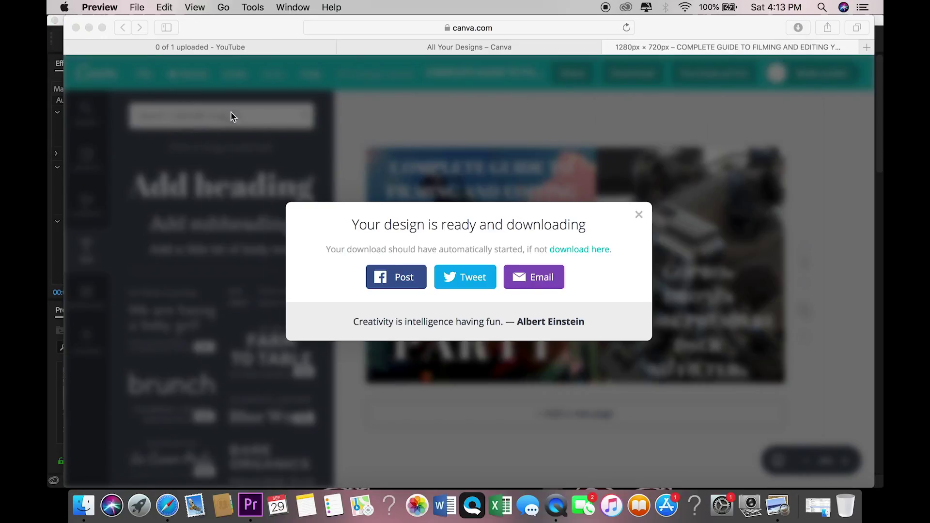
{"action": "left_click", "coordinate": [640, 214]}
{"action": "left_click", "coordinate": [639, 215]}
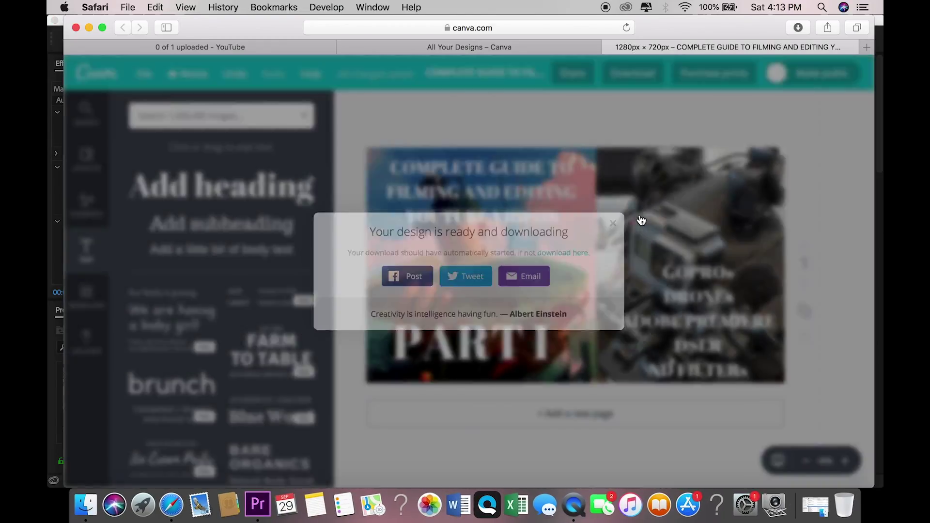
Upload COMPLETE GUIDE TO FILMING AND EDITING YOUTUBE VIDEOS.png from Downloads as the YouTube video's custom thumbnail
{"action": "left_click", "coordinate": [265, 43]}
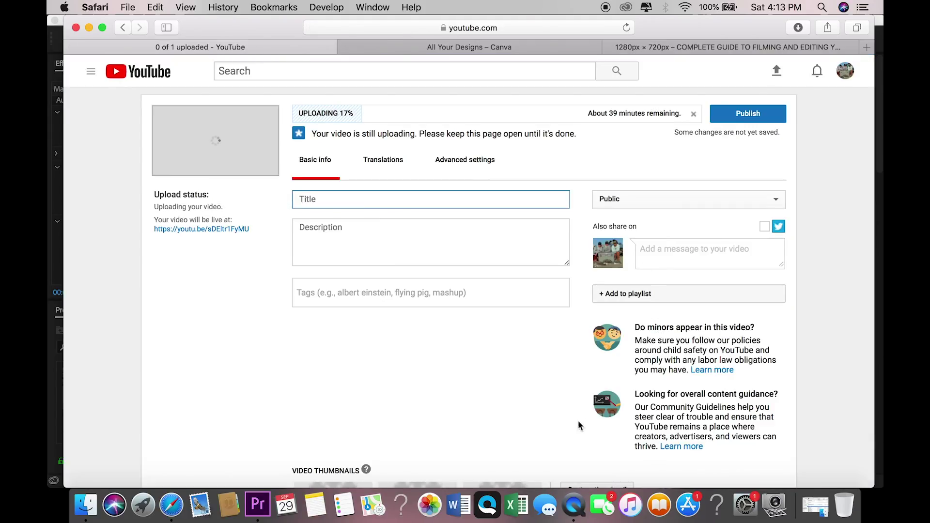
{"action": "scroll", "coordinate": [539, 414], "scroll_direction": "down", "scroll_amount": 5}
{"action": "left_click", "coordinate": [597, 353]}
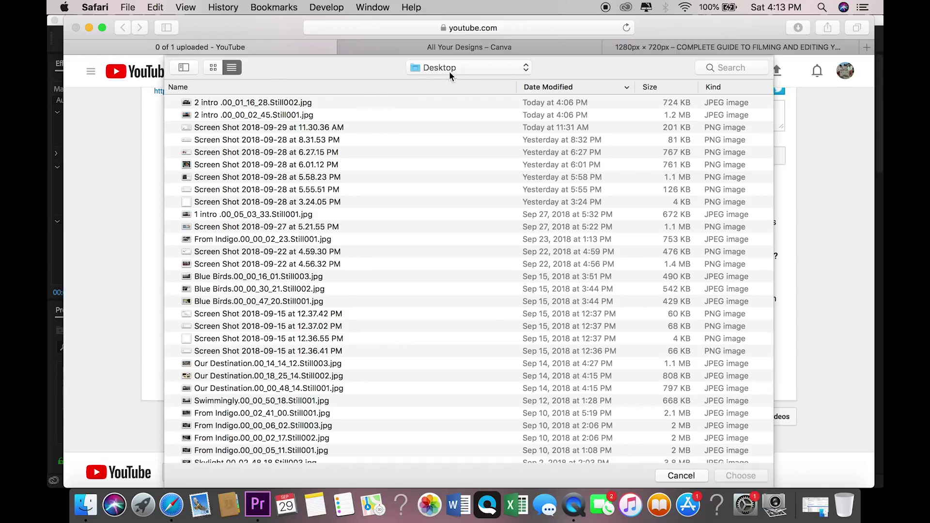
{"action": "left_click", "coordinate": [451, 73]}
{"action": "scroll", "coordinate": [442, 242], "scroll_direction": "down", "scroll_amount": 1}
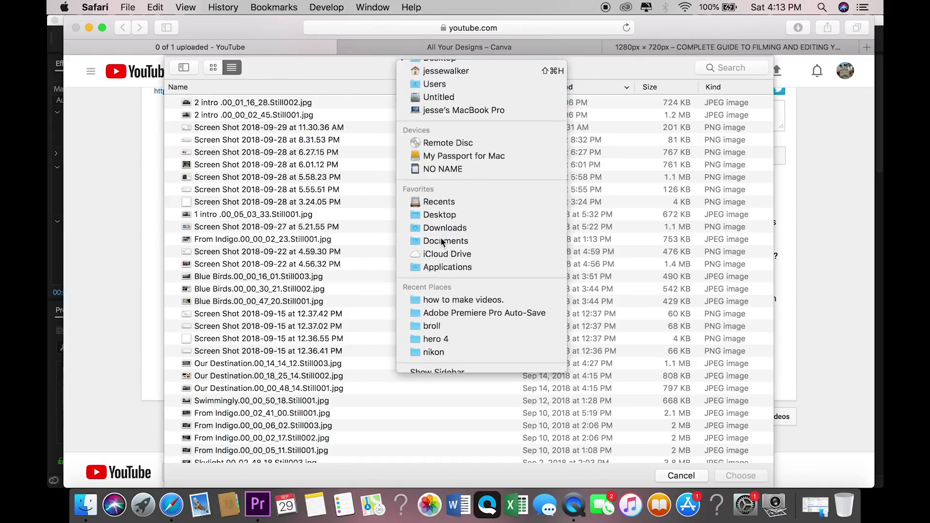
{"action": "left_click", "coordinate": [444, 228]}
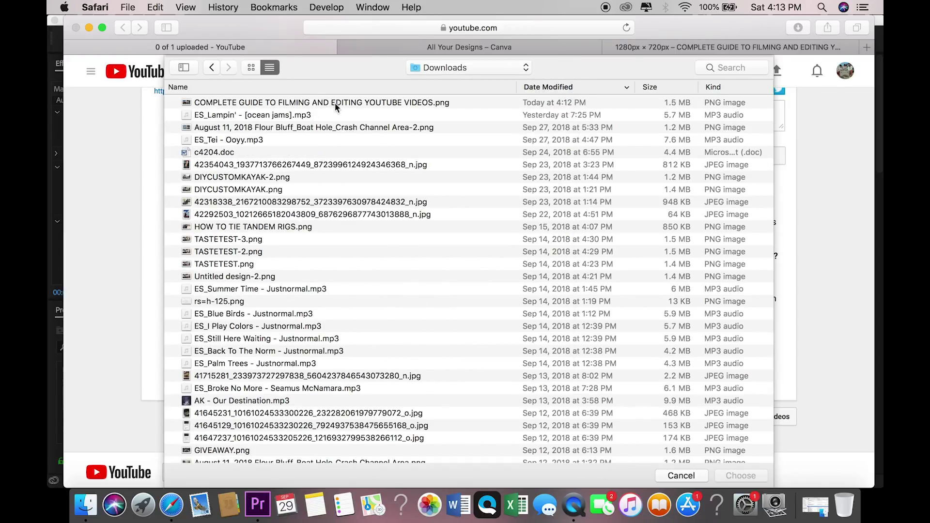
{"action": "left_click", "coordinate": [336, 103]}
{"action": "left_click", "coordinate": [735, 476]}
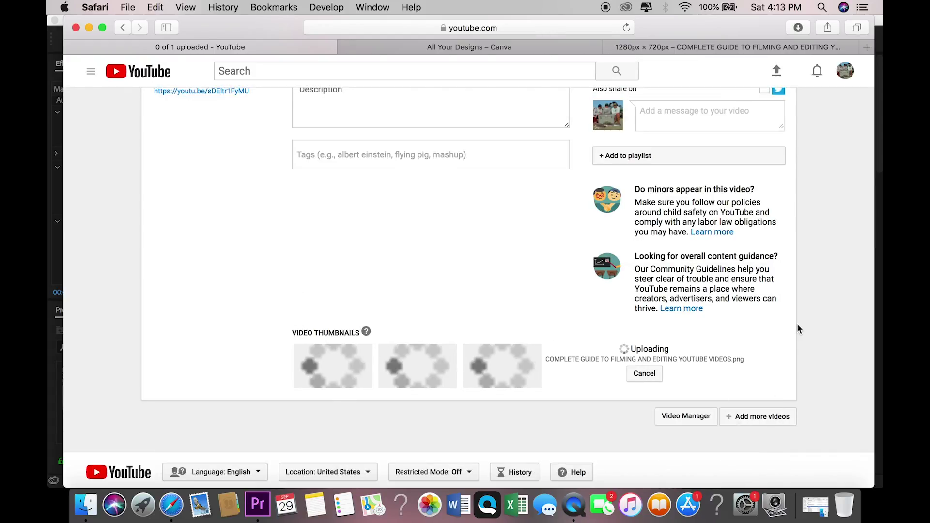
{"action": "scroll", "coordinate": [797, 324], "scroll_direction": "down", "scroll_amount": 2}
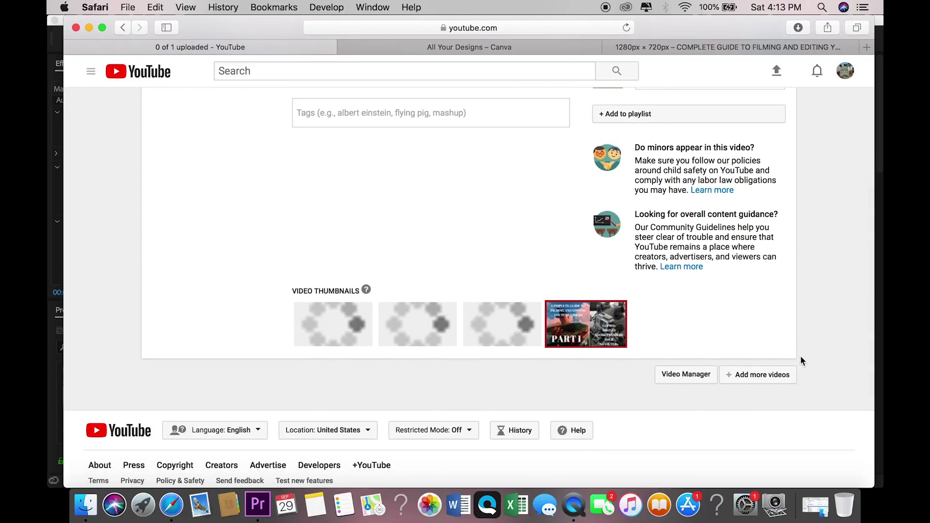
{"action": "scroll", "coordinate": [832, 325], "scroll_direction": "up", "scroll_amount": 6}
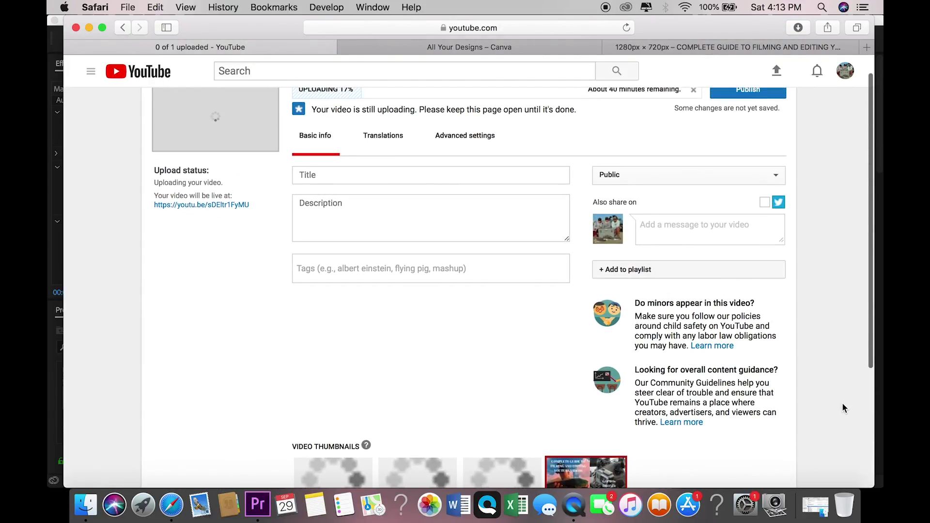
{"action": "scroll", "coordinate": [842, 408], "scroll_direction": "down", "scroll_amount": 2}
{"action": "scroll", "coordinate": [843, 408], "scroll_direction": "up", "scroll_amount": 3}
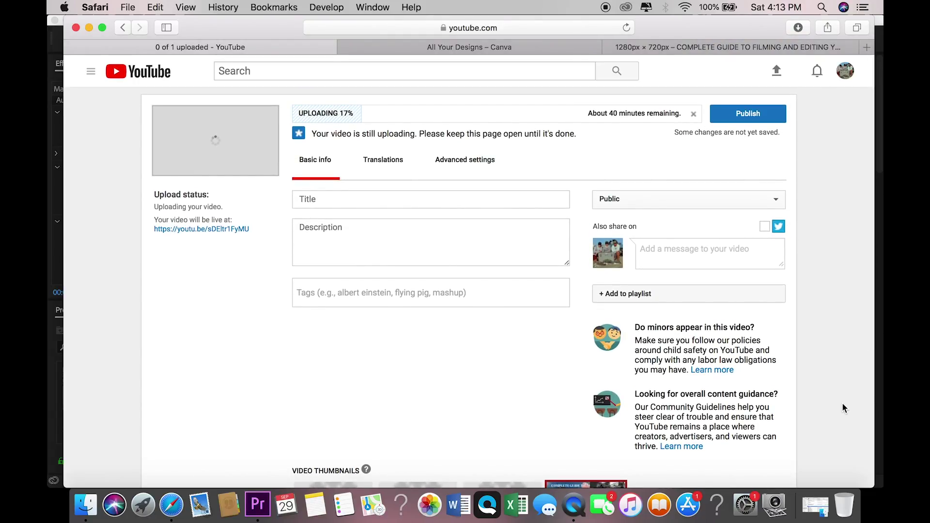
Review the video's upload page, from the upload progress and basic info fields to the selected custom thumbnail
{"action": "scroll", "coordinate": [843, 408], "scroll_direction": "down", "scroll_amount": 1}
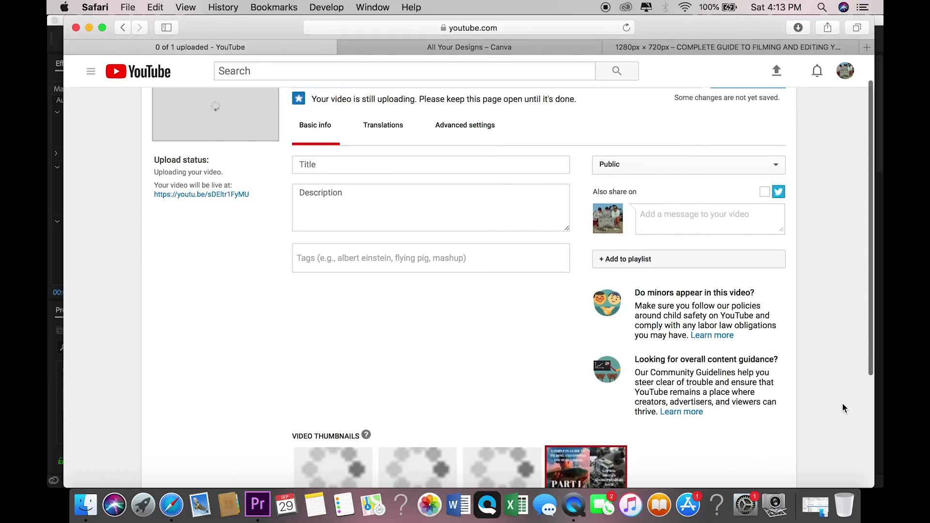
{"action": "scroll", "coordinate": [843, 408], "scroll_direction": "up", "scroll_amount": 1}
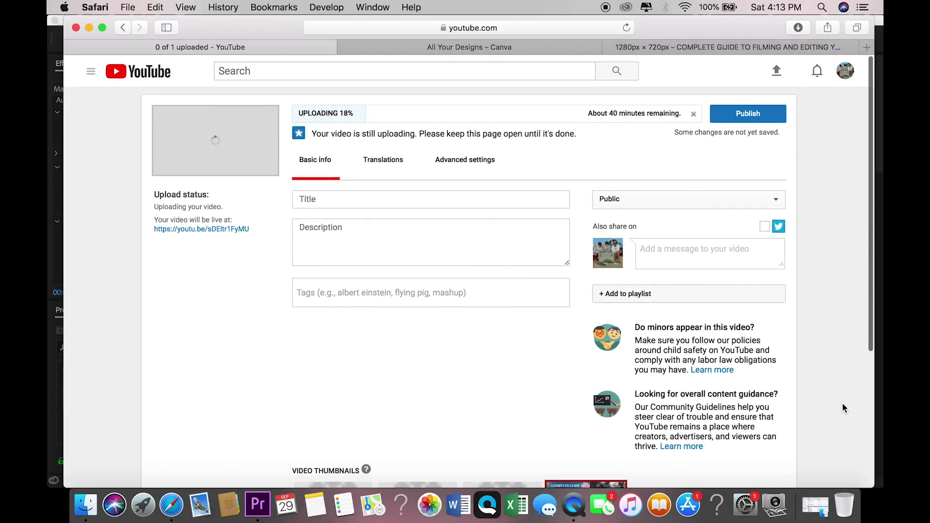
{"action": "scroll", "coordinate": [843, 408], "scroll_direction": "down", "scroll_amount": 2}
{"action": "scroll", "coordinate": [842, 404], "scroll_direction": "down", "scroll_amount": 3}
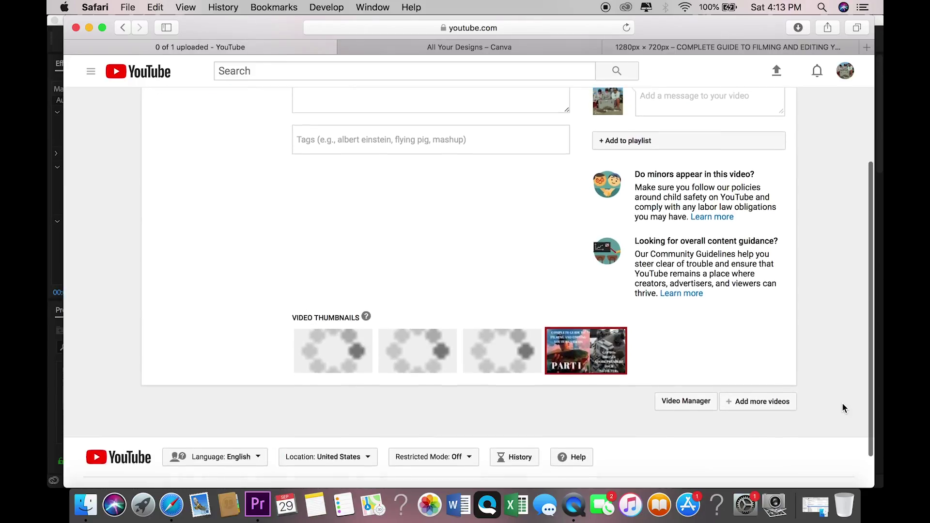
{"action": "scroll", "coordinate": [842, 405], "scroll_direction": "up", "scroll_amount": 4}
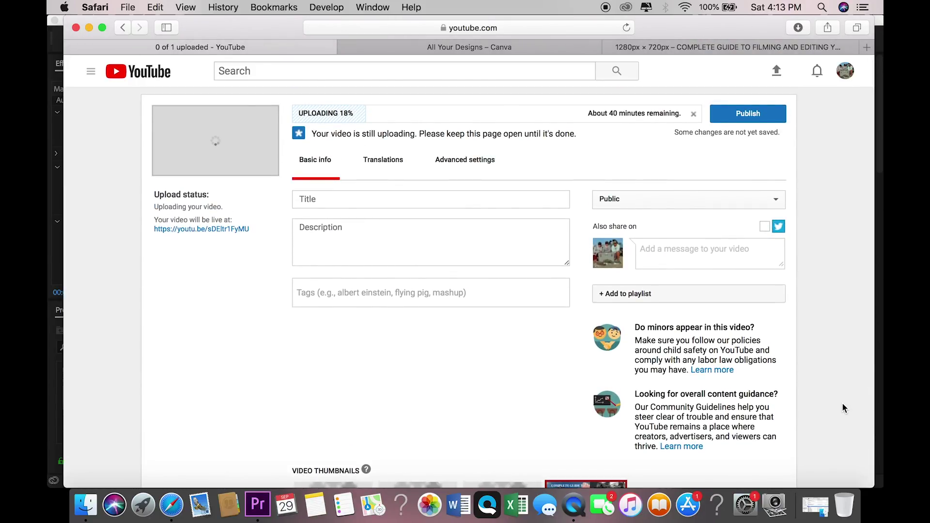
{"action": "scroll", "coordinate": [842, 408], "scroll_direction": "down", "scroll_amount": 5}
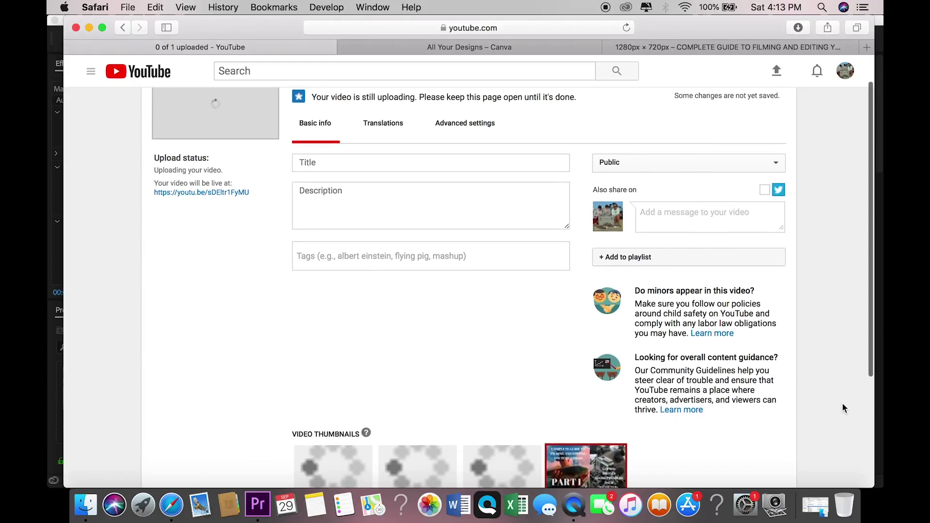
{"action": "scroll", "coordinate": [842, 408], "scroll_direction": "down", "scroll_amount": 2}
{"action": "scroll", "coordinate": [842, 409], "scroll_direction": "up", "scroll_amount": 10}
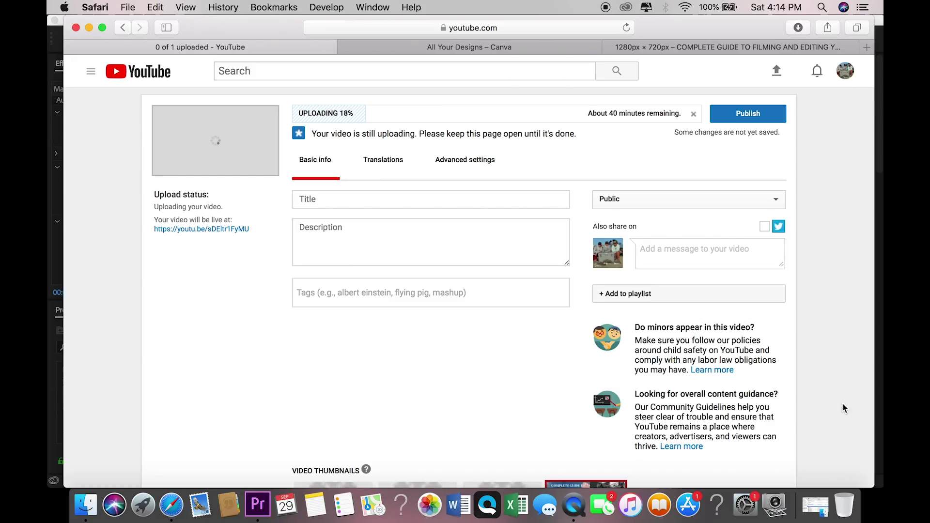
{"action": "scroll", "coordinate": [842, 404], "scroll_direction": "down", "scroll_amount": 3}
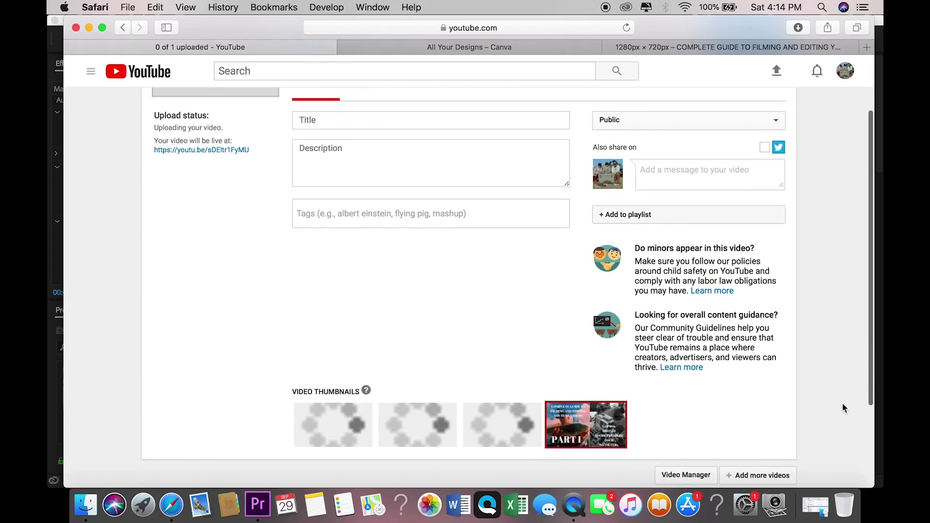
{"action": "scroll", "coordinate": [843, 405], "scroll_direction": "up", "scroll_amount": 1}
{"action": "scroll", "coordinate": [842, 404], "scroll_direction": "down", "scroll_amount": 2}
{"action": "scroll", "coordinate": [843, 404], "scroll_direction": "up", "scroll_amount": 4}
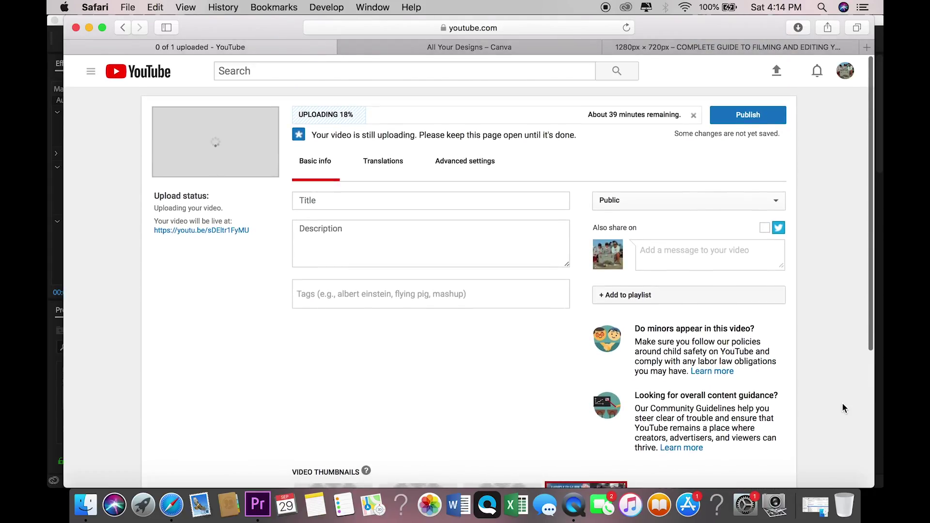
{"action": "scroll", "coordinate": [842, 408], "scroll_direction": "down", "scroll_amount": 5}
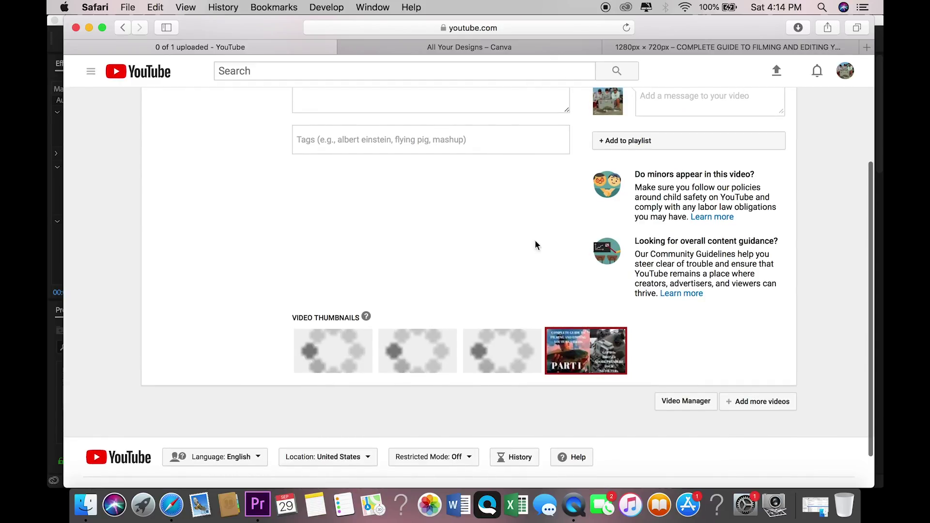
{"action": "scroll", "coordinate": [525, 230], "scroll_direction": "up", "scroll_amount": 6}
{"action": "scroll", "coordinate": [523, 231], "scroll_direction": "down", "scroll_amount": 1}
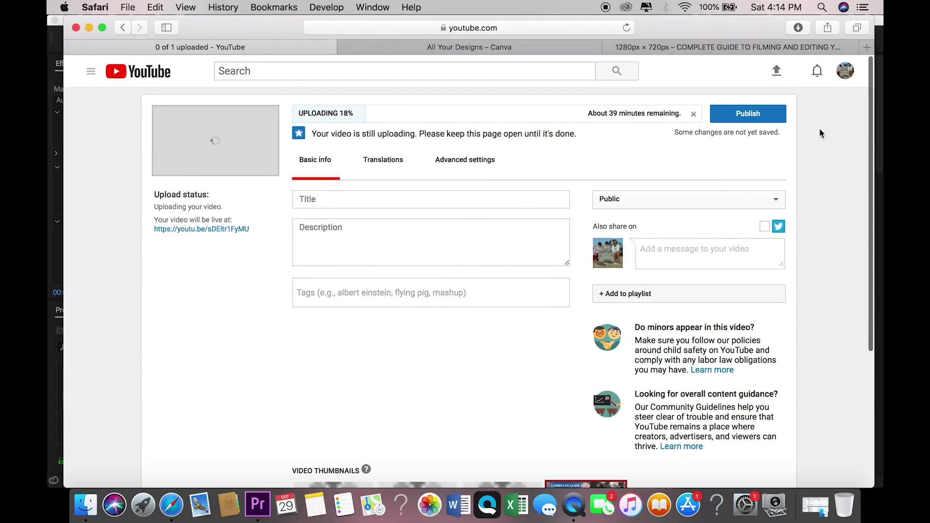